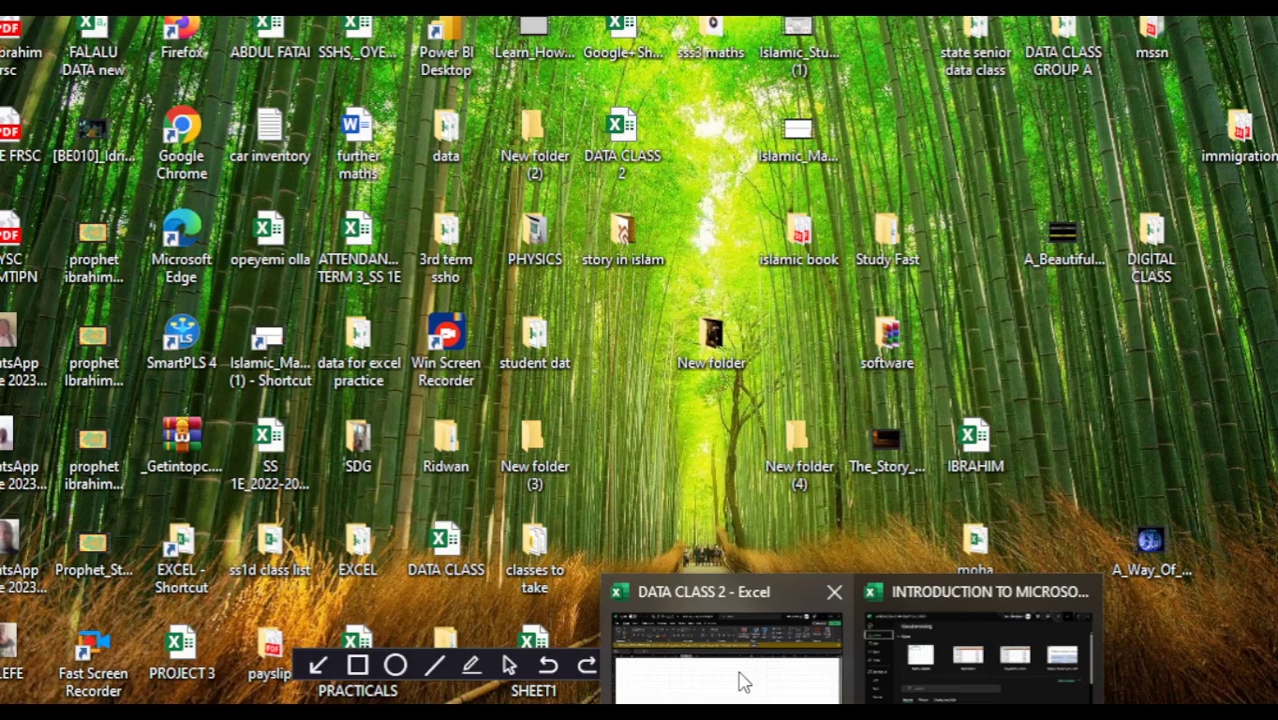
# - Bring up the DATA CLASS 2 workbook and resize its window to fill the screen
pyautogui.click(742, 680)
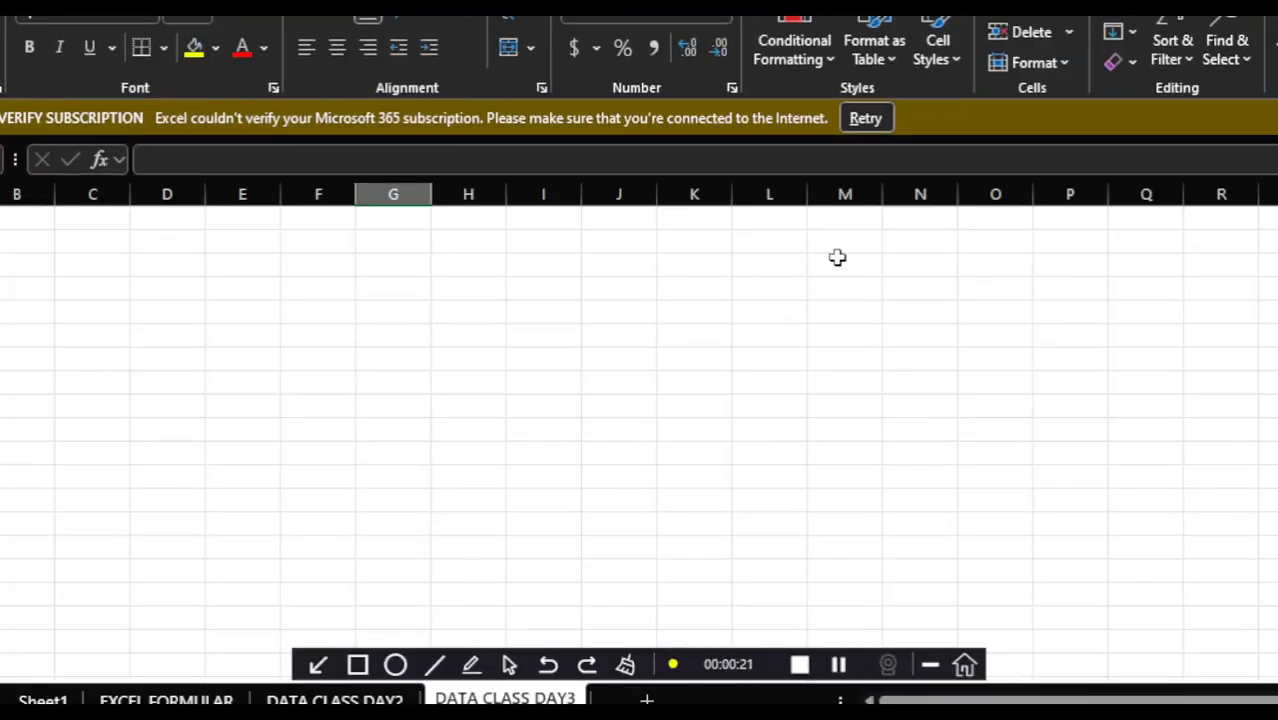
pyautogui.click(1277, 16)
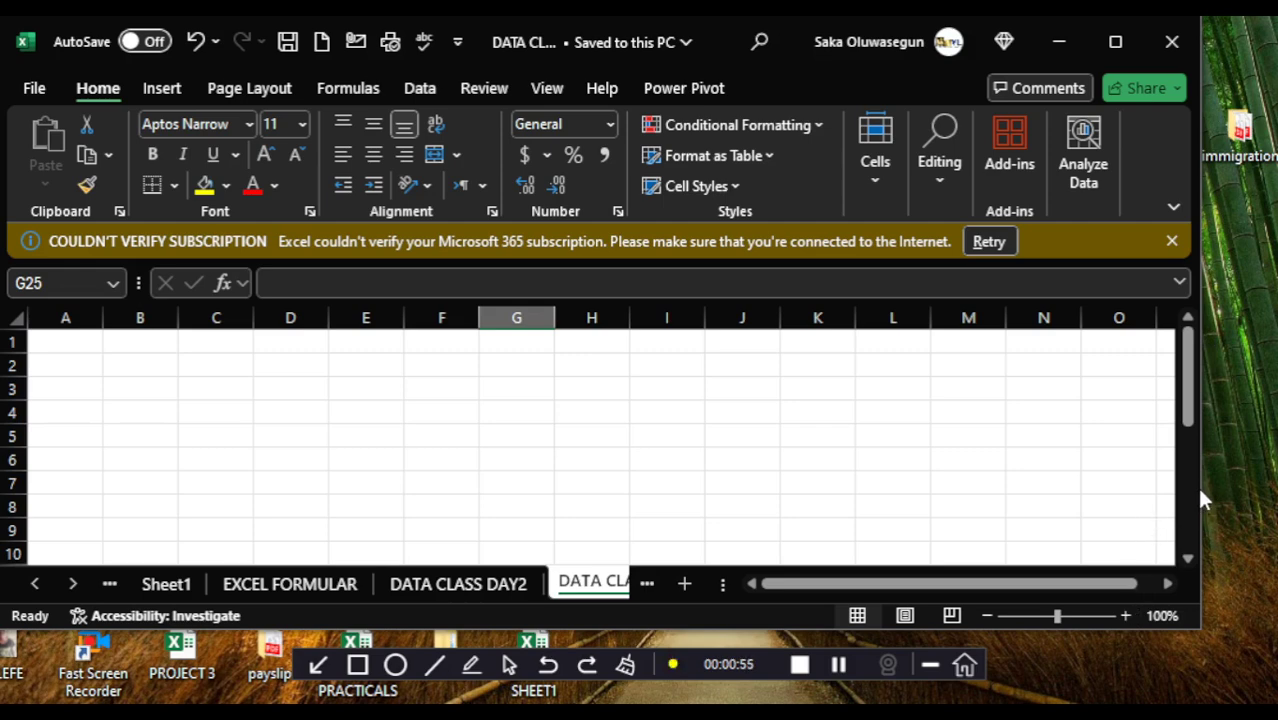
pyautogui.moveTo(1204, 483); pyautogui.dragTo(1268, 478)
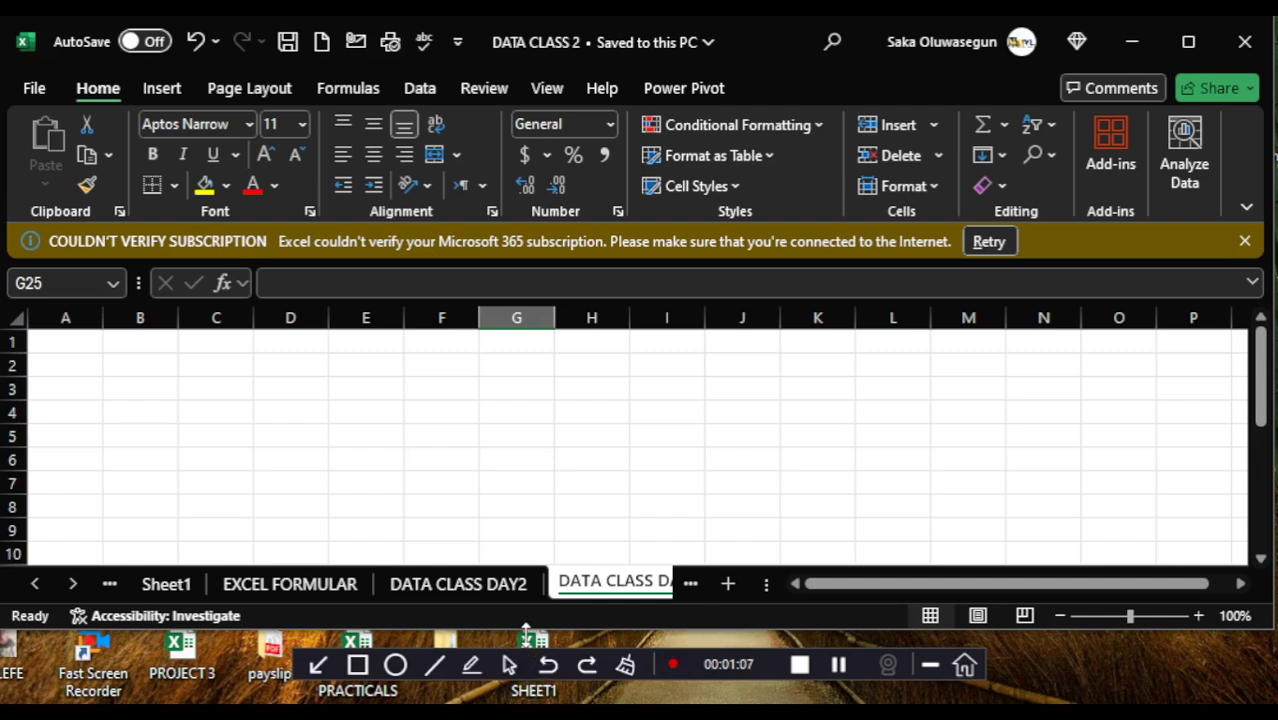
pyautogui.moveTo(526, 631); pyautogui.dragTo(529, 700)
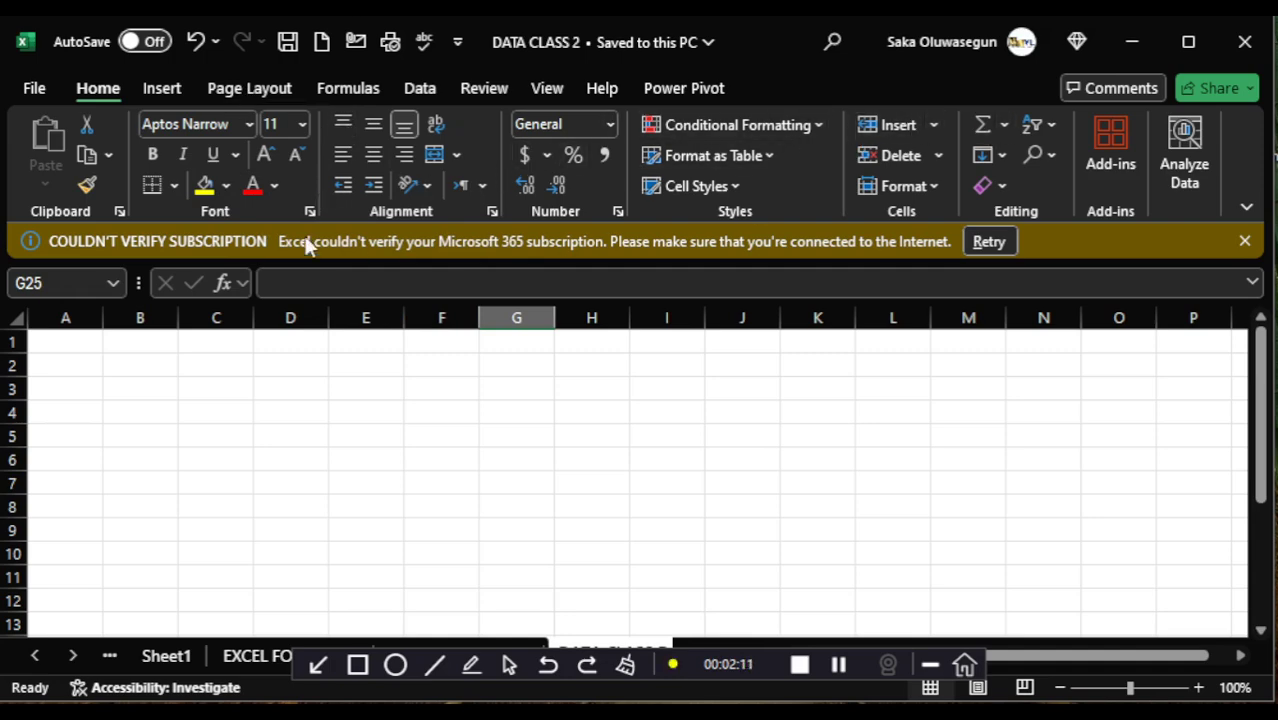
# - Look through the commands available for inserting, page layout, formulas, data, reviewing and viewing
pyautogui.click(165, 91)
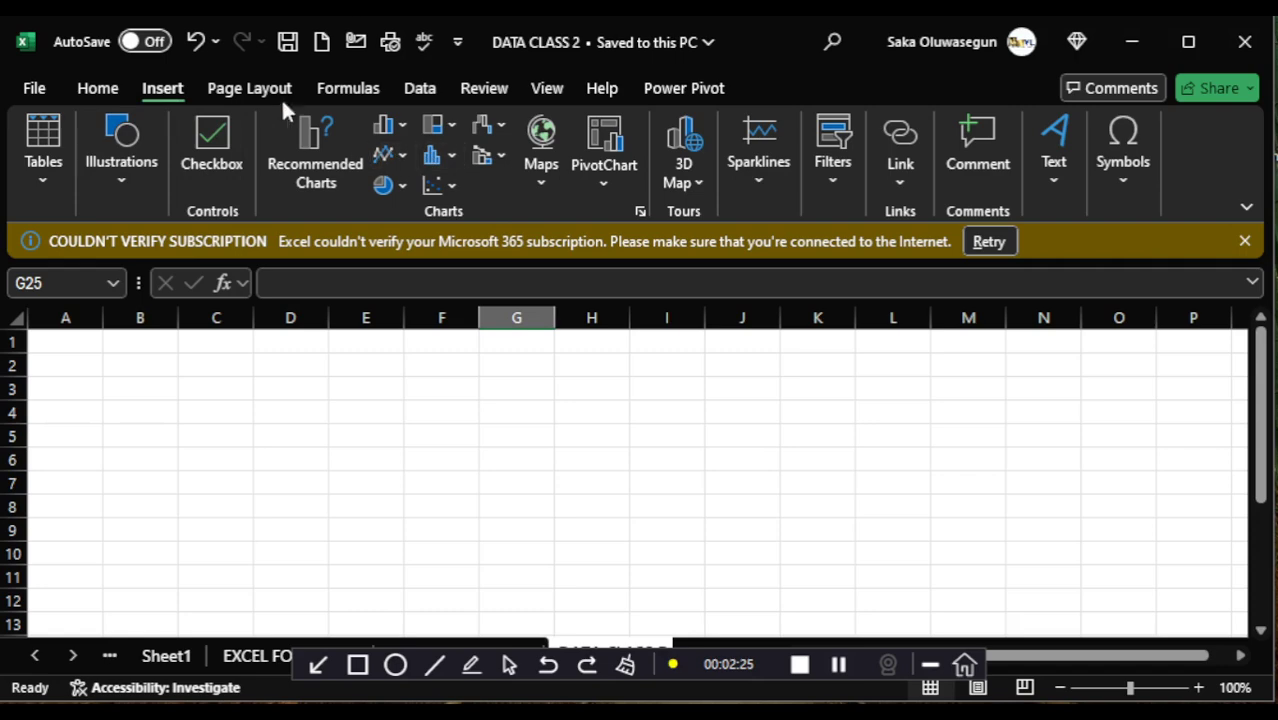
pyautogui.click(244, 90)
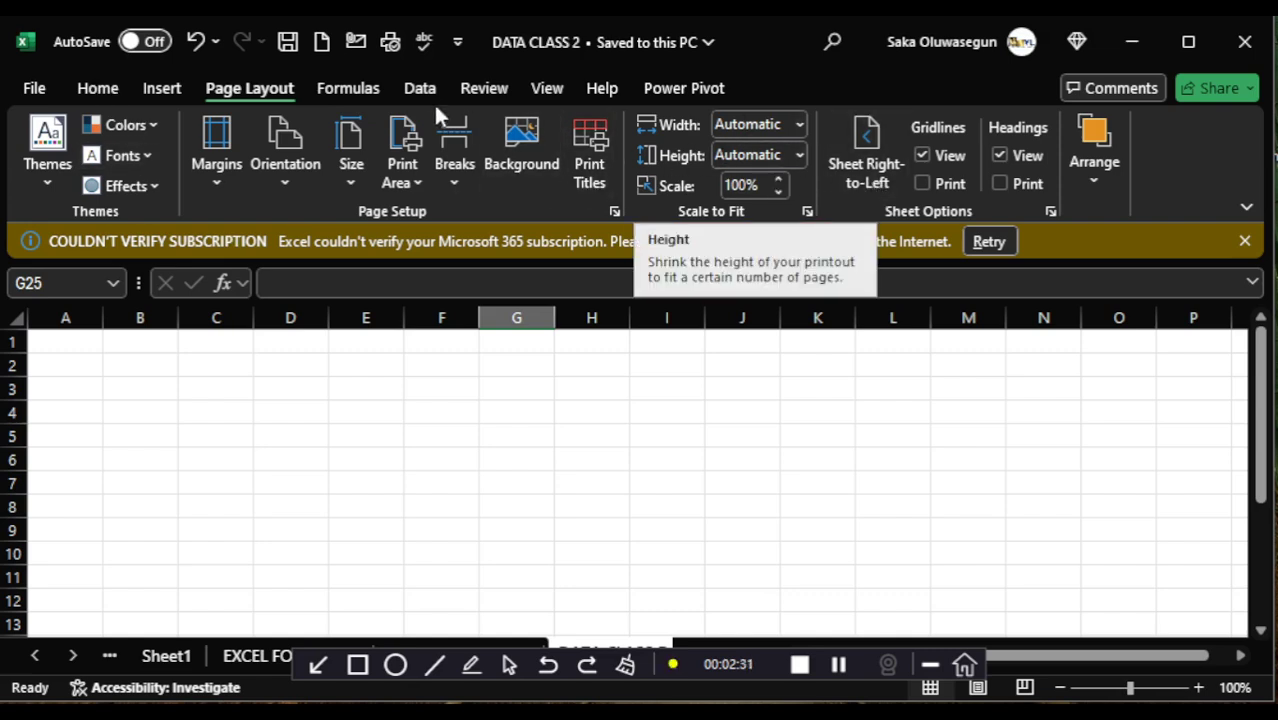
pyautogui.click(362, 92)
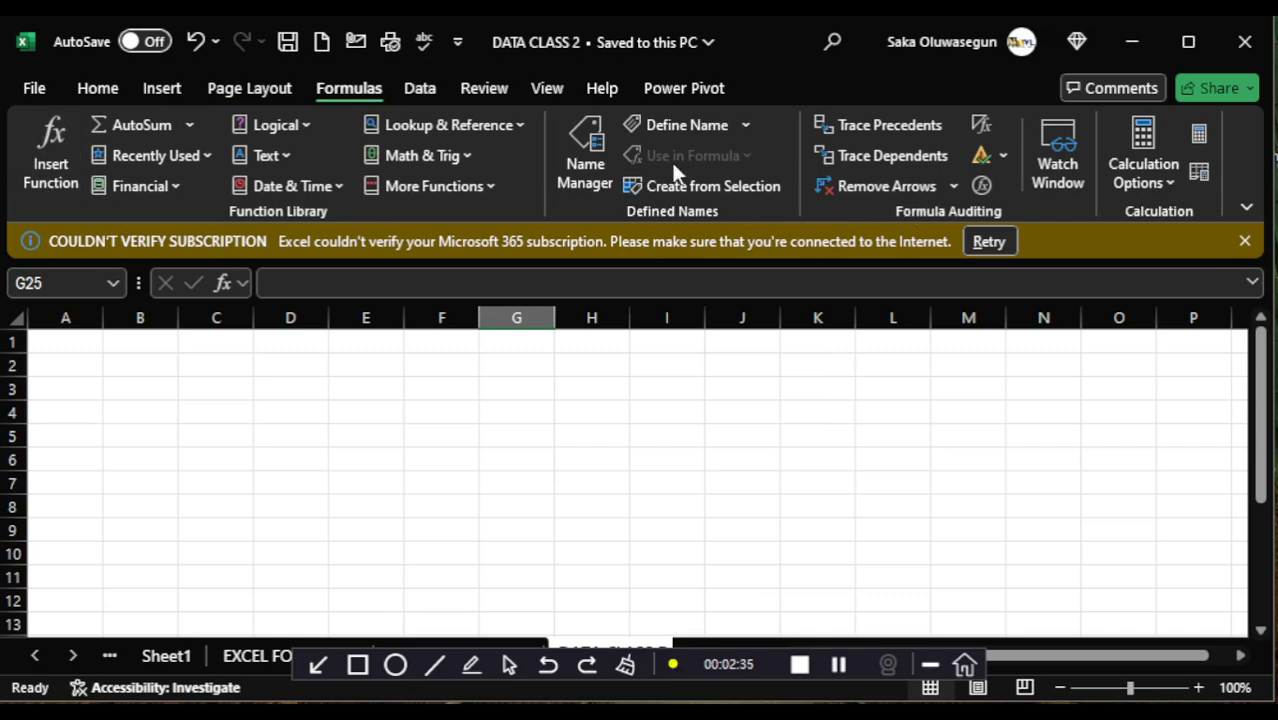
pyautogui.click(421, 92)
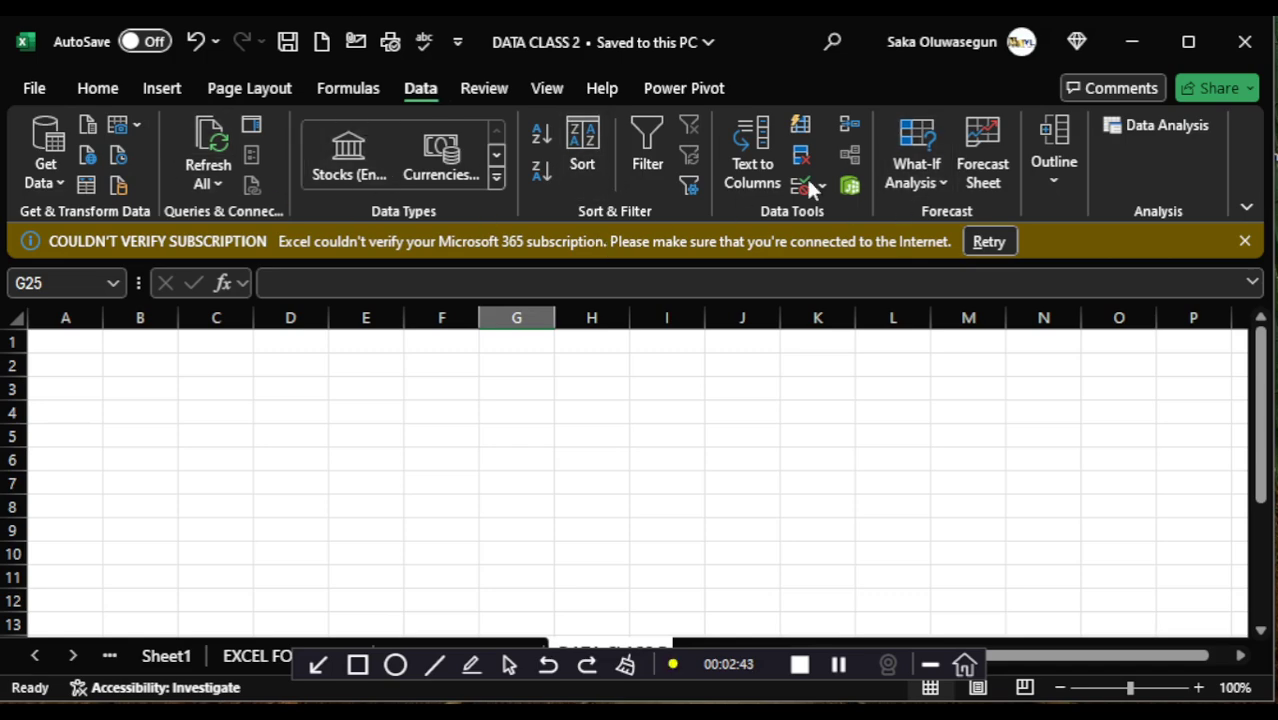
pyautogui.click(497, 88)
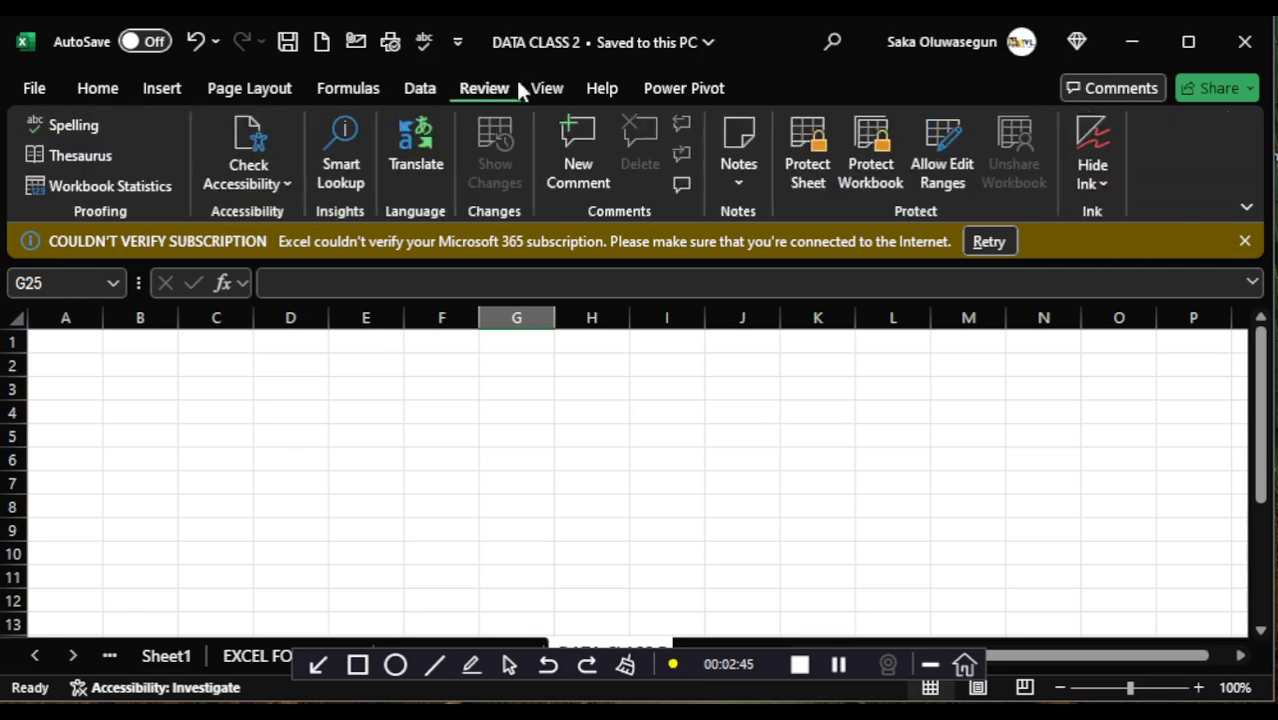
pyautogui.click(540, 89)
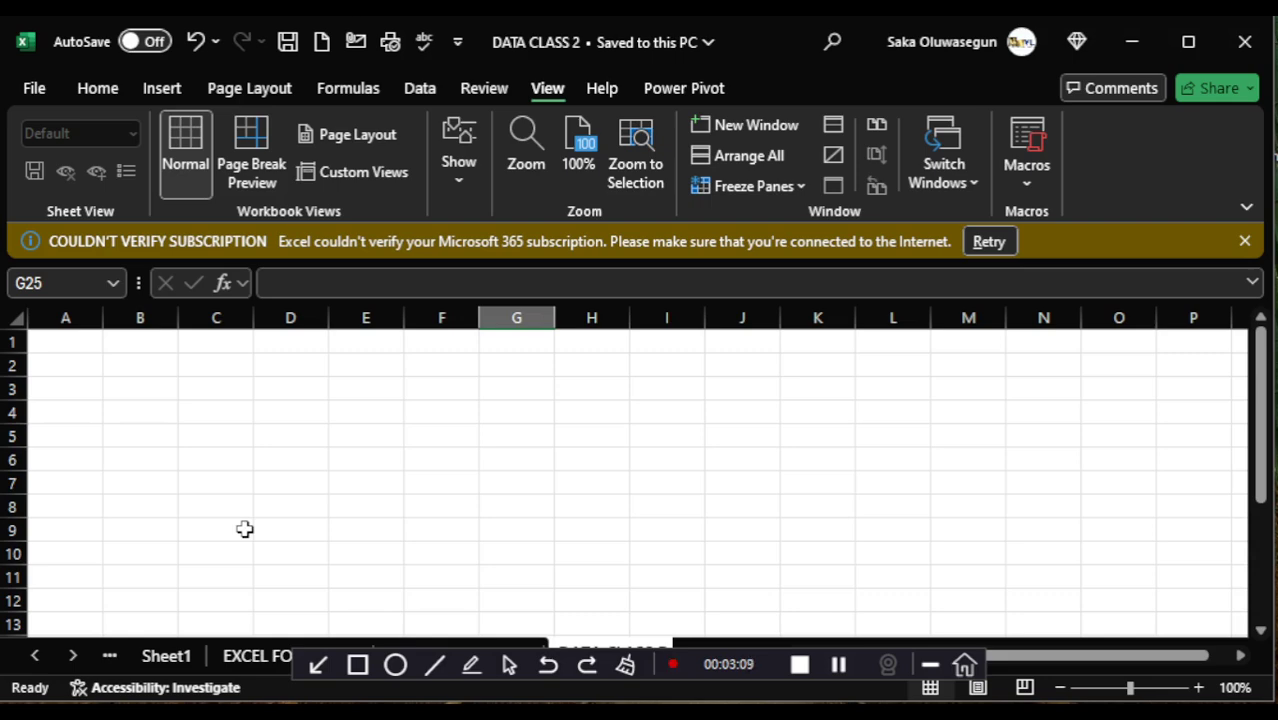
# - View the EXCEL FORMULAR sheet and Sheet1 of the DATA CLASS 2 workbook
pyautogui.click(243, 655)
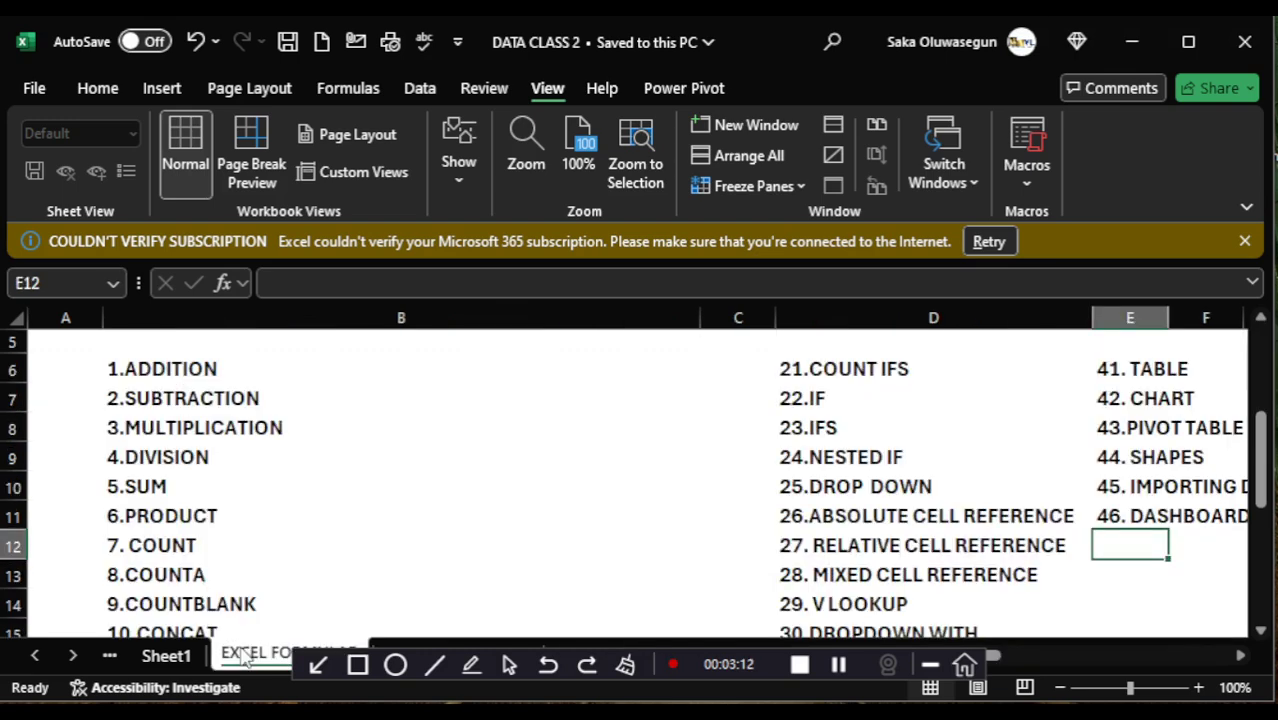
pyautogui.click(180, 660)
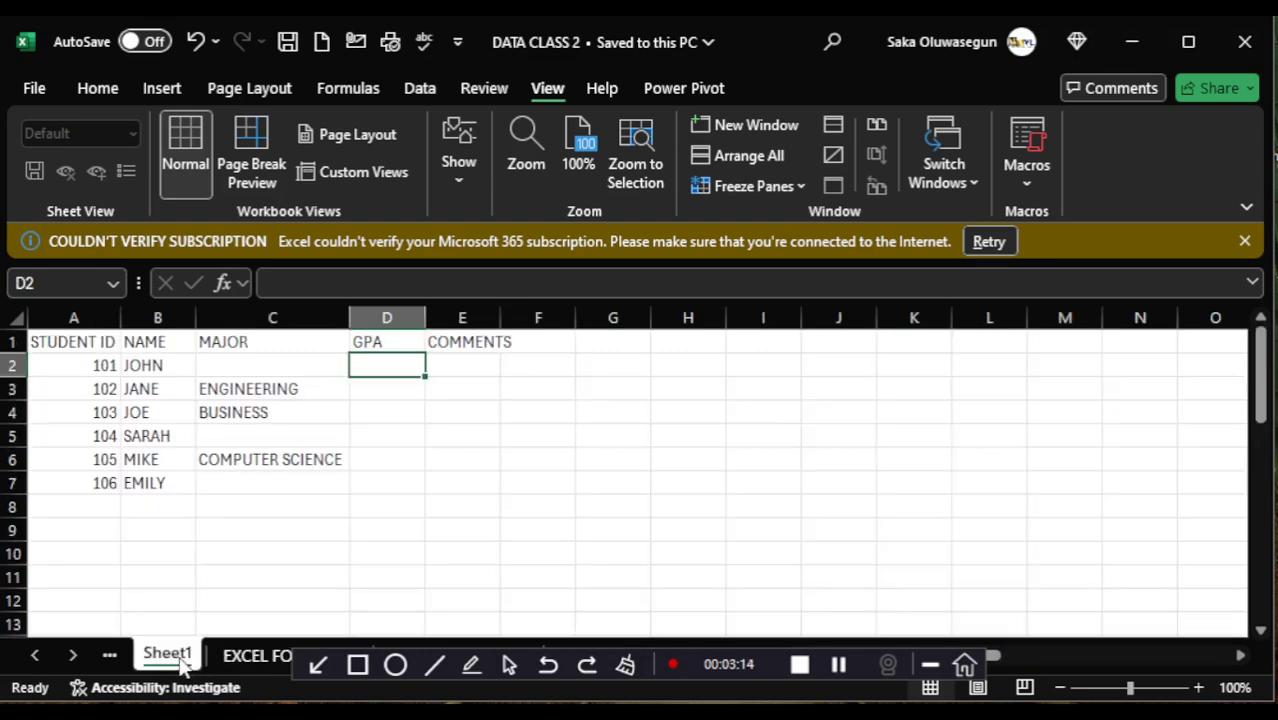
pyautogui.click(928, 676)
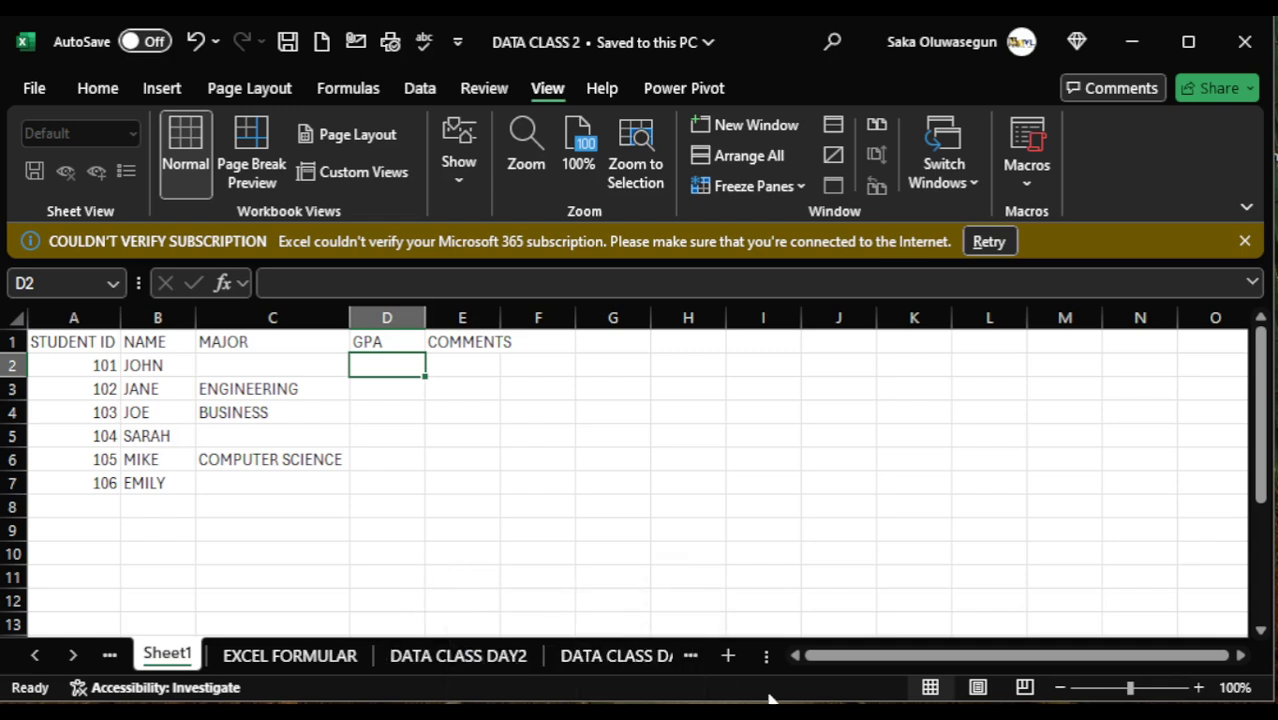
# - Switch to the INTRODUCTION TO MICROSOFT EXCEL NOTE workbook and return from its start page to the worksheet
pyautogui.moveTo(851, 716)
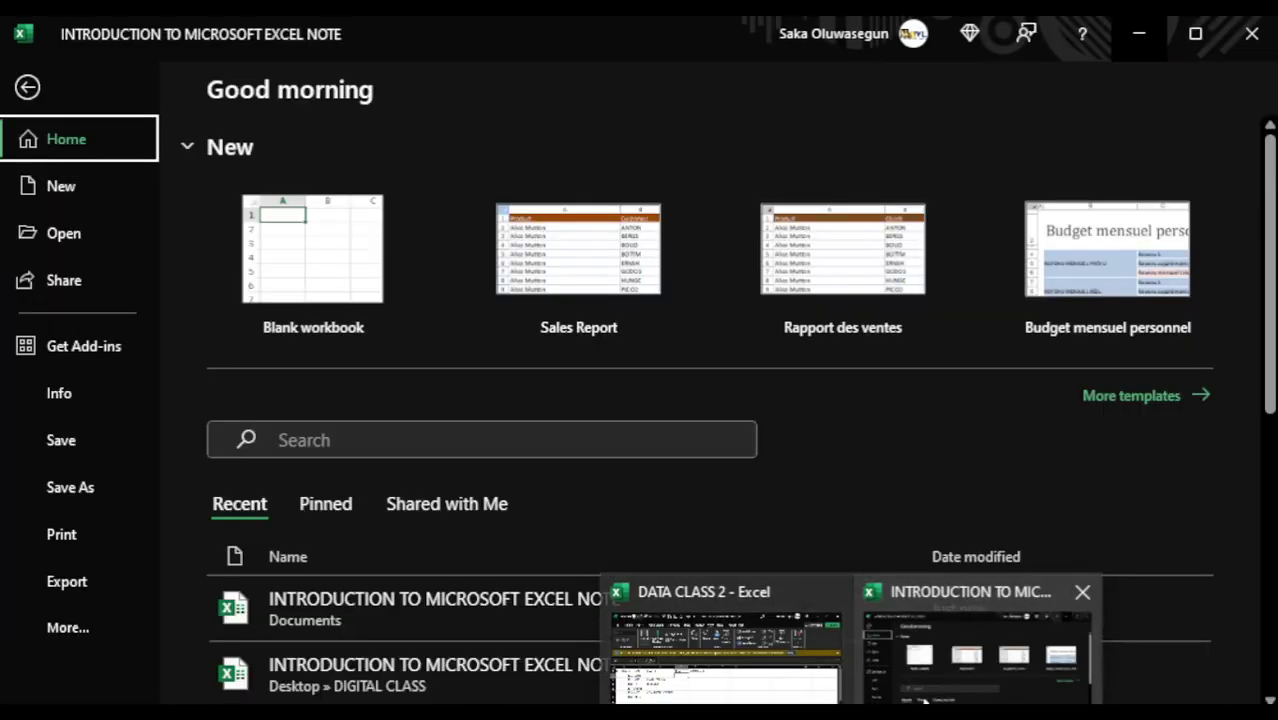
pyautogui.click(925, 703)
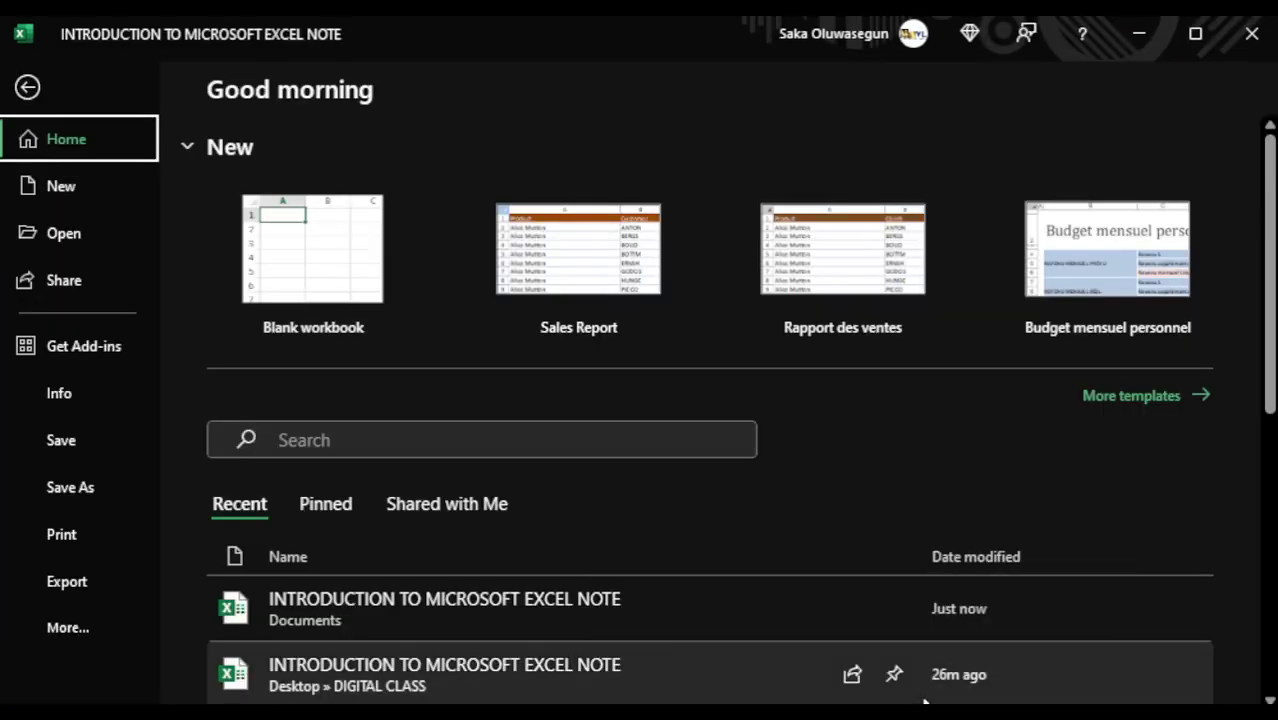
pyautogui.click(27, 88)
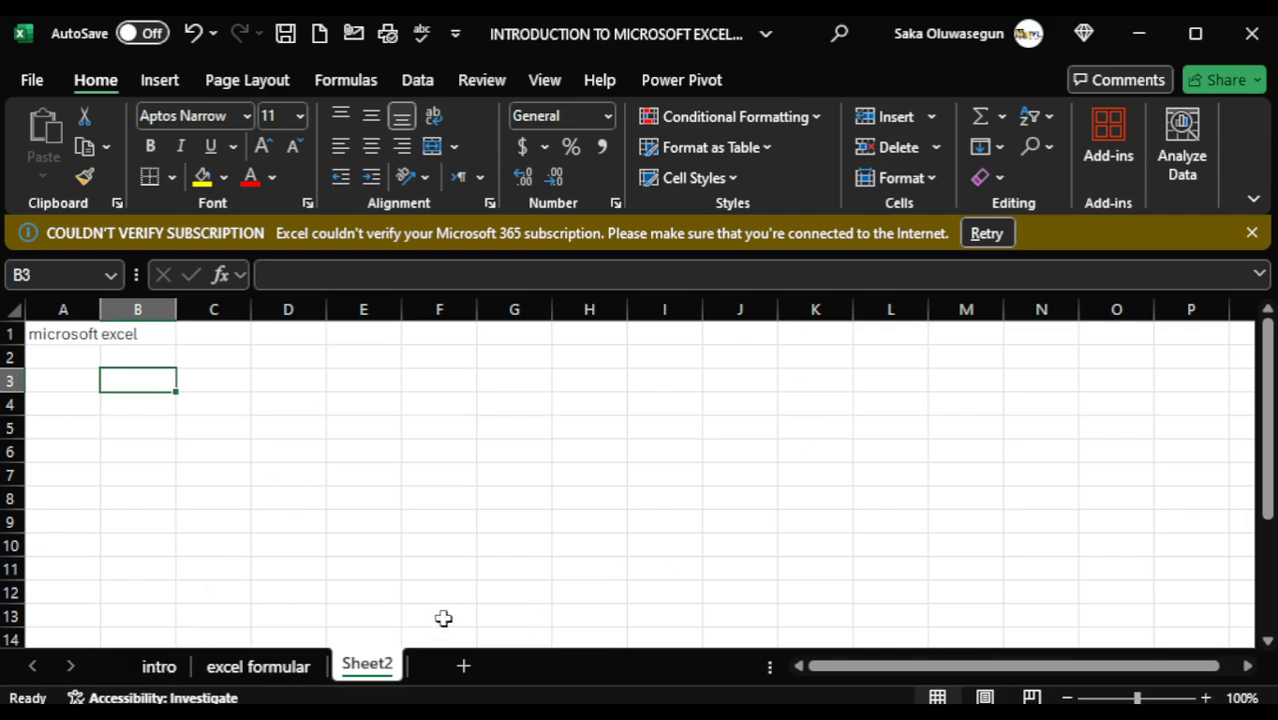
# - Examine the intro, excel formular and Sheet2 worksheets, including how far their columns extend
pyautogui.click(162, 670)
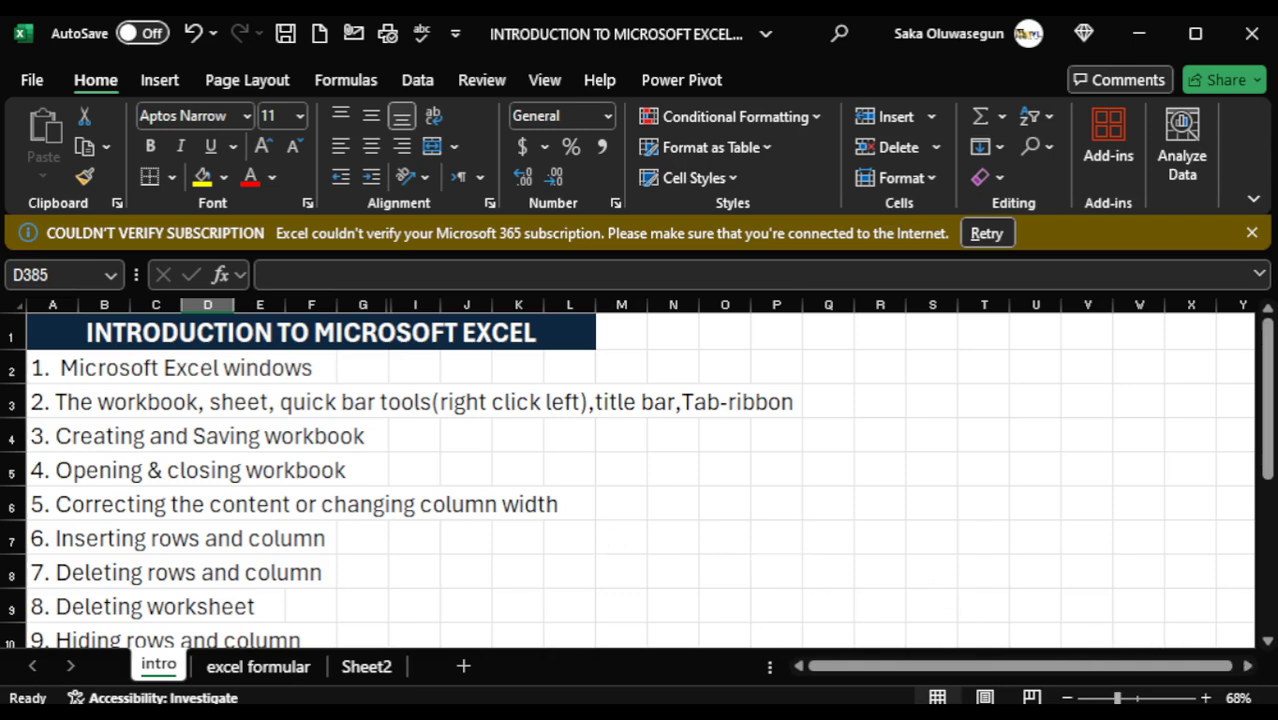
pyautogui.click(1248, 665)
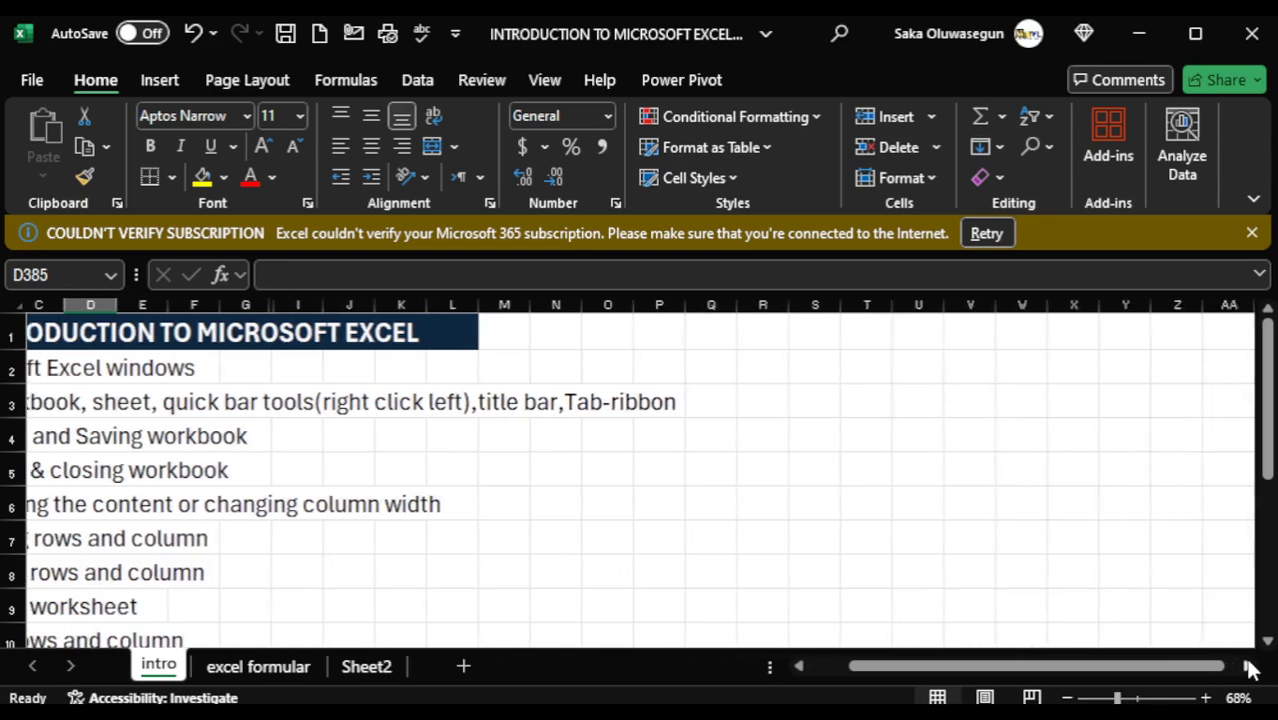
pyautogui.moveTo(1248, 665); pyautogui.dragTo(1241, 665)
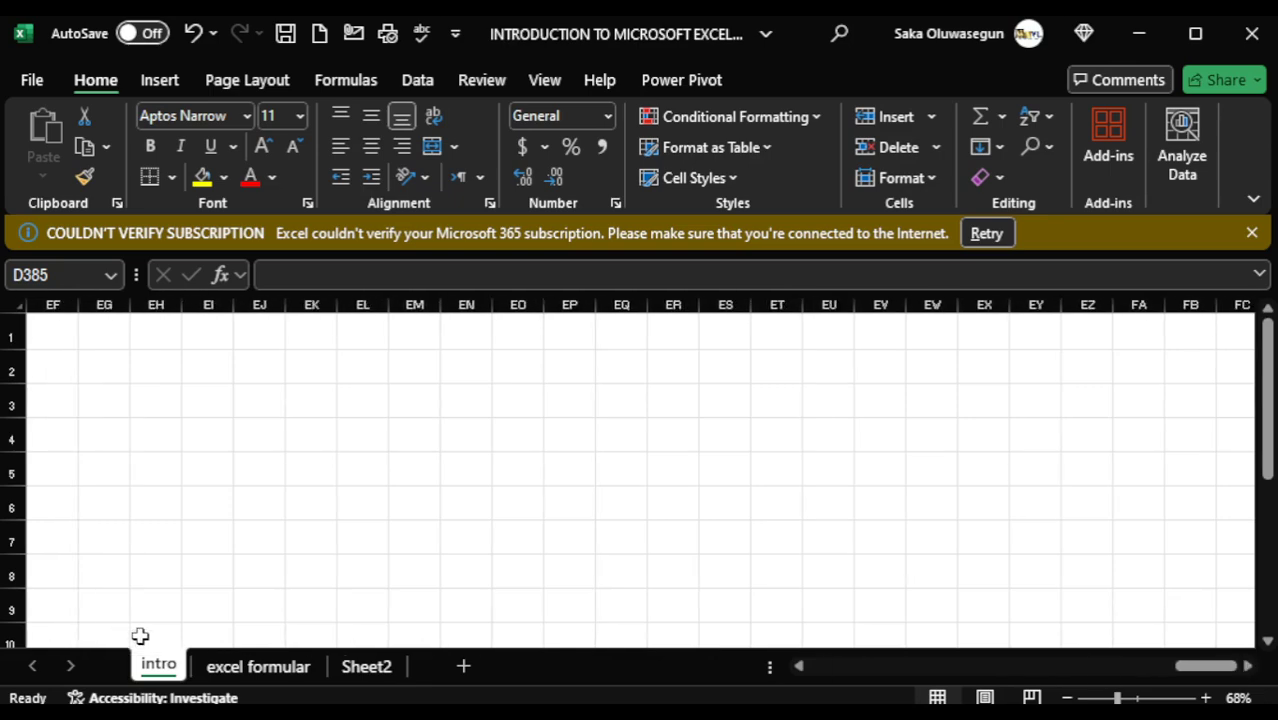
pyautogui.click(214, 667)
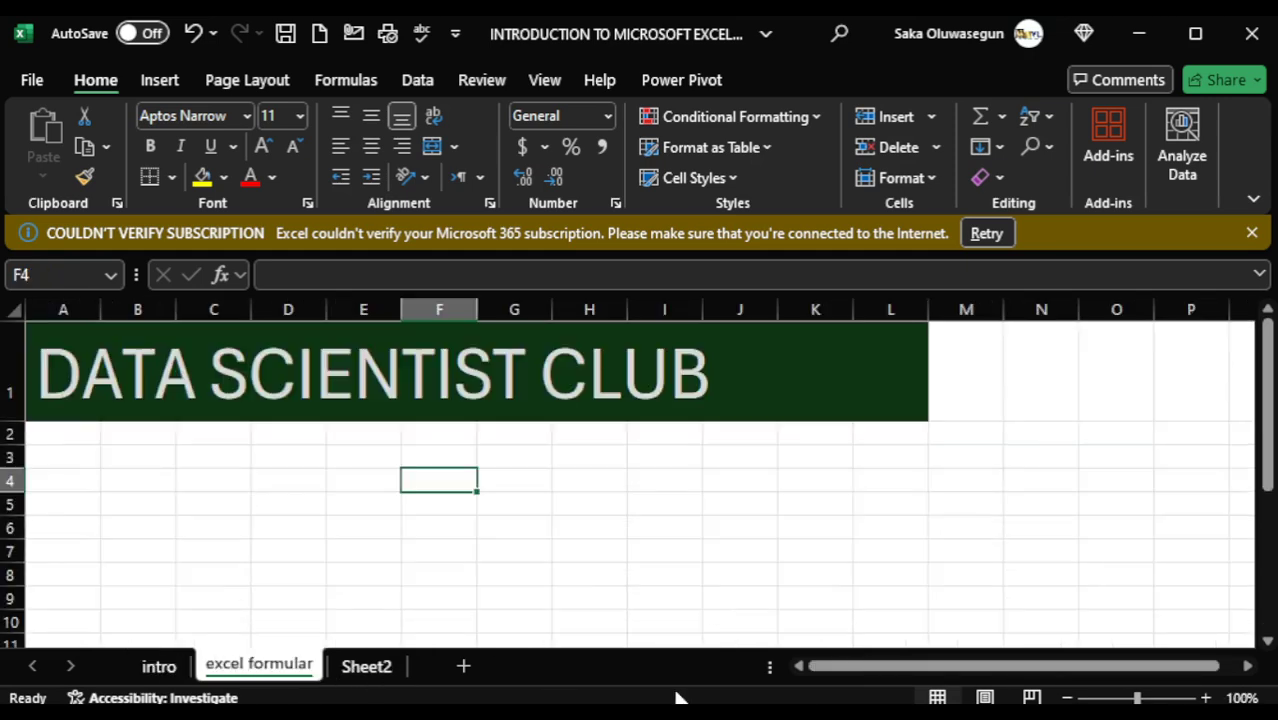
pyautogui.click(1250, 666)
pyautogui.click(1250, 666)
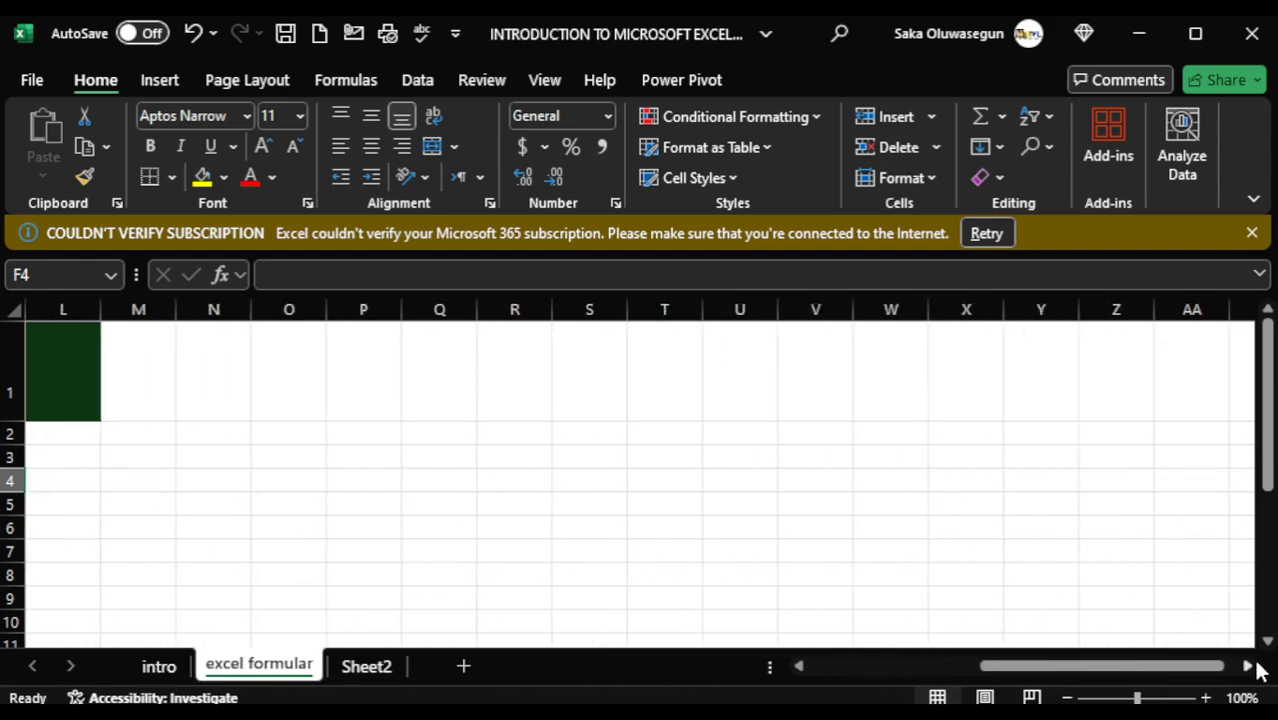
pyautogui.click(349, 670)
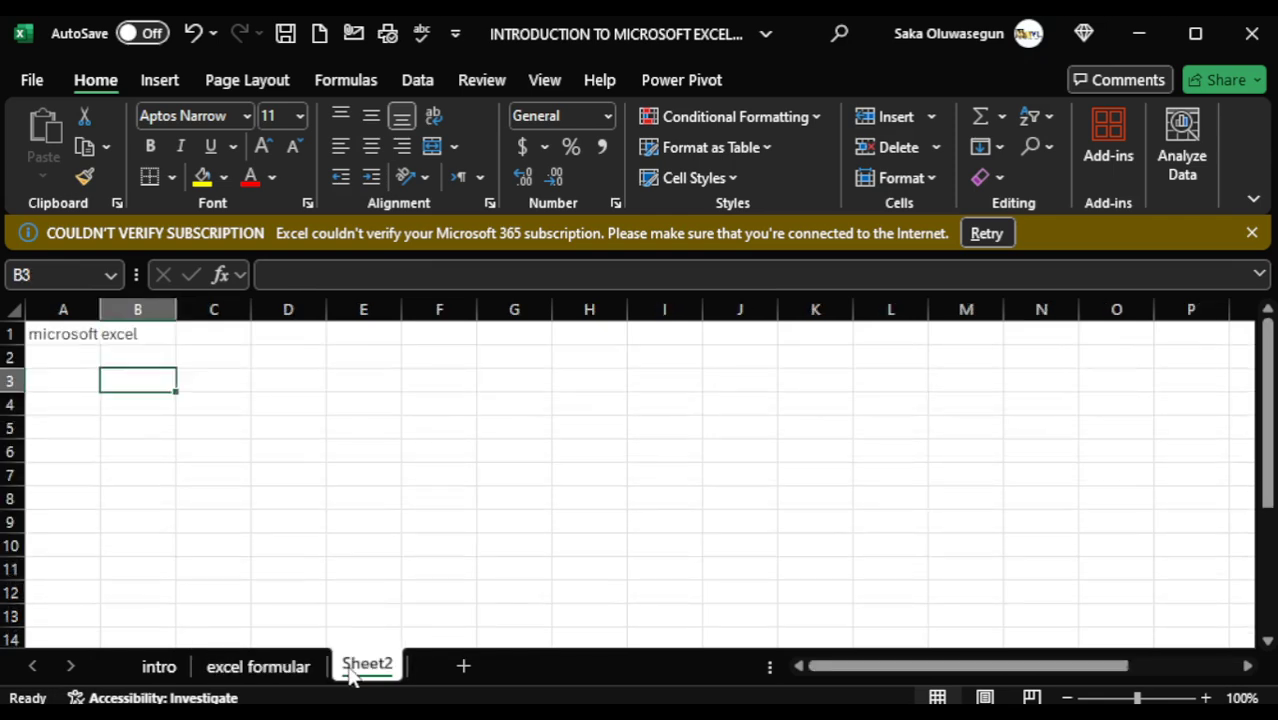
pyautogui.click(1249, 667)
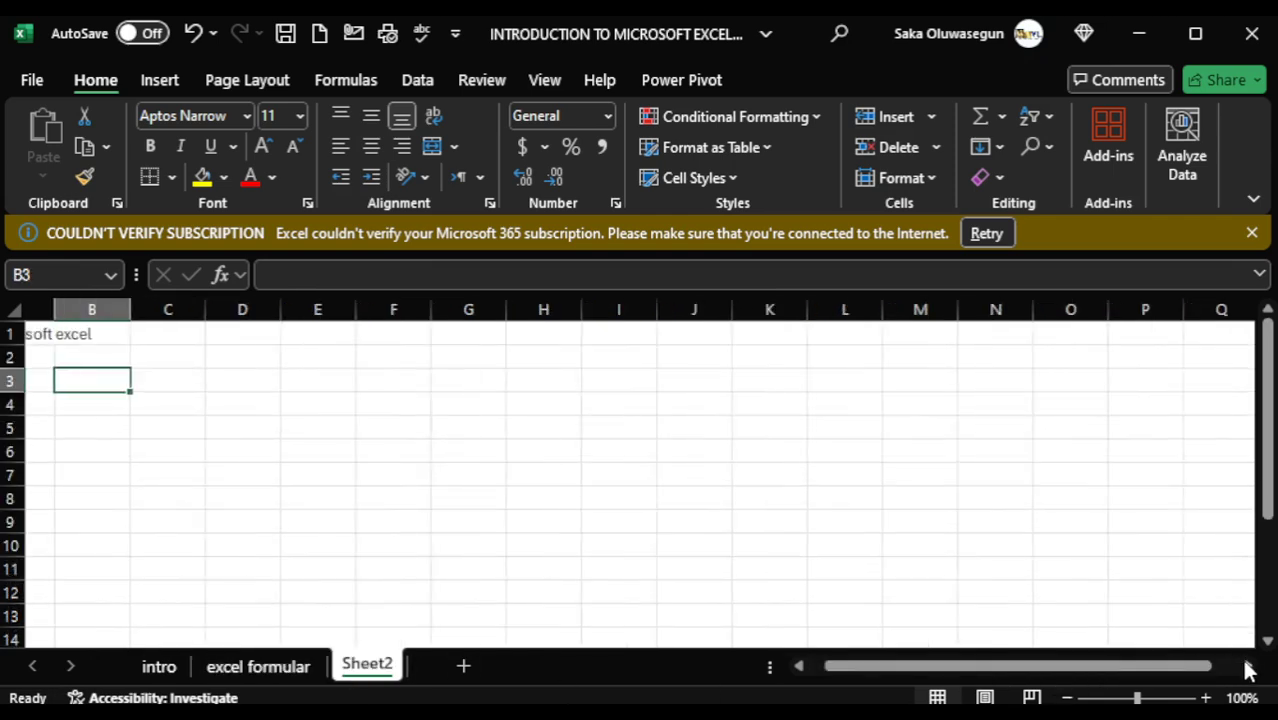
pyautogui.click(1249, 667)
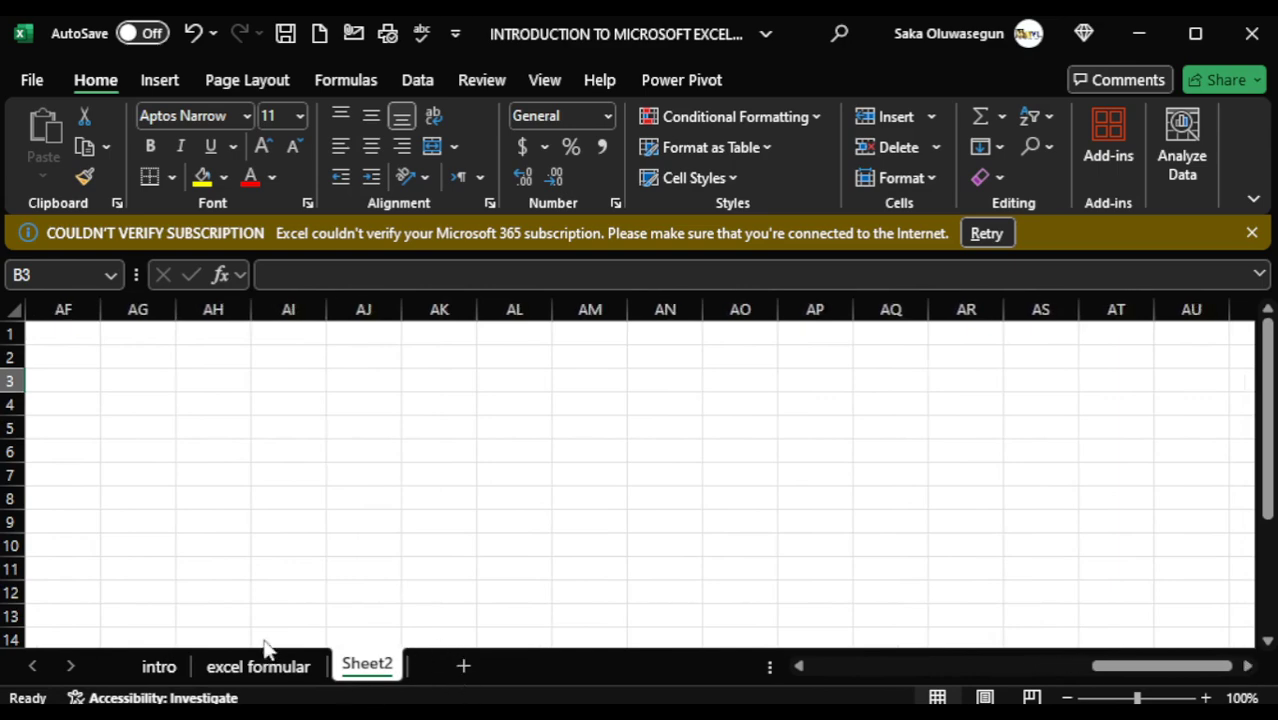
# - Add a new worksheet with "data" in cell A1 and rename the sheet "data"
pyautogui.click(462, 667)
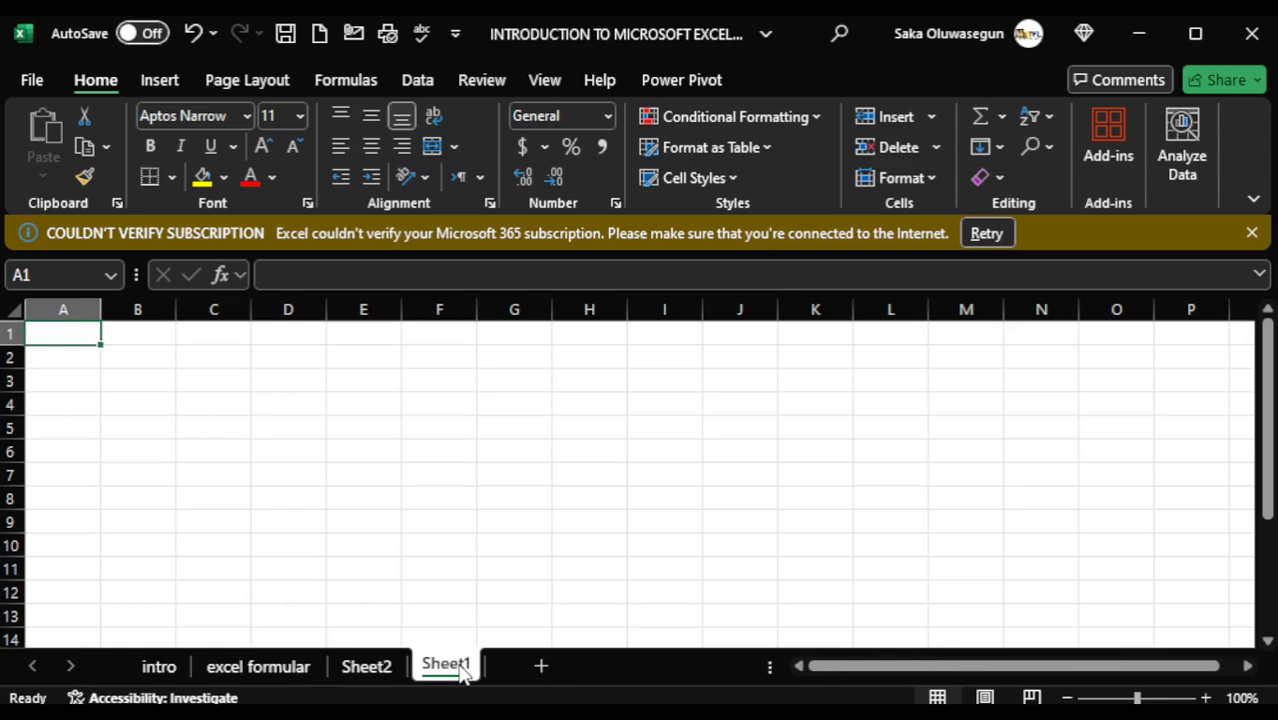
pyautogui.write('data')
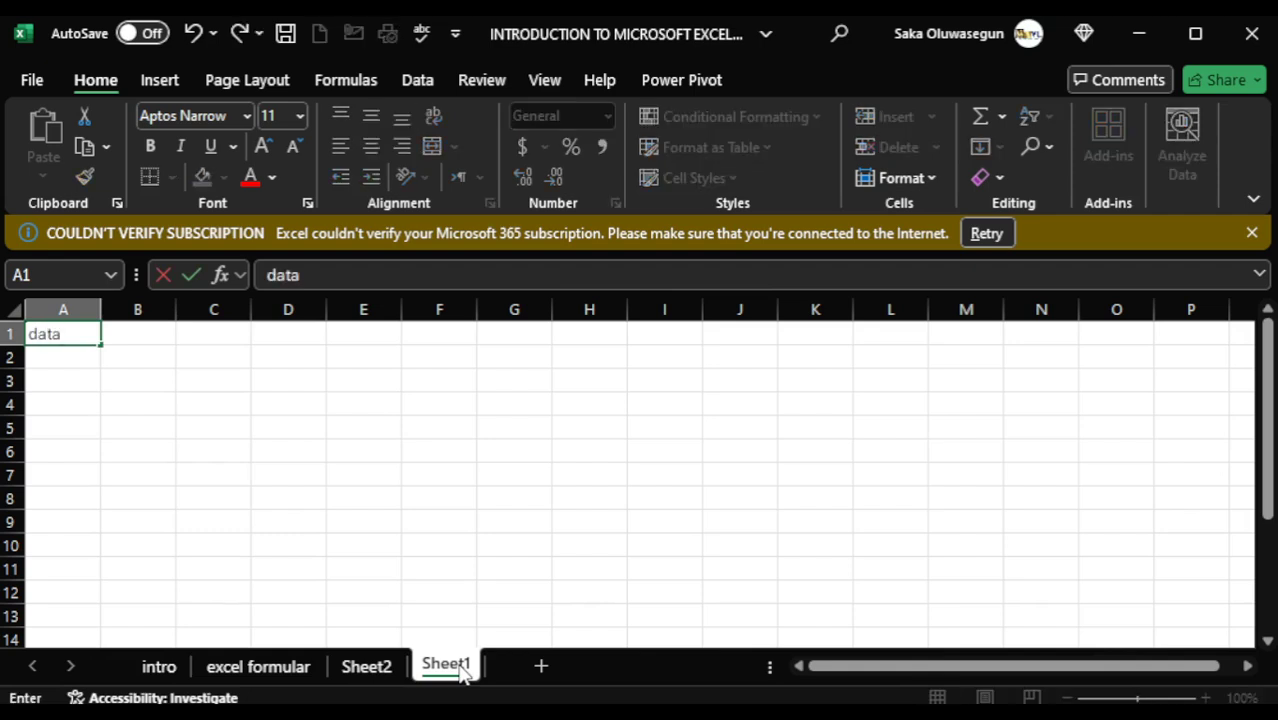
pyautogui.rightClick(461, 670)
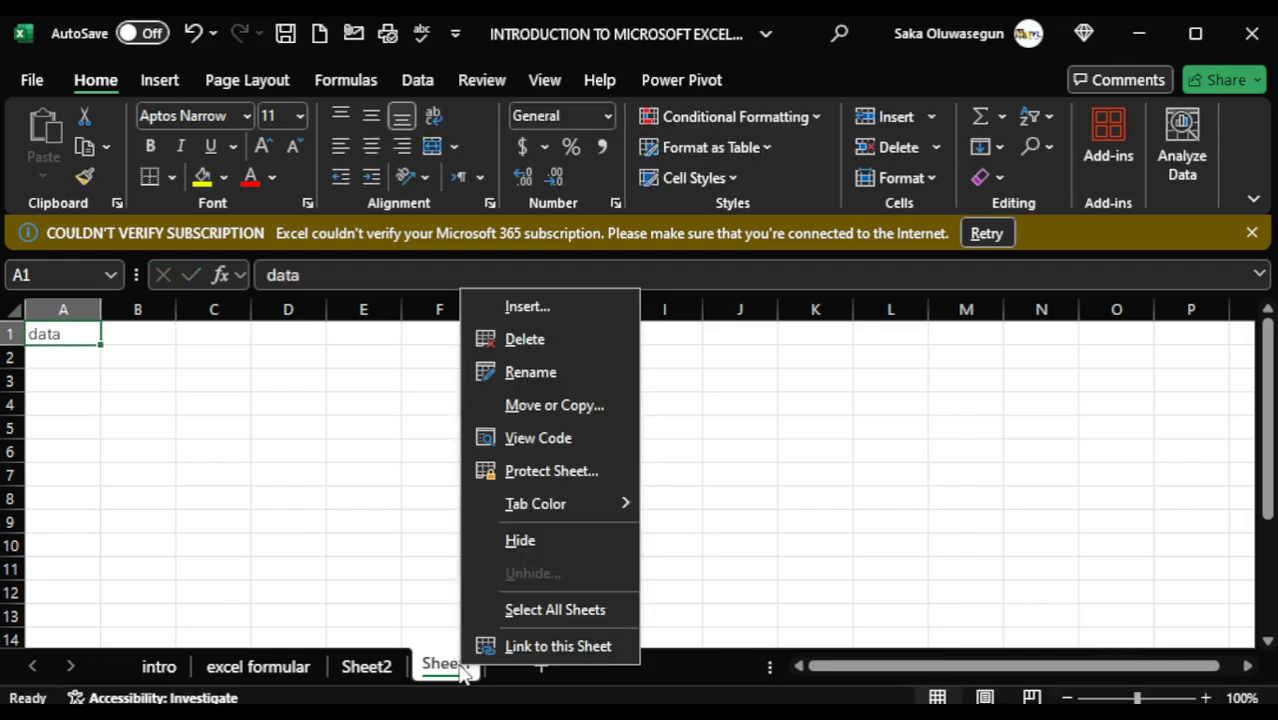
pyautogui.click(530, 372)
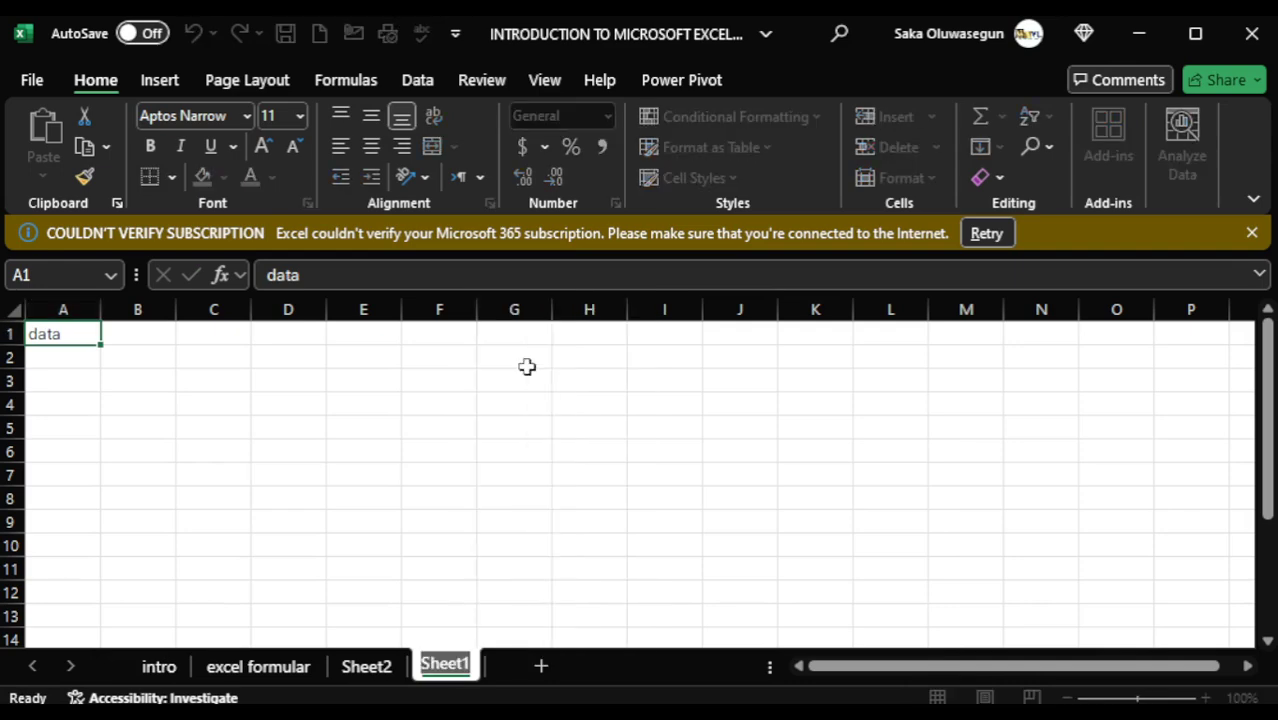
pyautogui.write('data')
pyautogui.press('Return')
pyautogui.click(530, 444)
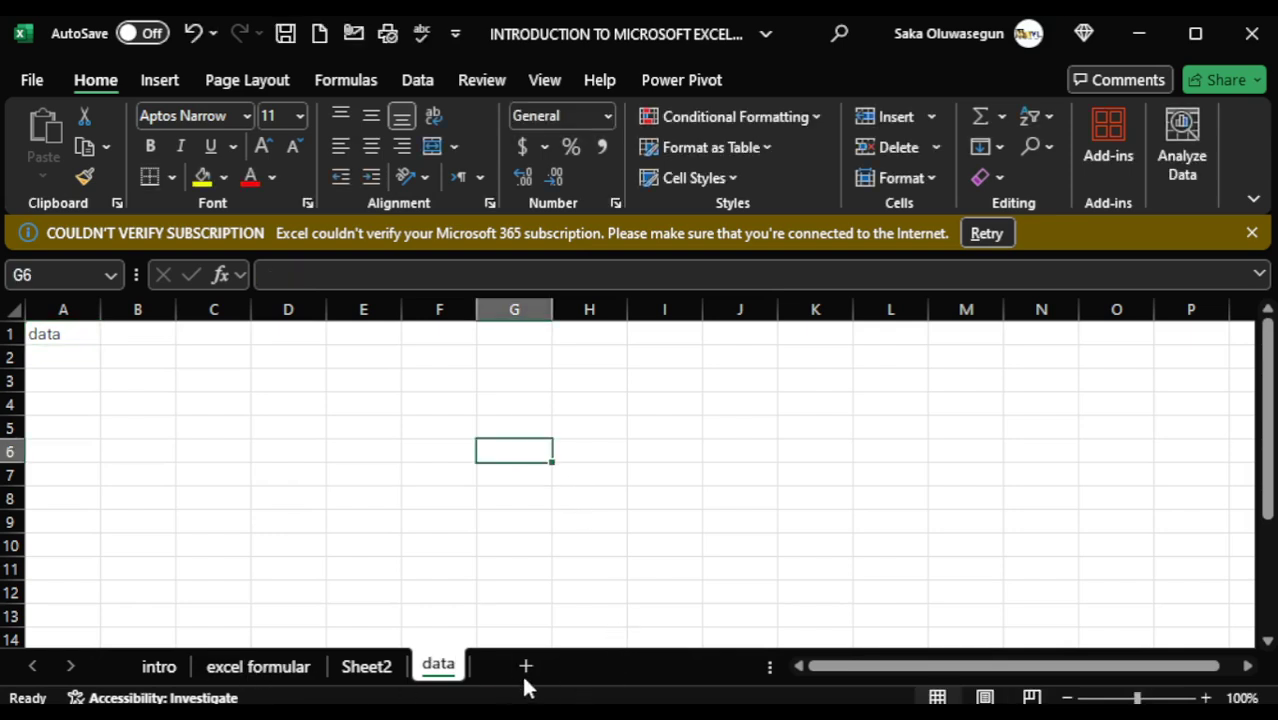
# - Permanently delete the data worksheet from the workbook
pyautogui.click(262, 667)
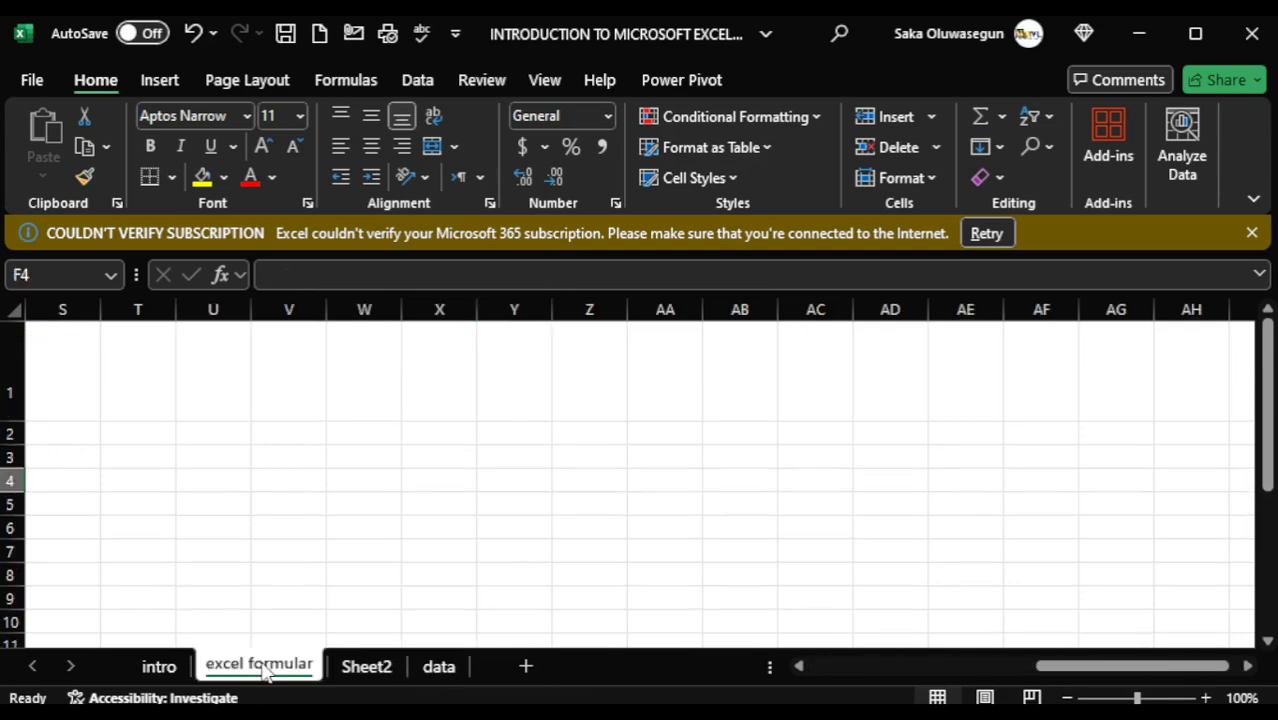
pyautogui.click(446, 670)
pyautogui.rightClick(449, 675)
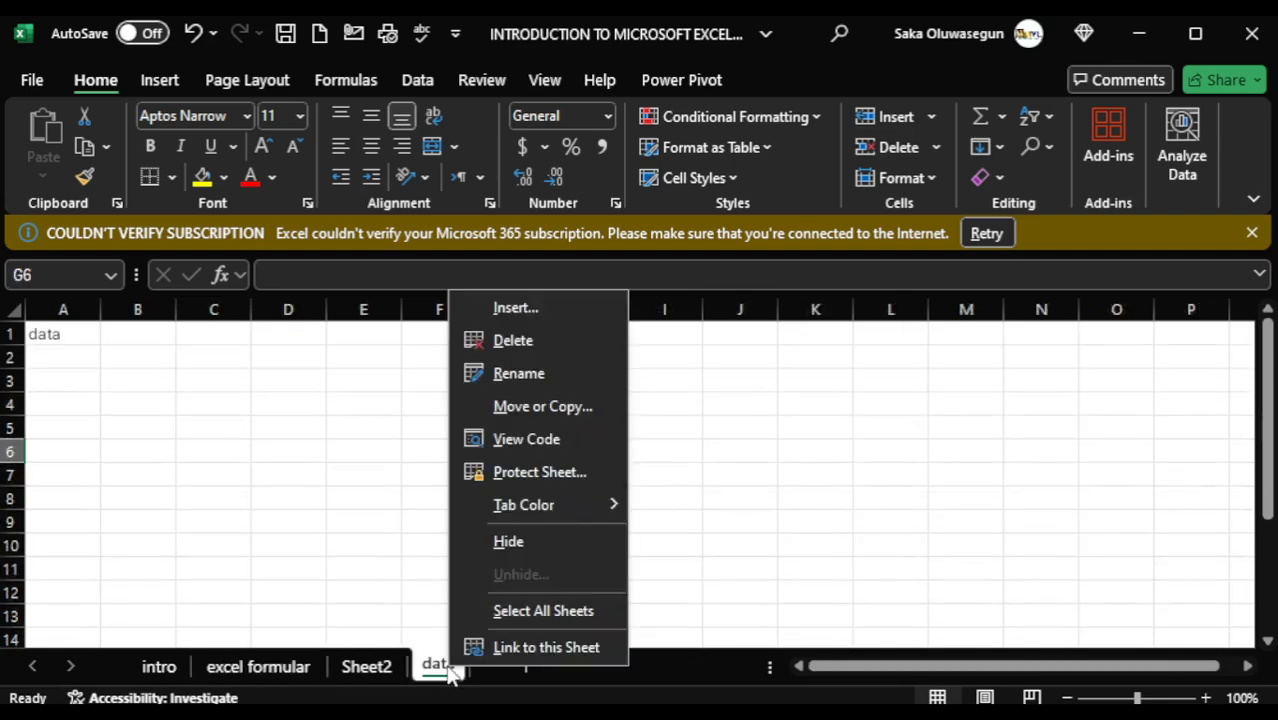
pyautogui.click(508, 342)
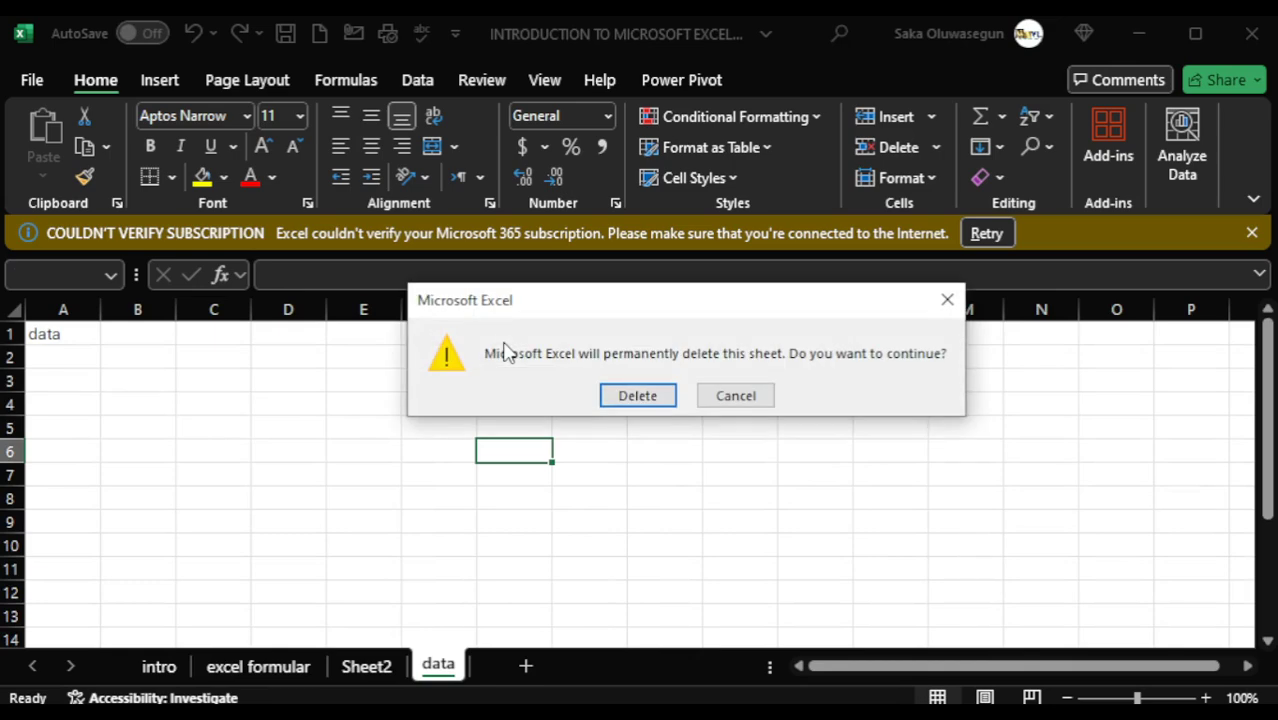
pyautogui.click(650, 395)
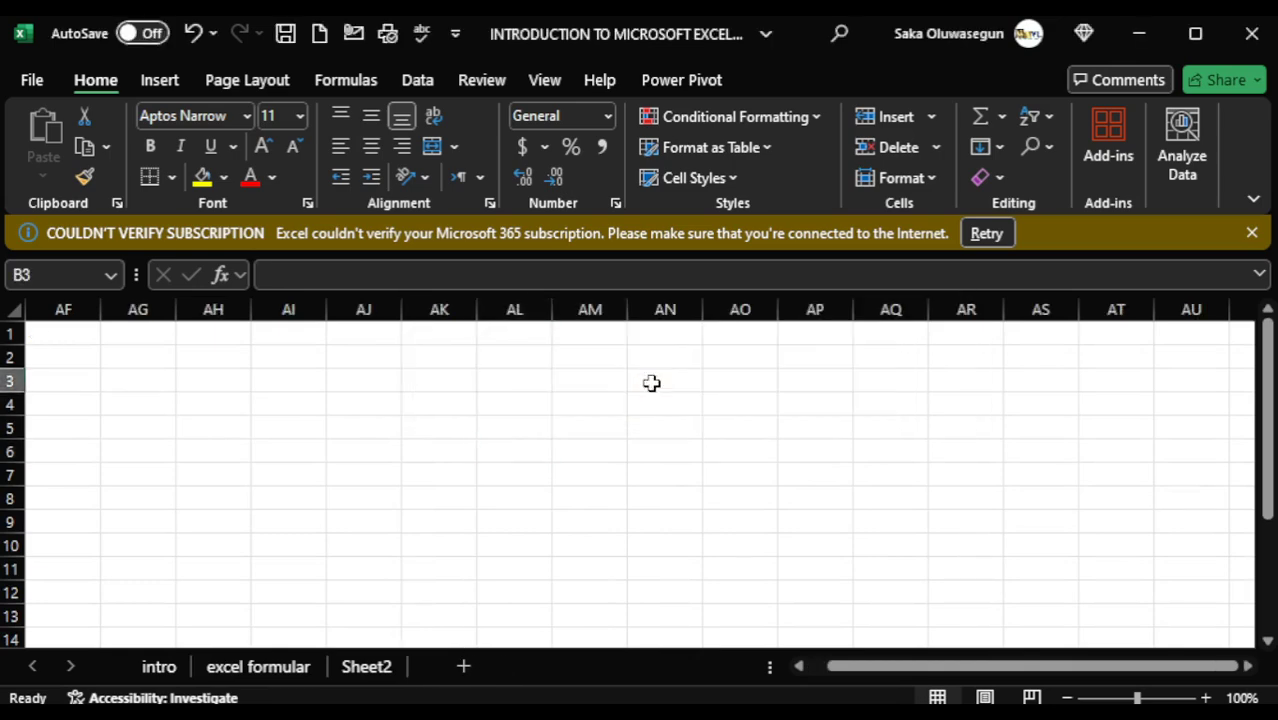
# - Return to the intro sheet and bring its INTRODUCTION TO MICROSOFT EXCEL topic list into view
pyautogui.click(226, 668)
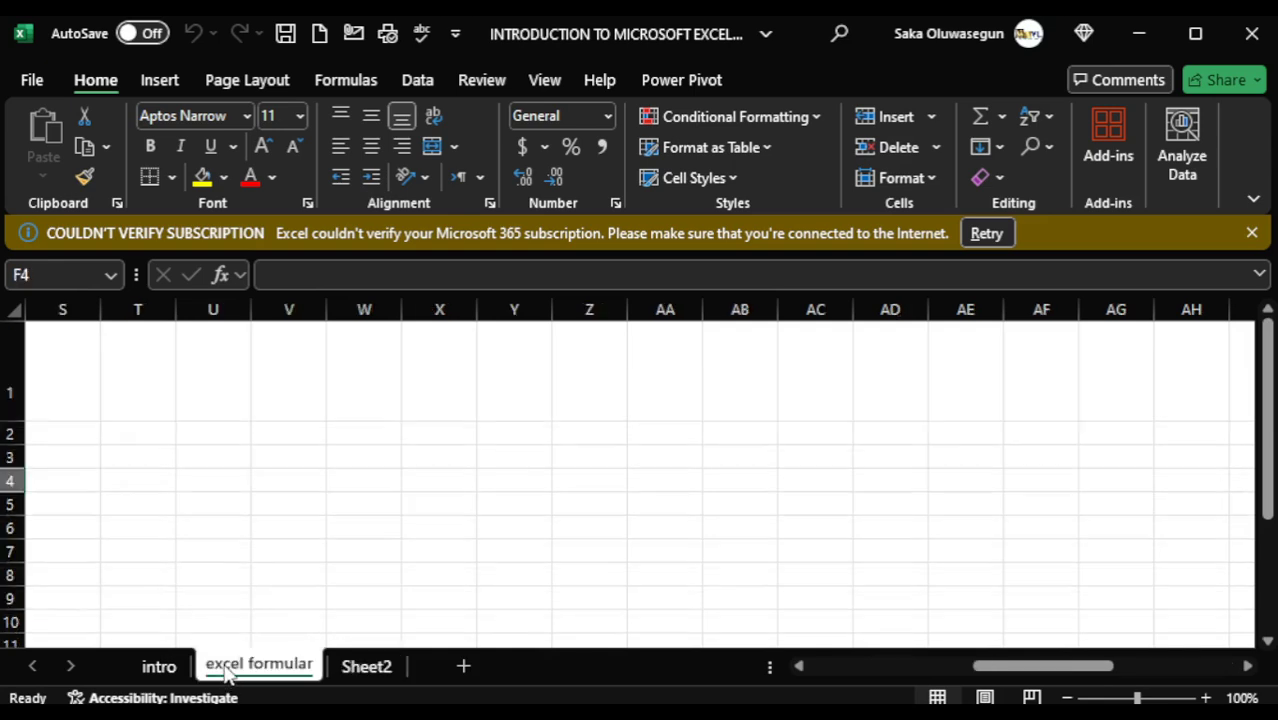
pyautogui.click(160, 667)
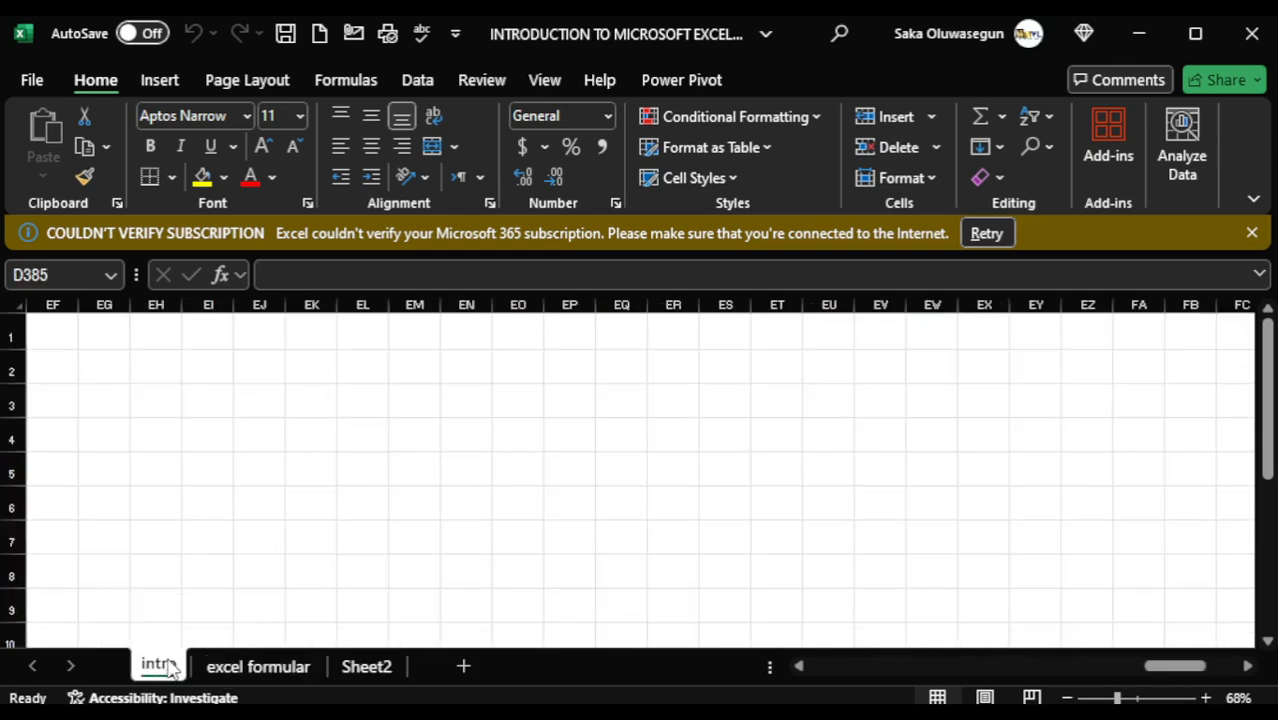
pyautogui.moveTo(1228, 668); pyautogui.dragTo(785, 700)
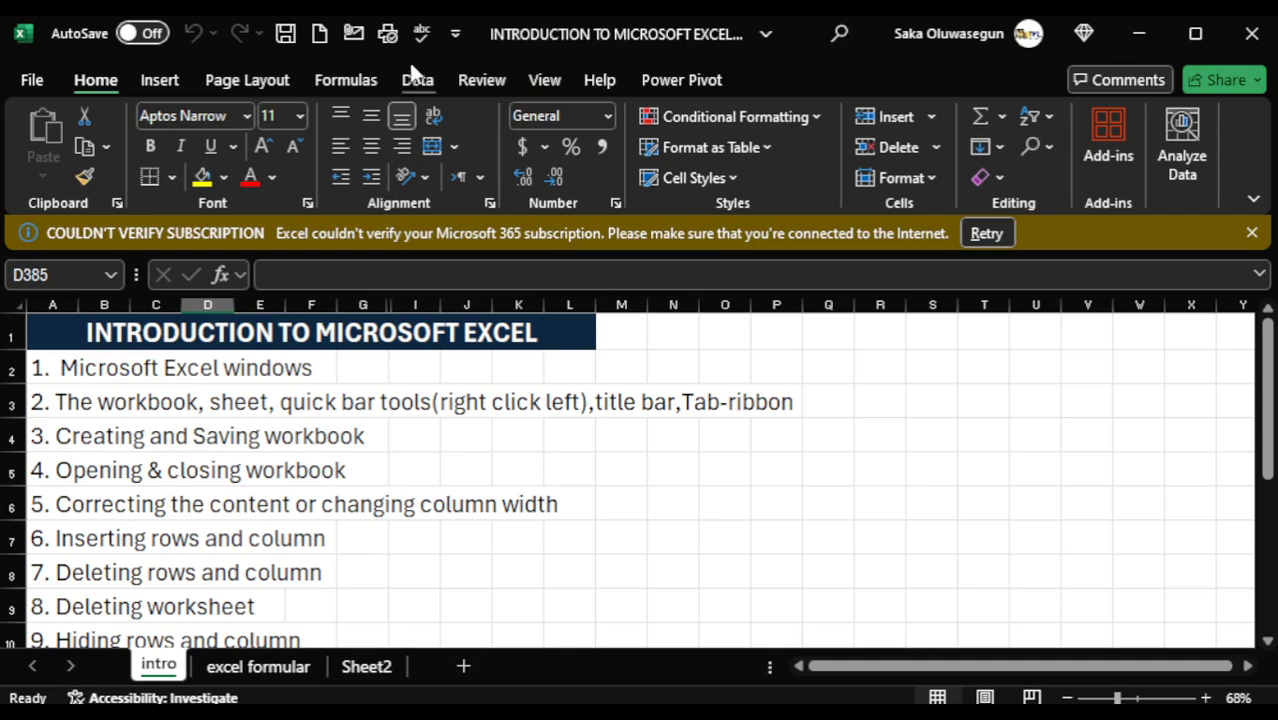
# - Hide the Quick Access Toolbar and show it again
pyautogui.click(455, 37)
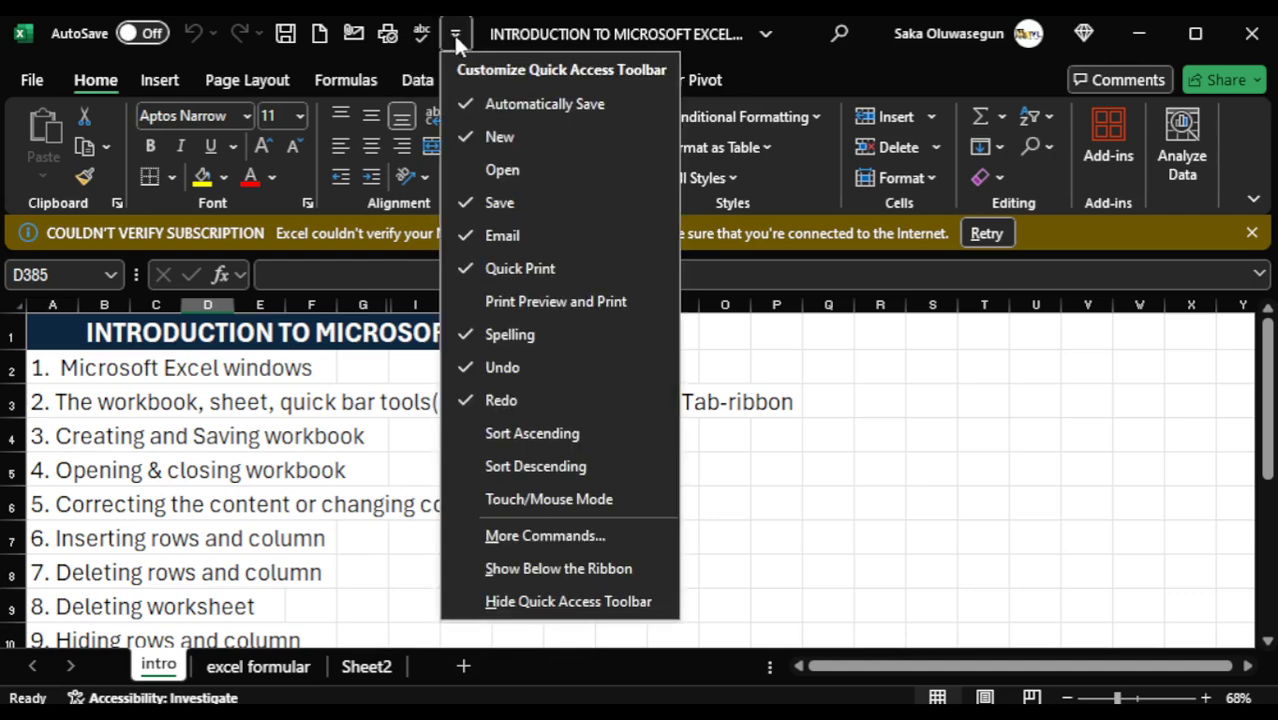
pyautogui.click(527, 591)
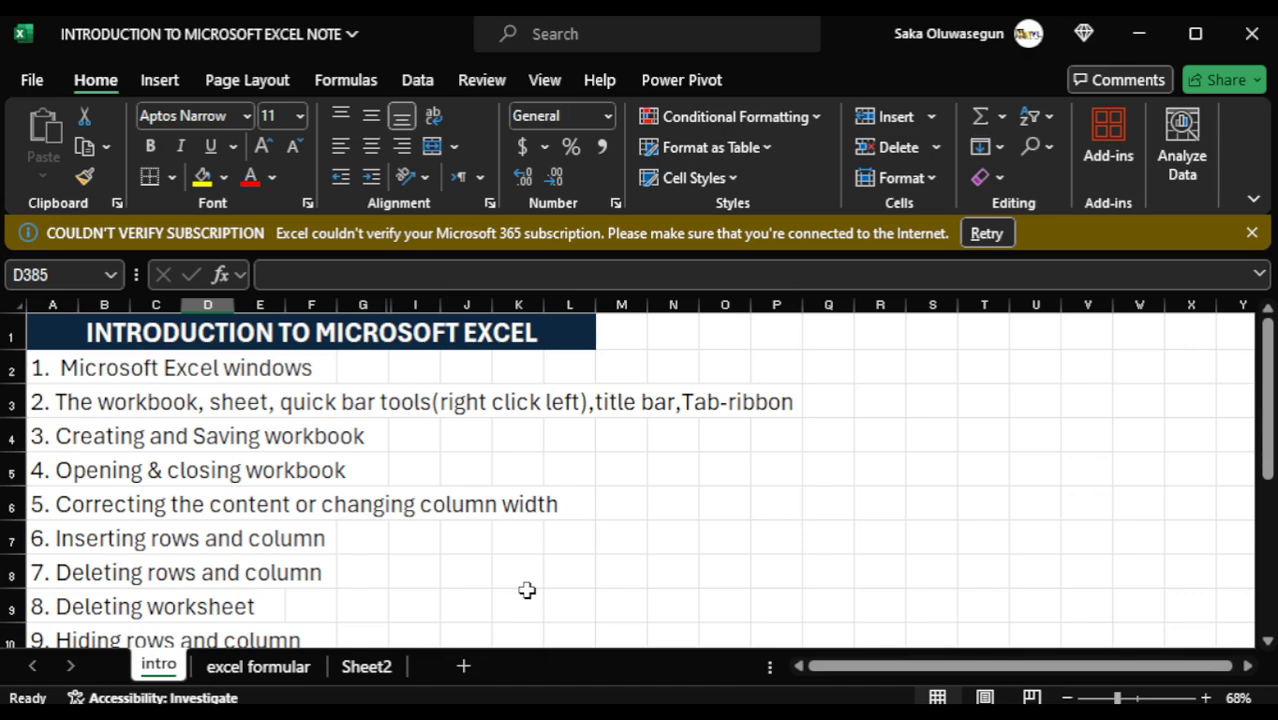
pyautogui.rightClick(1246, 135)
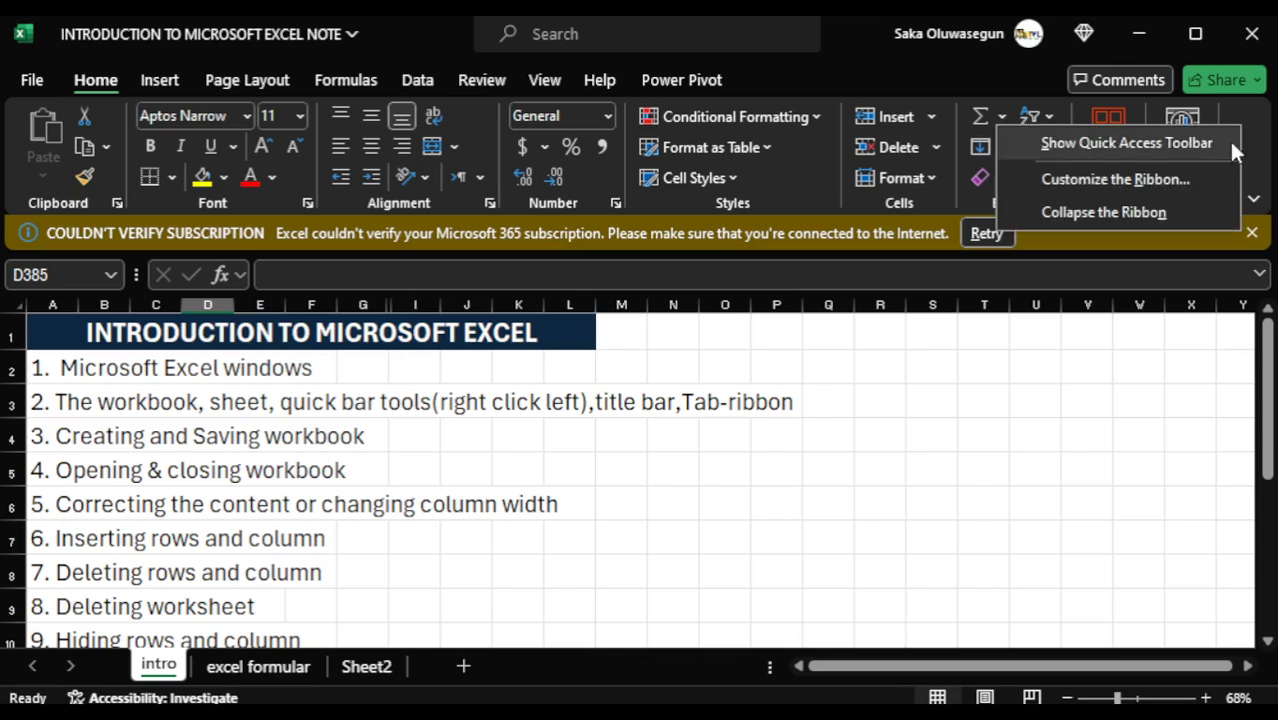
pyautogui.click(1146, 145)
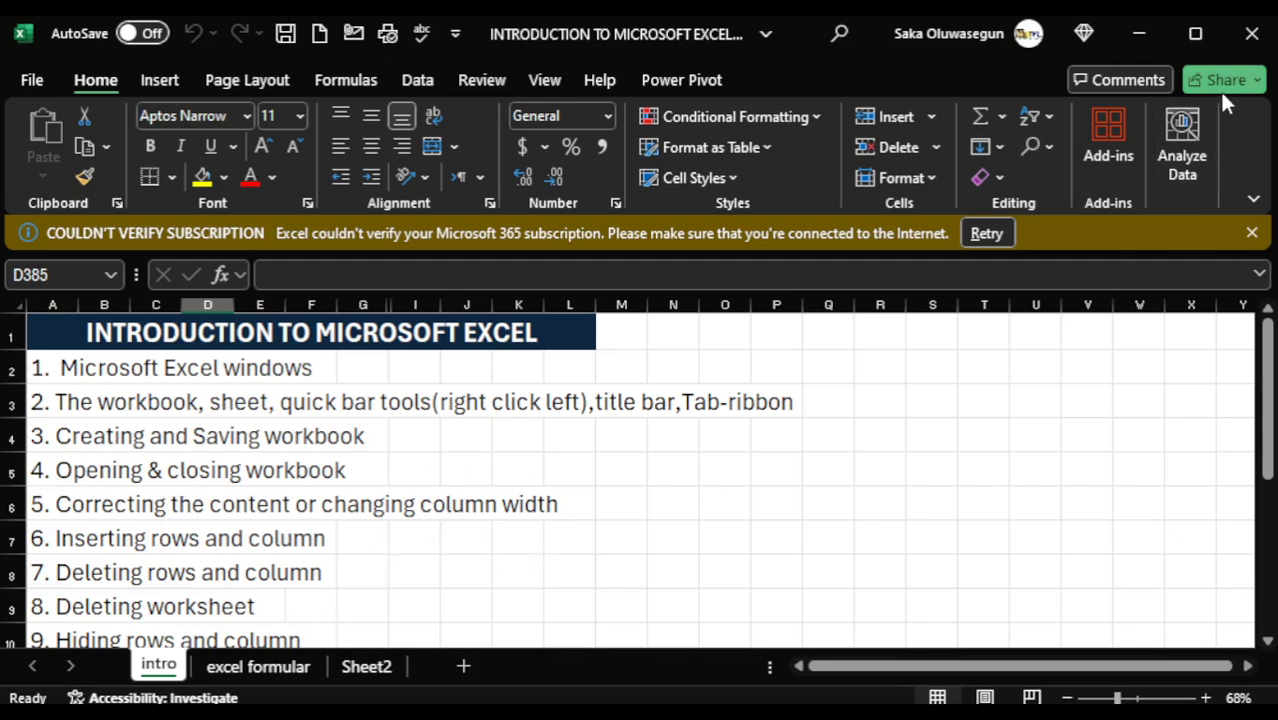
# - Minimize both open workbooks and launch Excel from the Windows app list with a blank workbook
pyautogui.click(1137, 34)
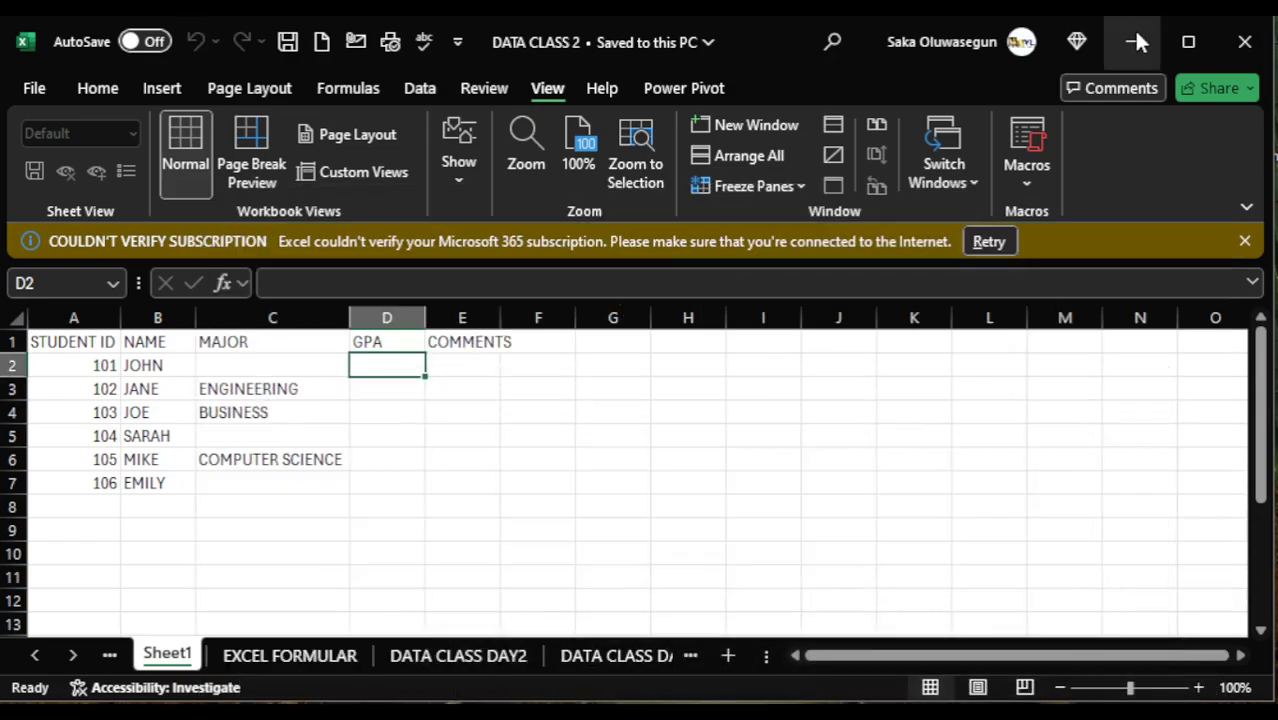
pyautogui.click(1135, 35)
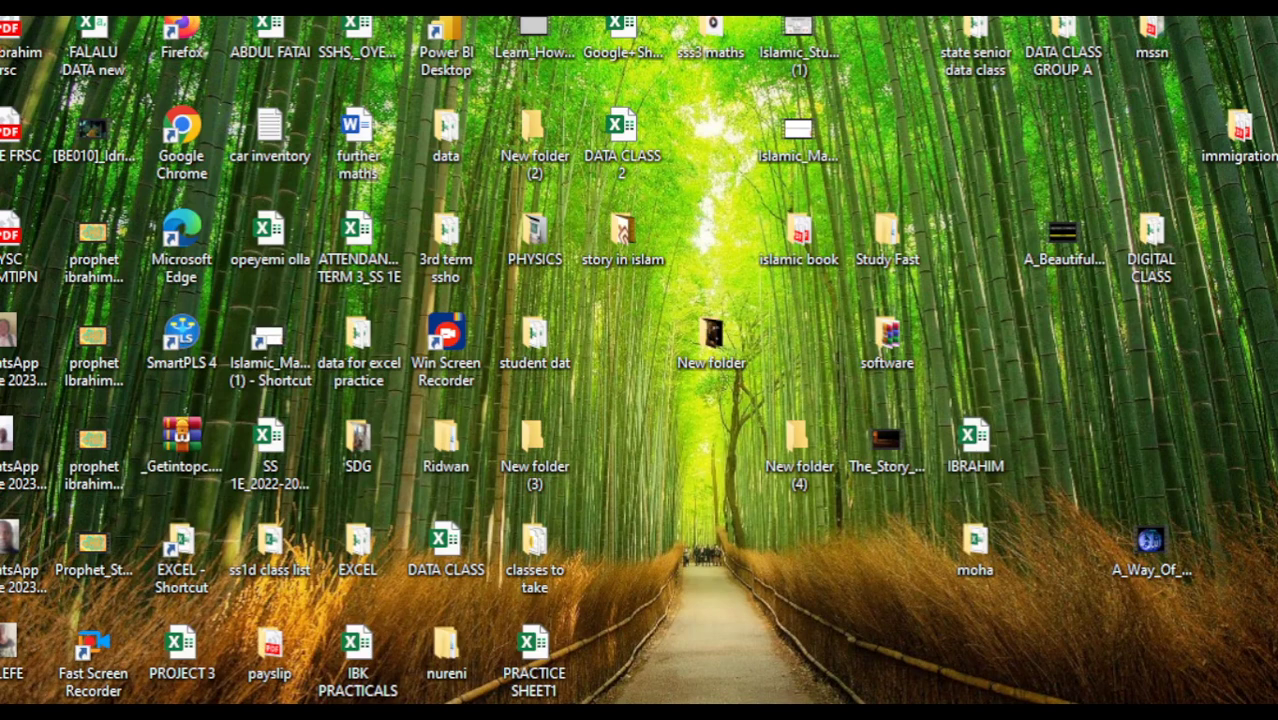
pyautogui.press('super')
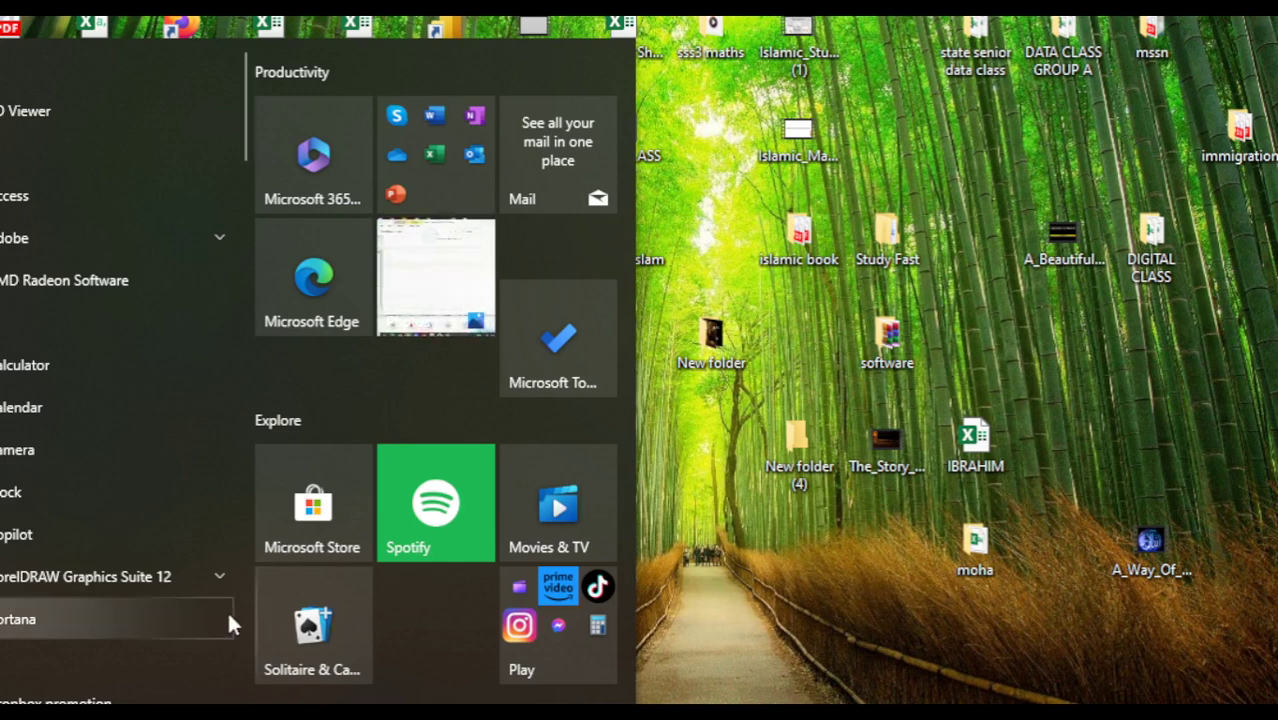
pyautogui.click(234, 312)
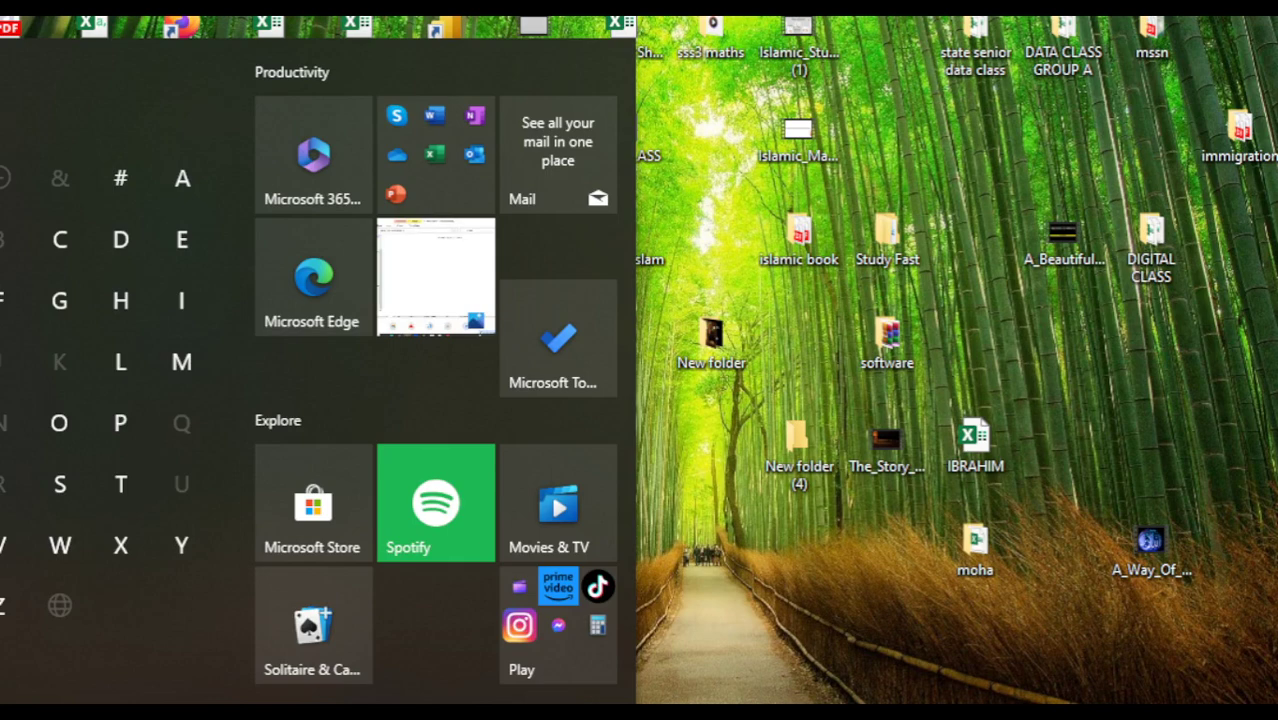
pyautogui.press('super')
pyautogui.press('super')
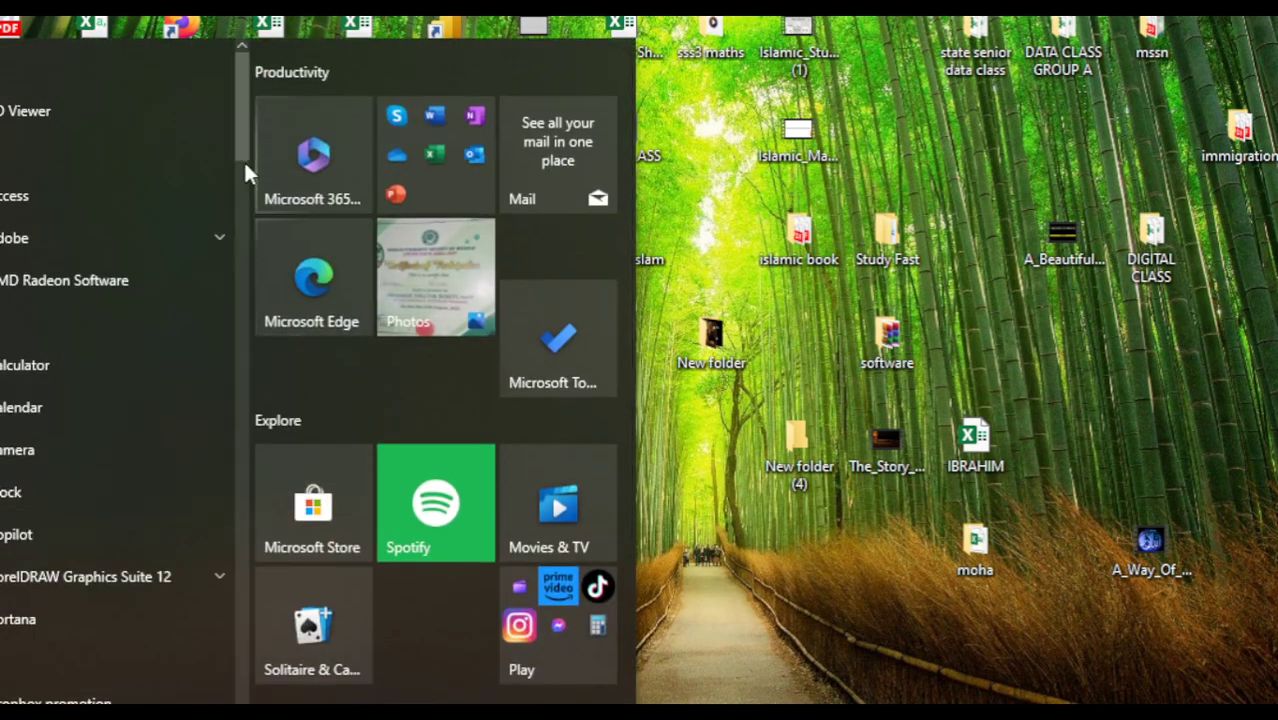
pyautogui.scroll(-5, 244, 160)
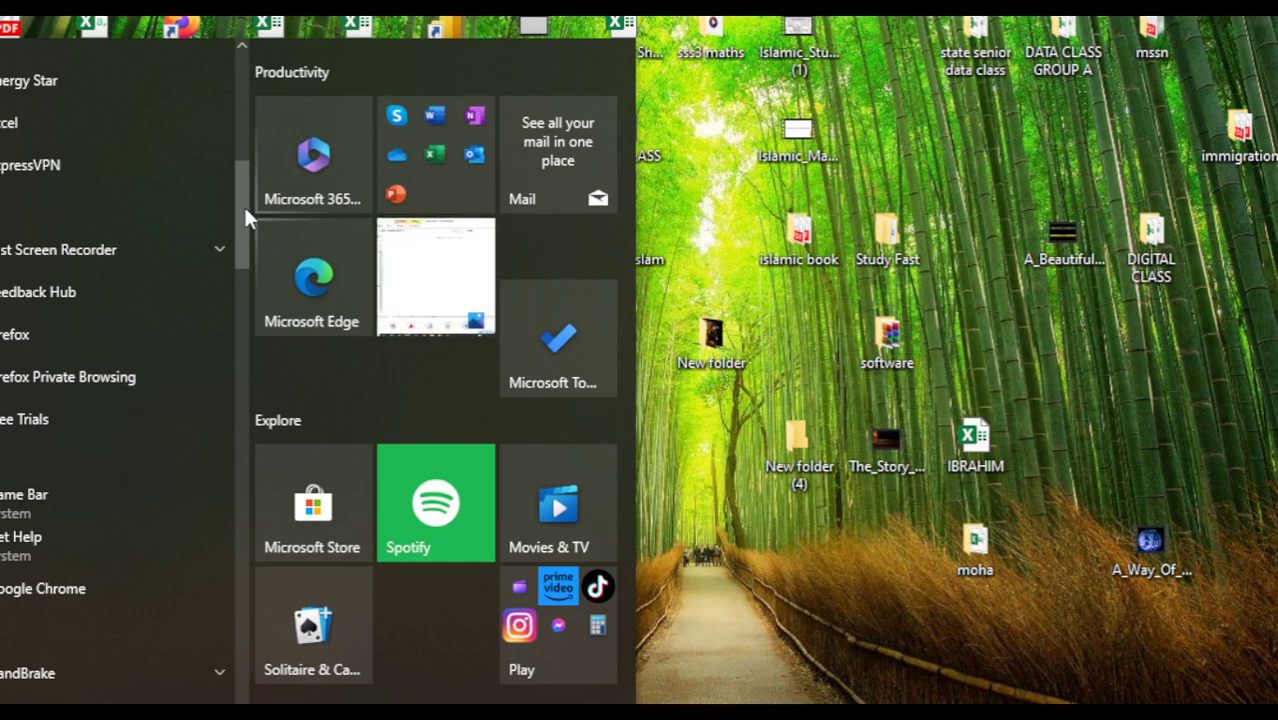
pyautogui.moveTo(247, 215); pyautogui.dragTo(240, 418)
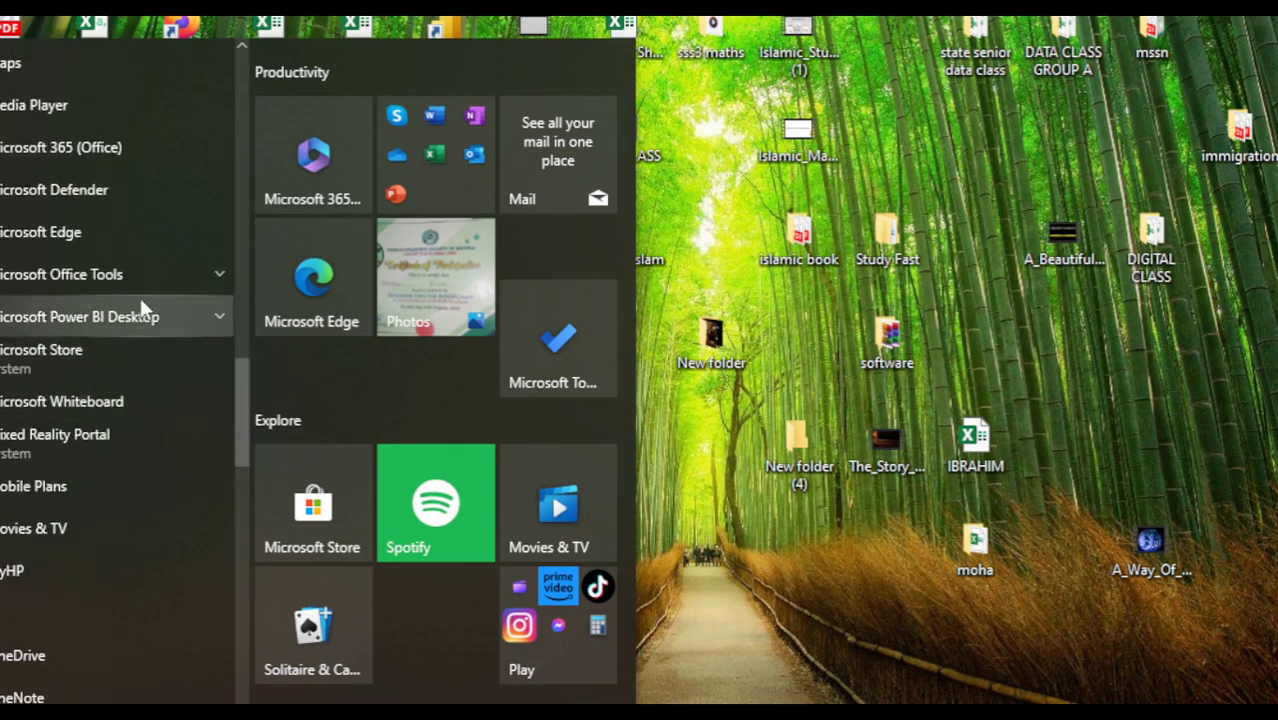
pyautogui.click(197, 277)
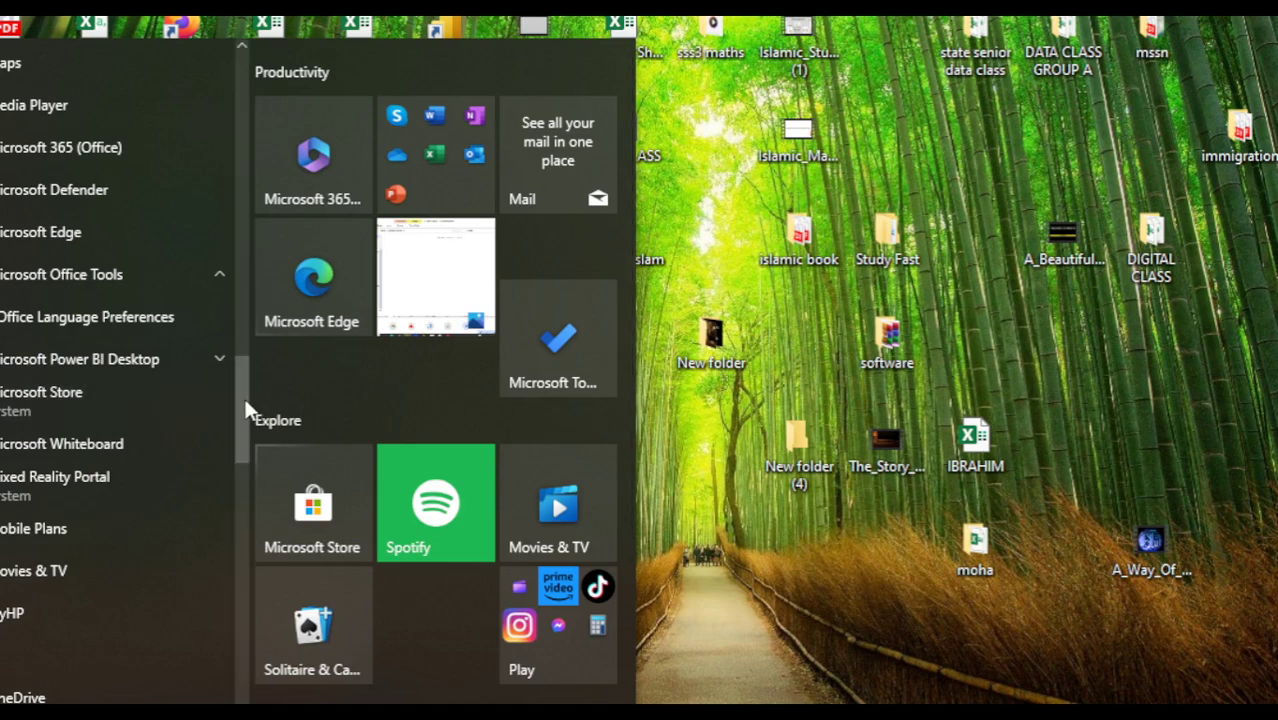
pyautogui.moveTo(244, 390); pyautogui.dragTo(242, 183)
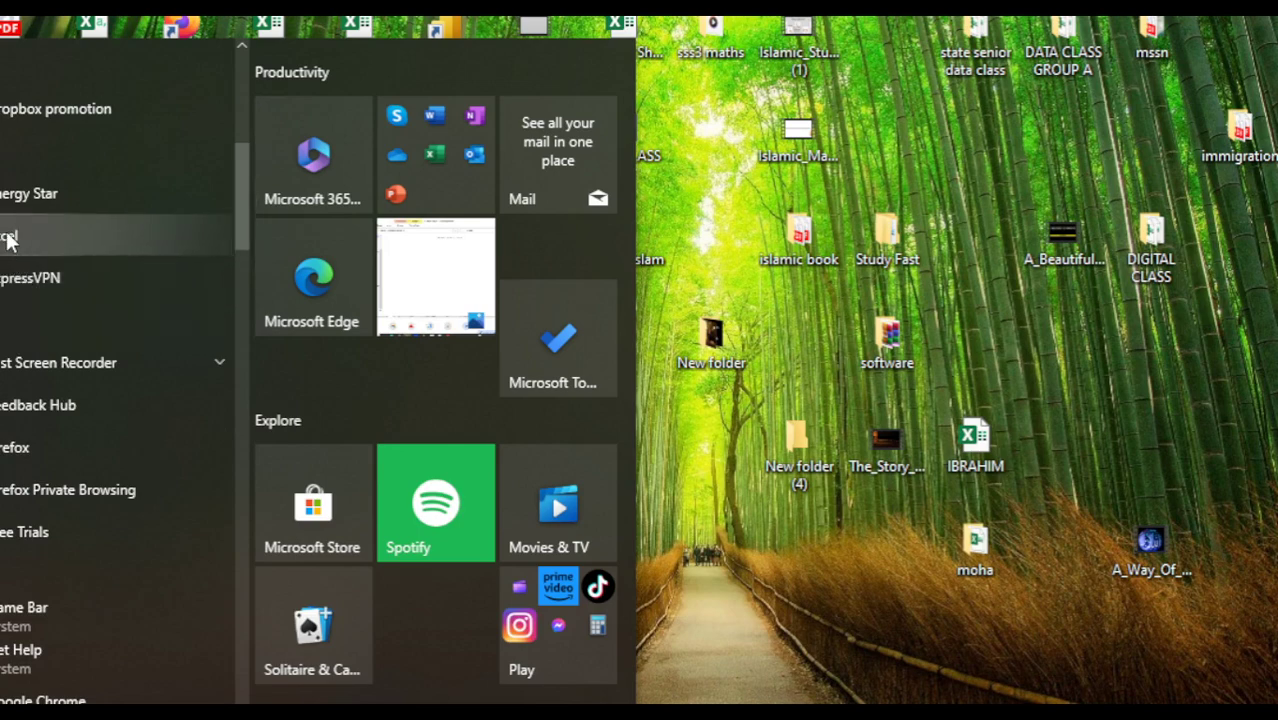
pyautogui.click(114, 235)
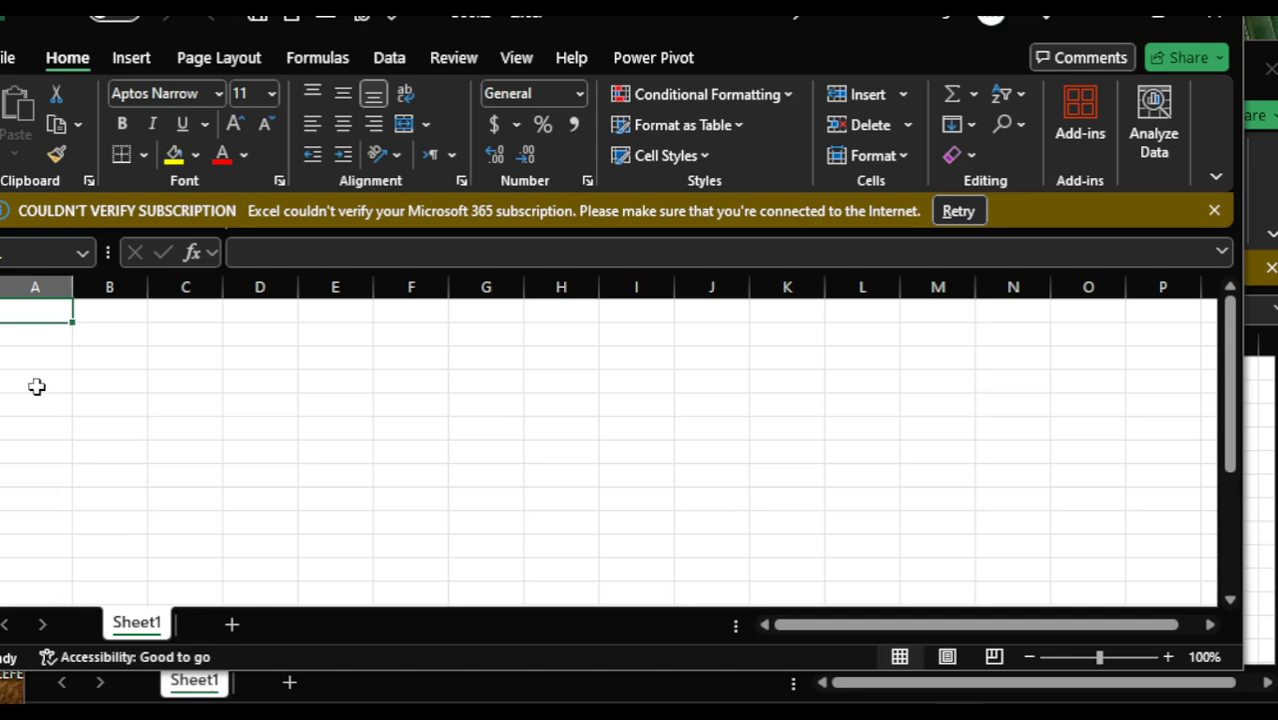
# - Enter the text "I LOVE GOD BECAUSE HE IS MY SAVIUOR" in cell A1
pyautogui.write('i')
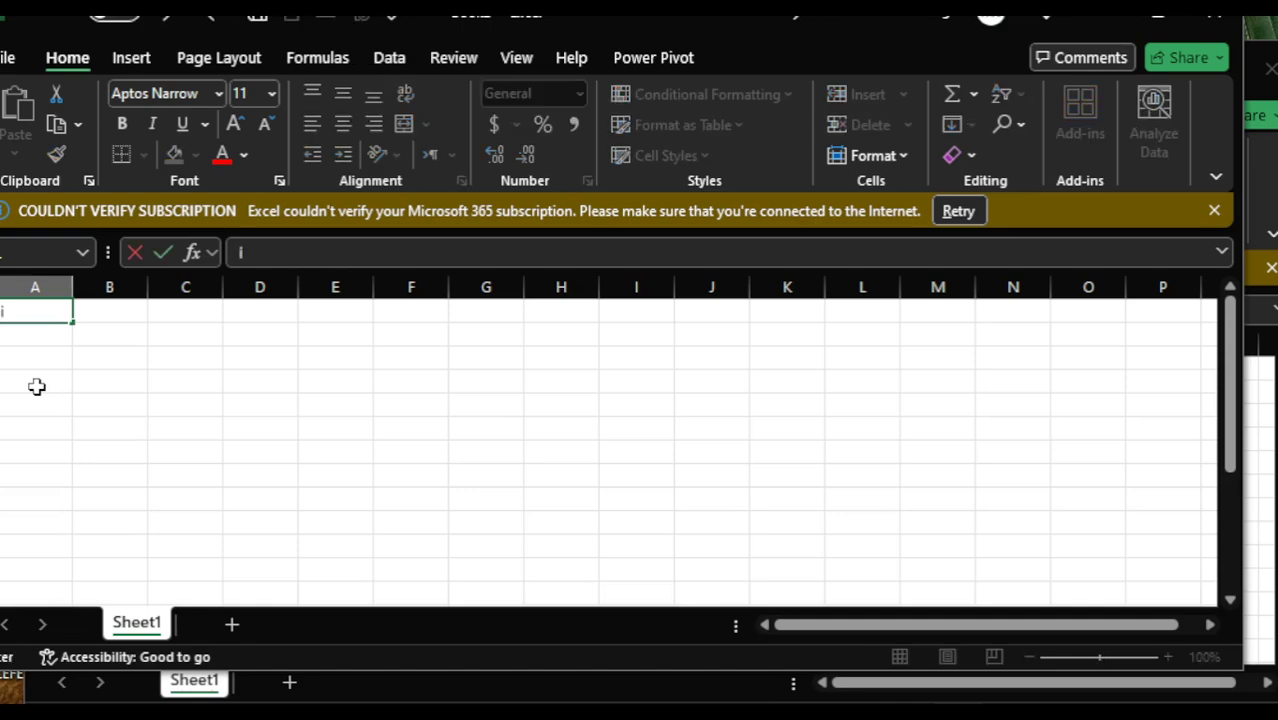
pyautogui.write(' LOVE GOD BECAUSE')
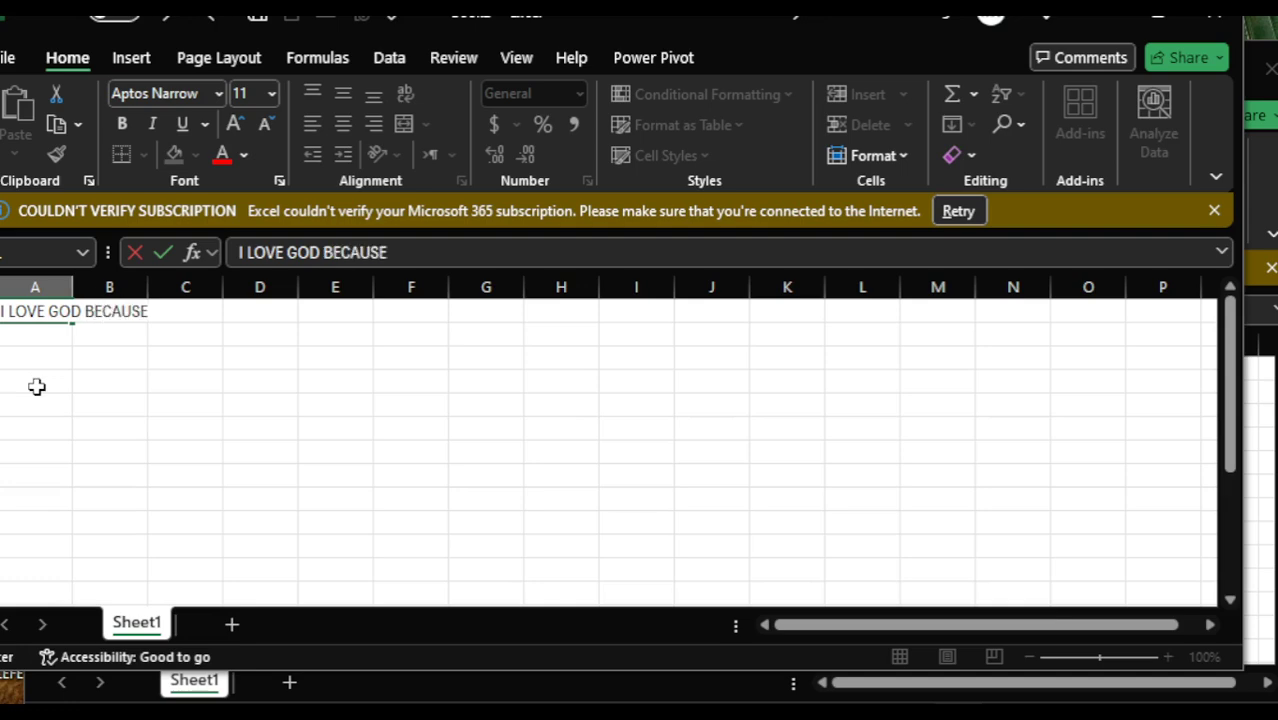
pyautogui.write(' HE IS MY SAVIUOR')
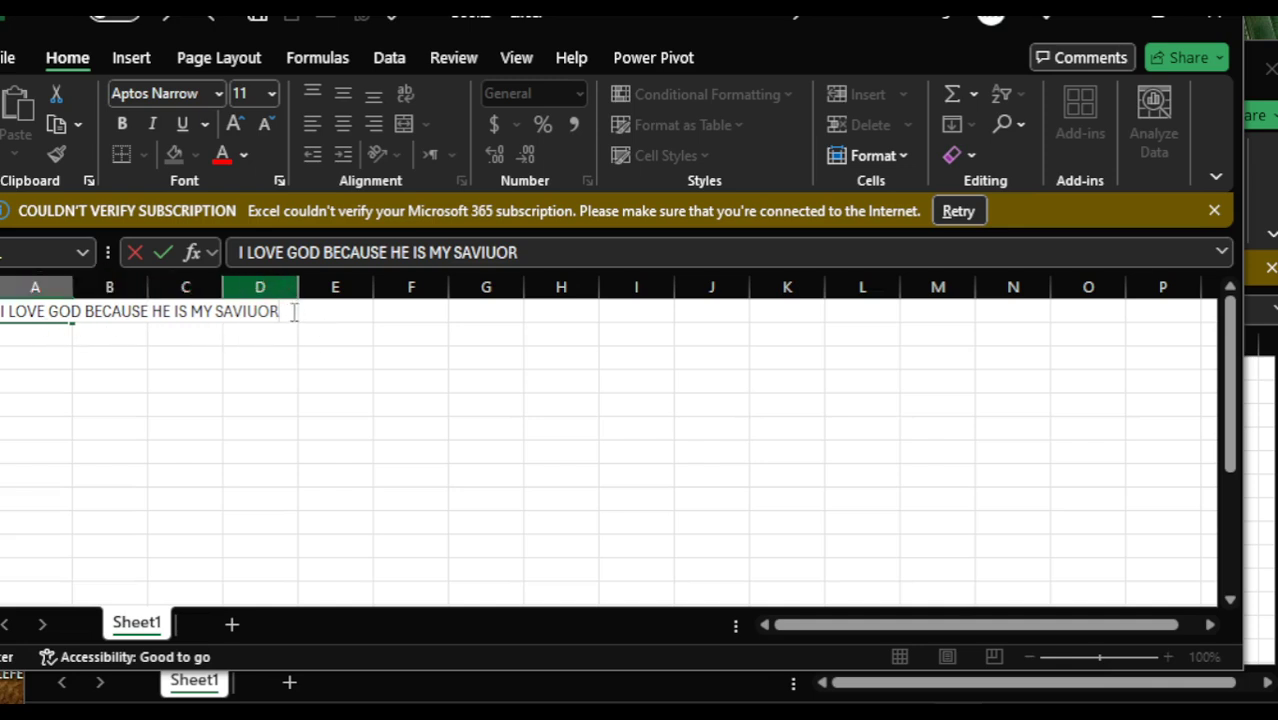
pyautogui.click(49, 376)
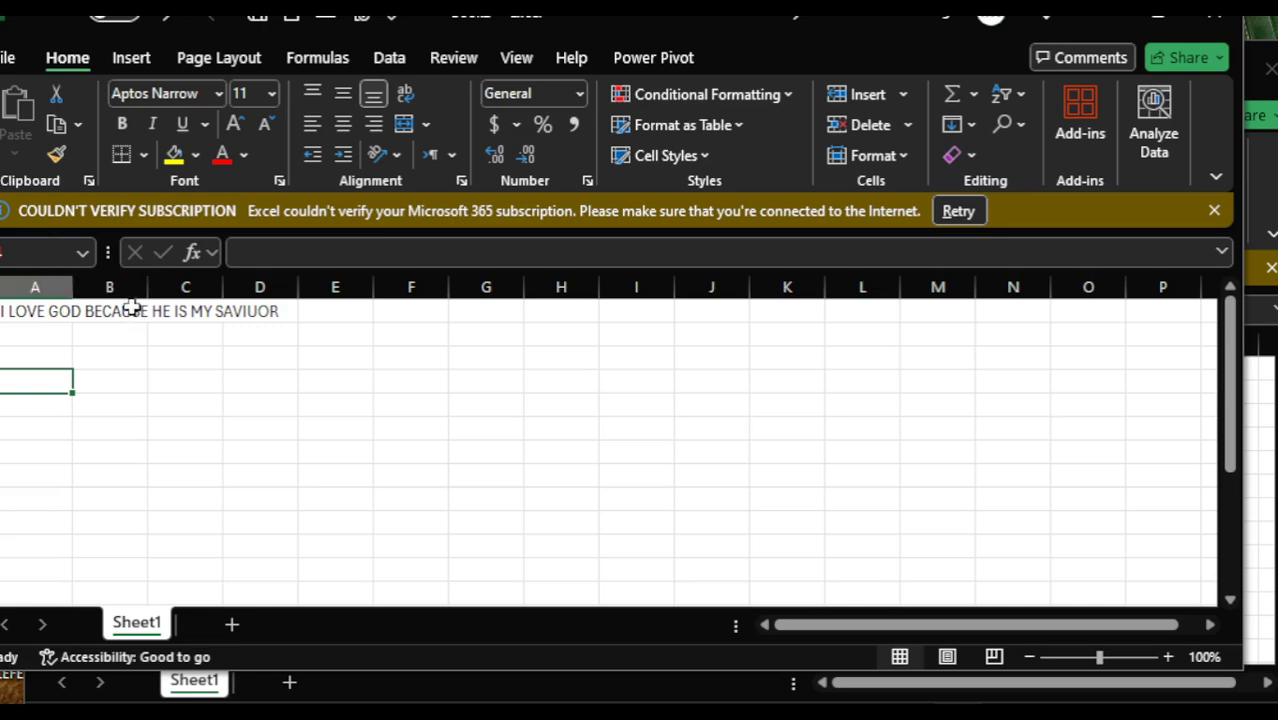
# - Widen column A so the whole sentence in A1 fits within it
pyautogui.click(52, 316)
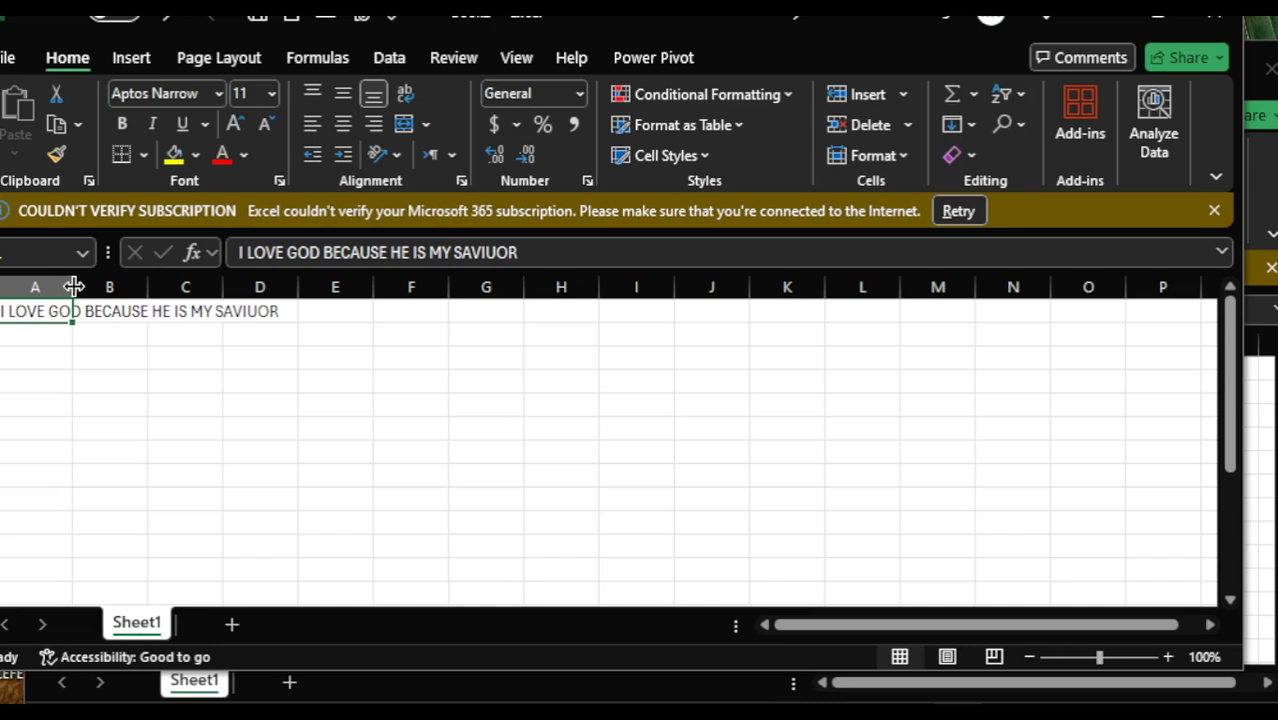
pyautogui.moveTo(73, 287); pyautogui.dragTo(287, 287)
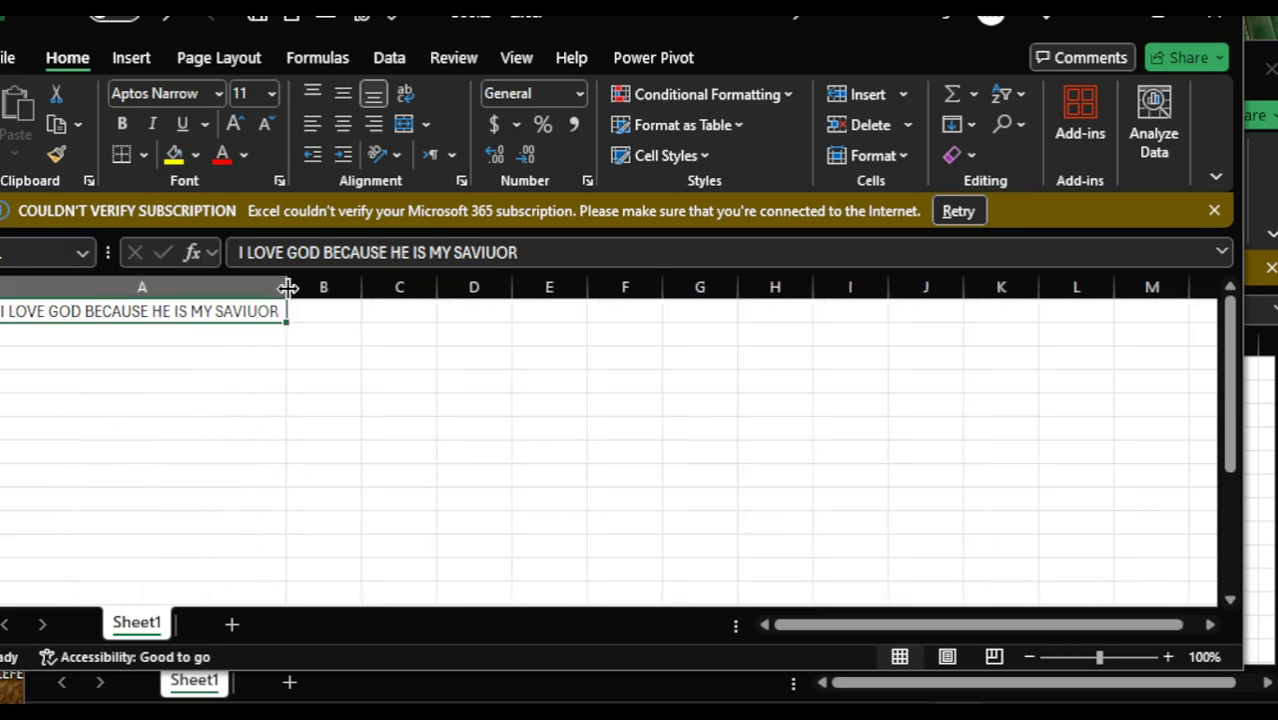
pyautogui.click(127, 432)
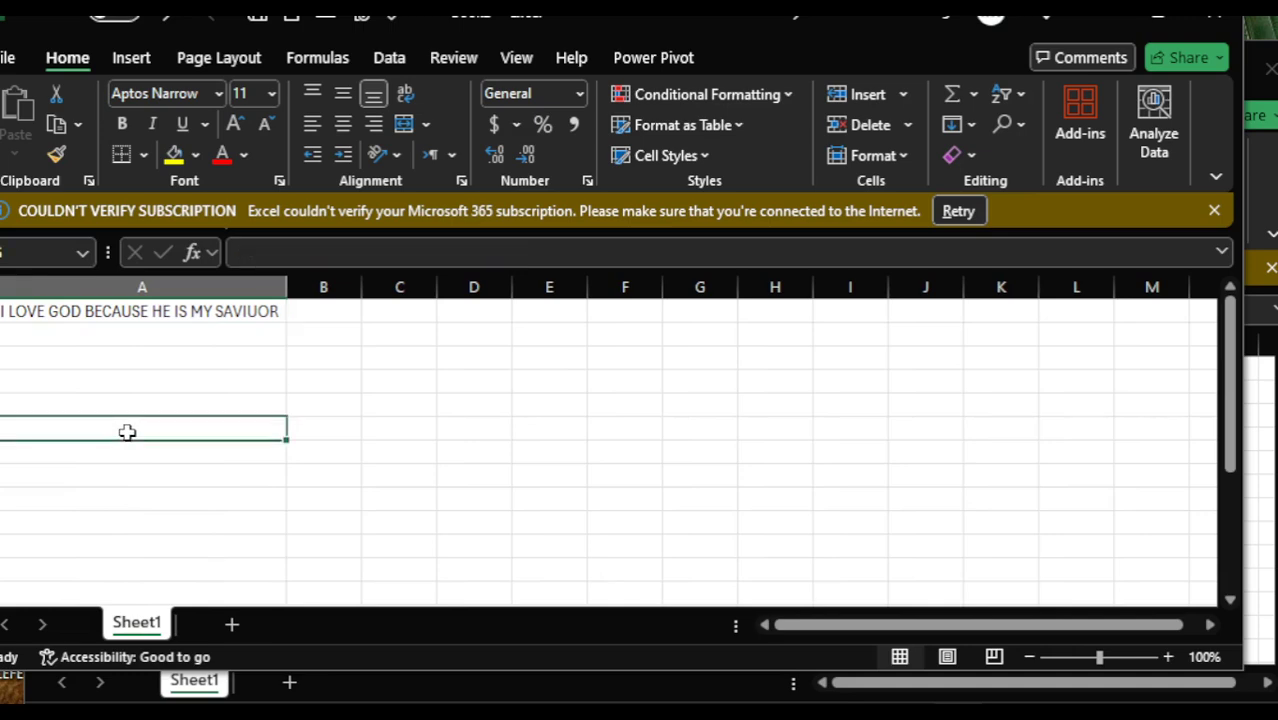
# - Make the sentence in cell A1 bold and underlined
pyautogui.click(180, 313)
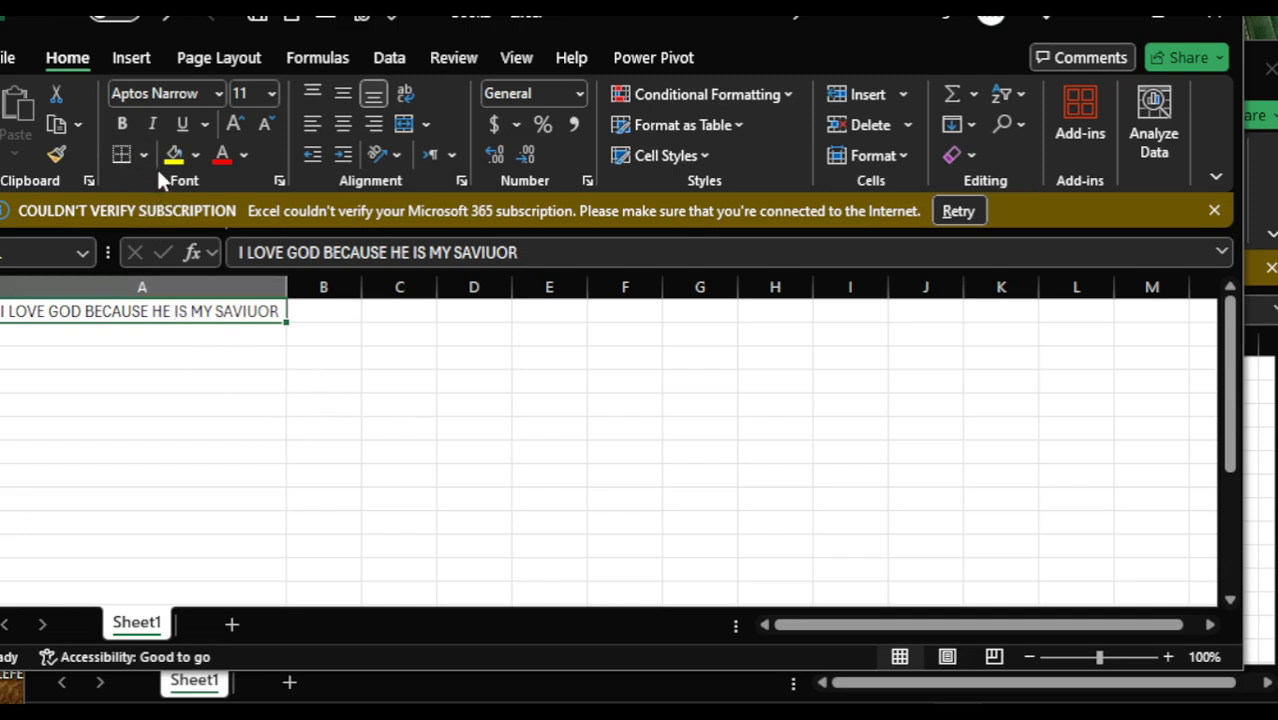
pyautogui.click(222, 280)
pyautogui.click(121, 124)
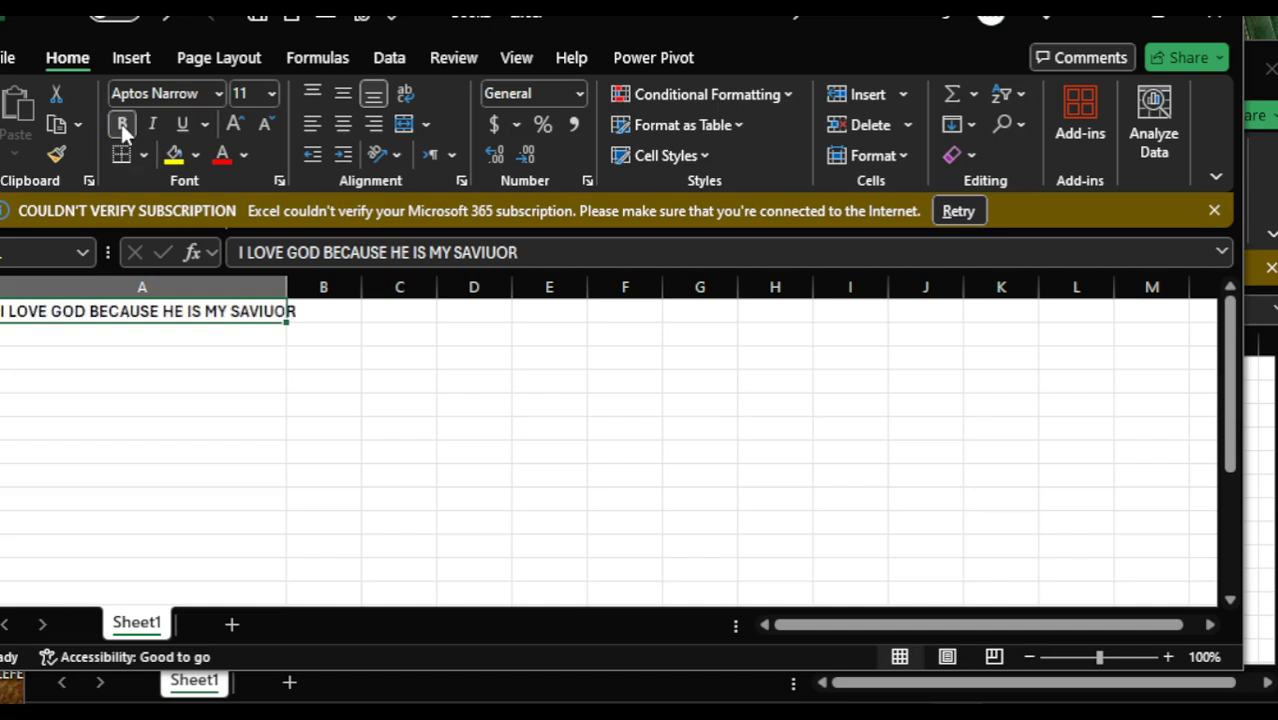
pyautogui.click(186, 124)
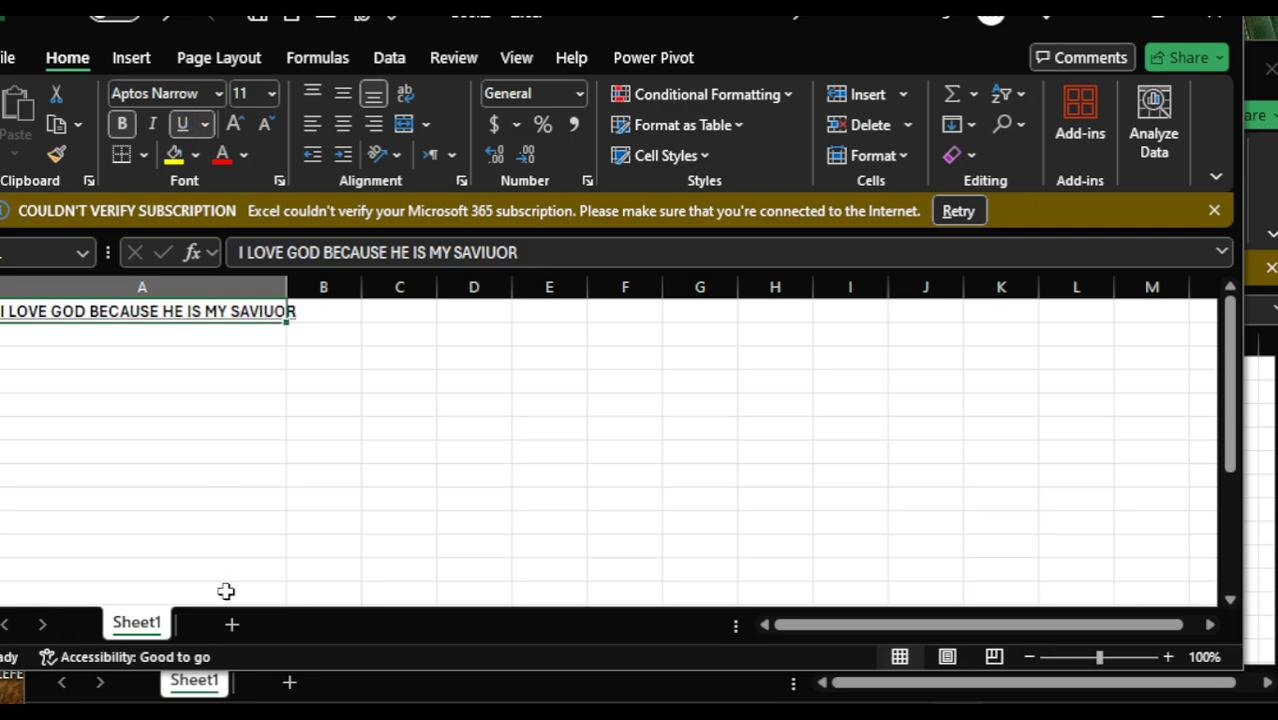
pyautogui.click(187, 496)
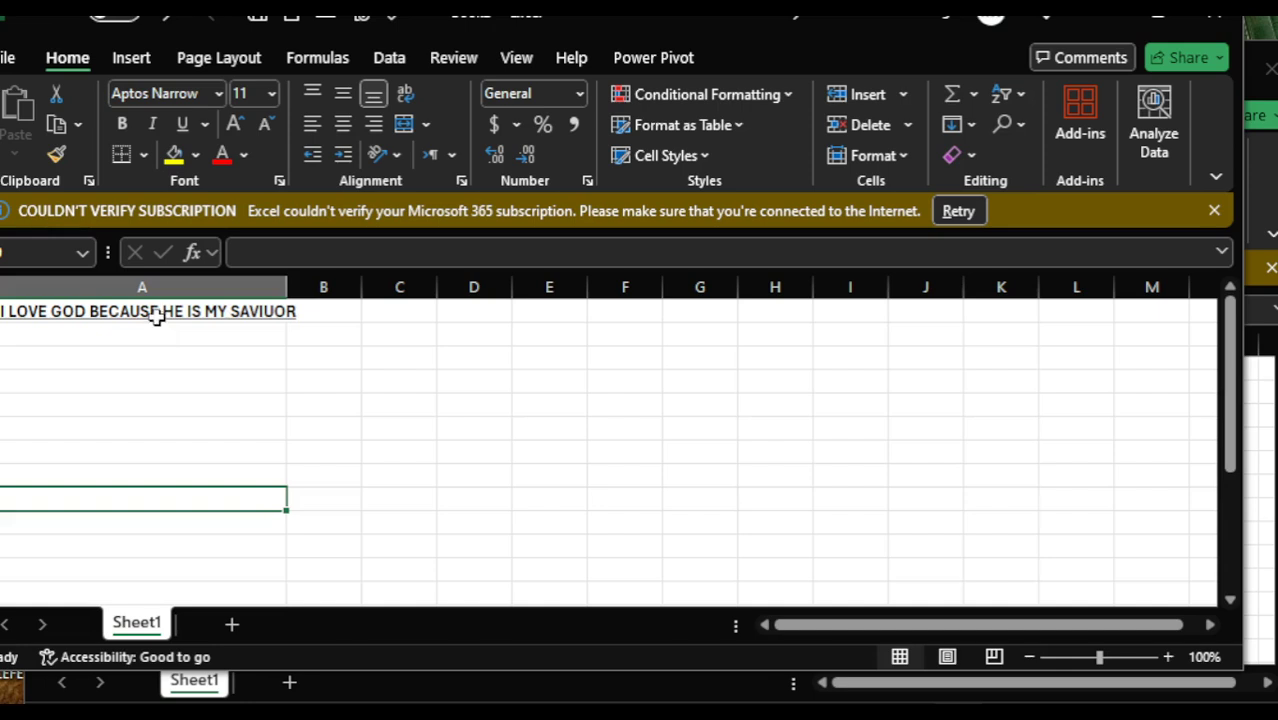
# - Give the sentence in cell A1 a green font color and a black cell fill
pyautogui.click(155, 313)
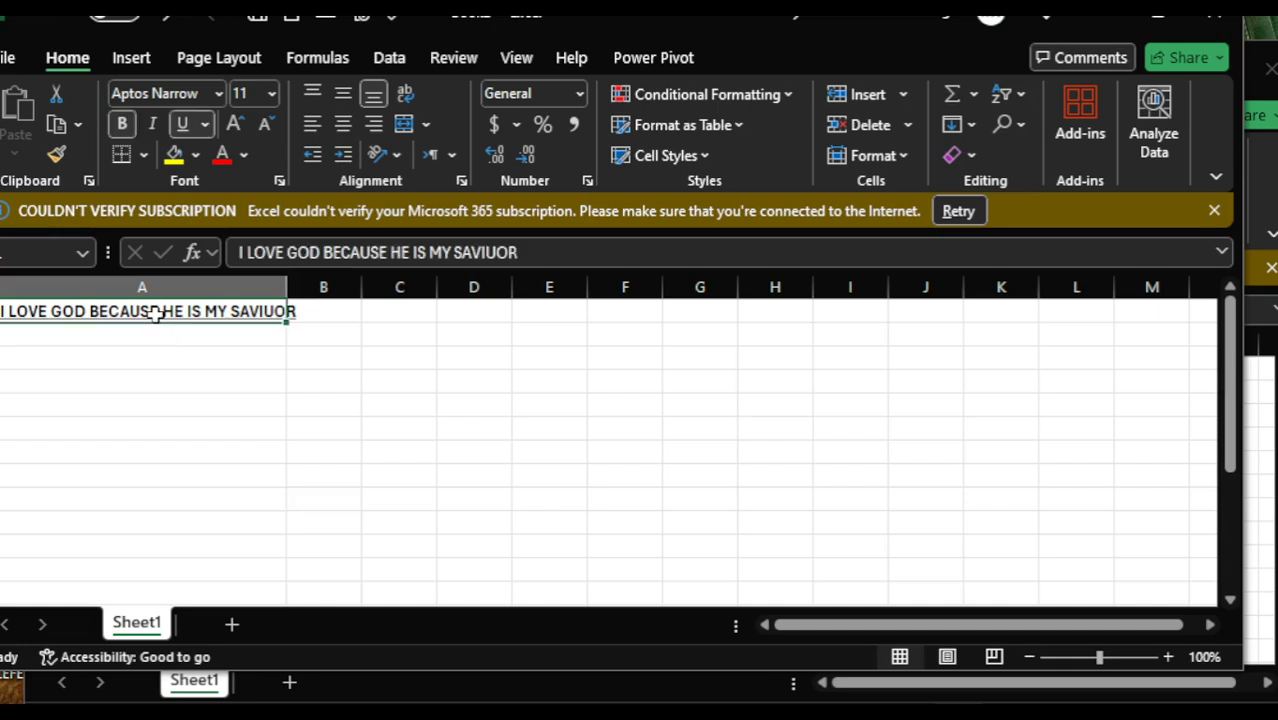
pyautogui.click(245, 157)
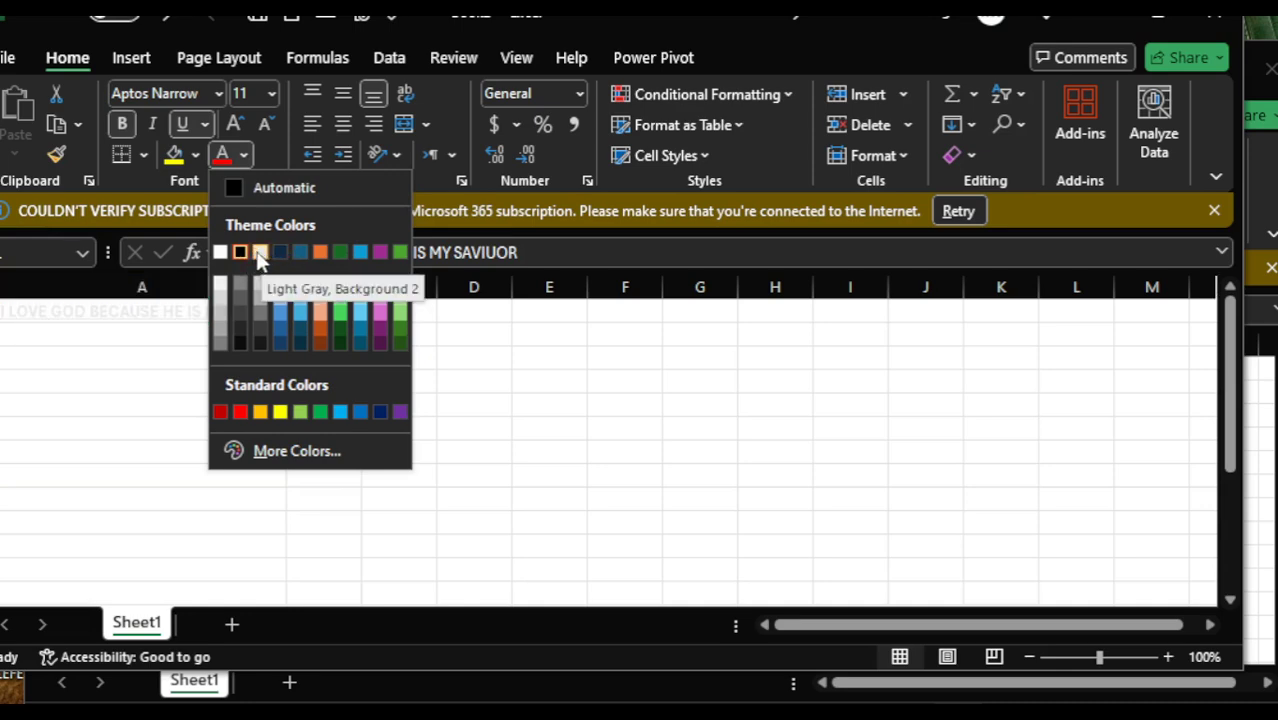
pyautogui.click(399, 252)
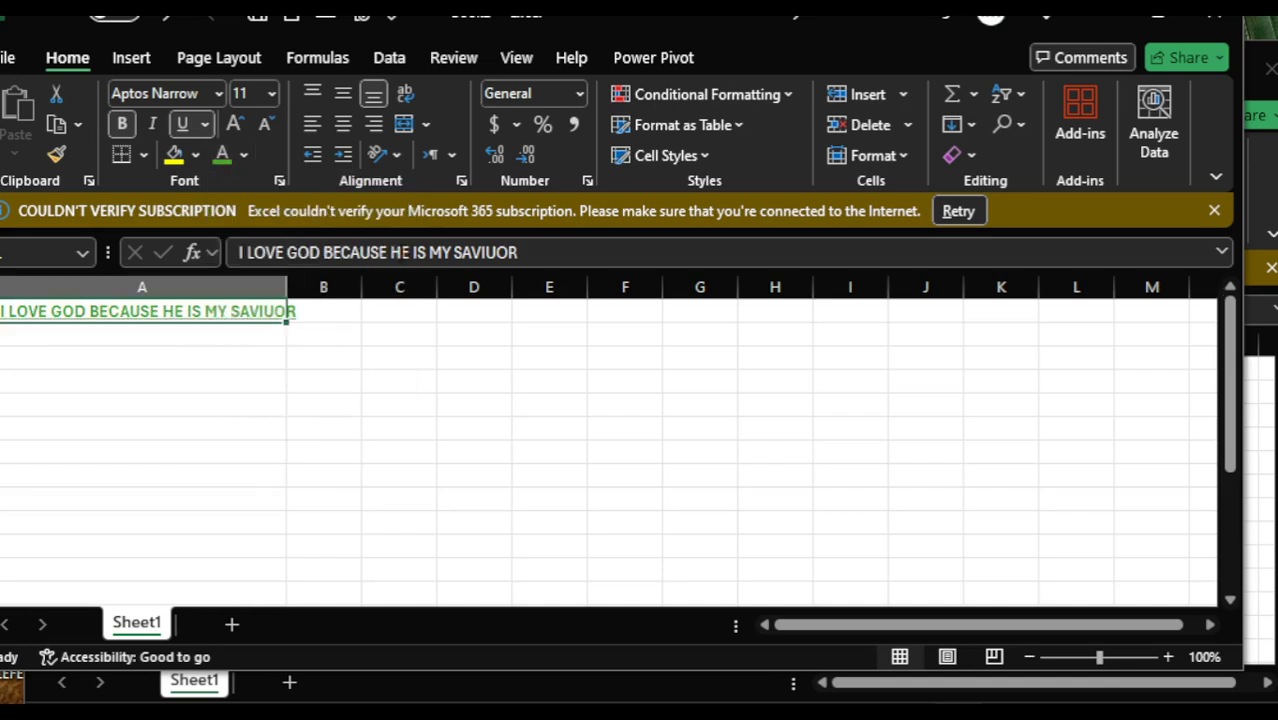
pyautogui.click(195, 156)
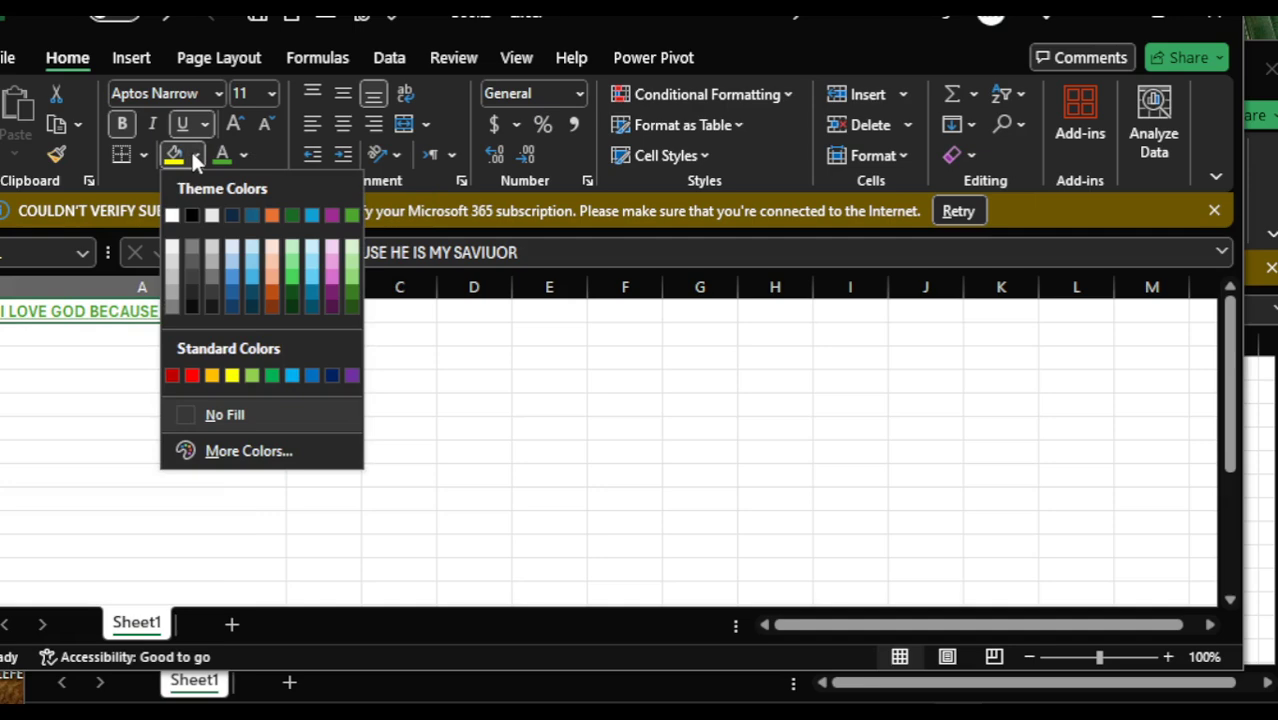
pyautogui.click(193, 216)
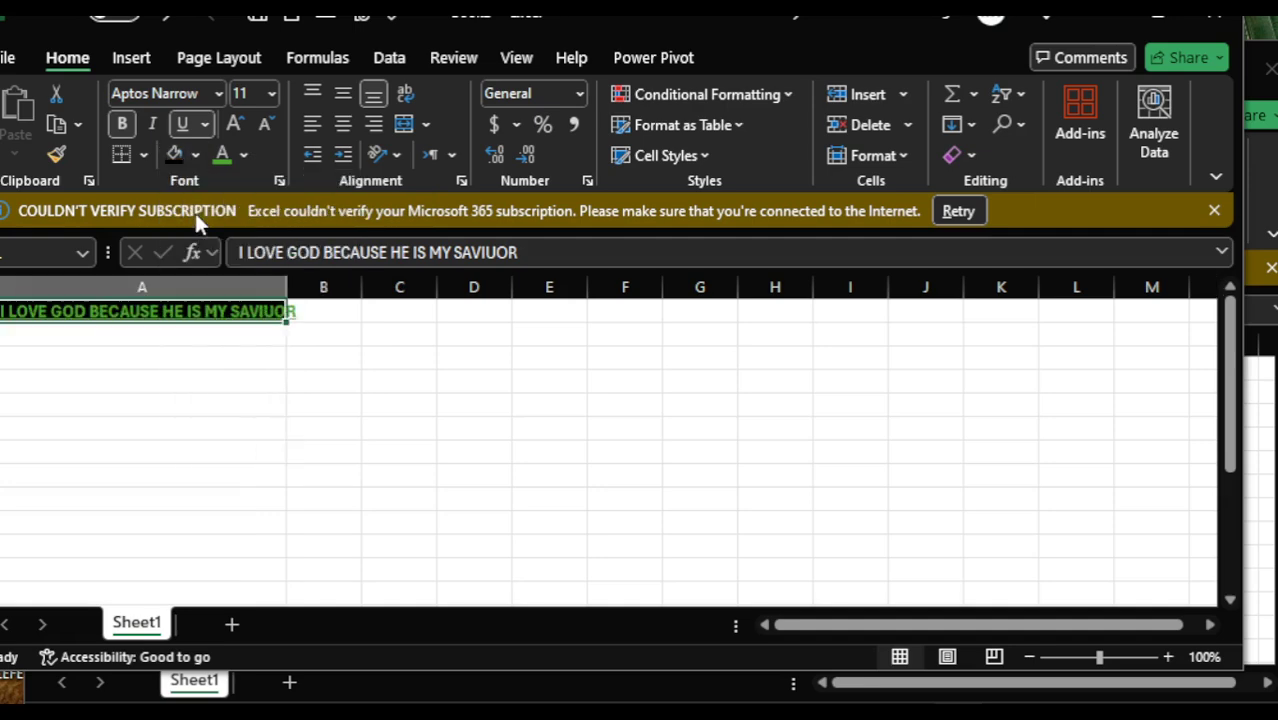
pyautogui.click(364, 449)
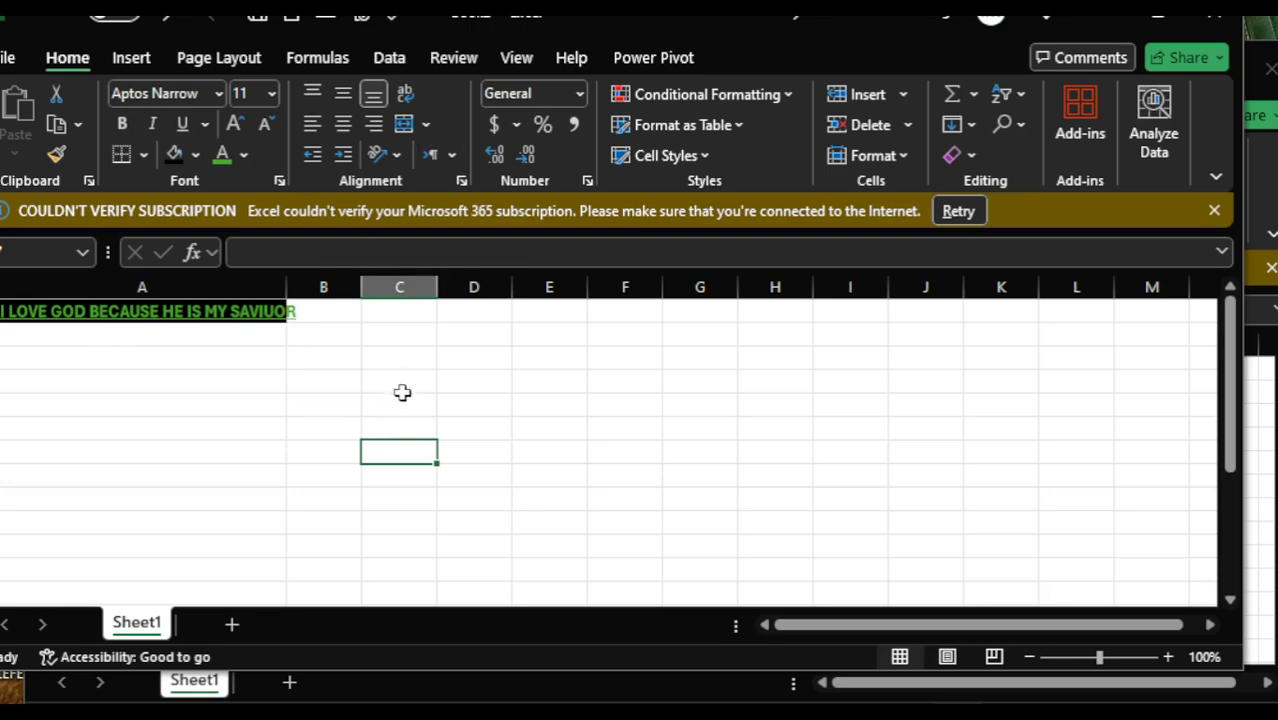
# - Start saving the new workbook and choose the Desktop folder as its location
pyautogui.click(14, 59)
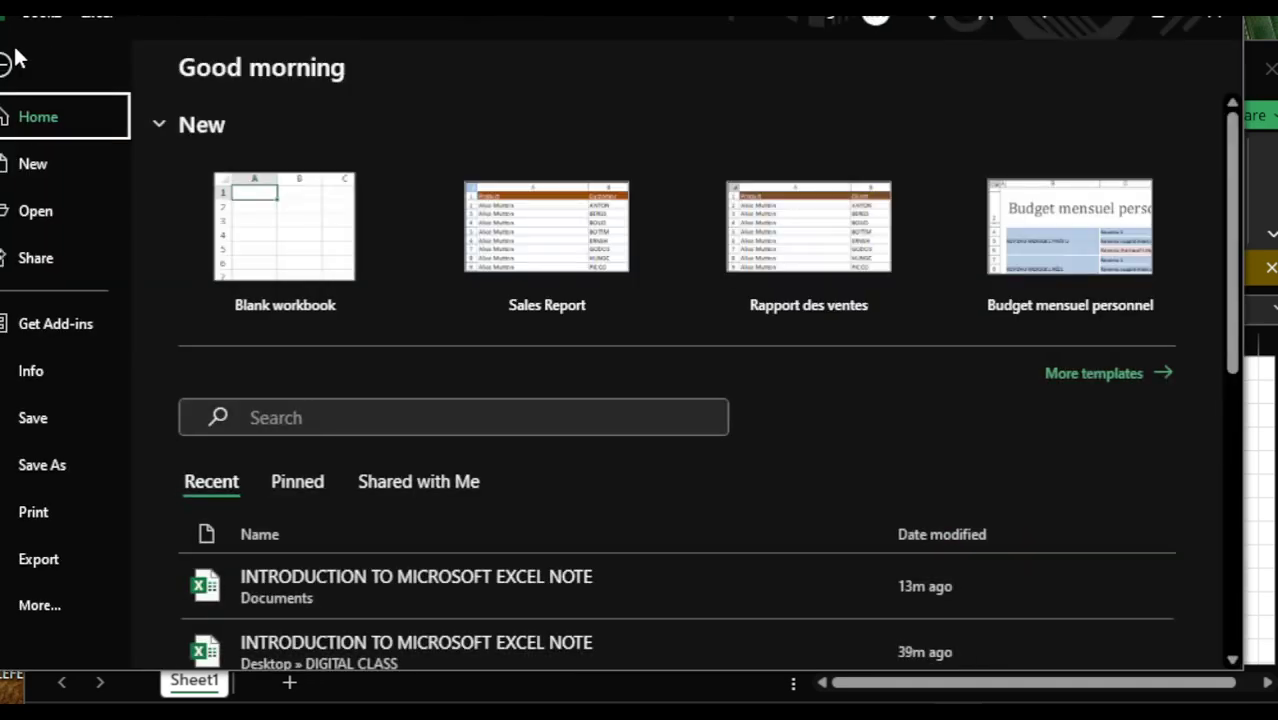
pyautogui.click(8, 64)
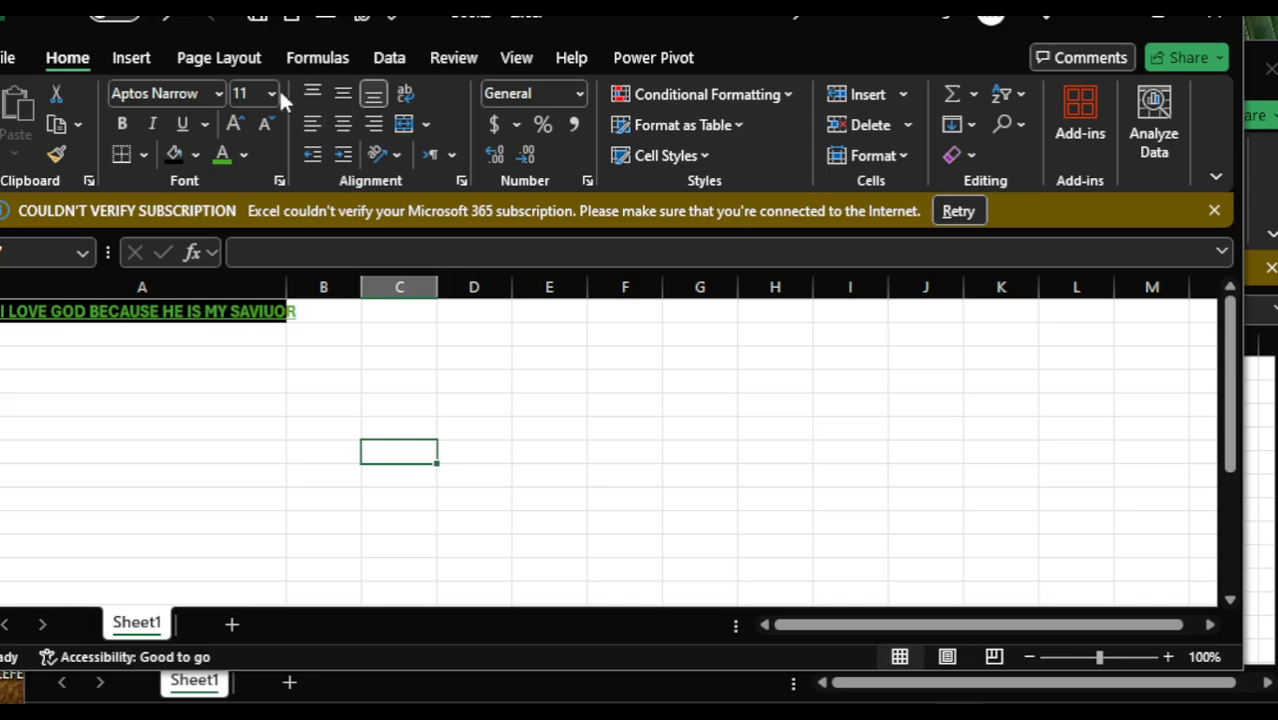
pyautogui.click(262, 22)
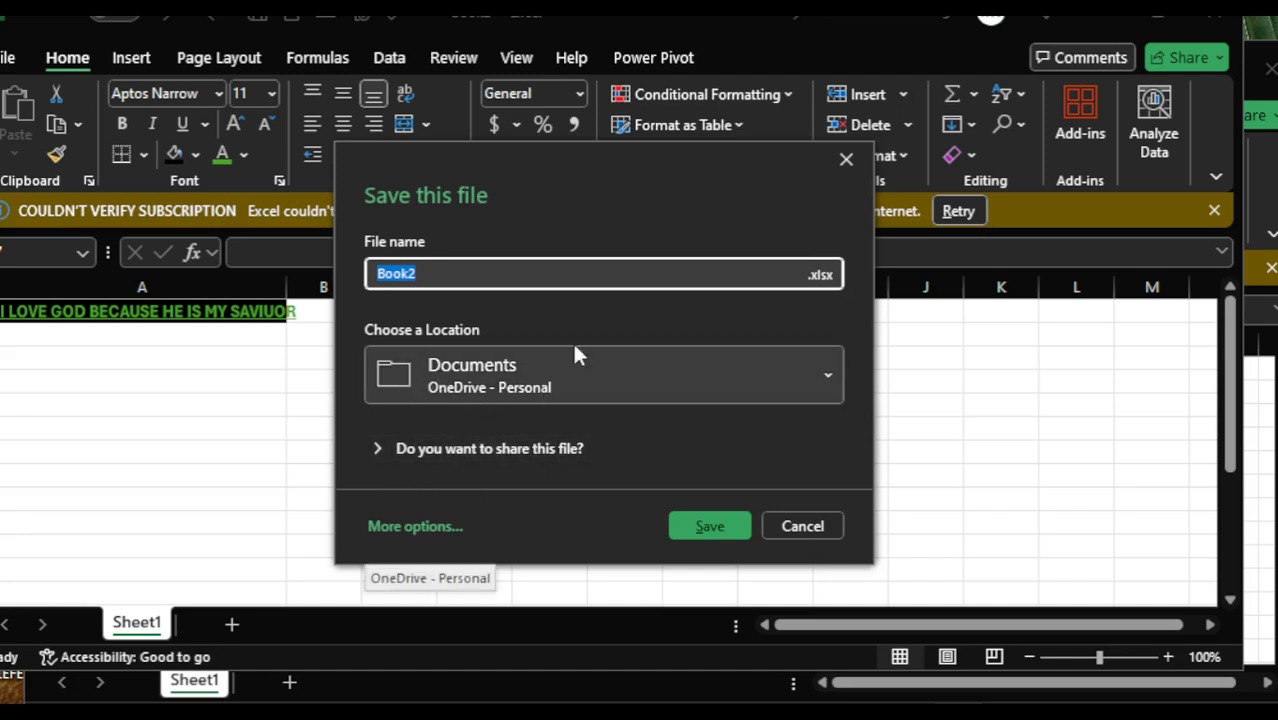
pyautogui.click(830, 378)
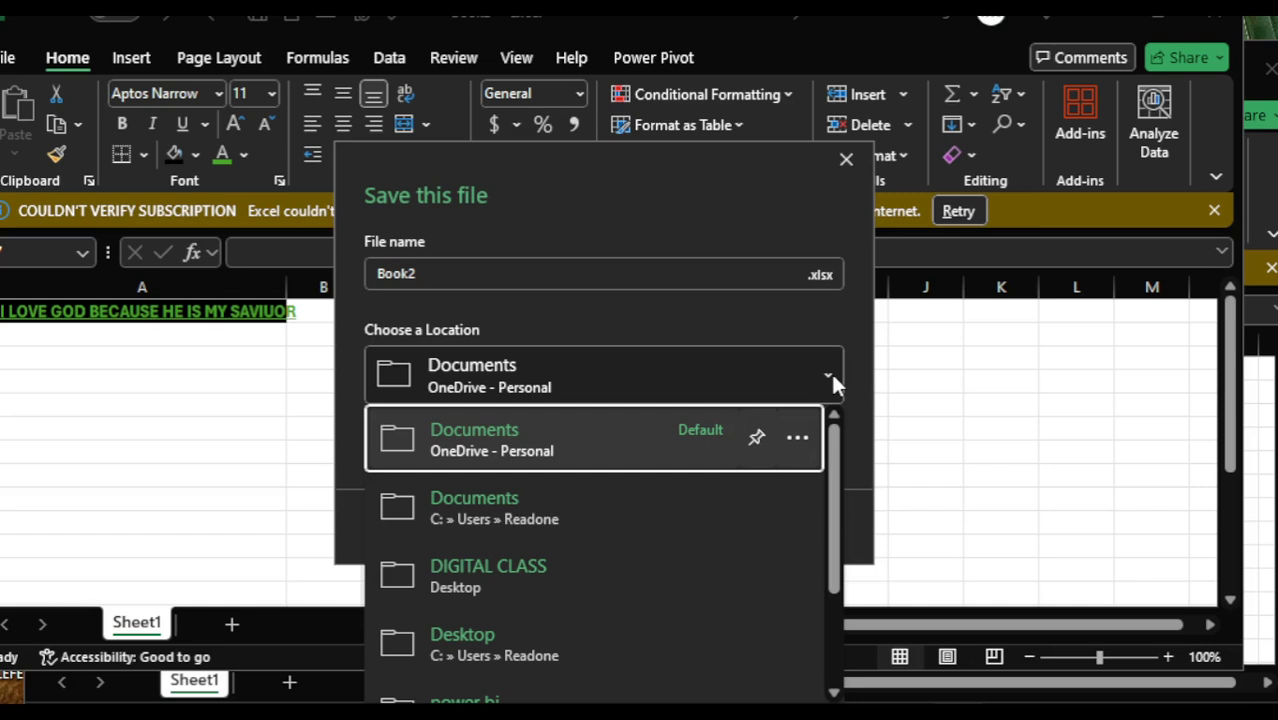
pyautogui.click(619, 643)
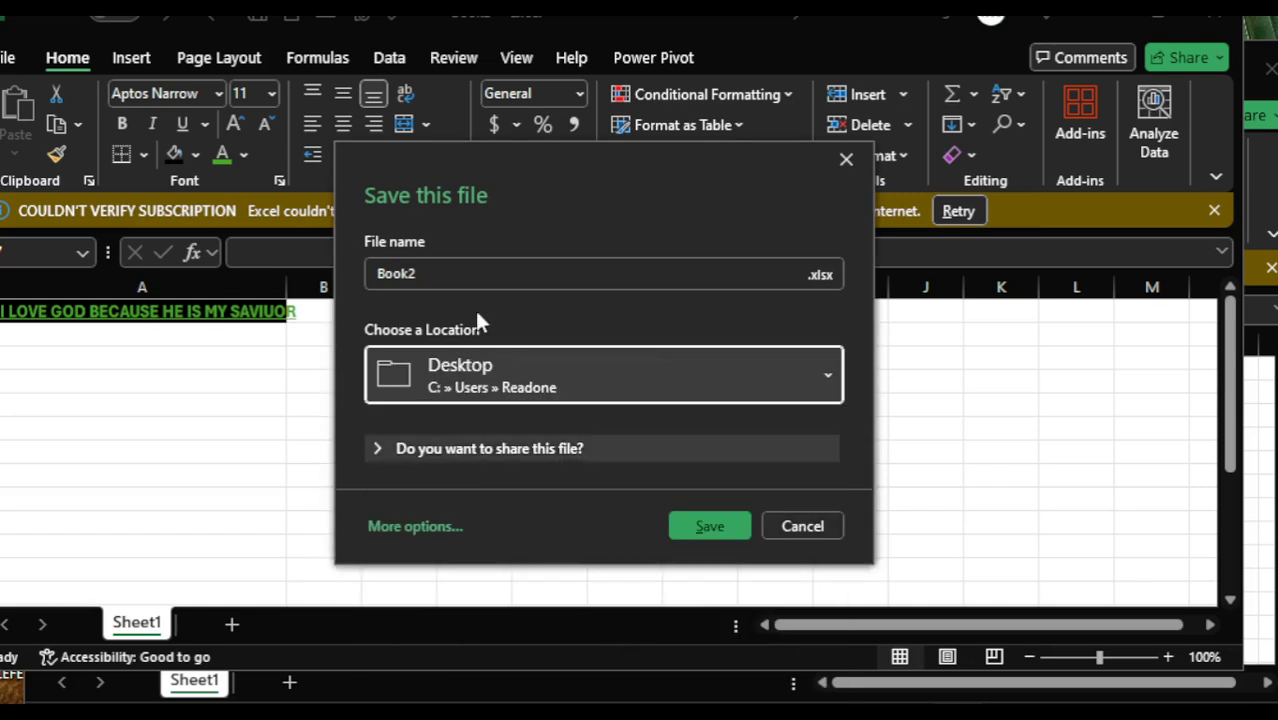
# - Name the workbook file kENNY, save it and bring its window back to the front
pyautogui.click(438, 275)
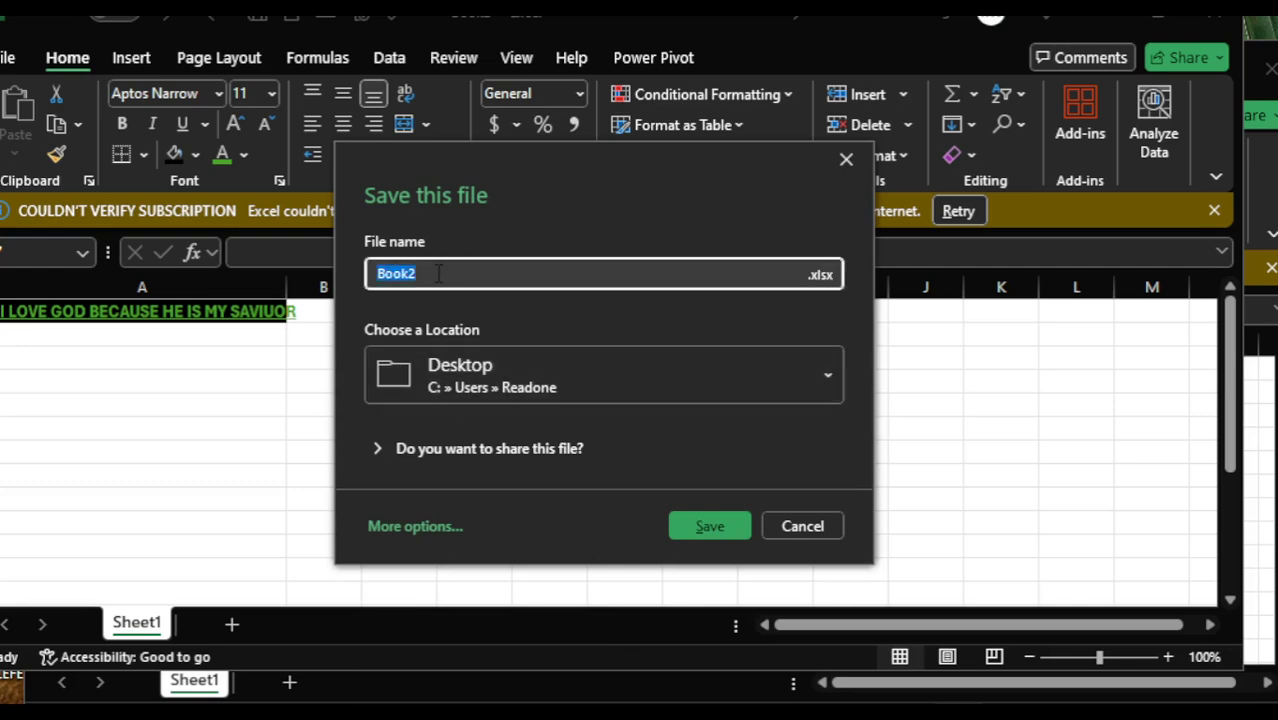
pyautogui.press('BackSpace')
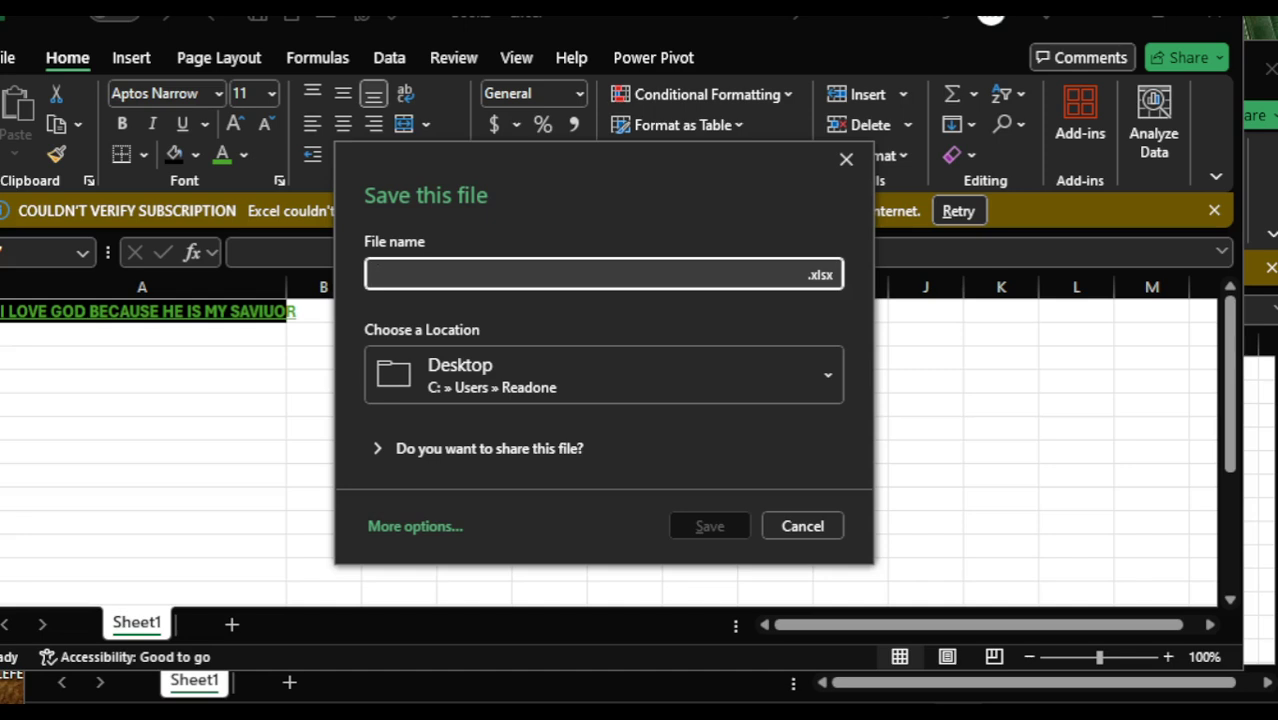
pyautogui.write('4')
pyautogui.press('BackSpace')
pyautogui.write('kENNY')
pyautogui.click(699, 521)
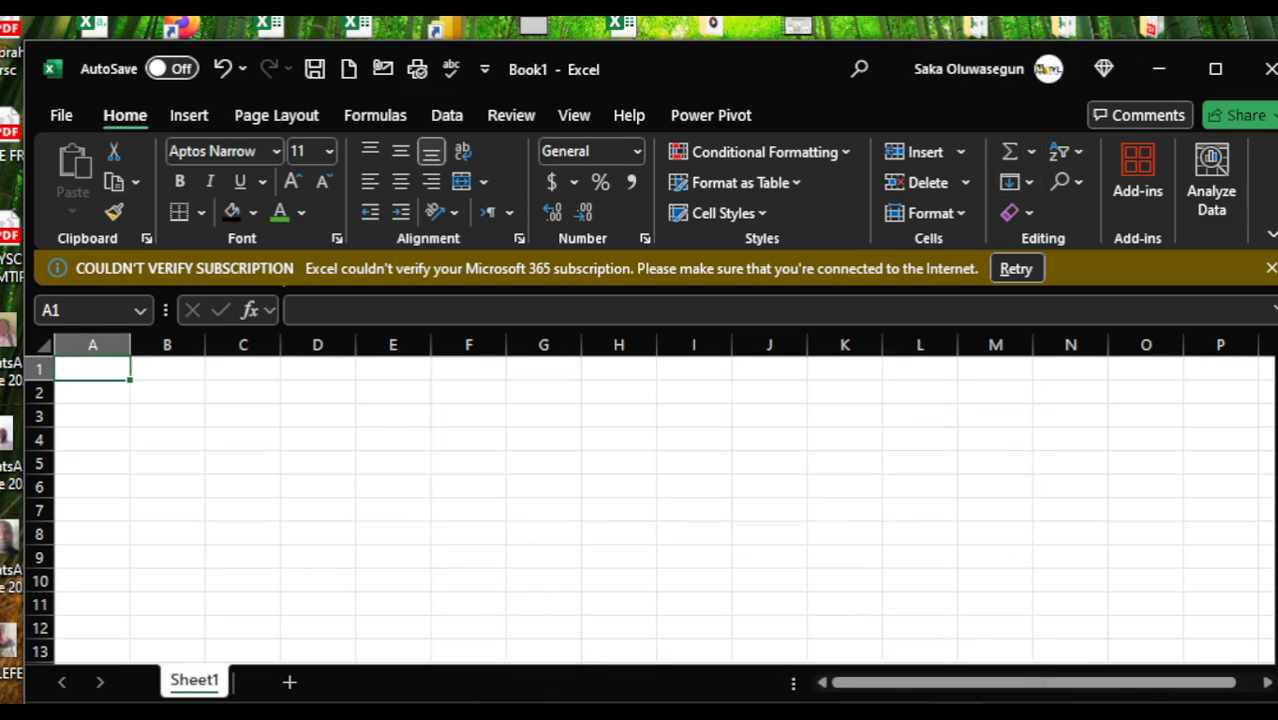
pyautogui.click(1204, 657)
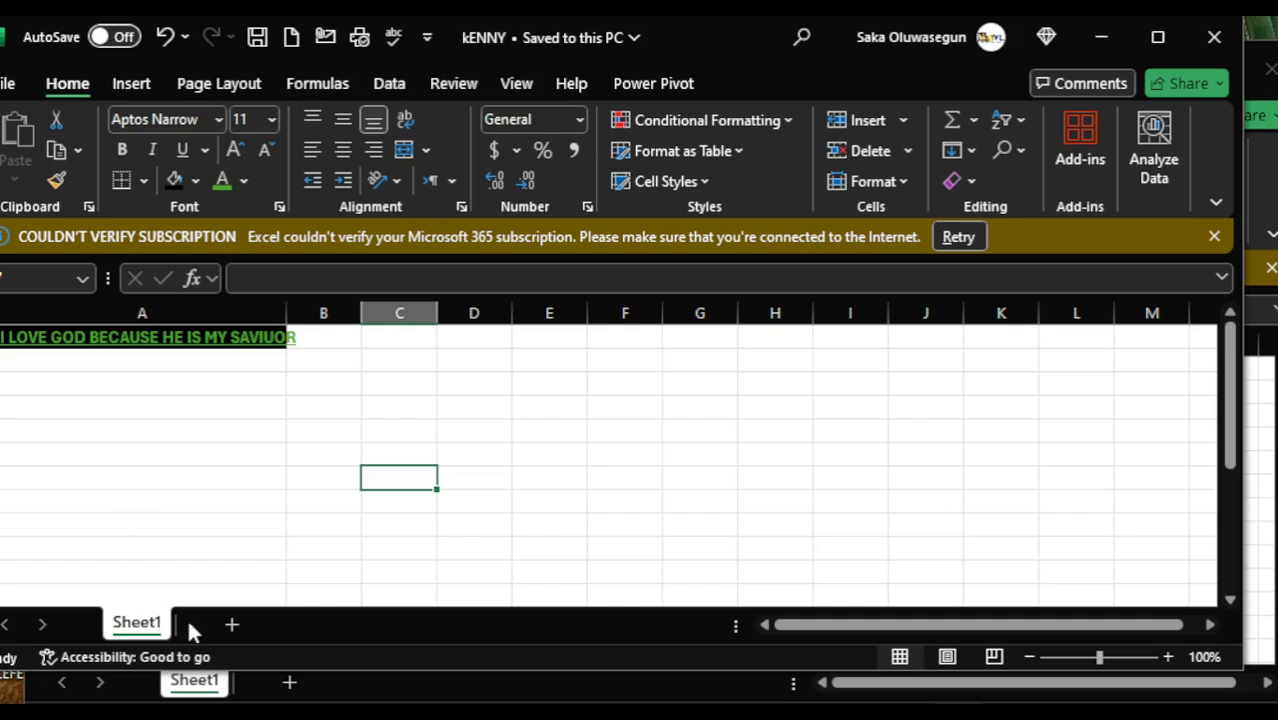
# - Add two new worksheets to the kENNY workbook and return to Sheet1
pyautogui.click(231, 624)
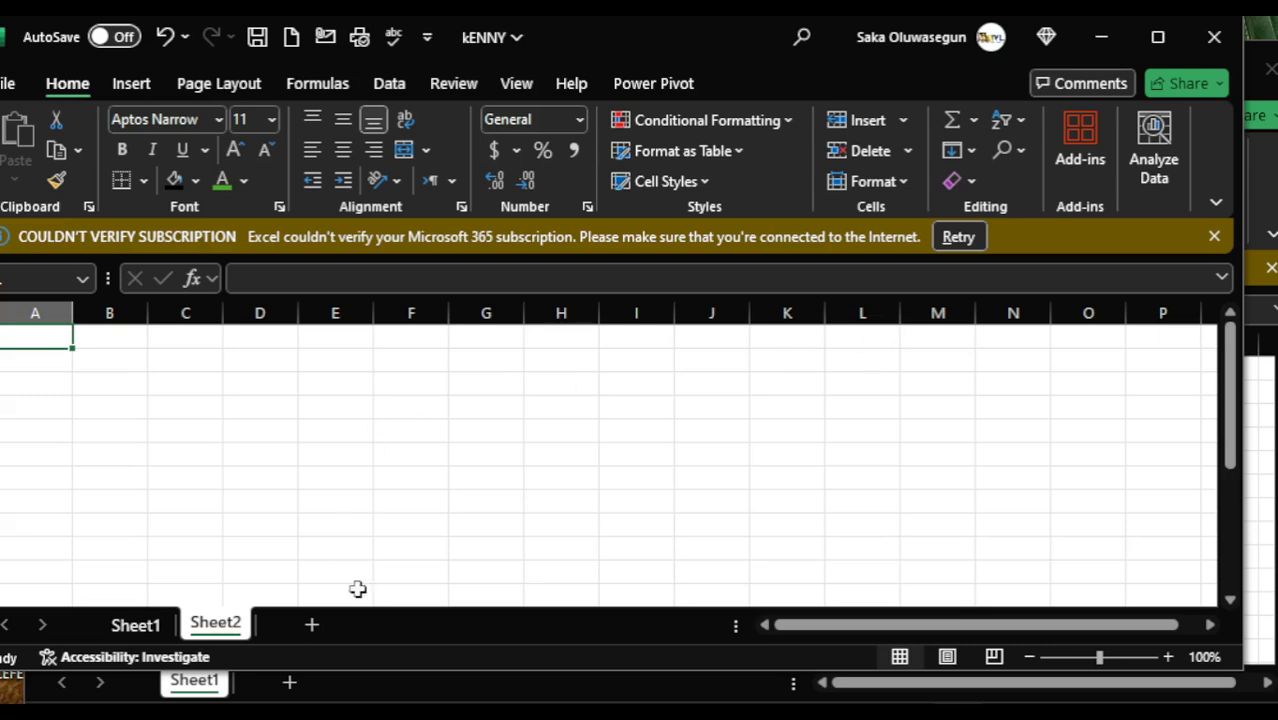
pyautogui.click(311, 625)
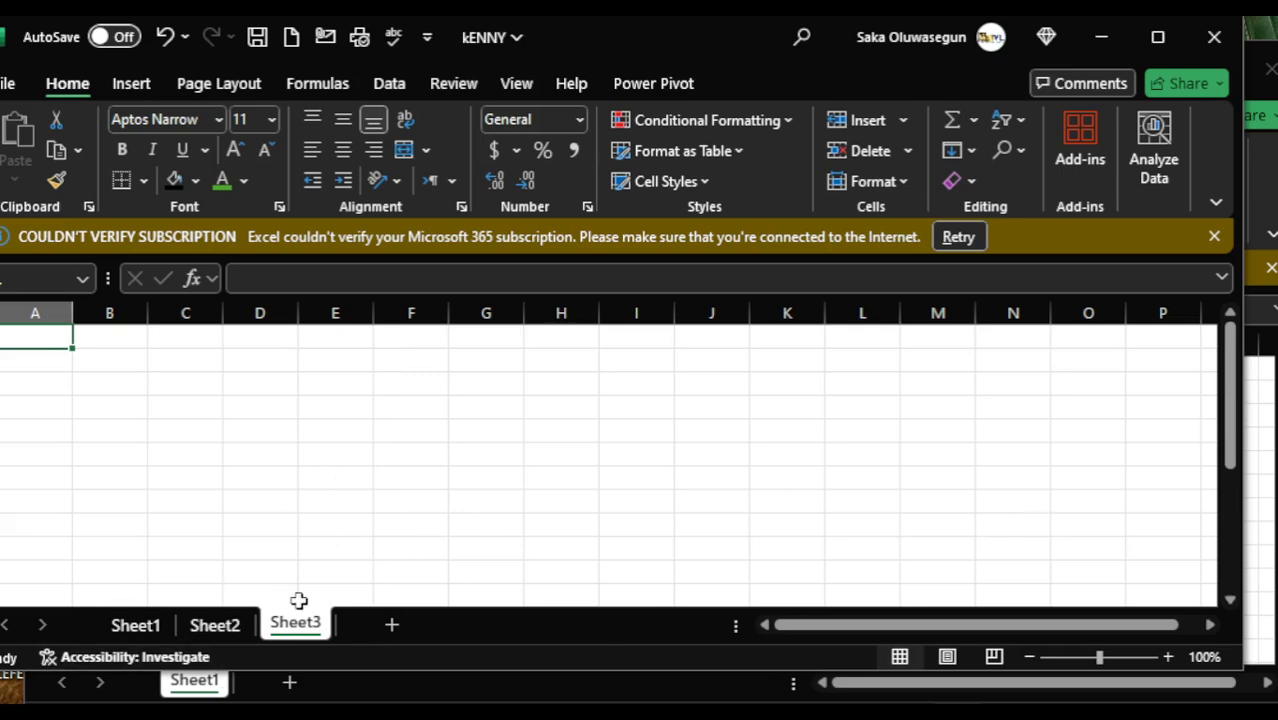
pyautogui.click(226, 624)
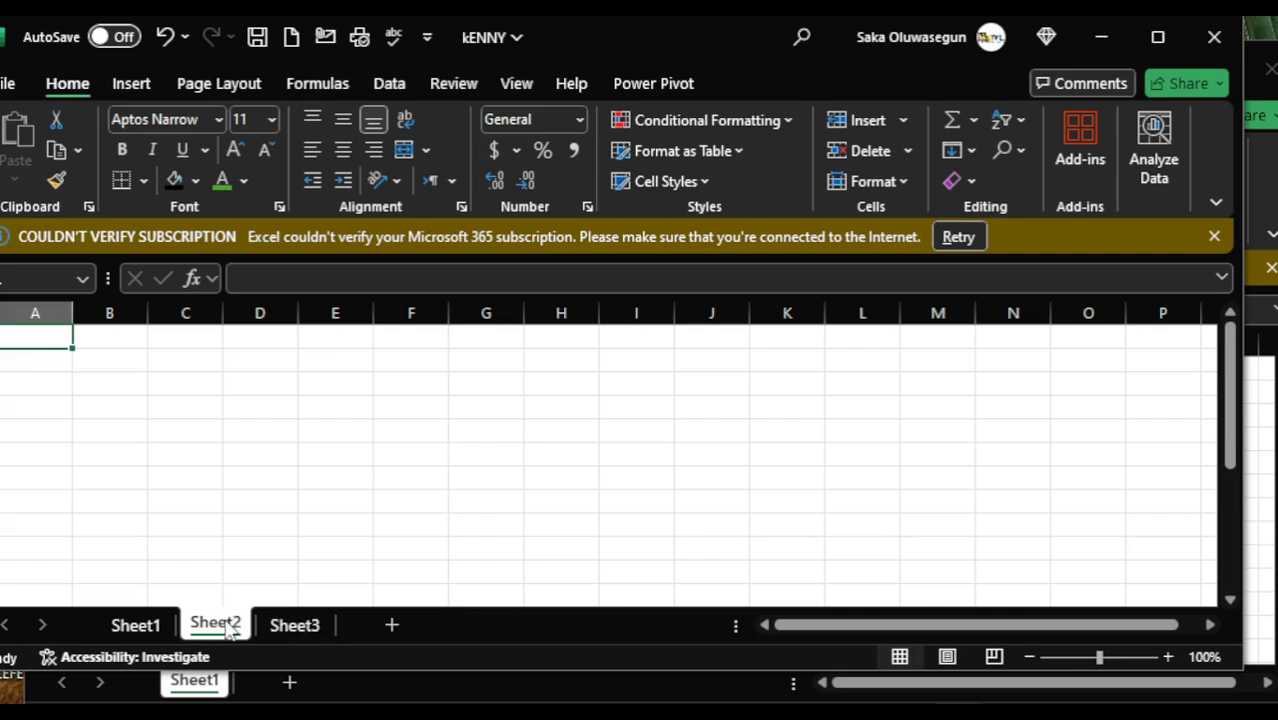
pyautogui.click(151, 628)
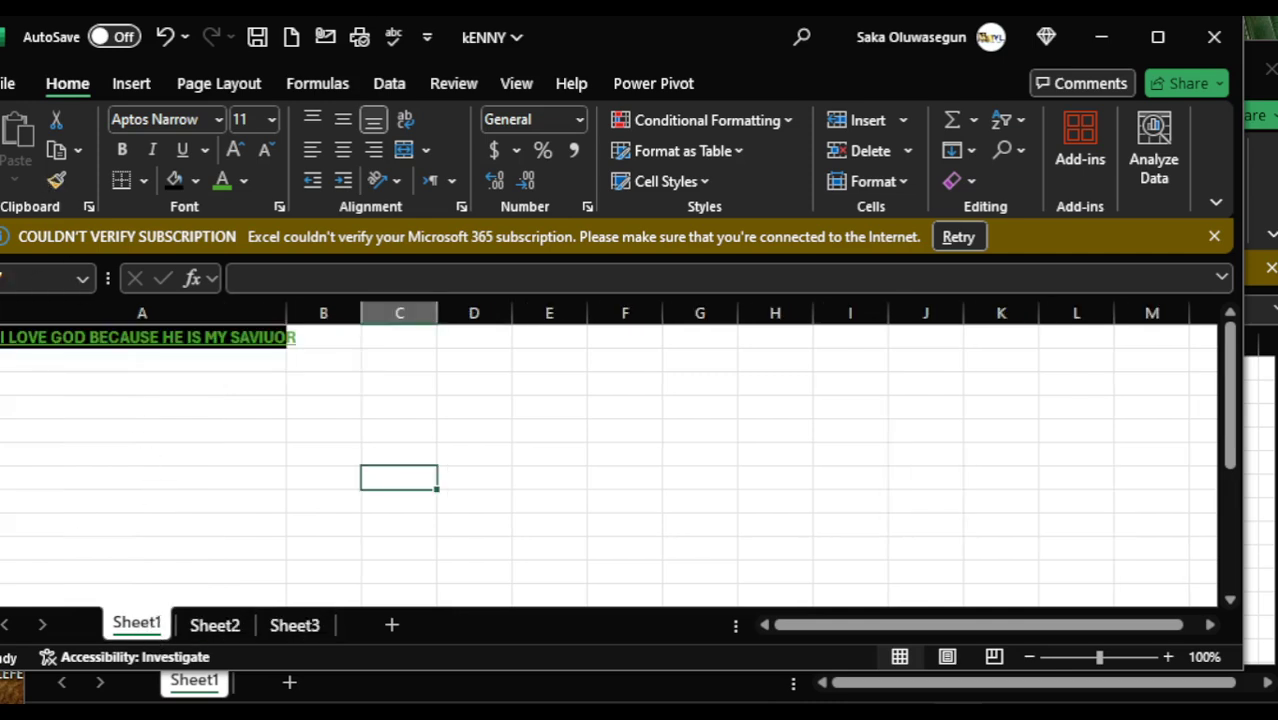
pyautogui.click(696, 528)
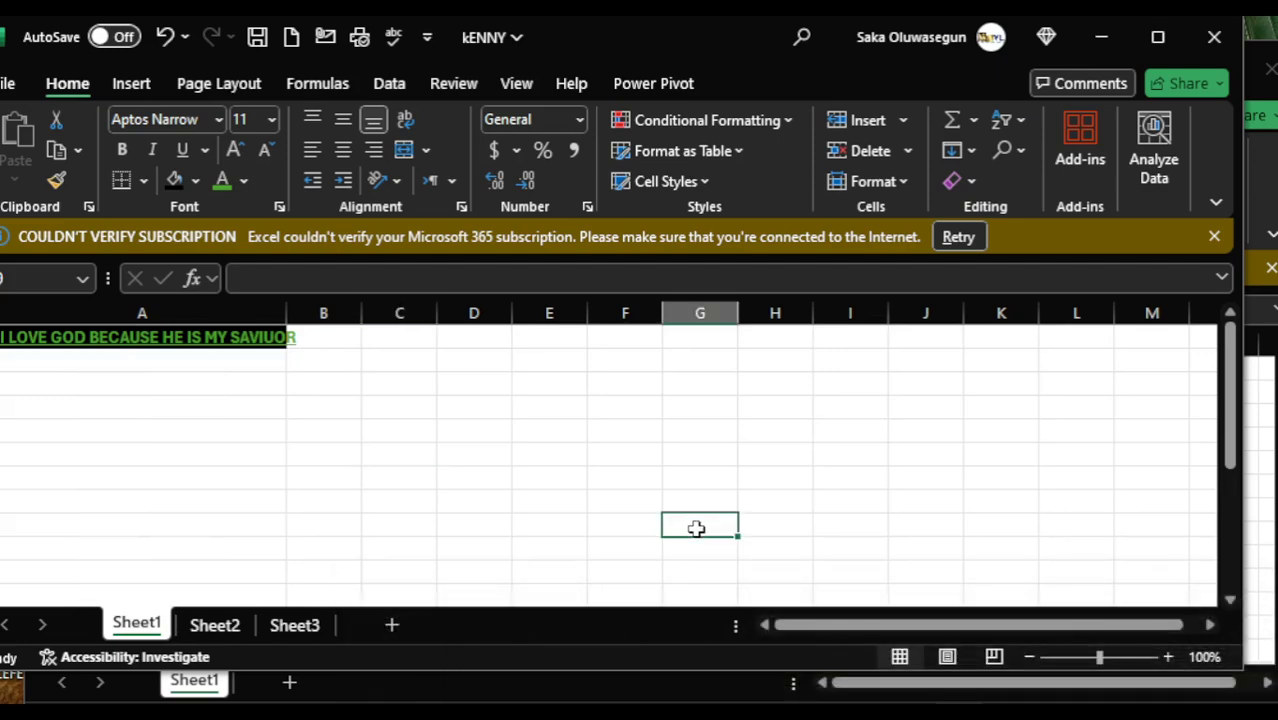
# - Close the kENNY workbook without saving its changes
pyautogui.click(1210, 46)
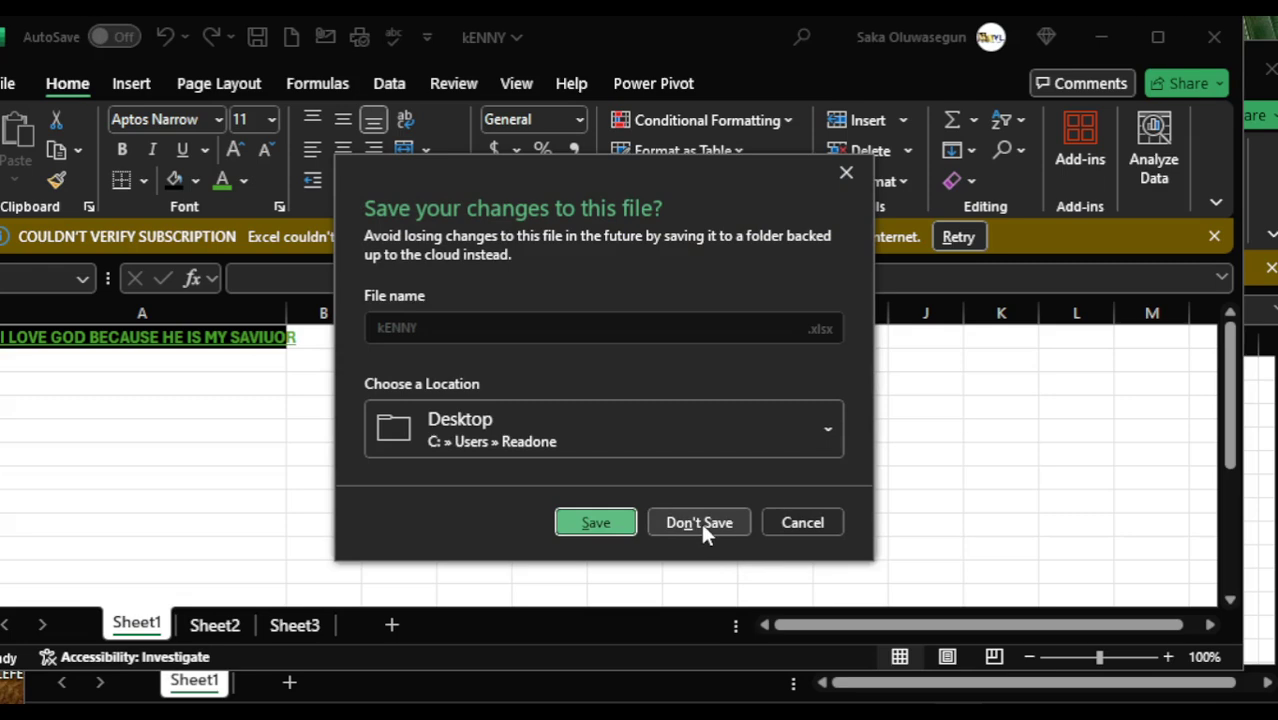
pyautogui.click(700, 521)
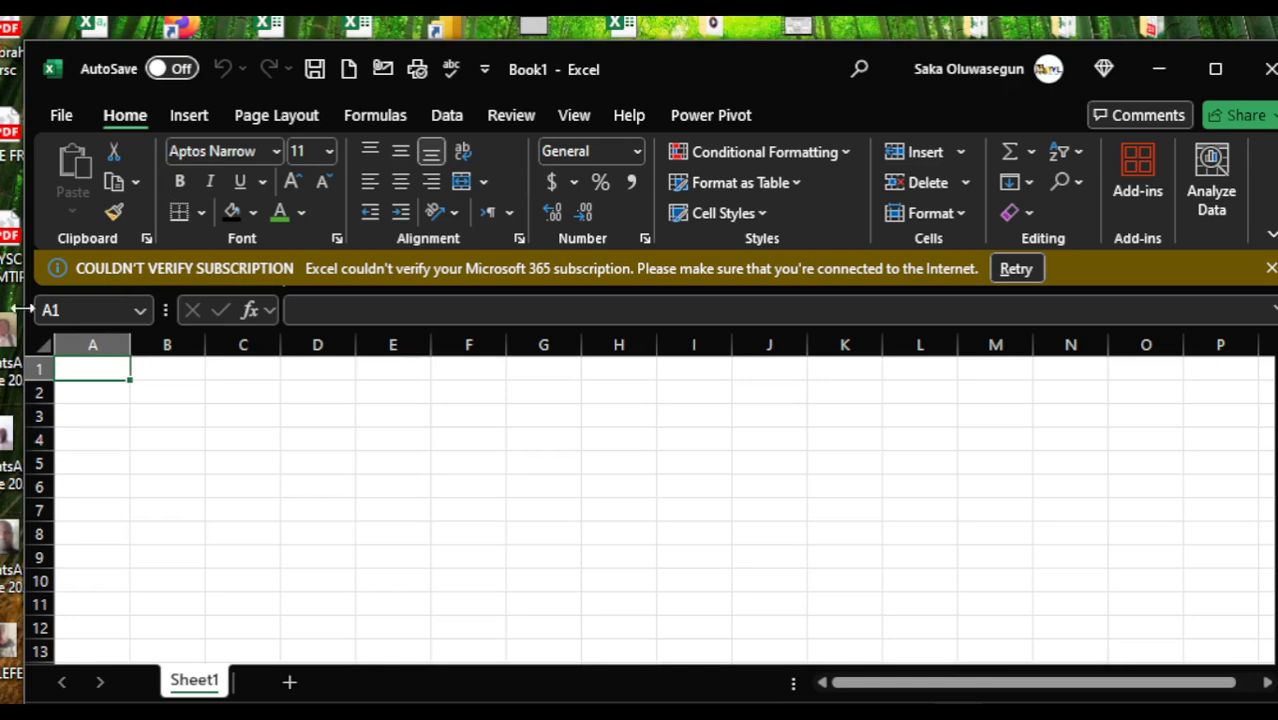
pyautogui.press('super')
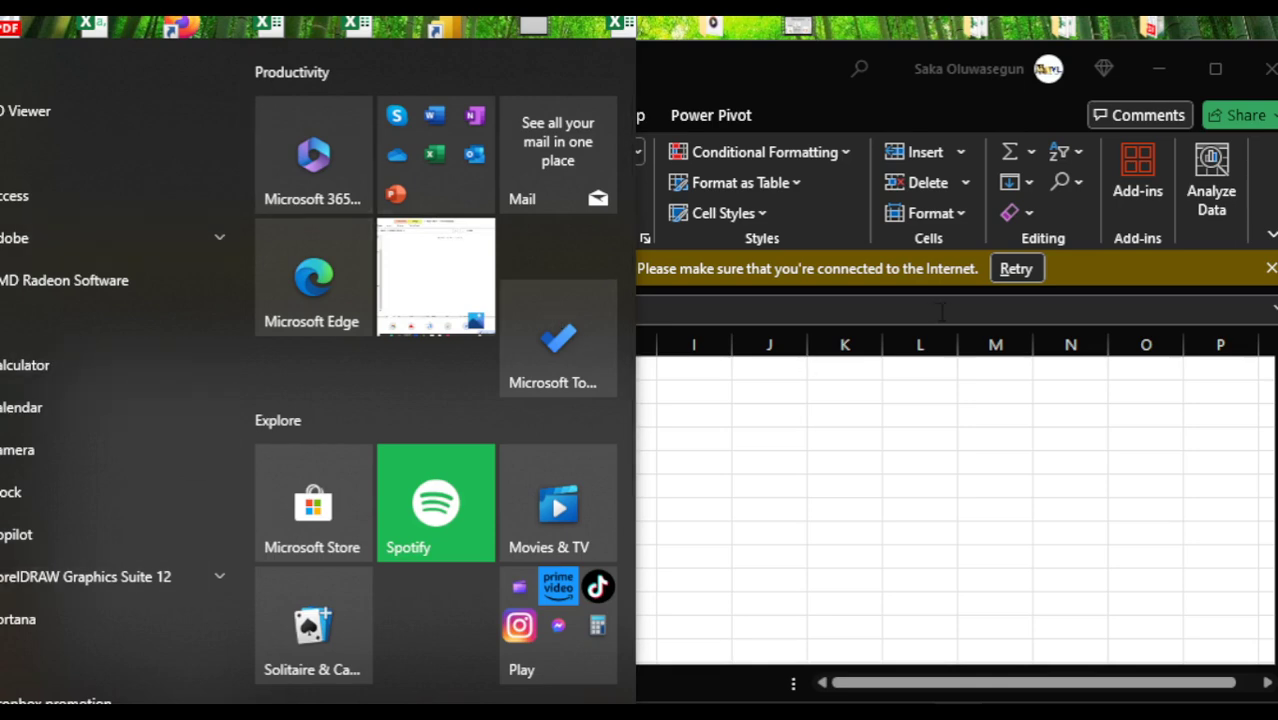
pyautogui.click(998, 441)
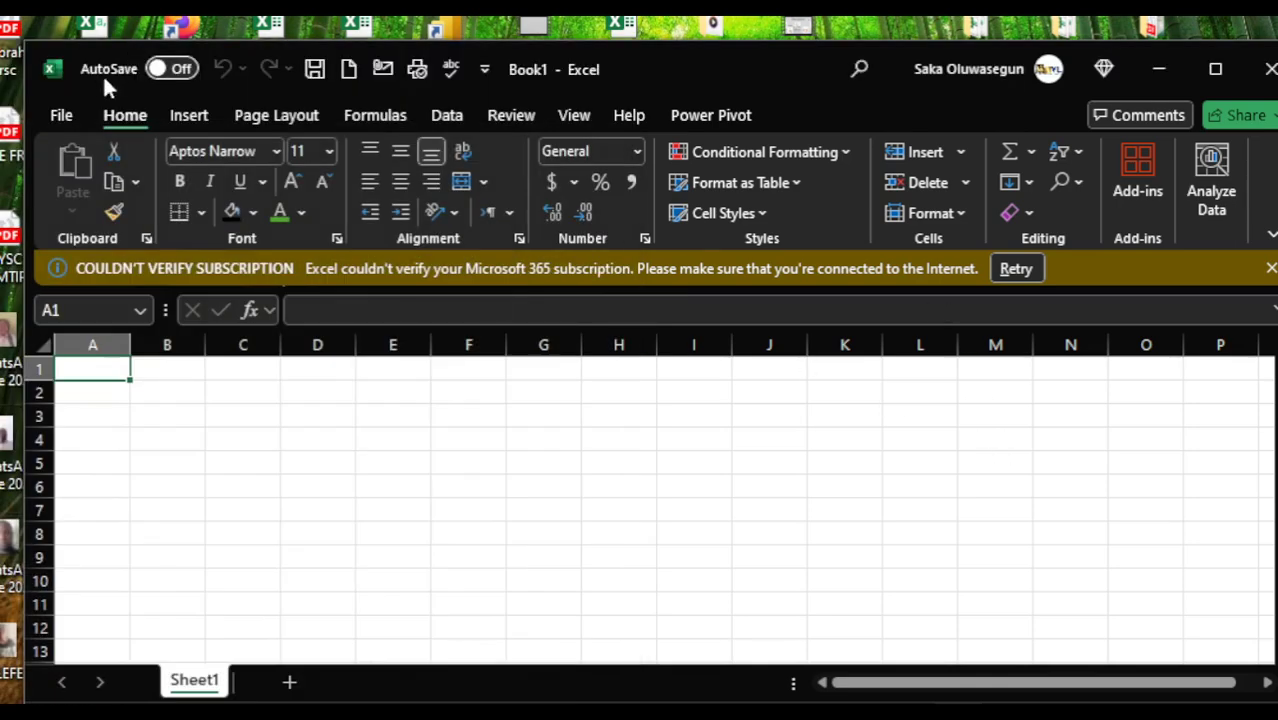
# - Browse to the Desktop folder, search it for "KE" and open the kENNY workbook
pyautogui.click(60, 115)
pyautogui.click(111, 270)
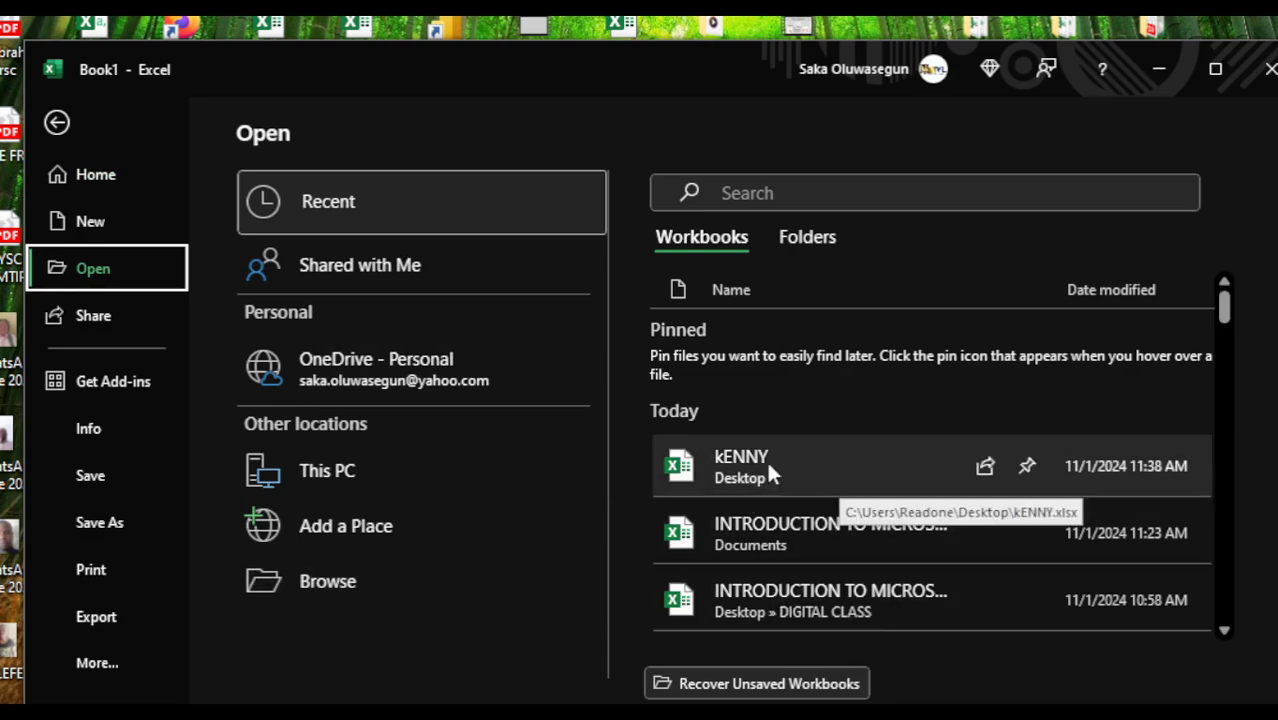
pyautogui.click(318, 596)
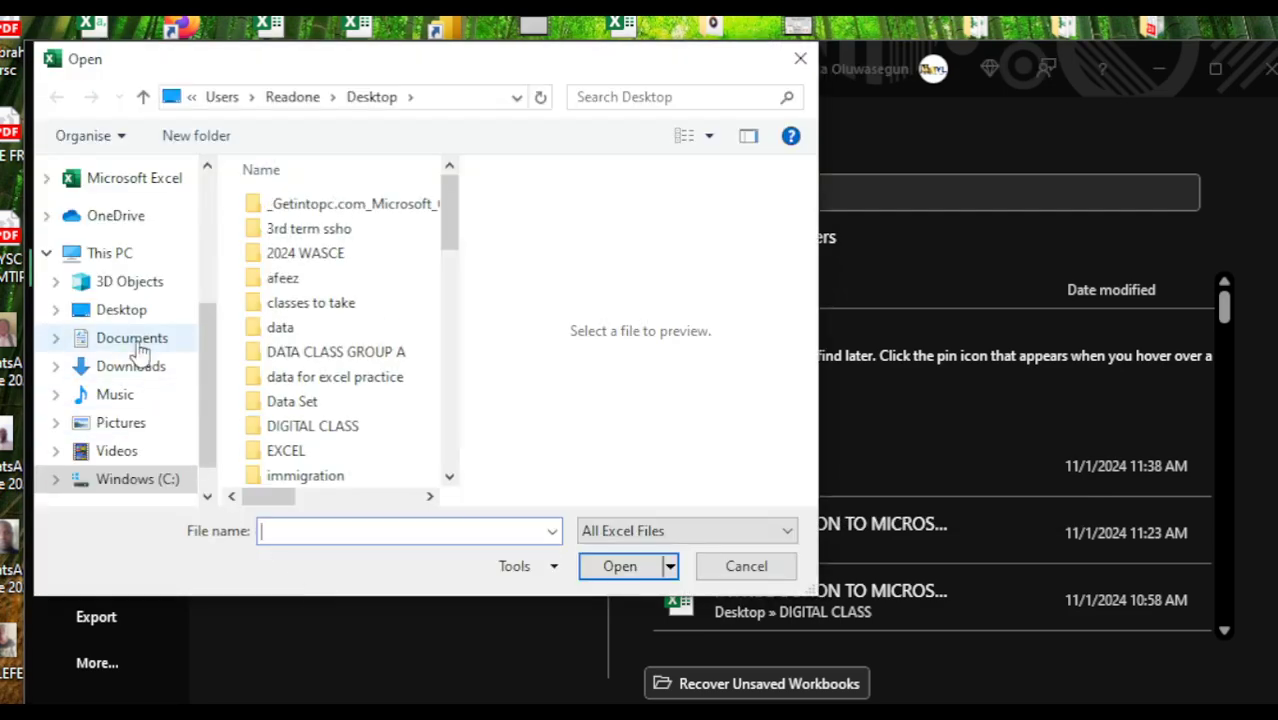
pyautogui.click(122, 317)
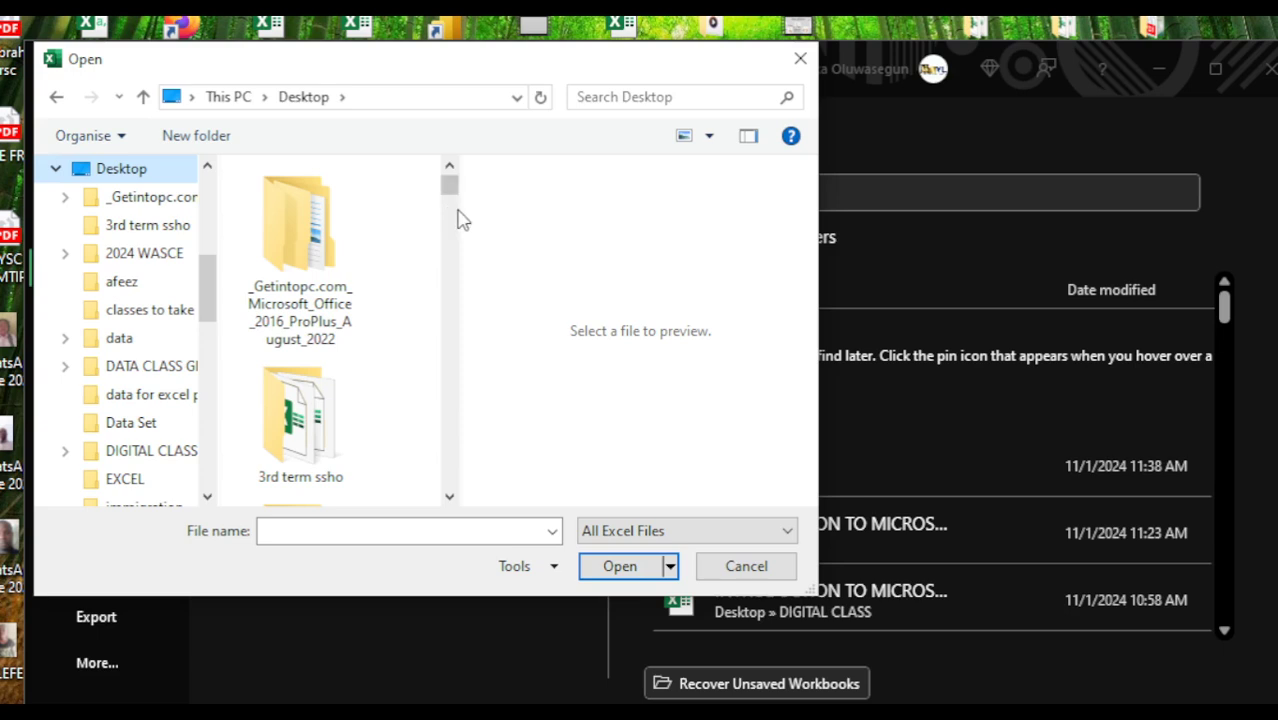
pyautogui.moveTo(448, 190); pyautogui.dragTo(450, 232)
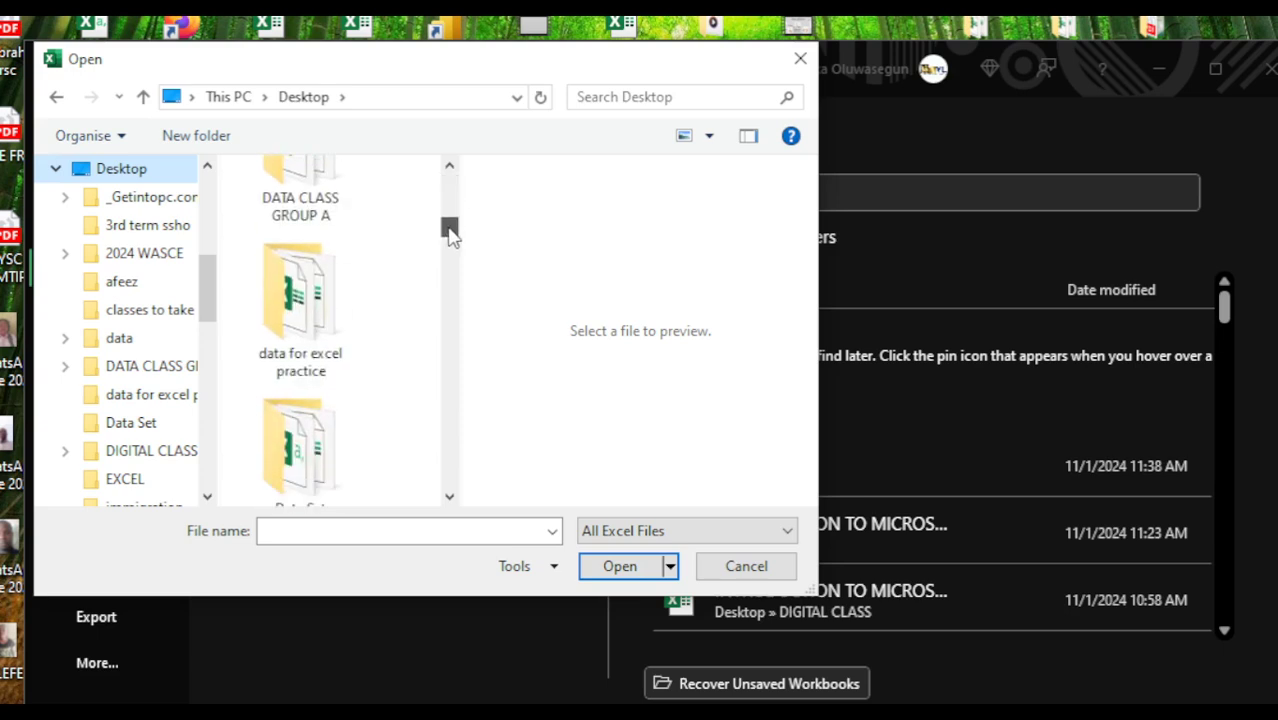
pyautogui.click(590, 97)
pyautogui.write('KE')
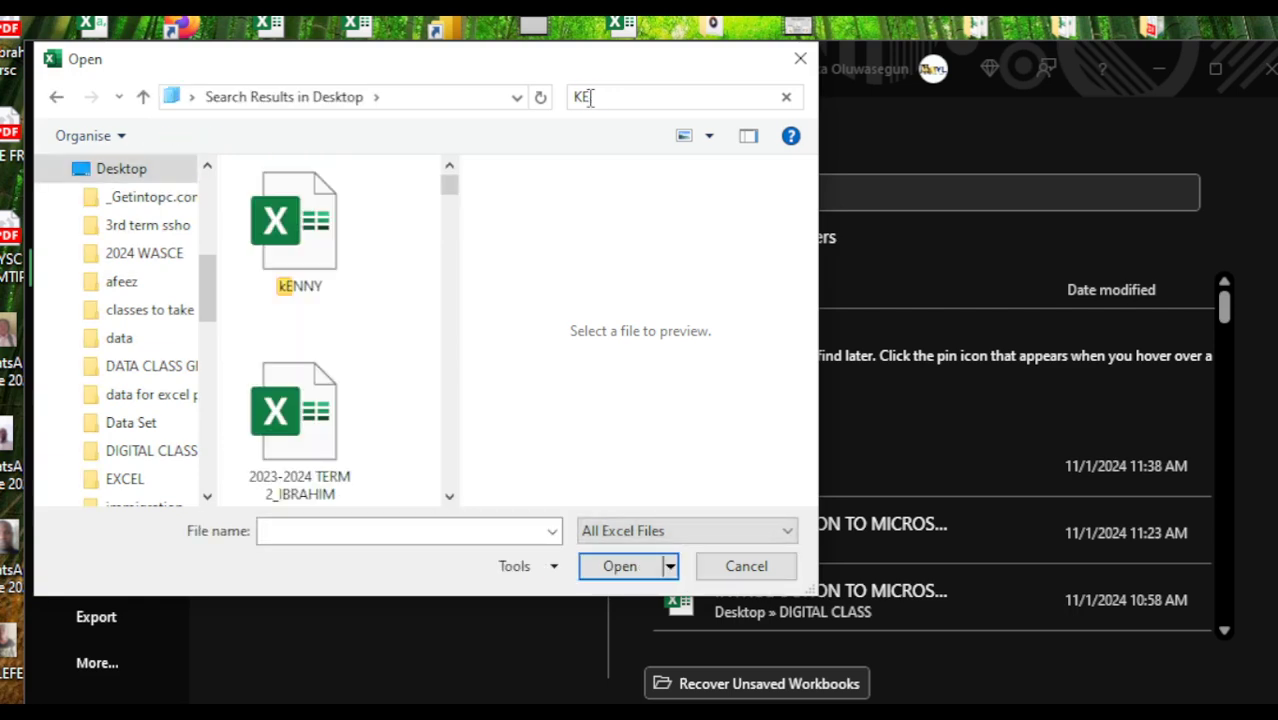
pyautogui.doubleClick(314, 245)
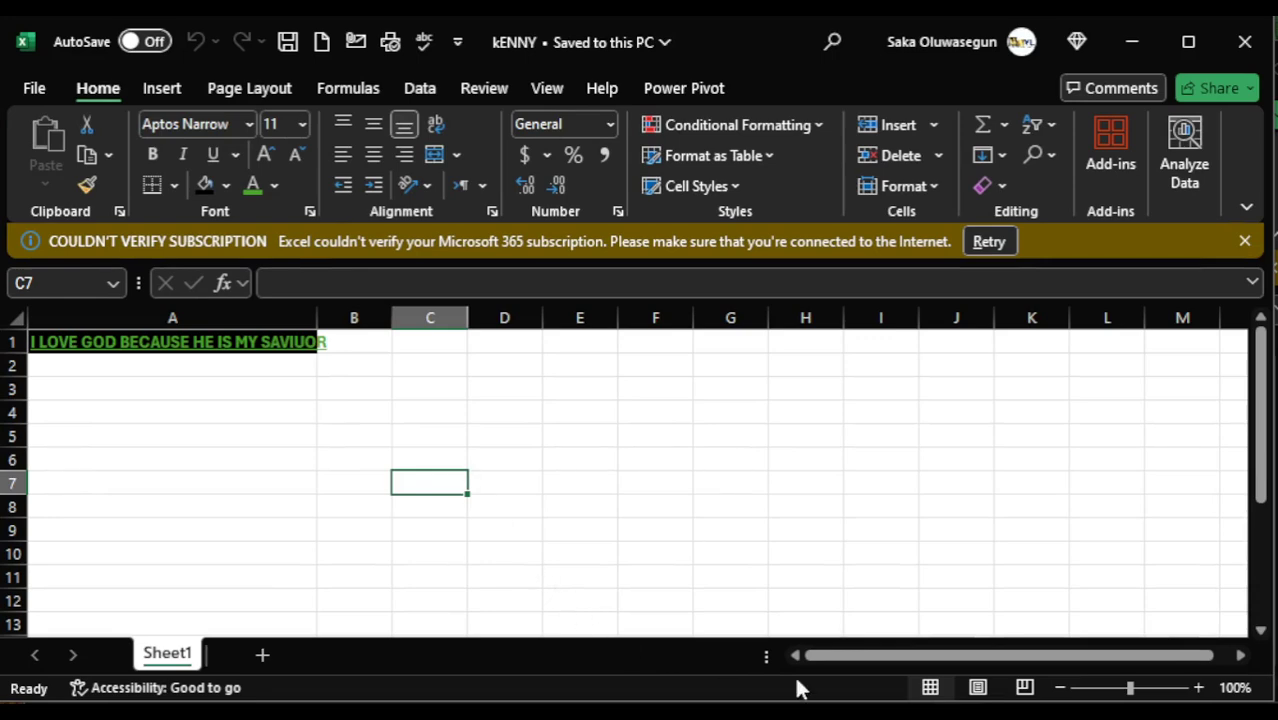
# - Check the topic list in the INTRODUCTION TO MICROSOFT EXCEL workbook and return to the kENNY workbook
pyautogui.click(852, 714)
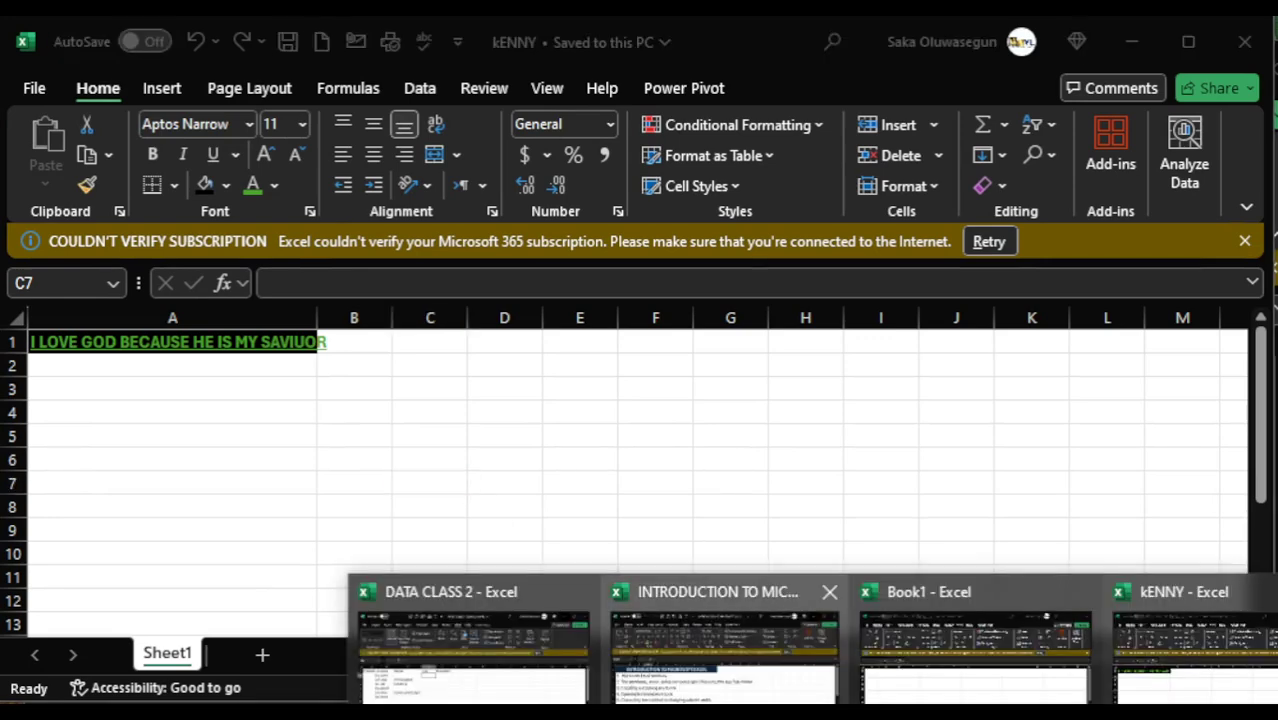
pyautogui.click(718, 699)
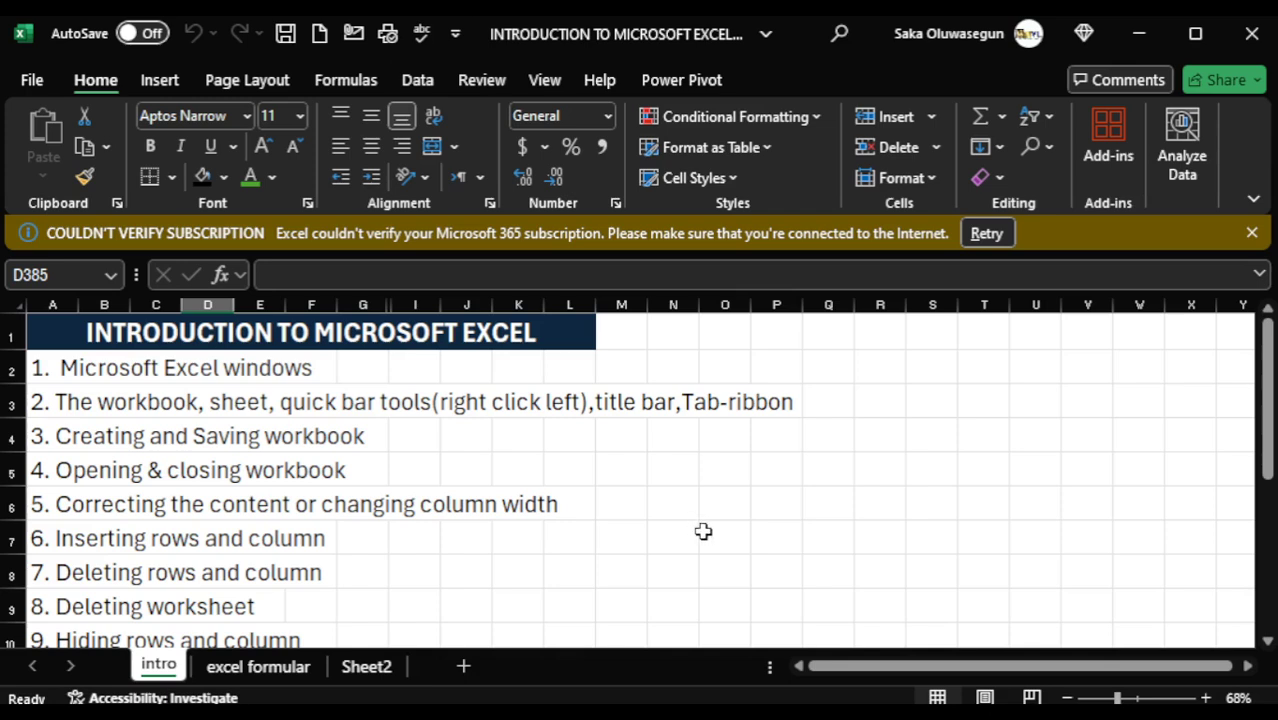
pyautogui.click(1137, 37)
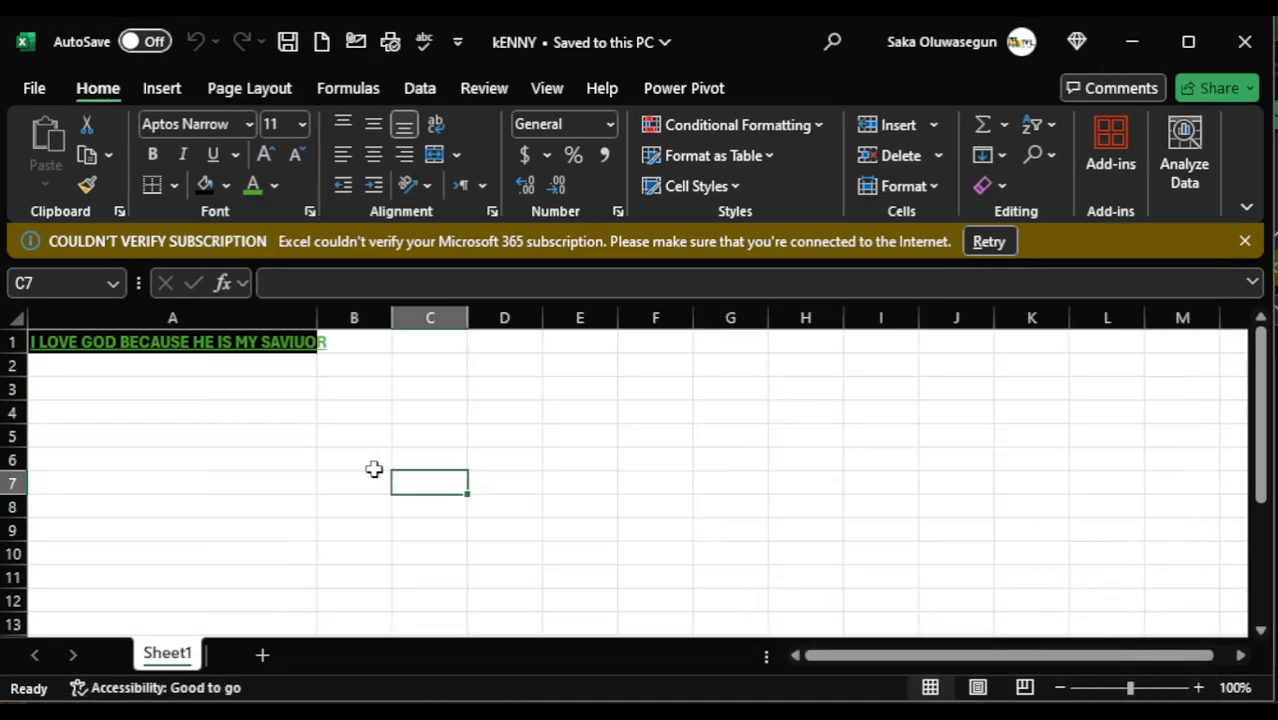
# - Add a second worksheet to the kENNY workbook
pyautogui.click(339, 350)
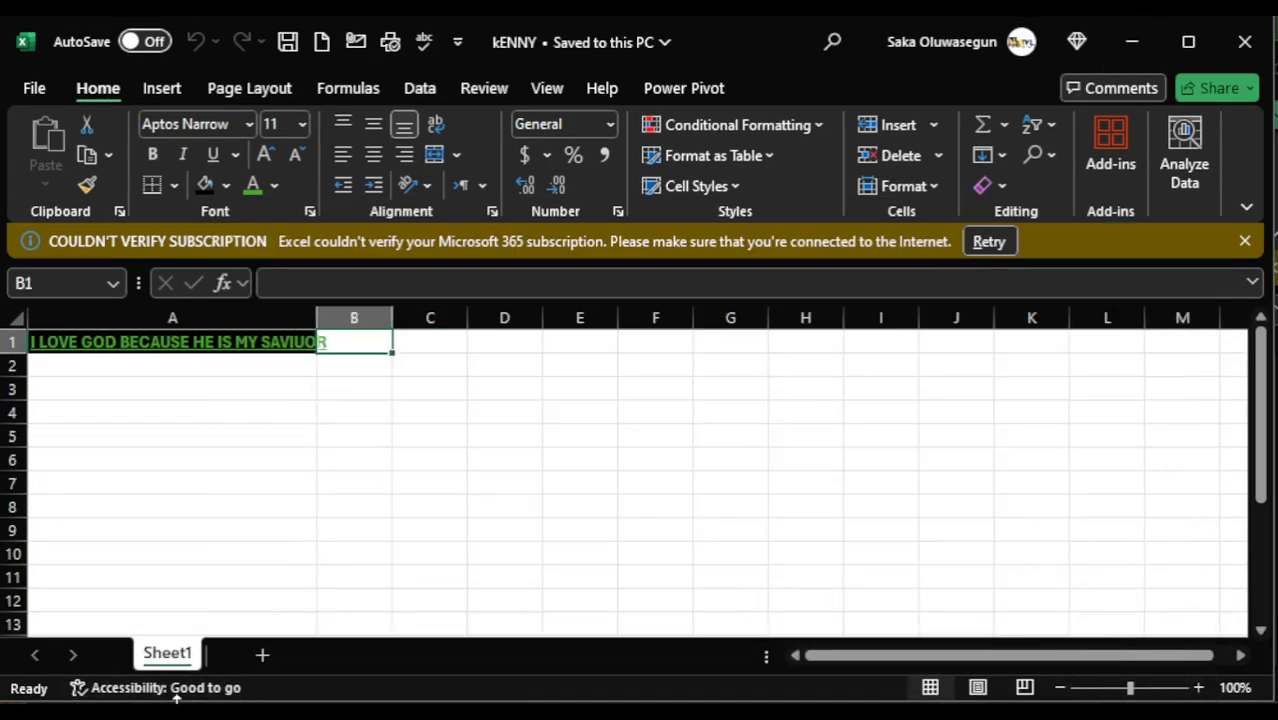
pyautogui.click(262, 654)
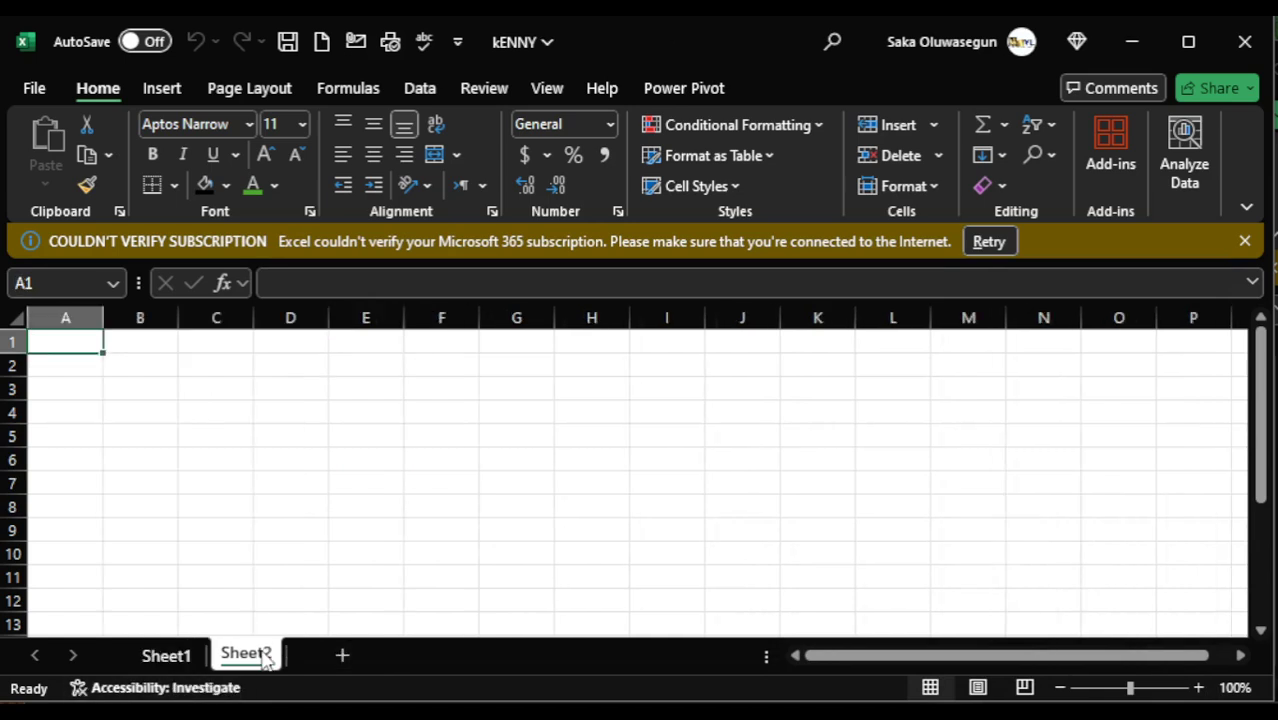
pyautogui.click(64, 315)
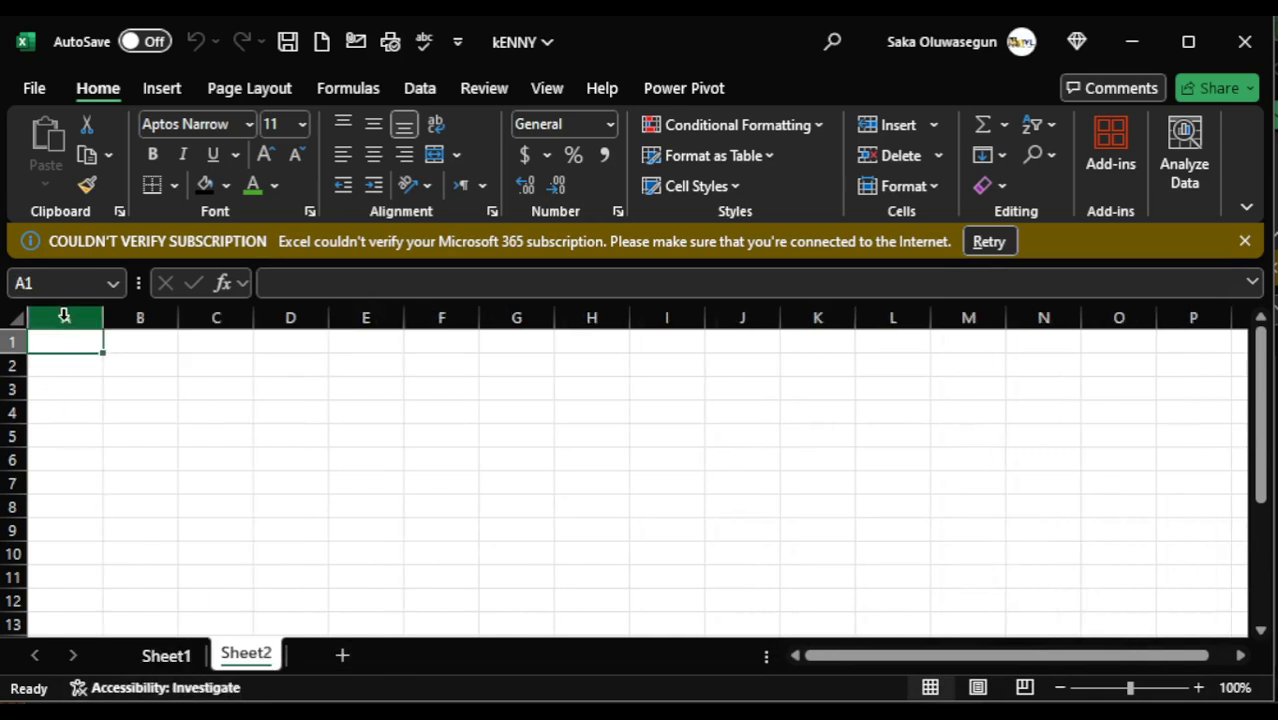
pyautogui.click(86, 385)
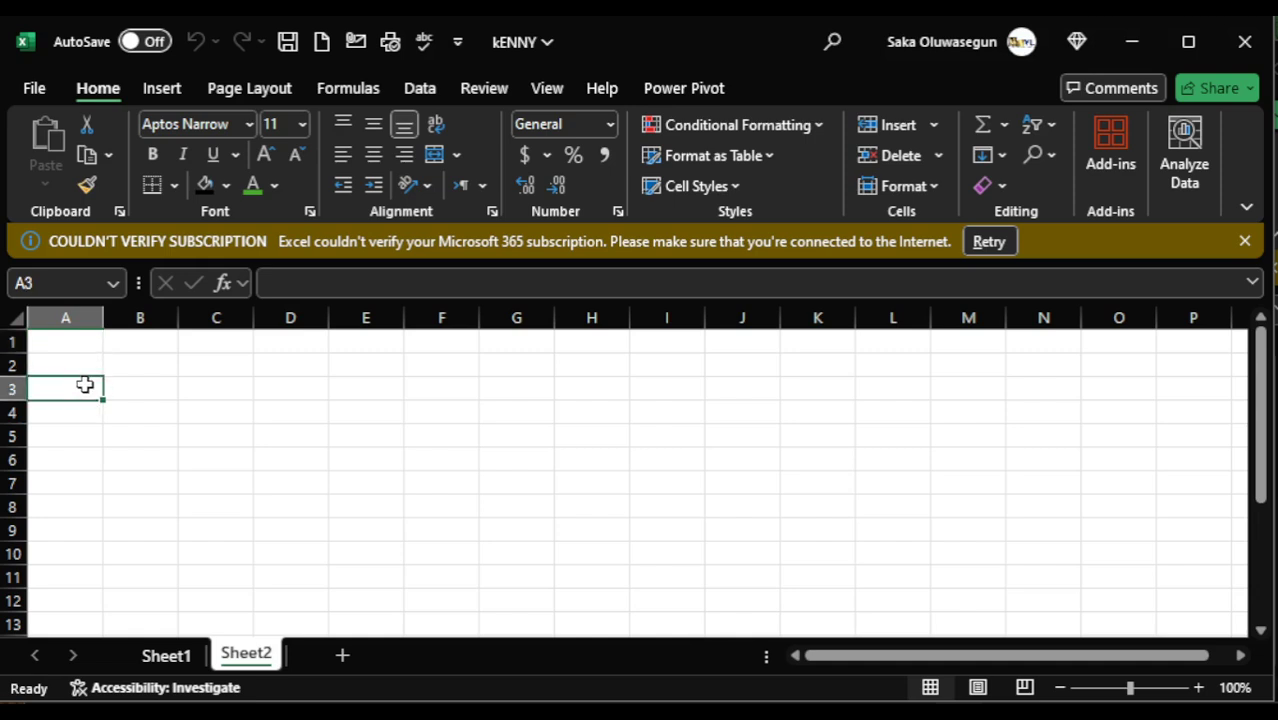
# - Enter the title SSI STUDENTS RESULTS in cell B1 of Sheet2
pyautogui.click(66, 343)
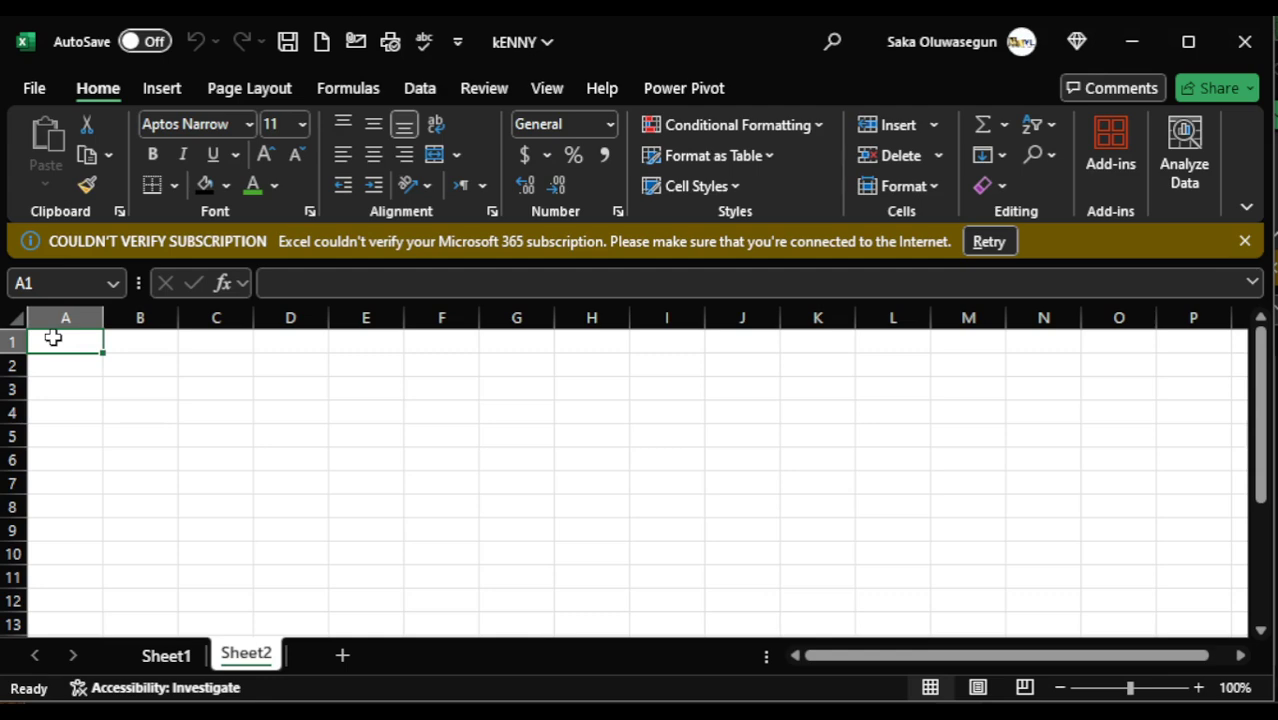
pyautogui.click(140, 343)
pyautogui.click(85, 340)
pyautogui.click(124, 343)
pyautogui.write('SS')
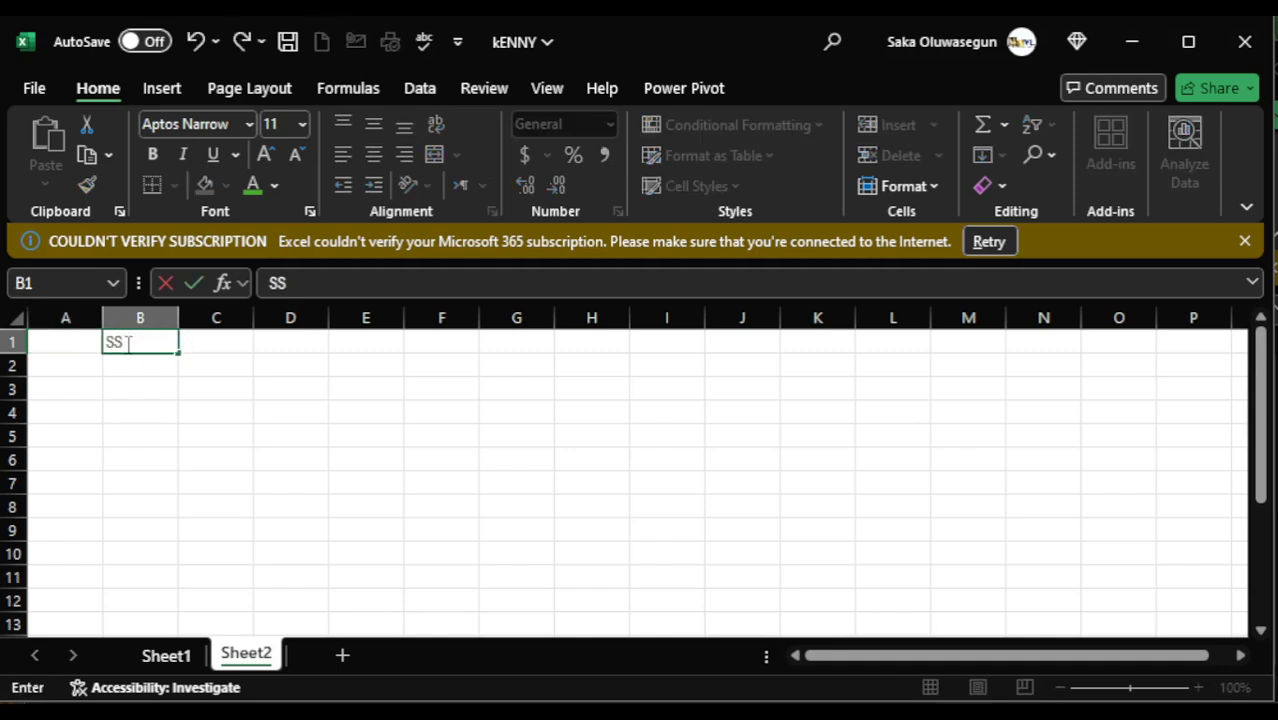
pyautogui.write('I STUDENYT')
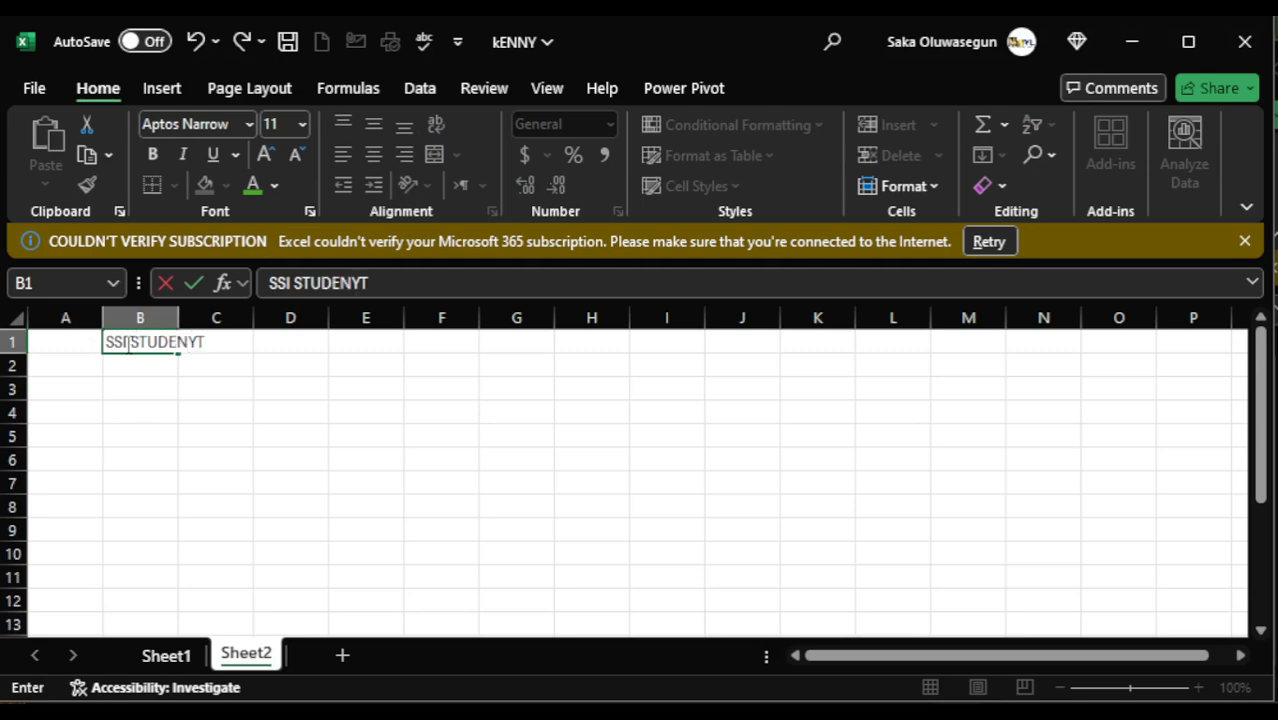
pyautogui.press('BackSpace')
pyautogui.press('BackSpace')
pyautogui.press('BackSpace')
pyautogui.write('TS RESUL')
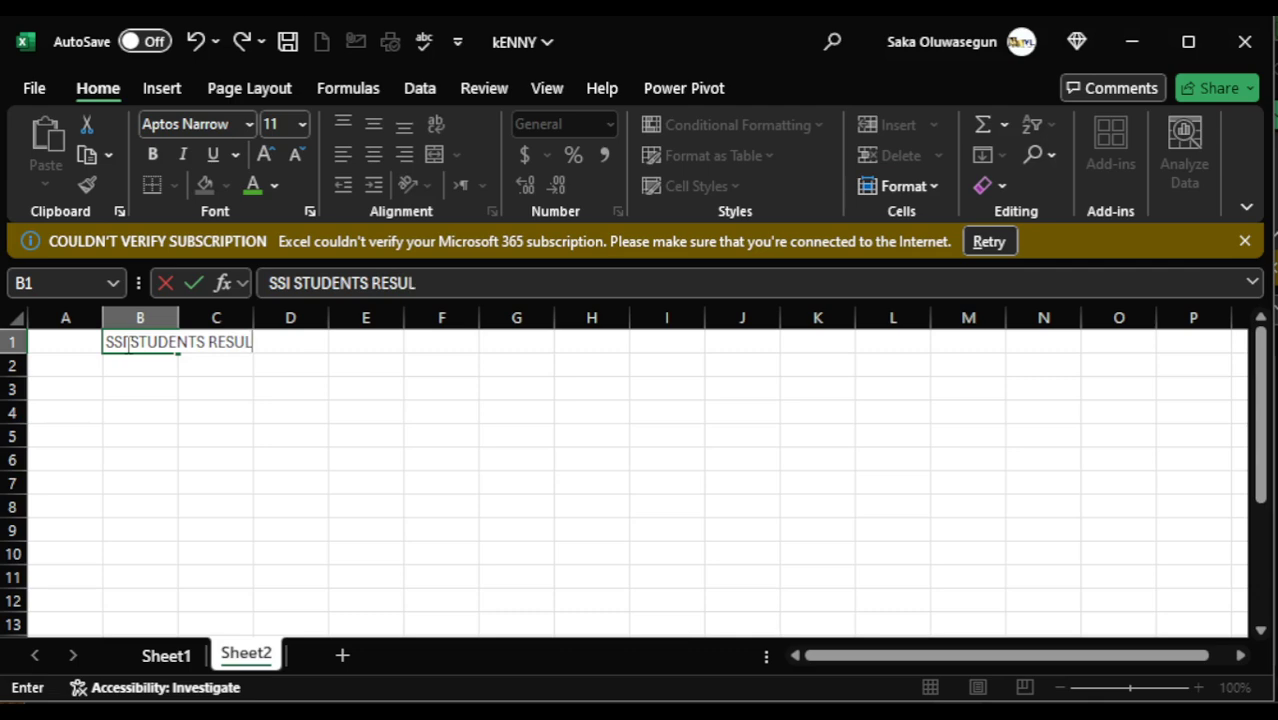
pyautogui.write('TS')
pyautogui.click(214, 405)
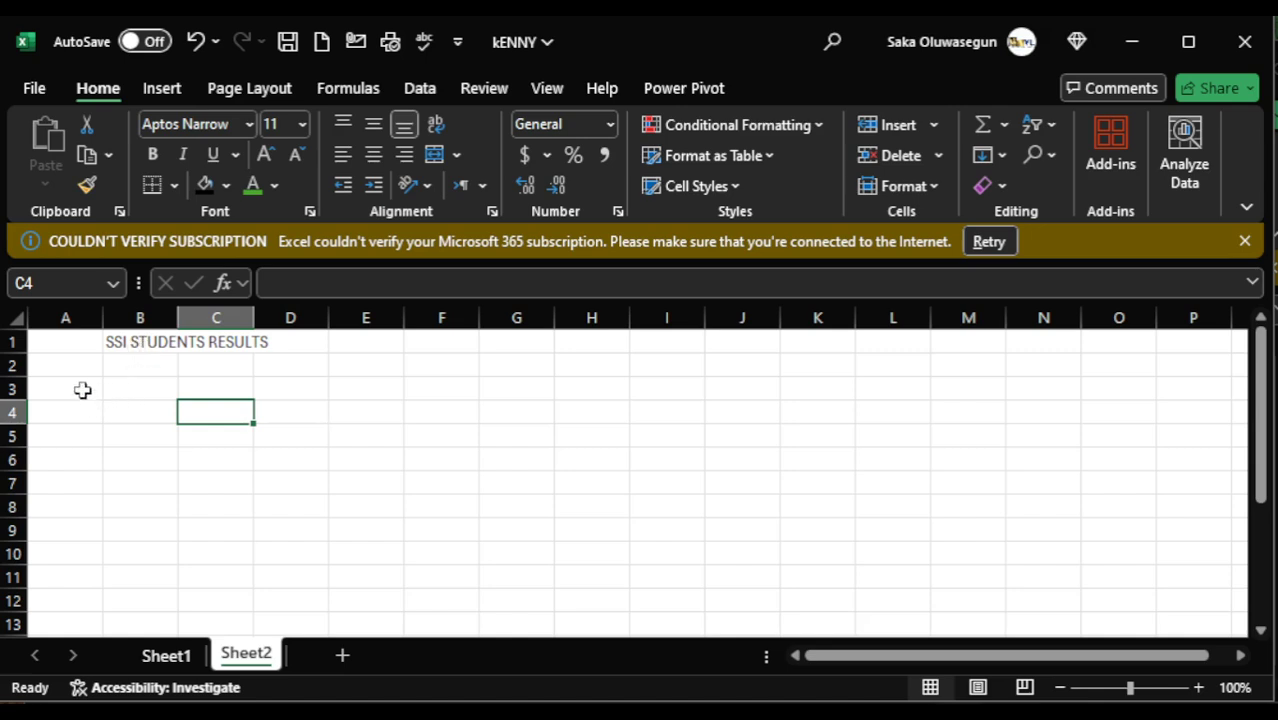
# - Set the title range B1:D1 to font size 20 and a dark orange font colour
pyautogui.click(146, 341)
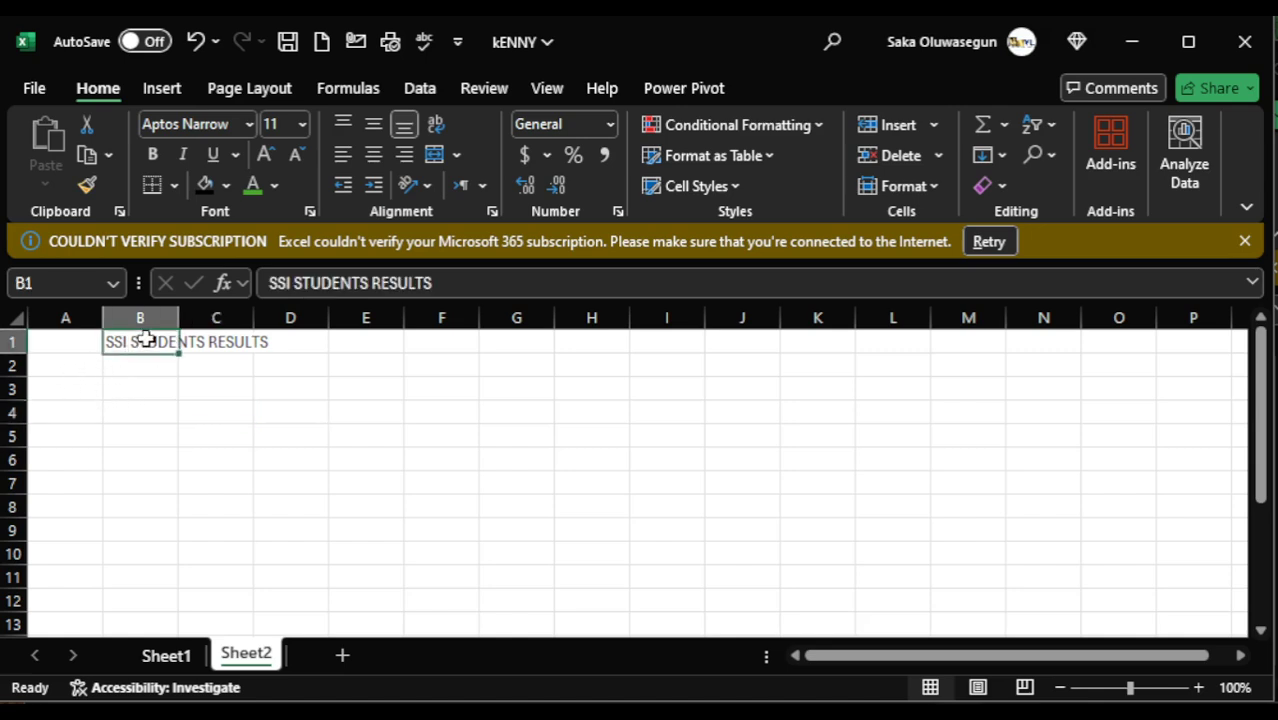
pyautogui.click(223, 381)
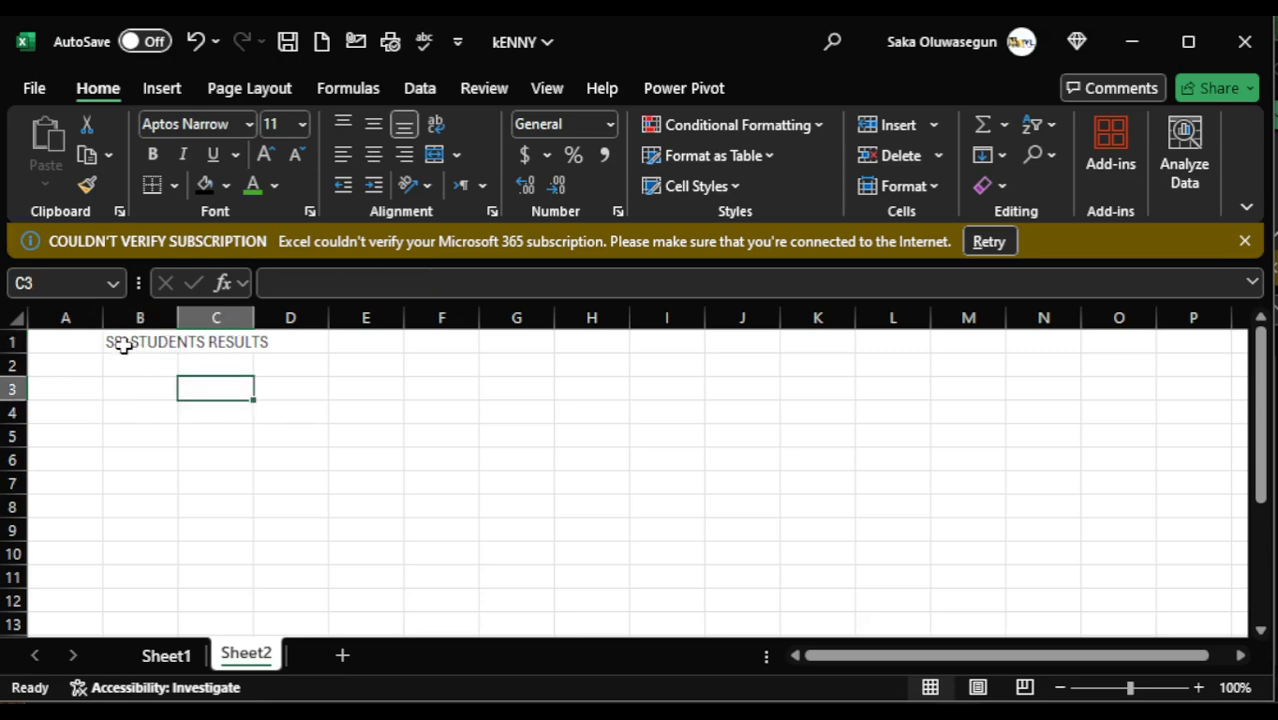
pyautogui.click(122, 344)
pyautogui.moveTo(133, 342); pyautogui.dragTo(258, 341)
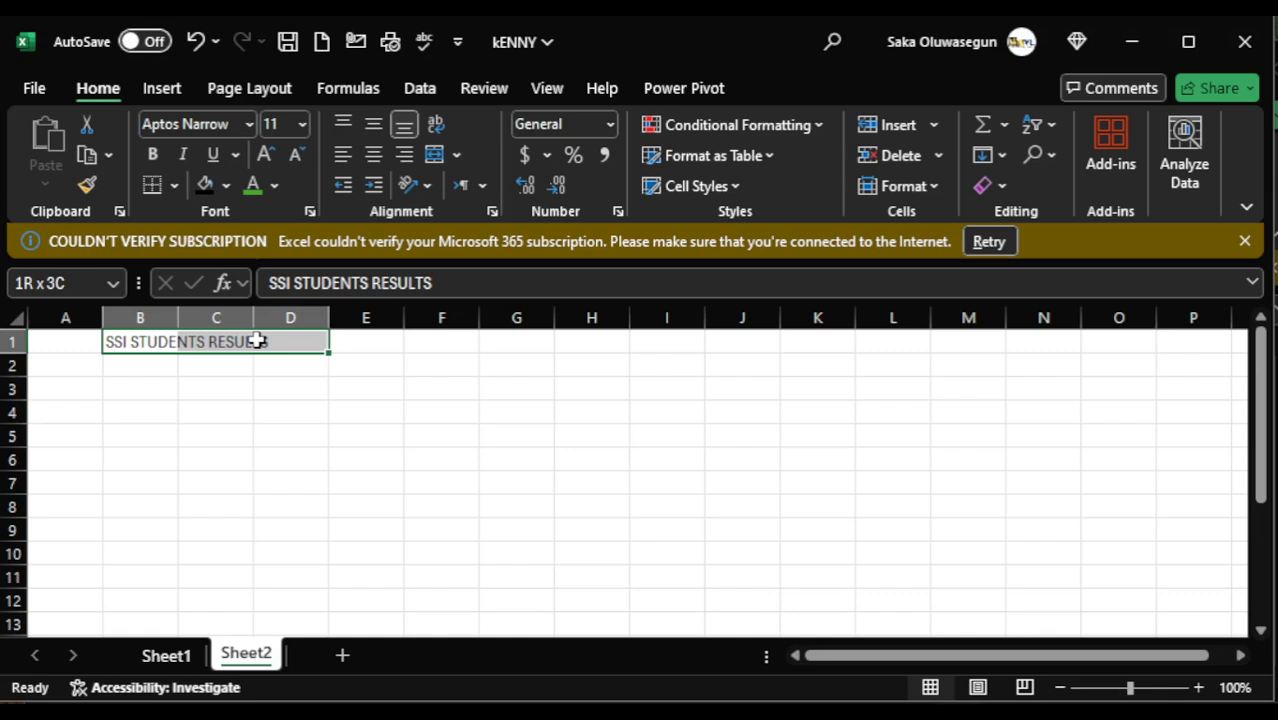
pyautogui.moveTo(258, 341); pyautogui.dragTo(258, 341)
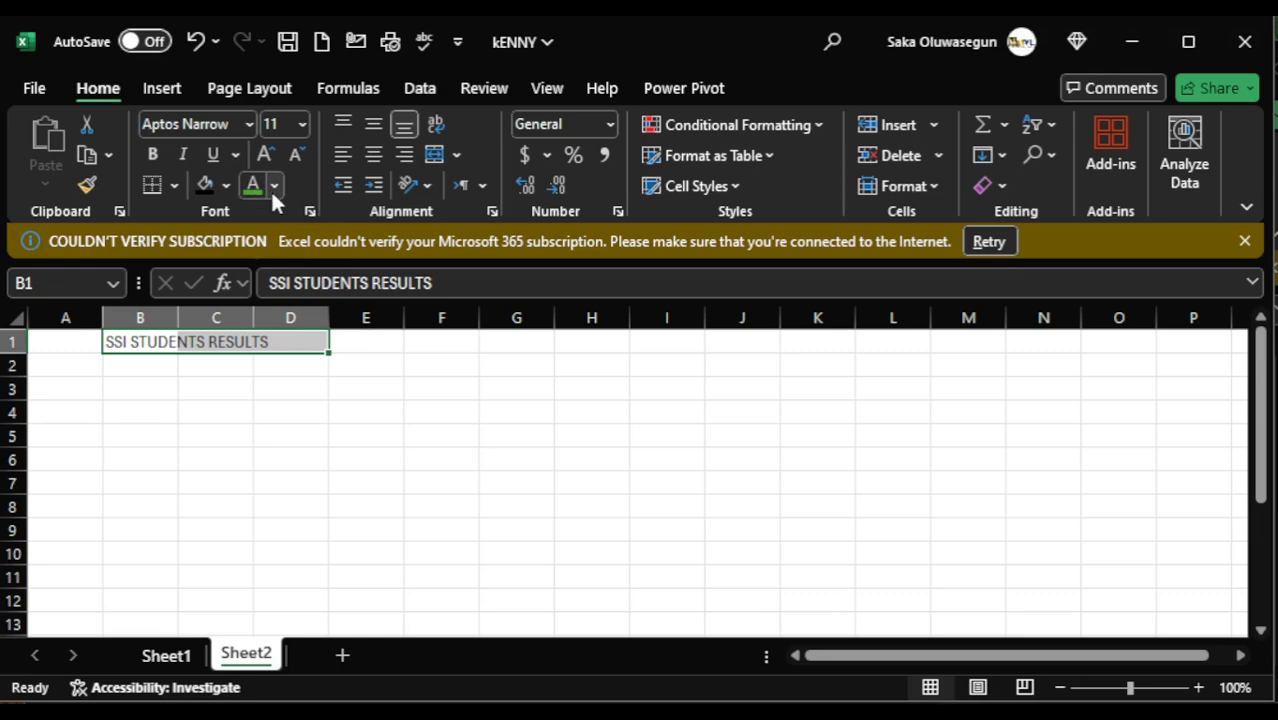
pyautogui.click(302, 124)
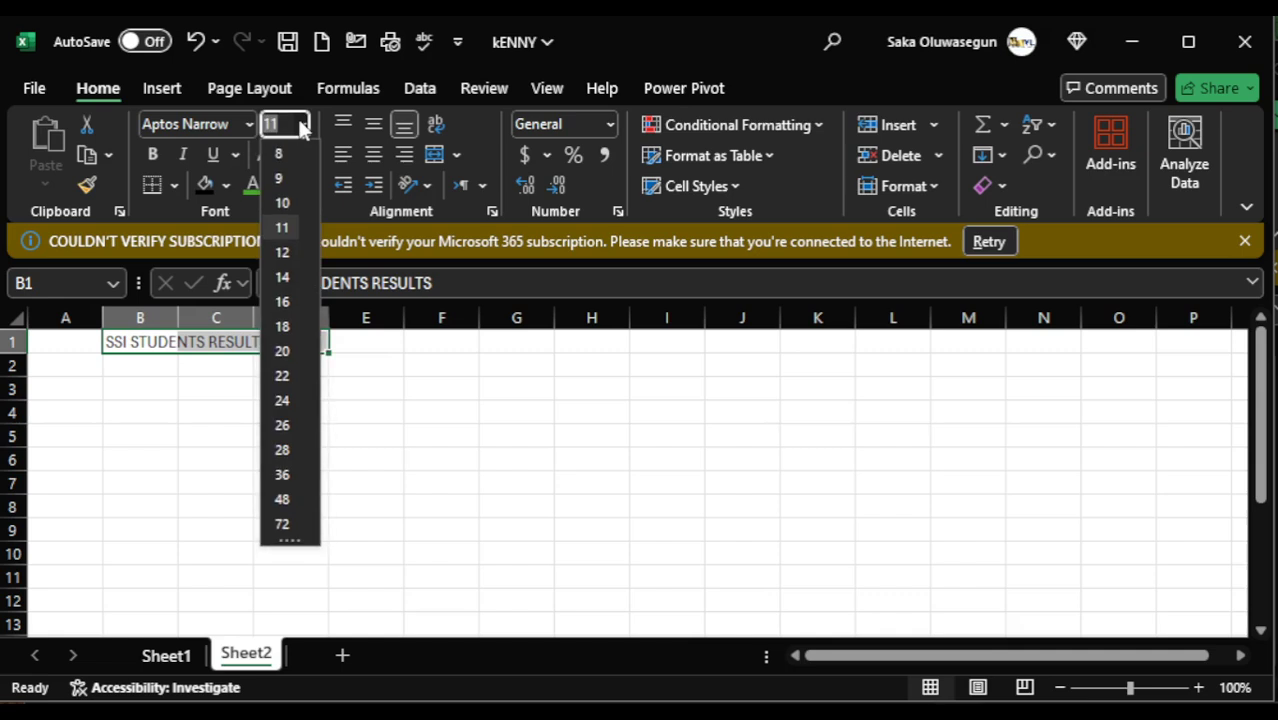
pyautogui.click(287, 348)
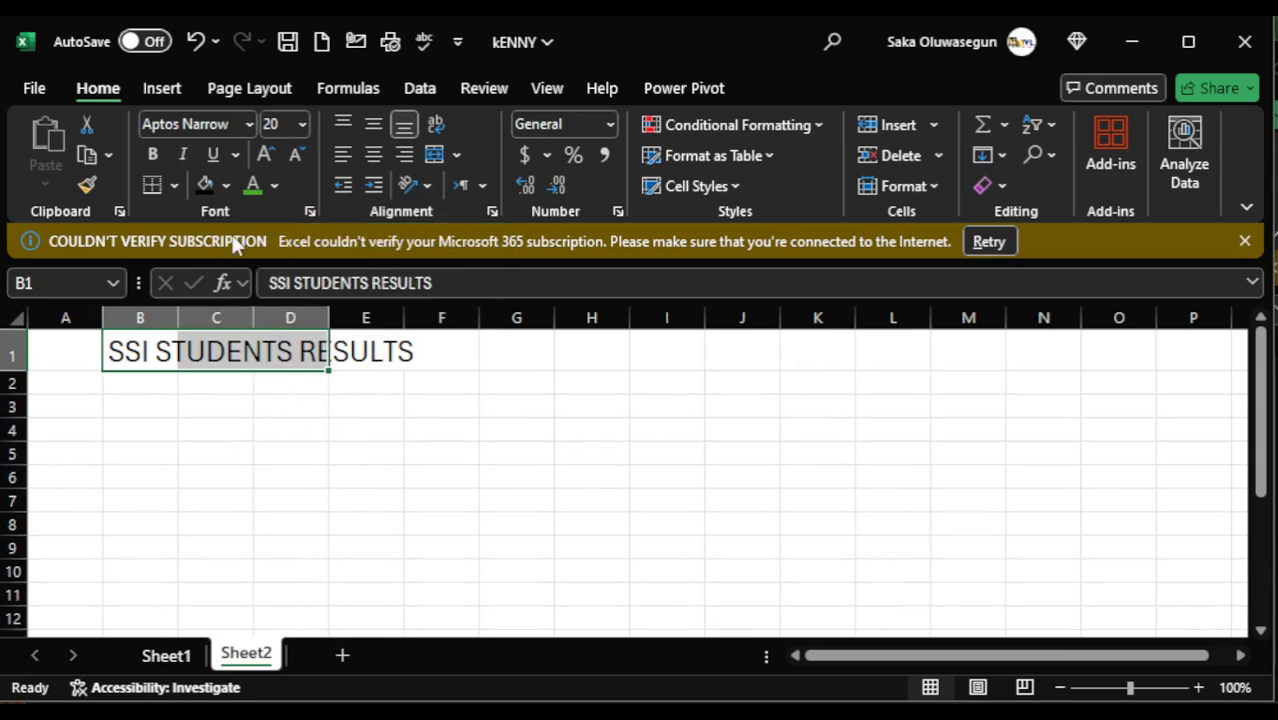
pyautogui.click(276, 185)
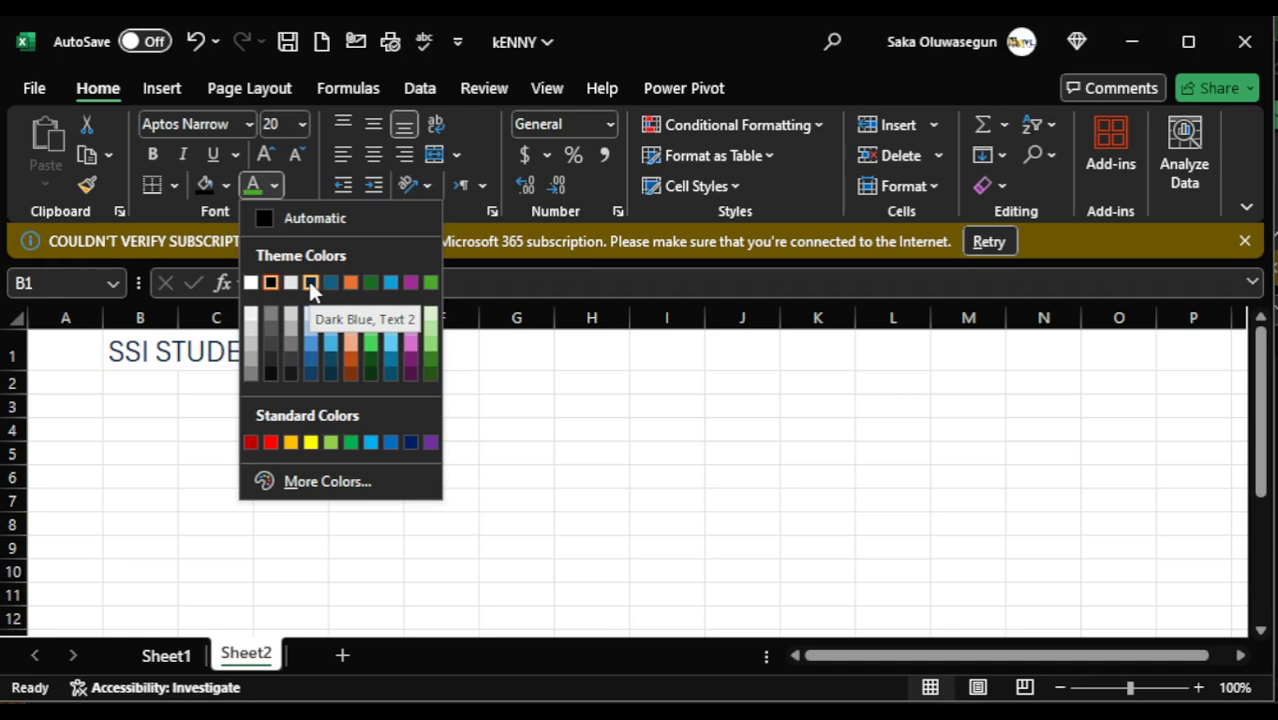
pyautogui.click(352, 373)
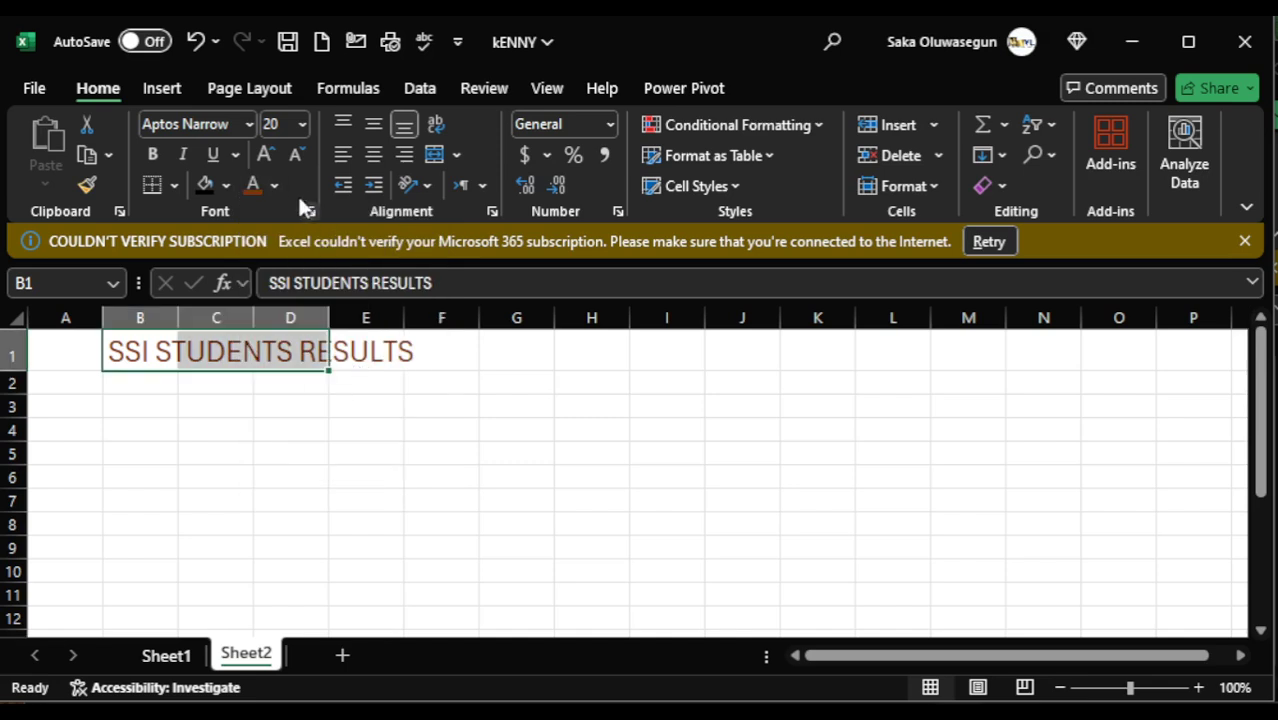
# - Fill the title cells with black and extend the fill across B1:F1 so it covers the whole title
pyautogui.click(226, 186)
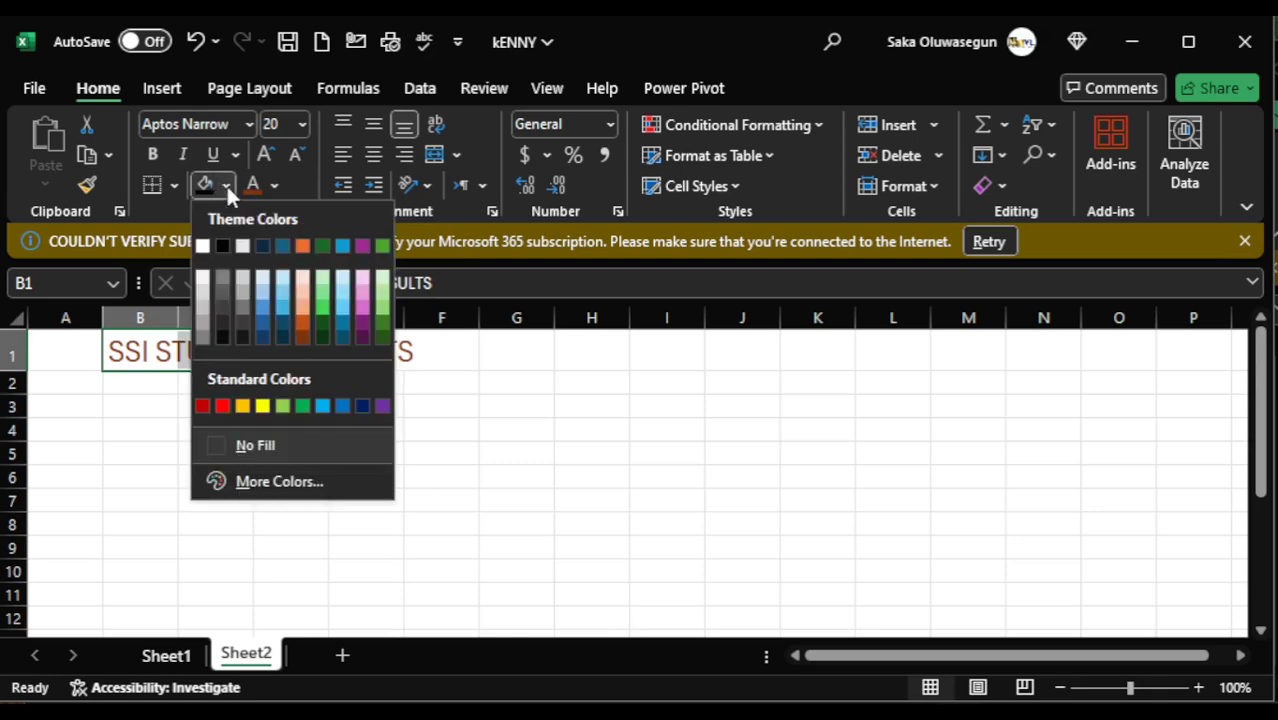
pyautogui.click(223, 248)
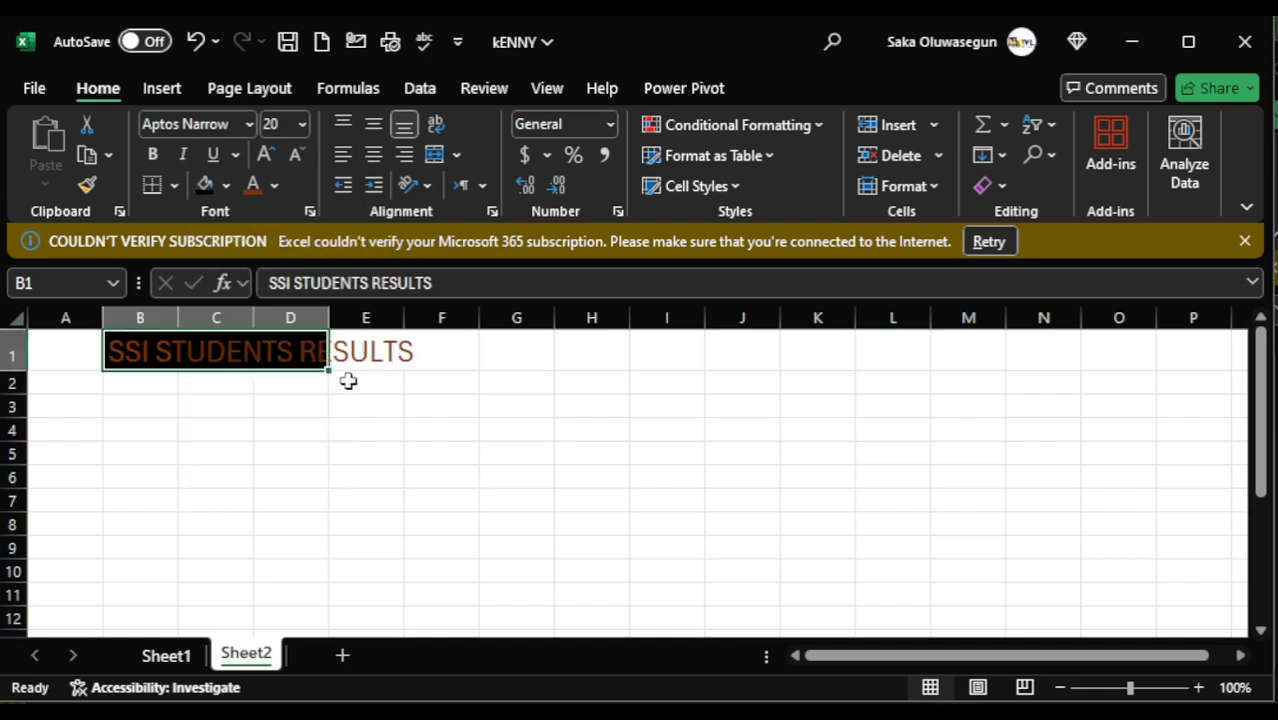
pyautogui.click(332, 428)
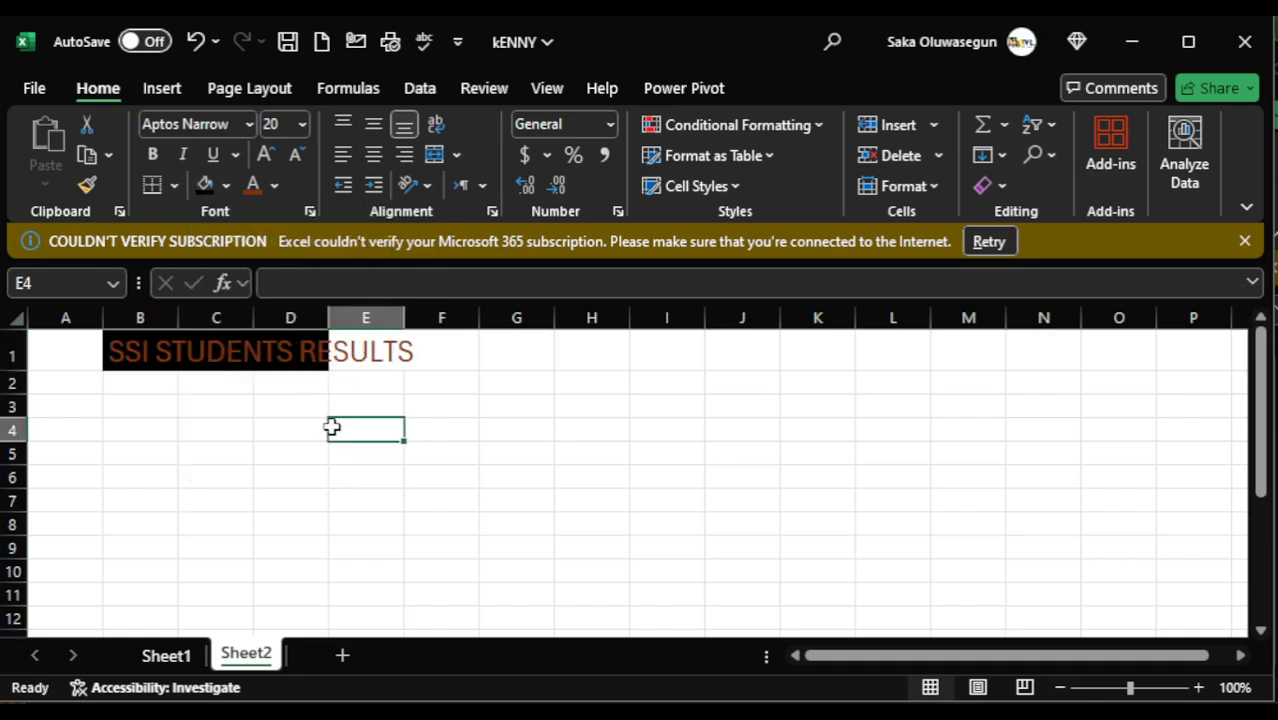
pyautogui.moveTo(130, 351); pyautogui.dragTo(424, 336)
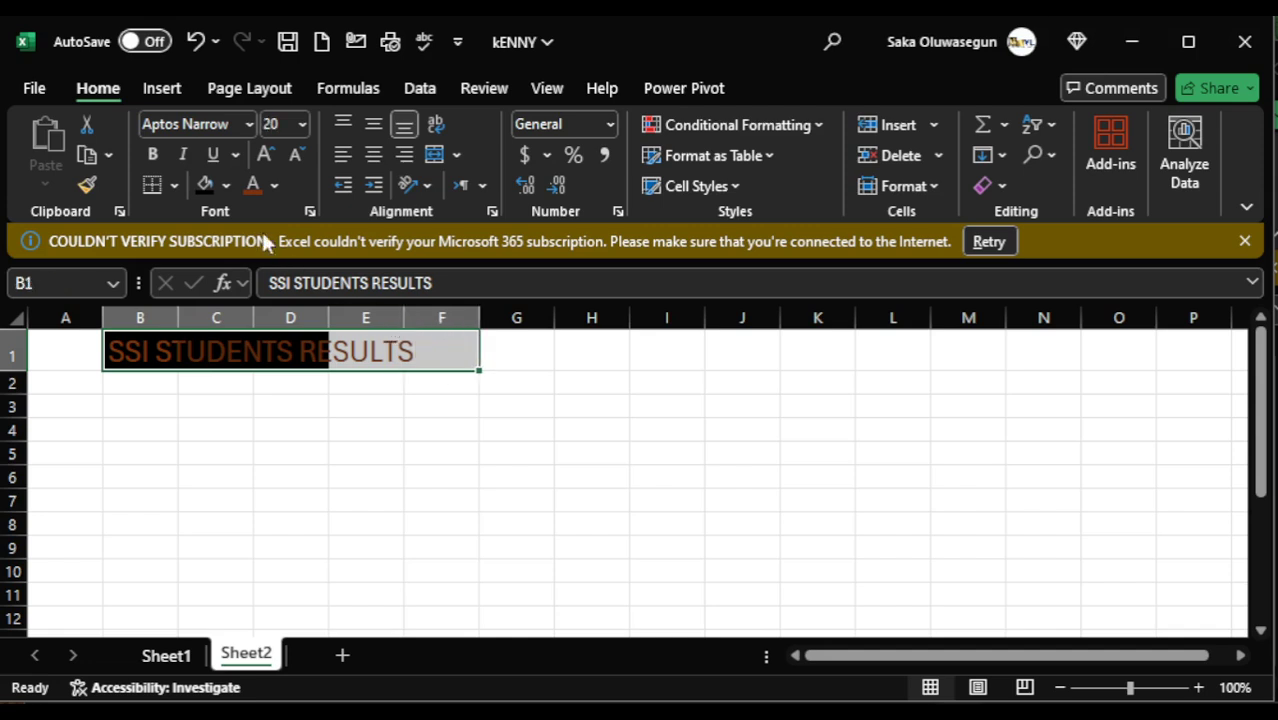
pyautogui.click(204, 184)
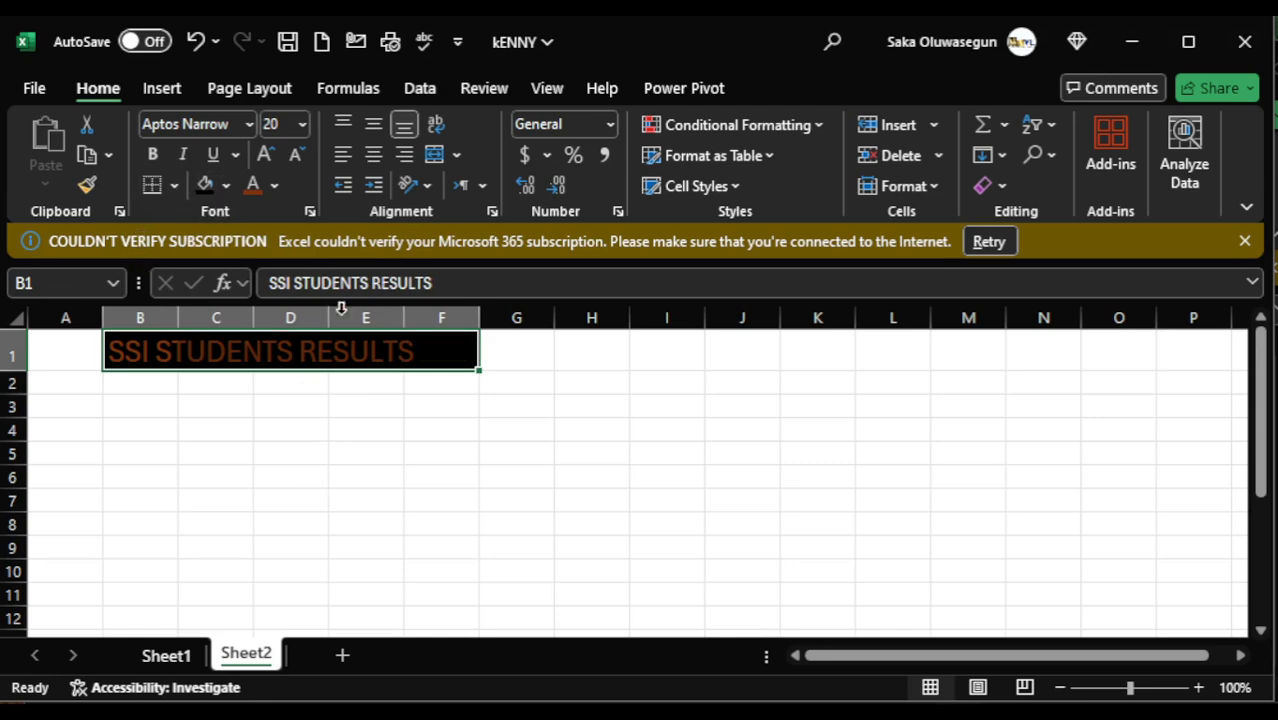
# - Change the title's font colour to white and make the text bold
pyautogui.click(277, 187)
pyautogui.click(251, 282)
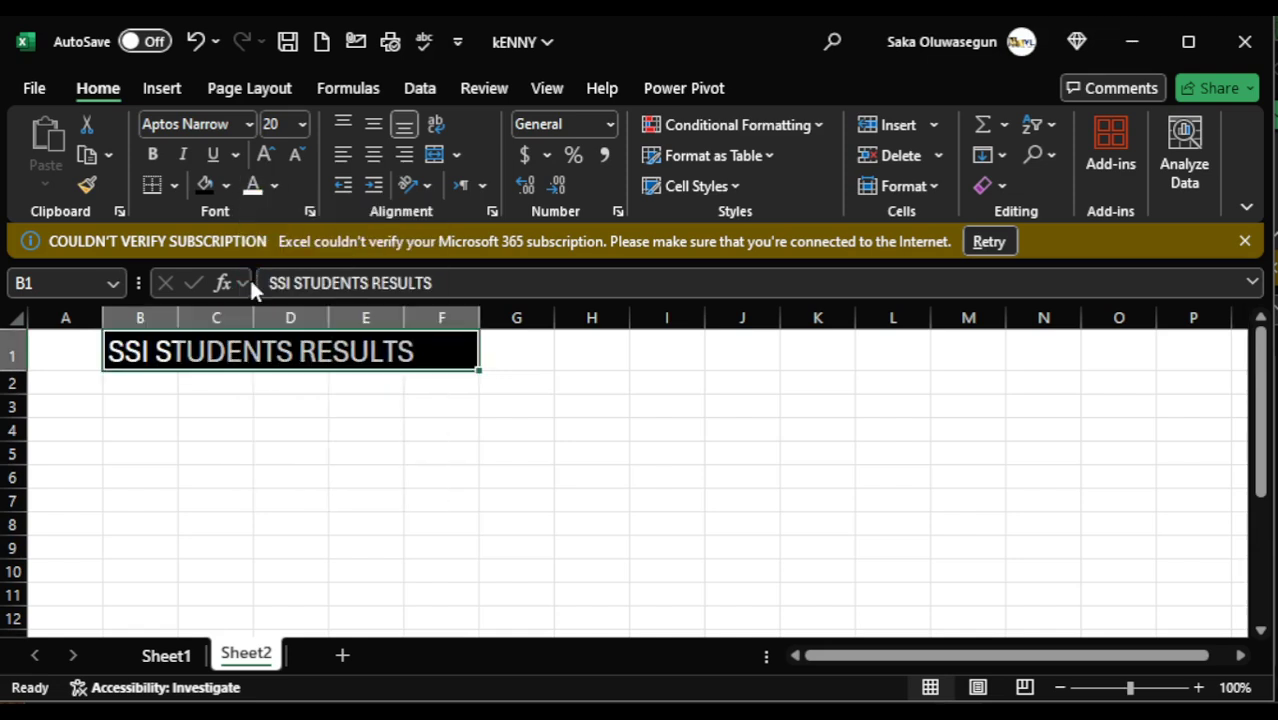
pyautogui.click(153, 154)
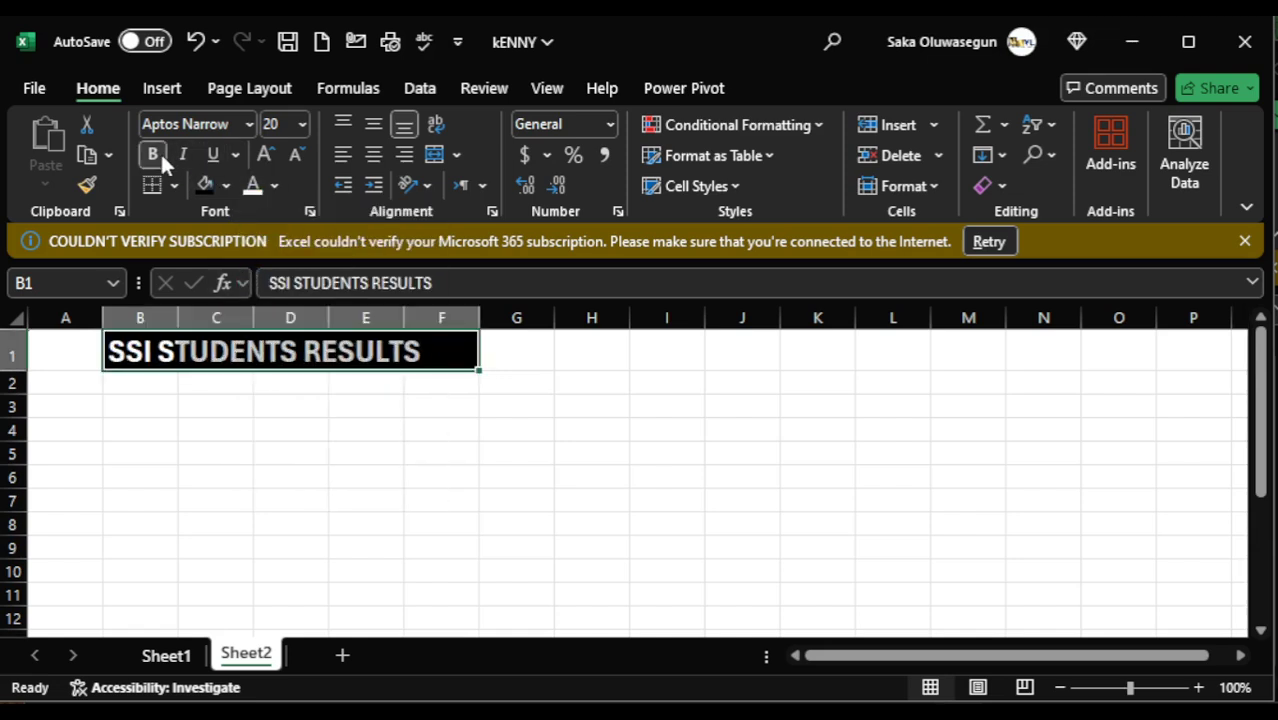
pyautogui.click(342, 545)
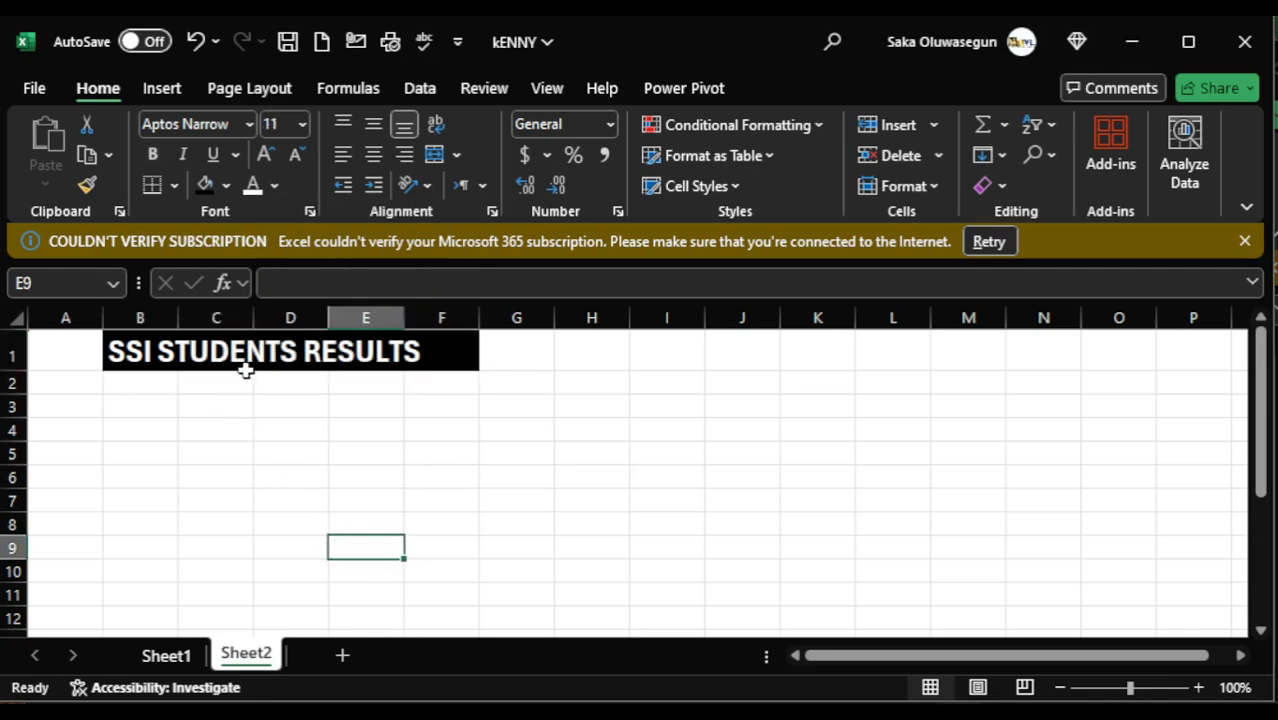
# - Merge and center the title across B1:F1
pyautogui.moveTo(107, 350); pyautogui.dragTo(462, 344)
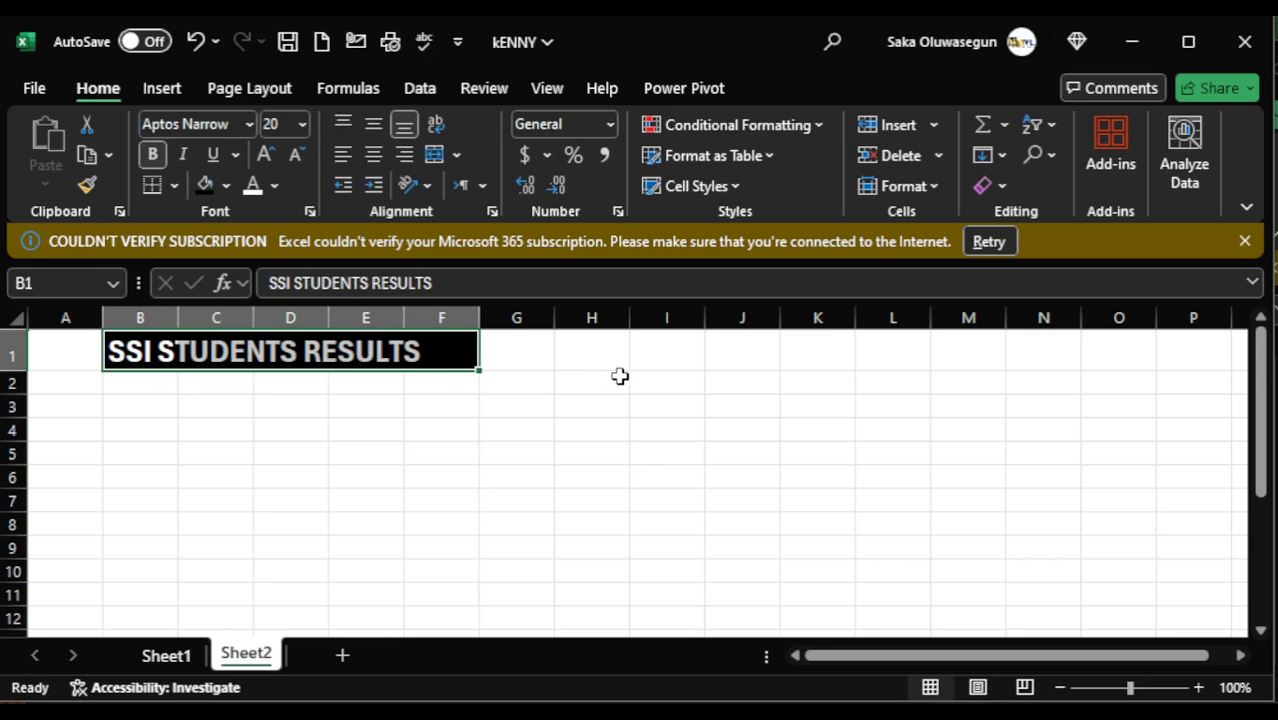
pyautogui.click(483, 187)
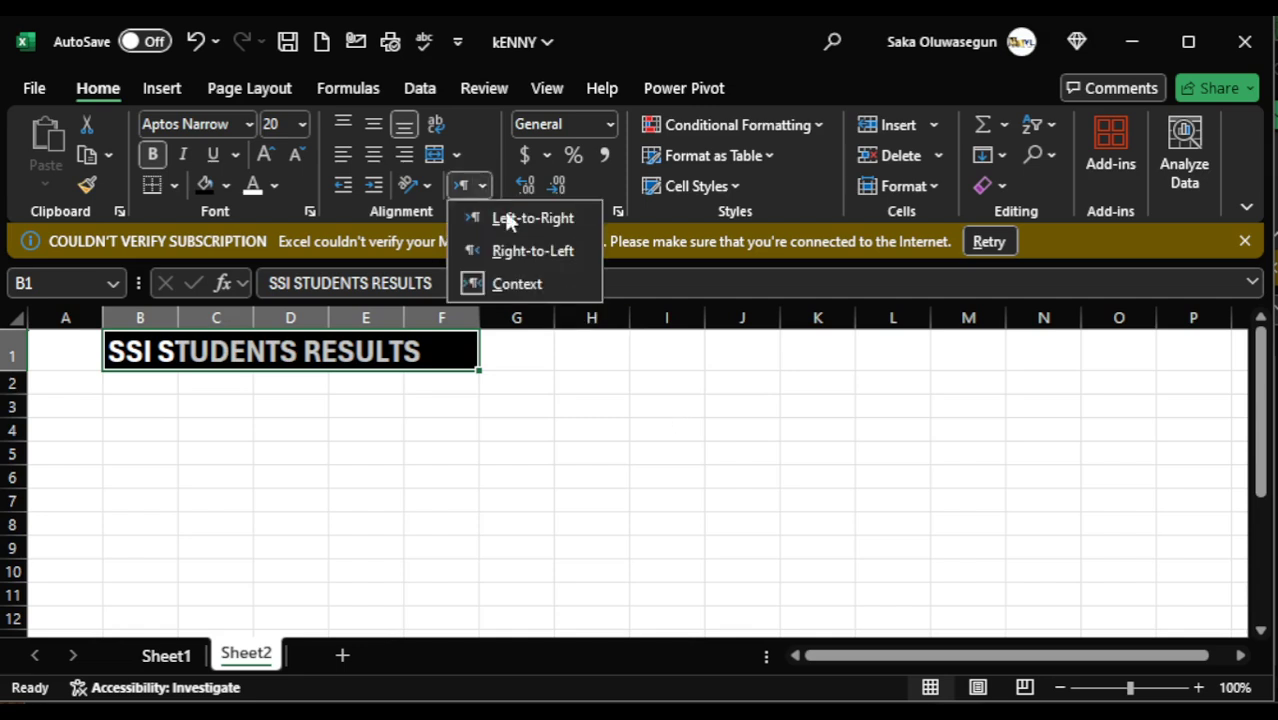
pyautogui.click(475, 142)
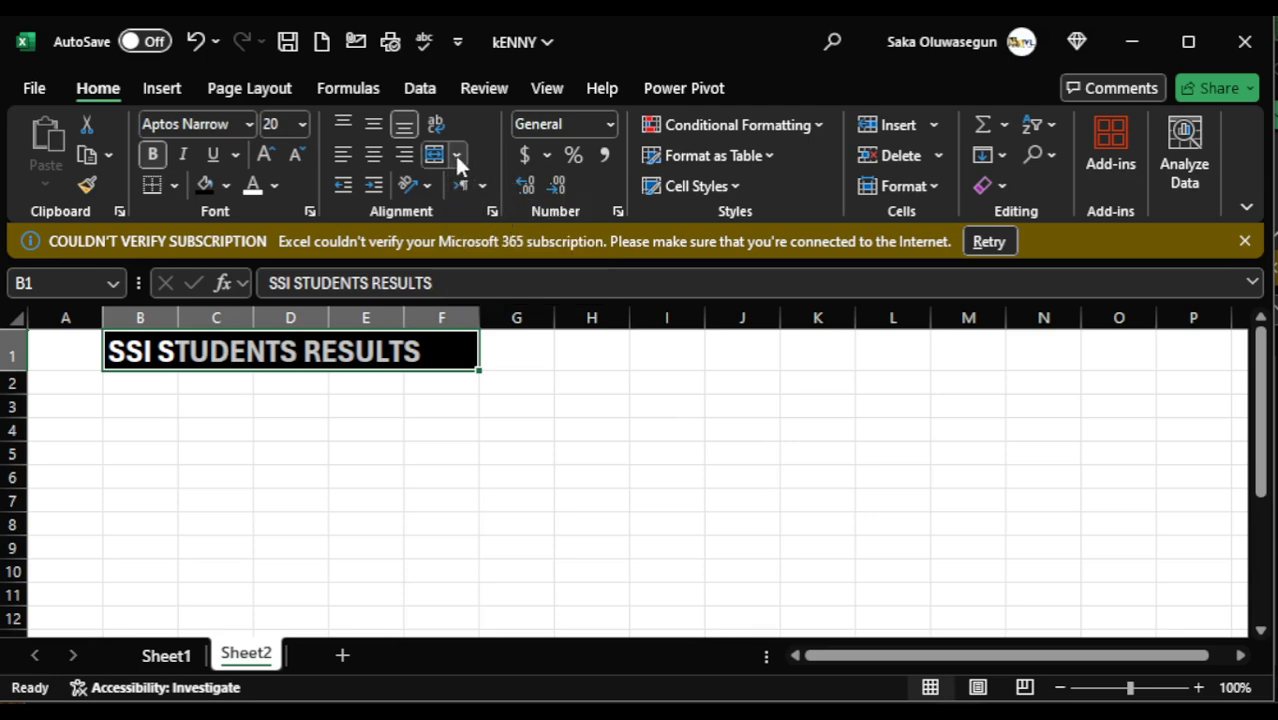
pyautogui.click(456, 157)
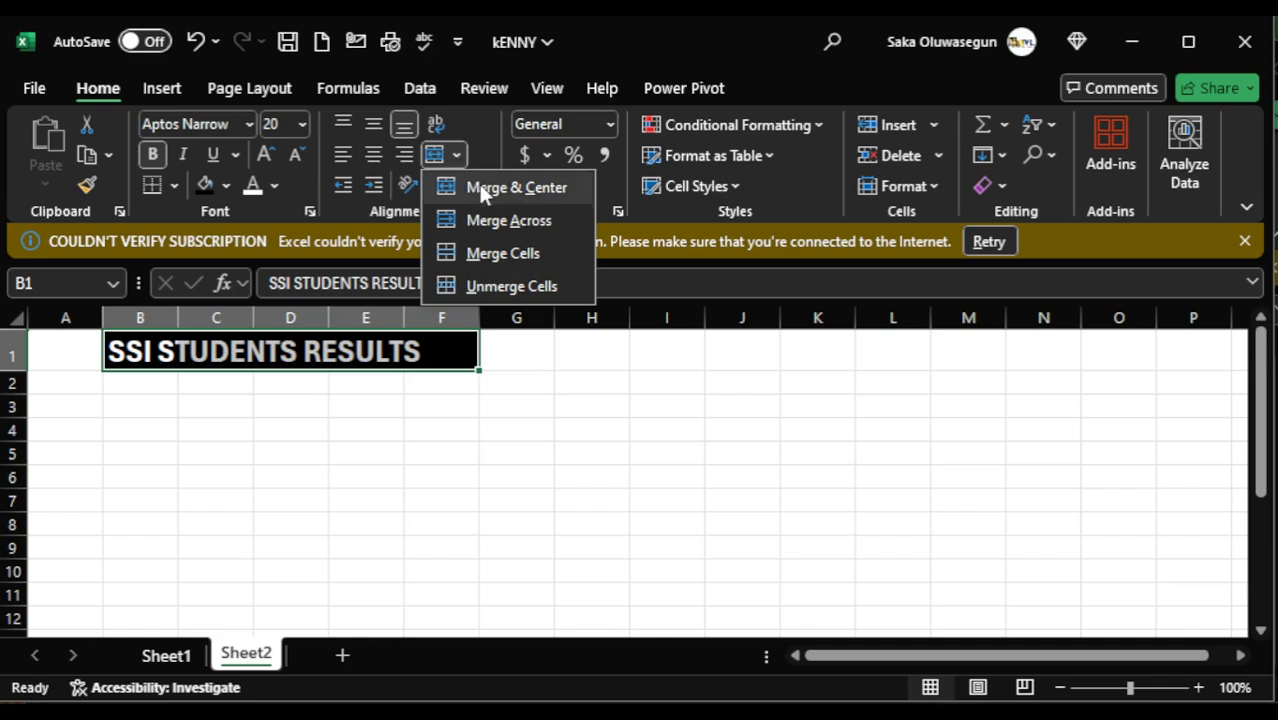
pyautogui.click(479, 186)
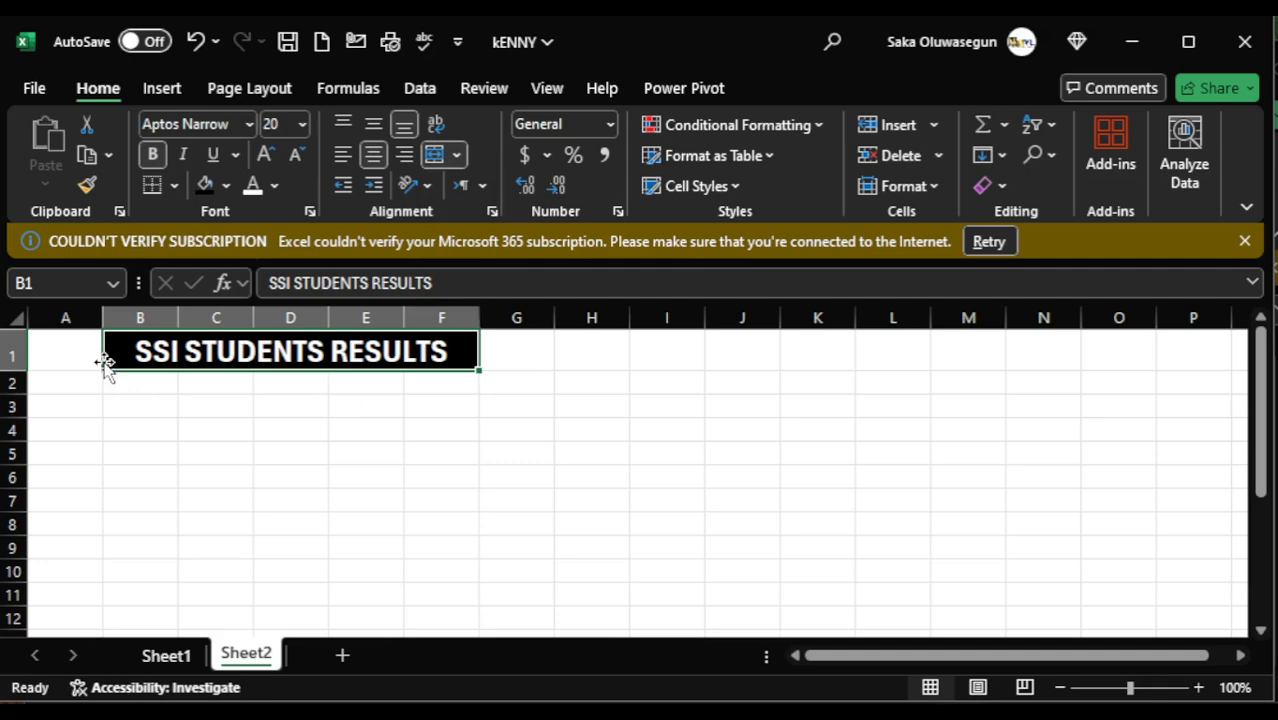
pyautogui.click(157, 478)
pyautogui.rightClick(157, 477)
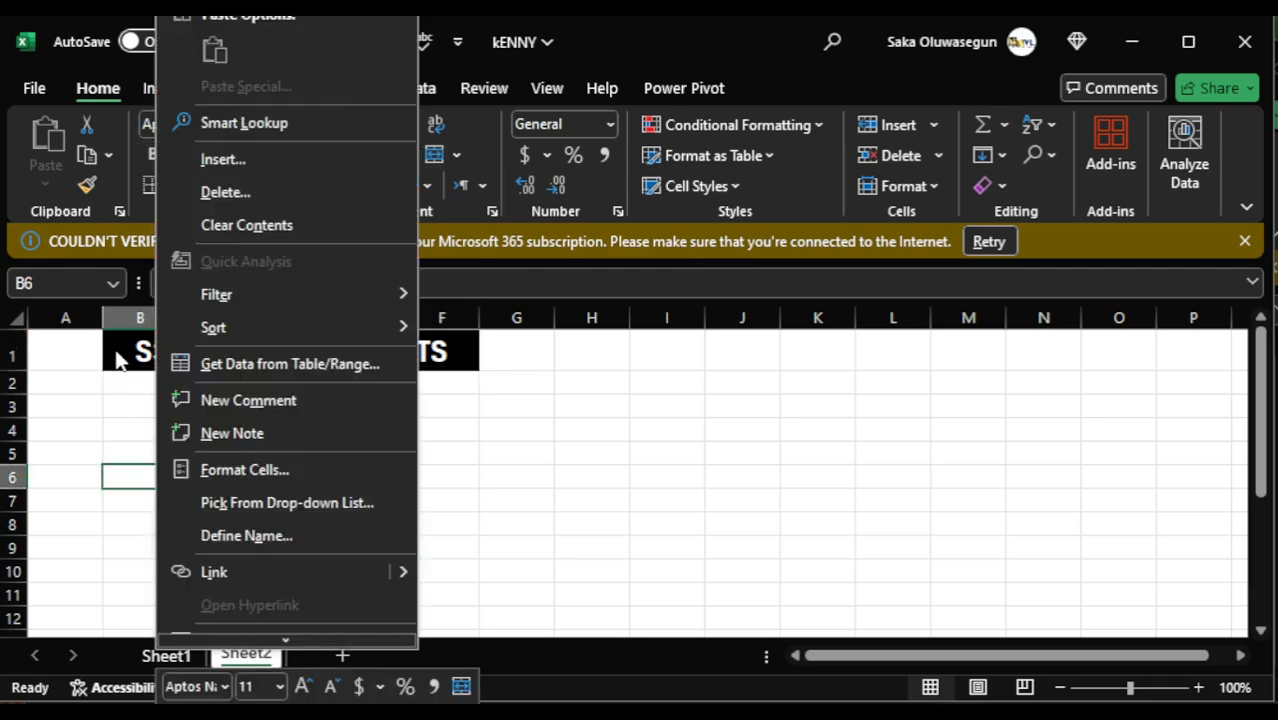
pyautogui.press('Escape')
# - Unmerge the title cells and merge and center the title across B1:N1 instead
pyautogui.click(120, 350)
pyautogui.moveTo(258, 342); pyautogui.dragTo(1047, 351)
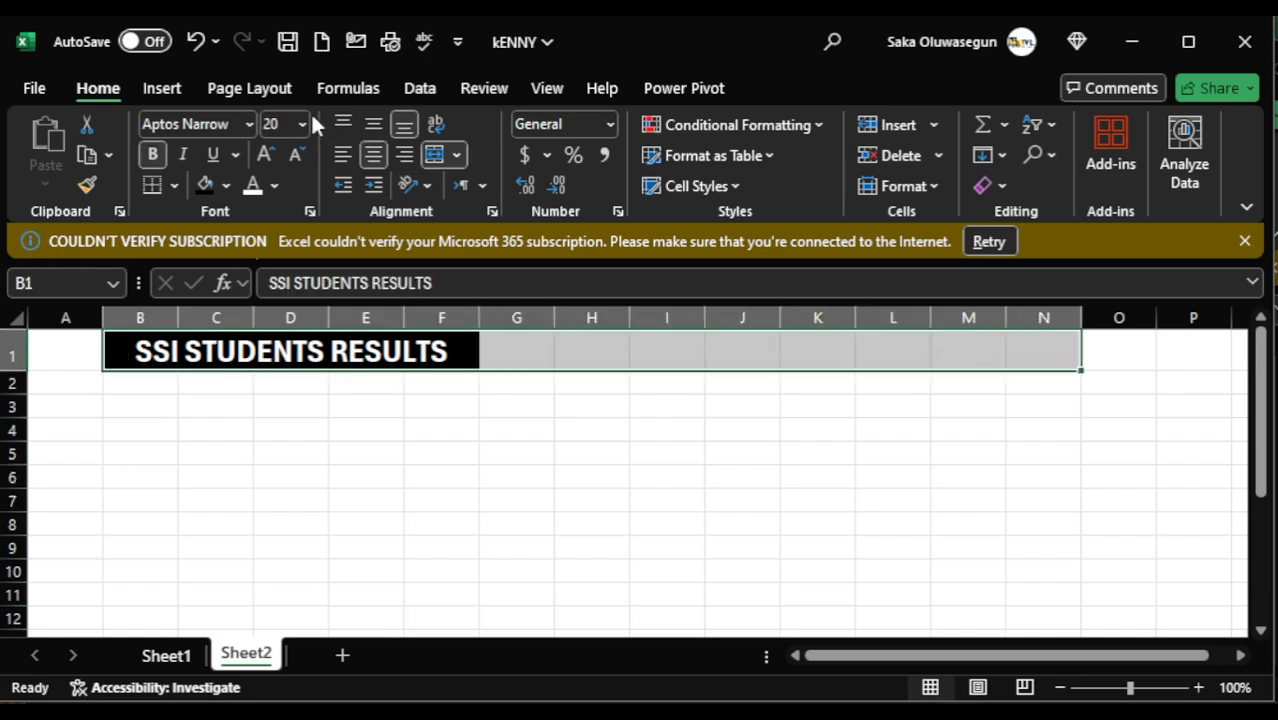
pyautogui.click(457, 153)
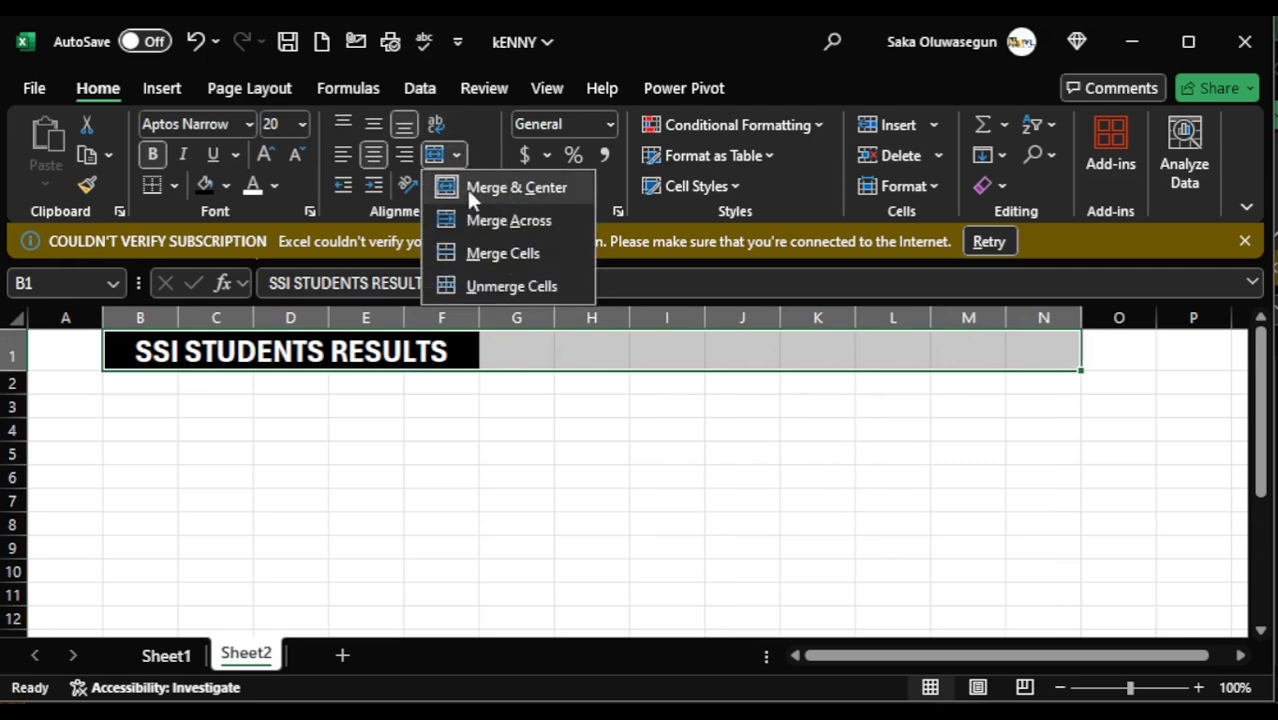
pyautogui.click(469, 190)
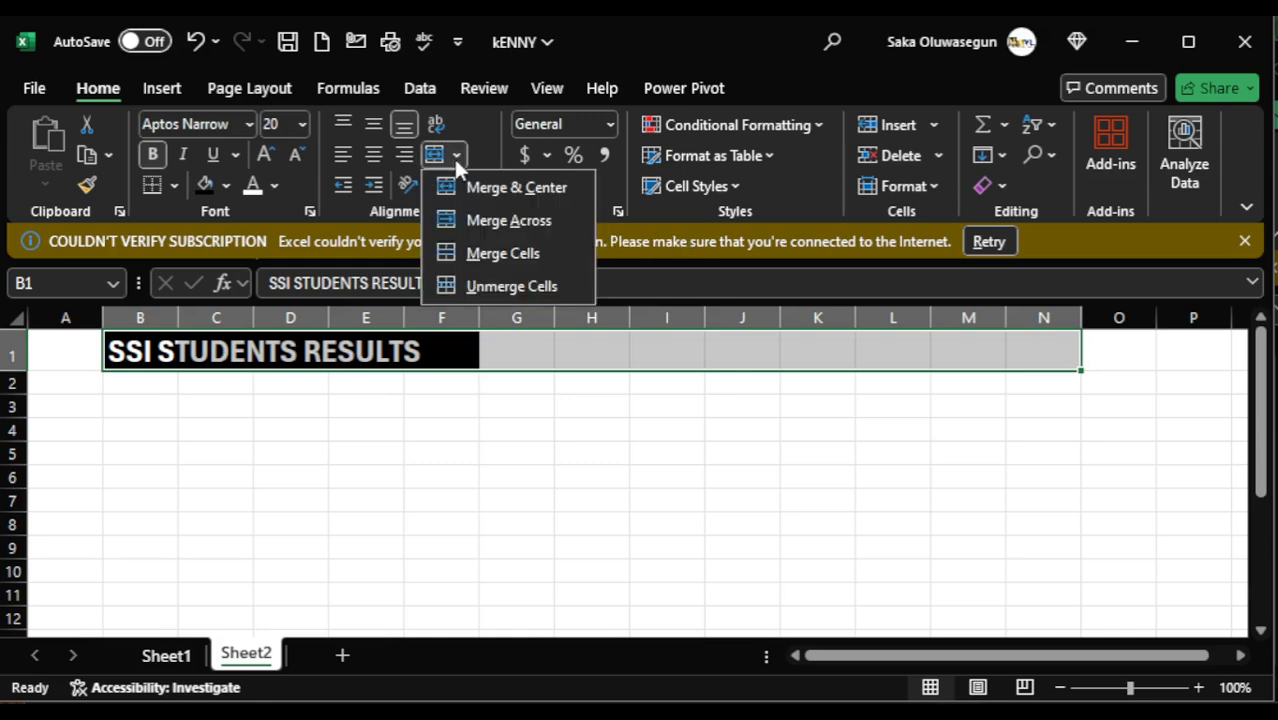
pyautogui.click(502, 196)
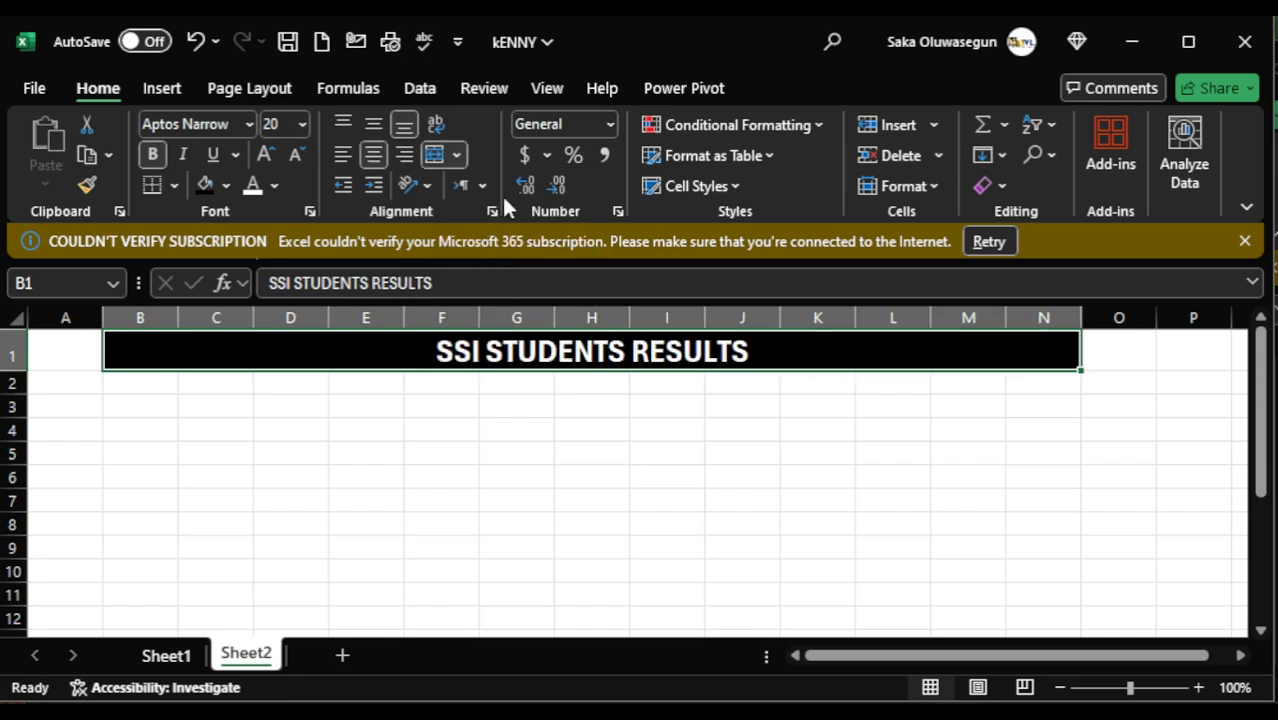
pyautogui.click(589, 449)
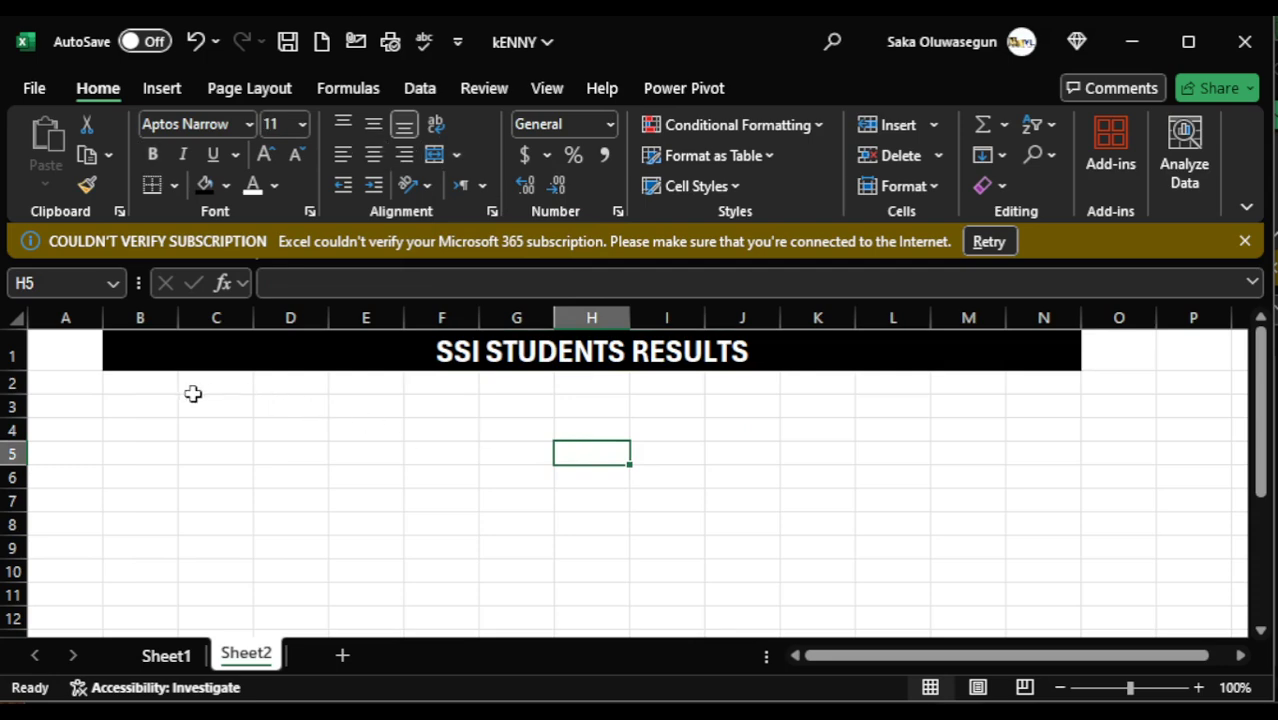
# - Enter the column heading NAME in cell B2 below the title
pyautogui.click(155, 389)
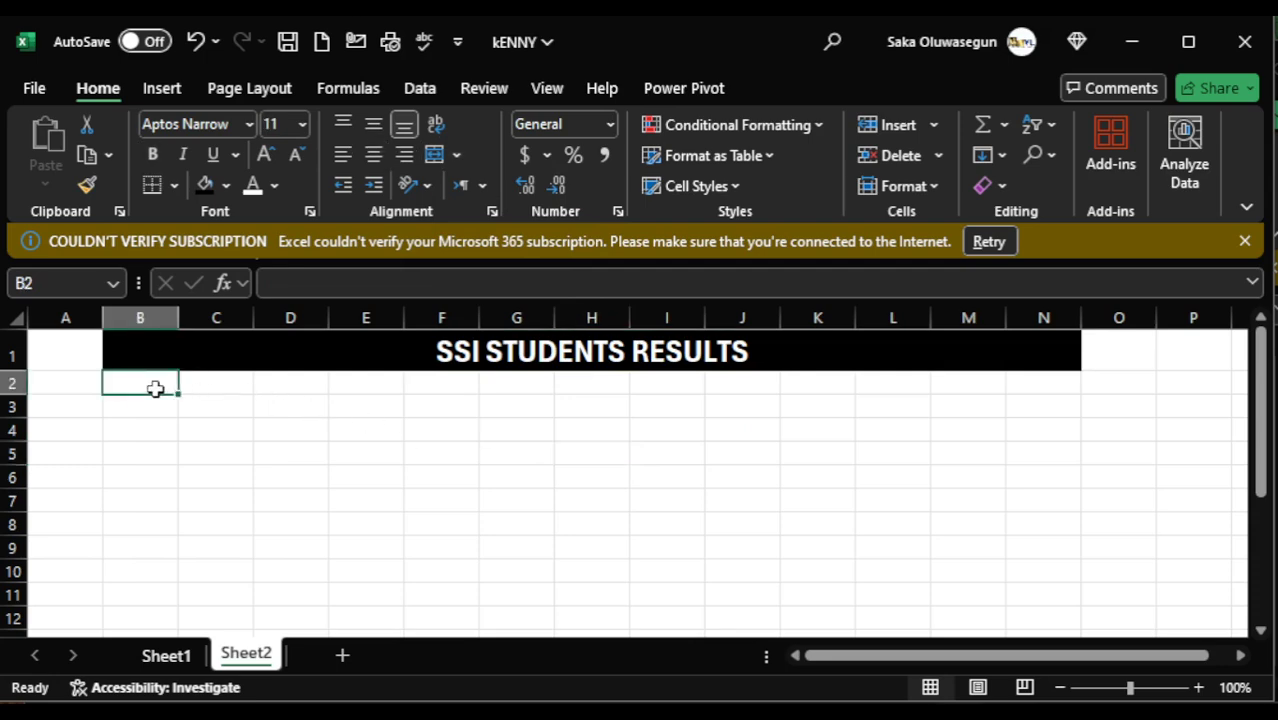
pyautogui.write('NAME')
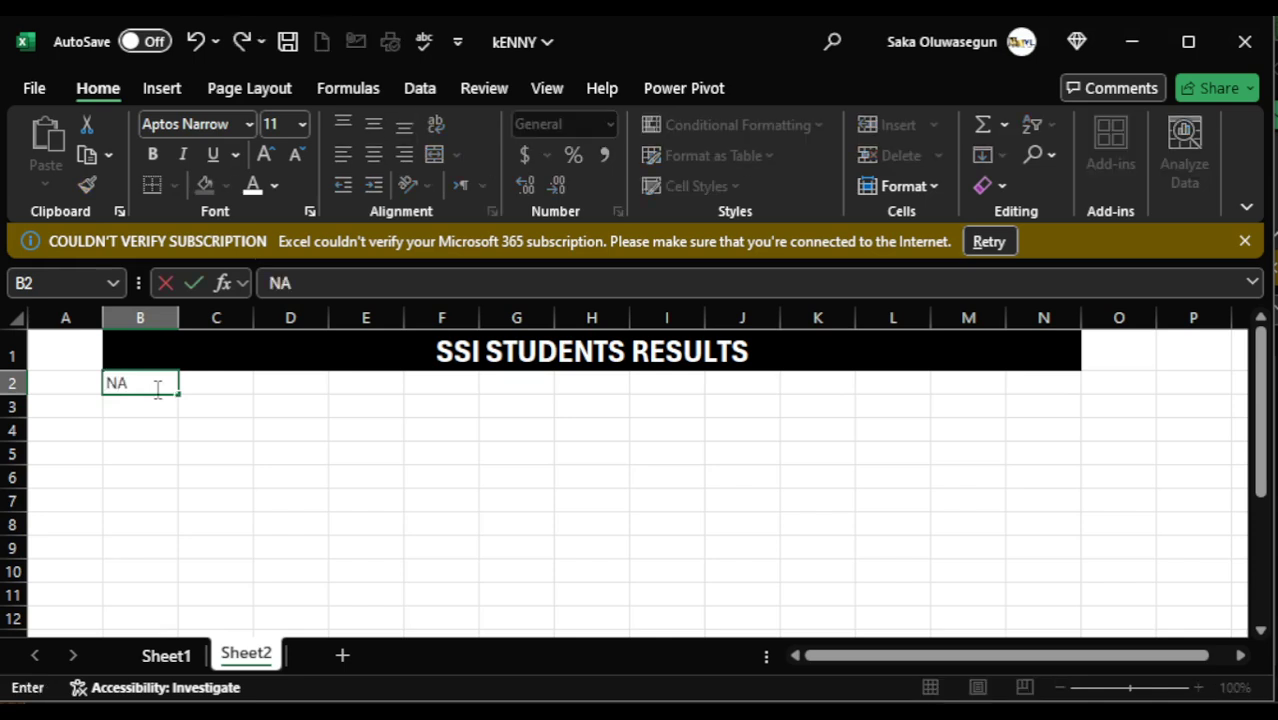
pyautogui.click(228, 383)
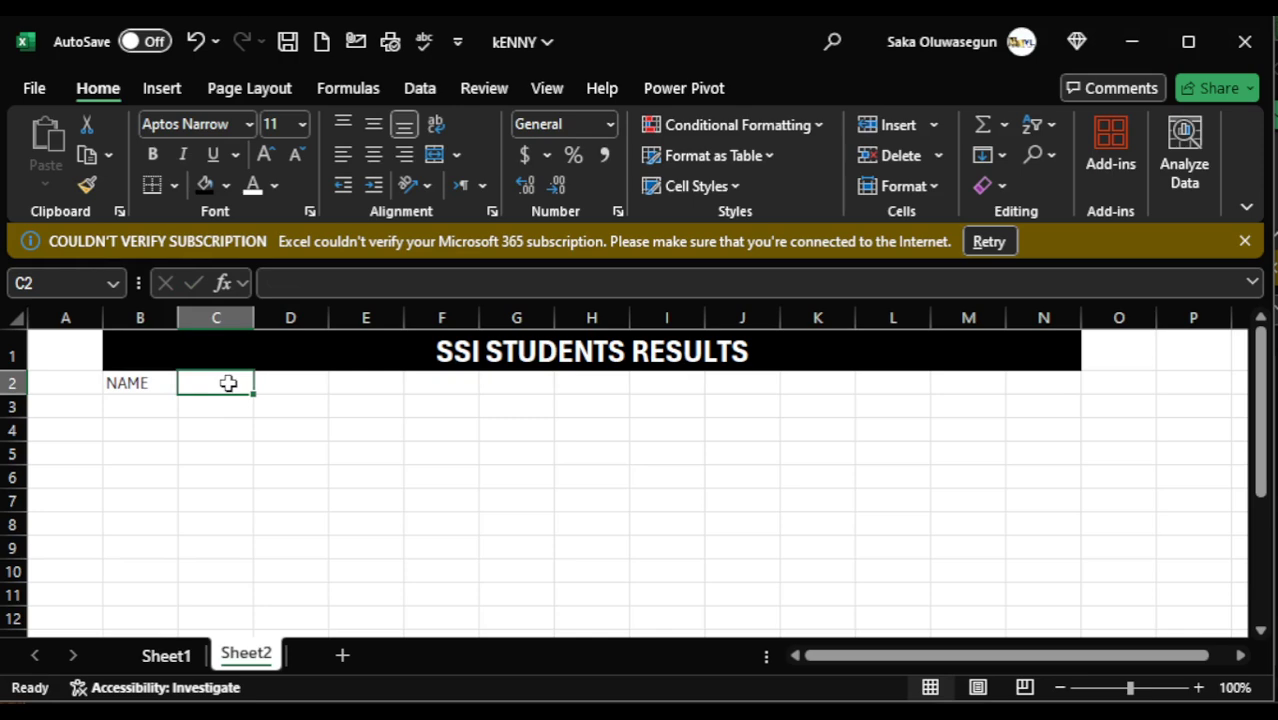
pyautogui.write('CLASS')
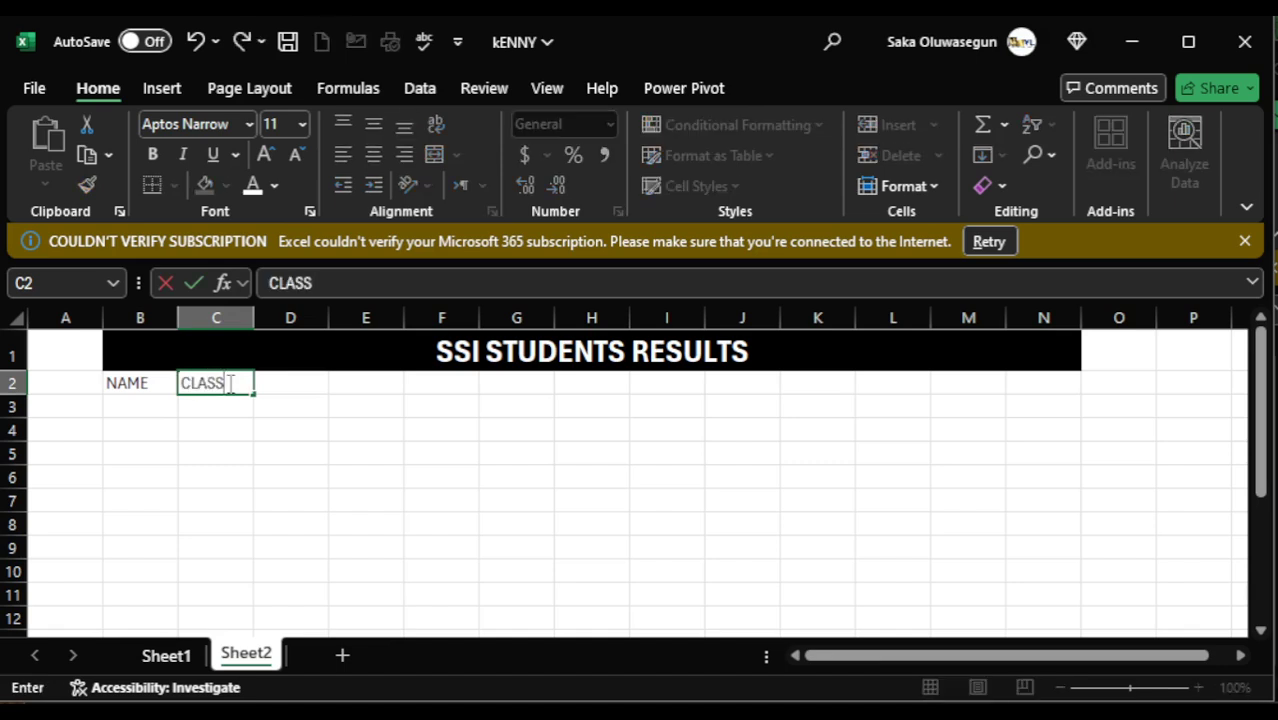
pyautogui.press('Tab')
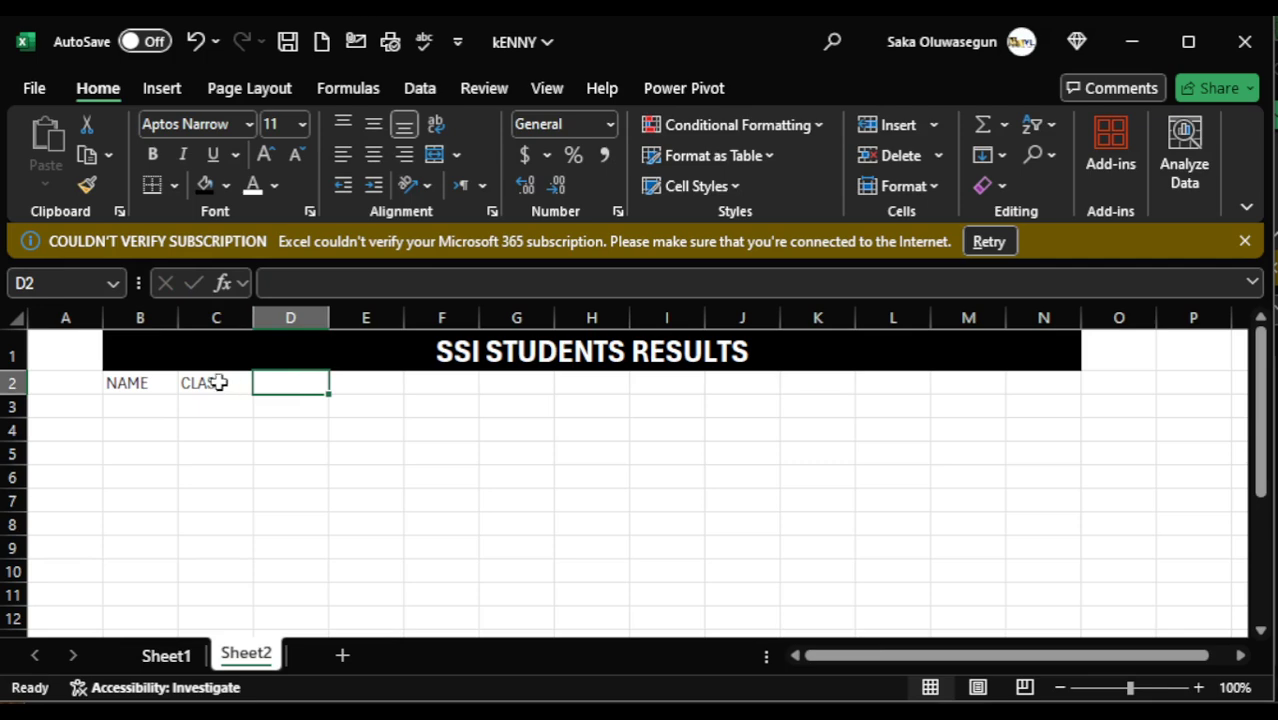
pyautogui.click(214, 383)
pyautogui.press('BackSpace')
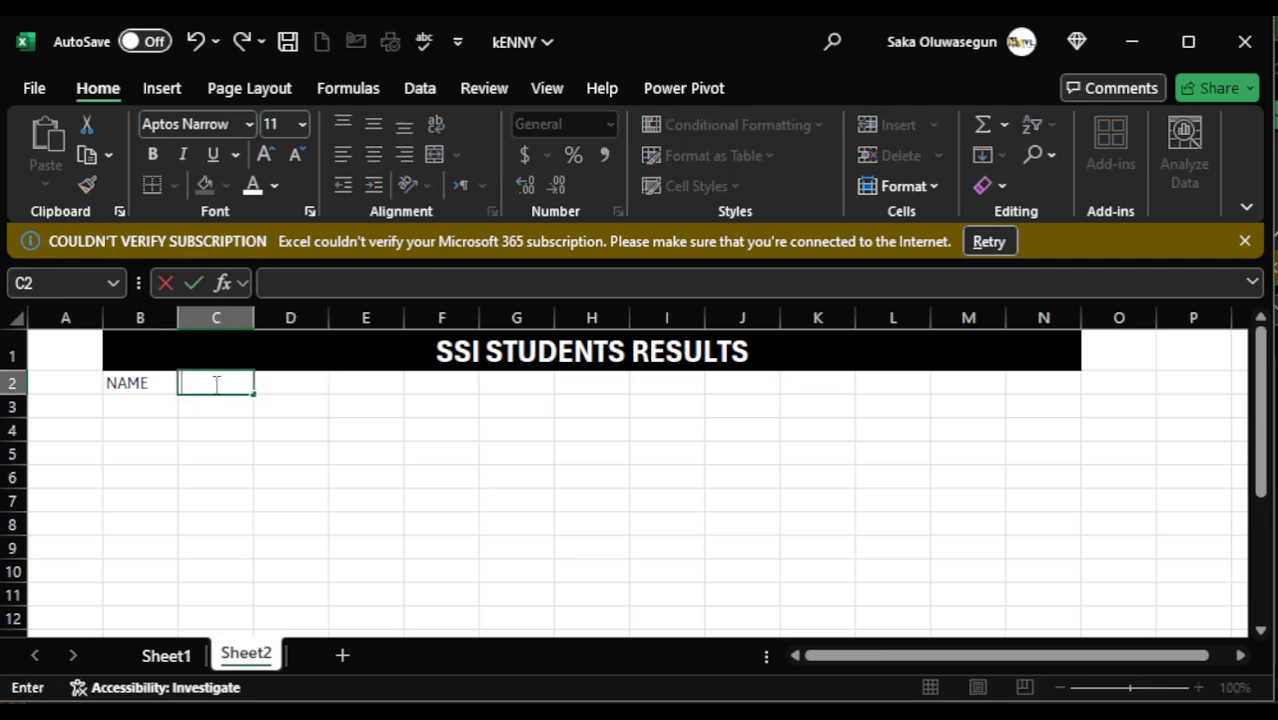
# - Enter the column headings 1ST TEST in cell C2 and 2ND TEST in cell D2
pyautogui.write('1ST TEST')
pyautogui.press('Tab')
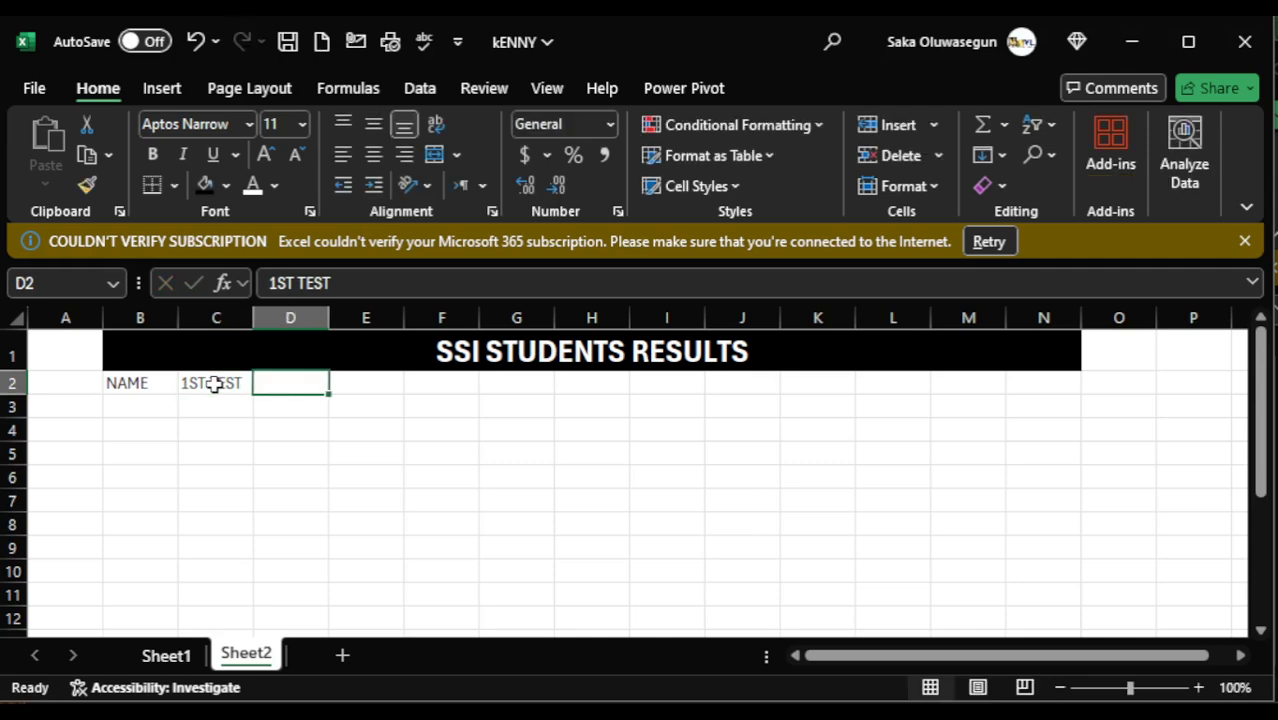
pyautogui.write('2N')
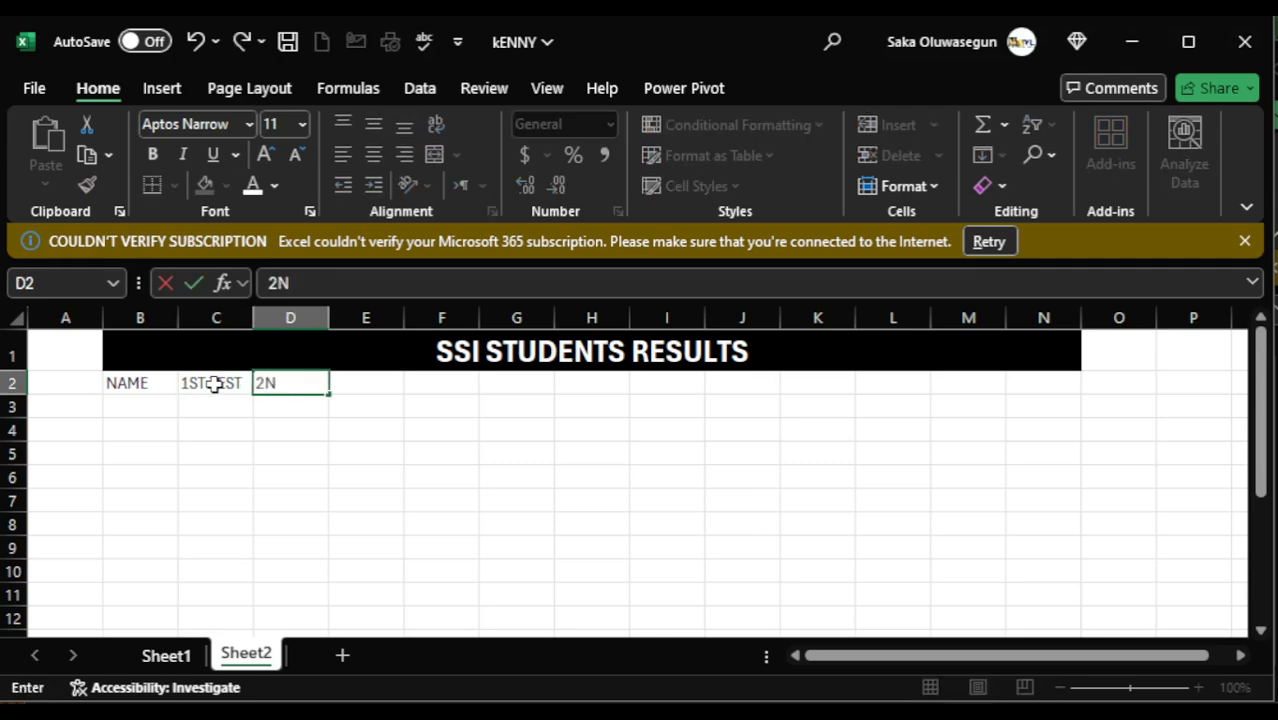
pyautogui.write('D TEST')
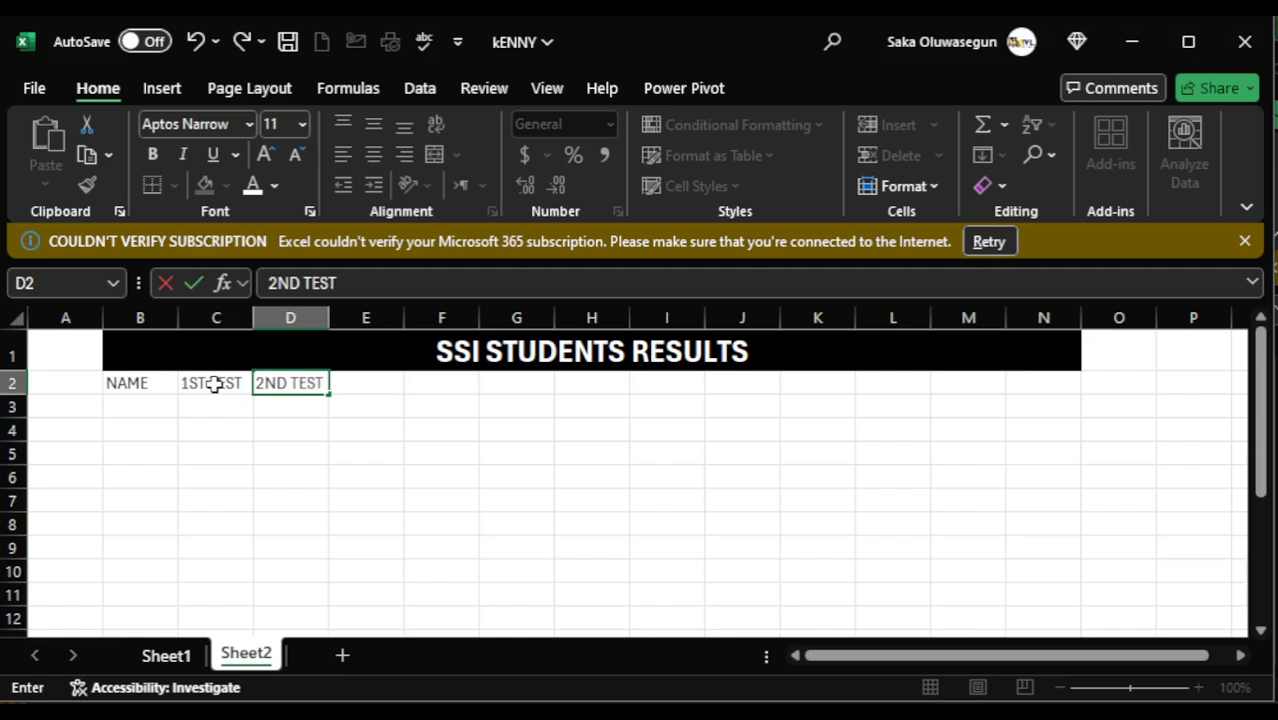
pyautogui.press('Tab')
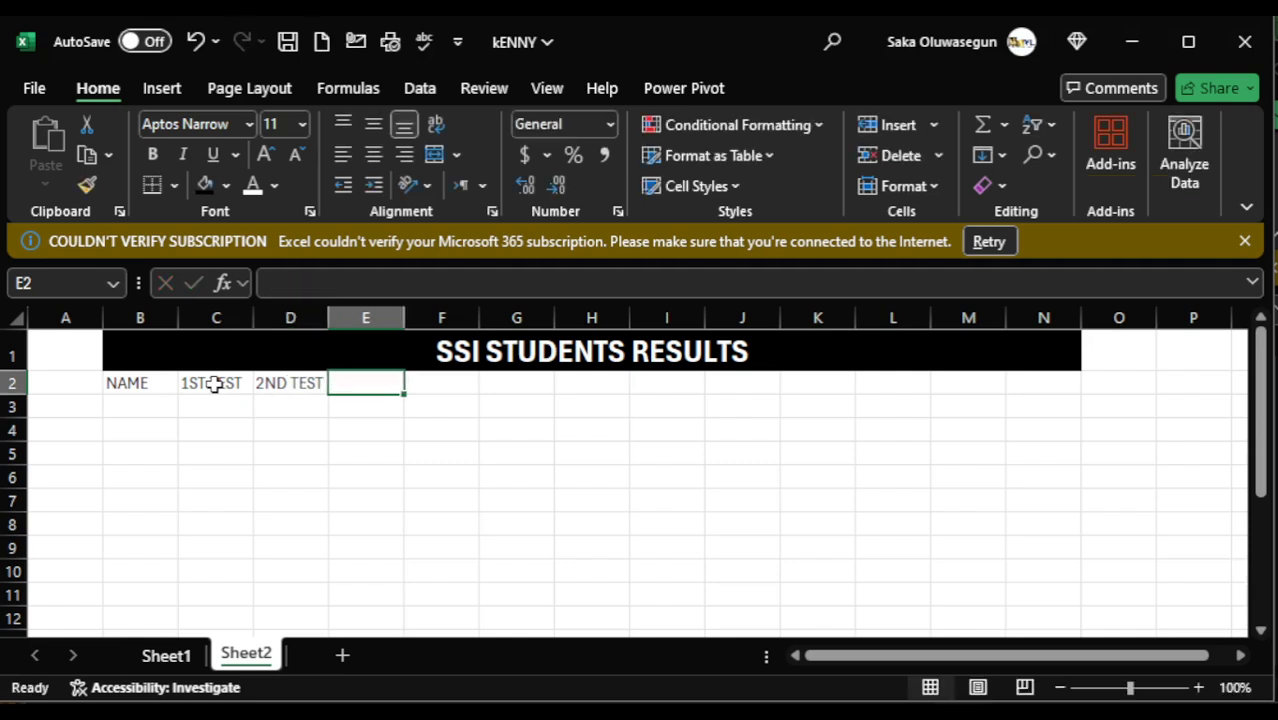
pyautogui.write('EXA')
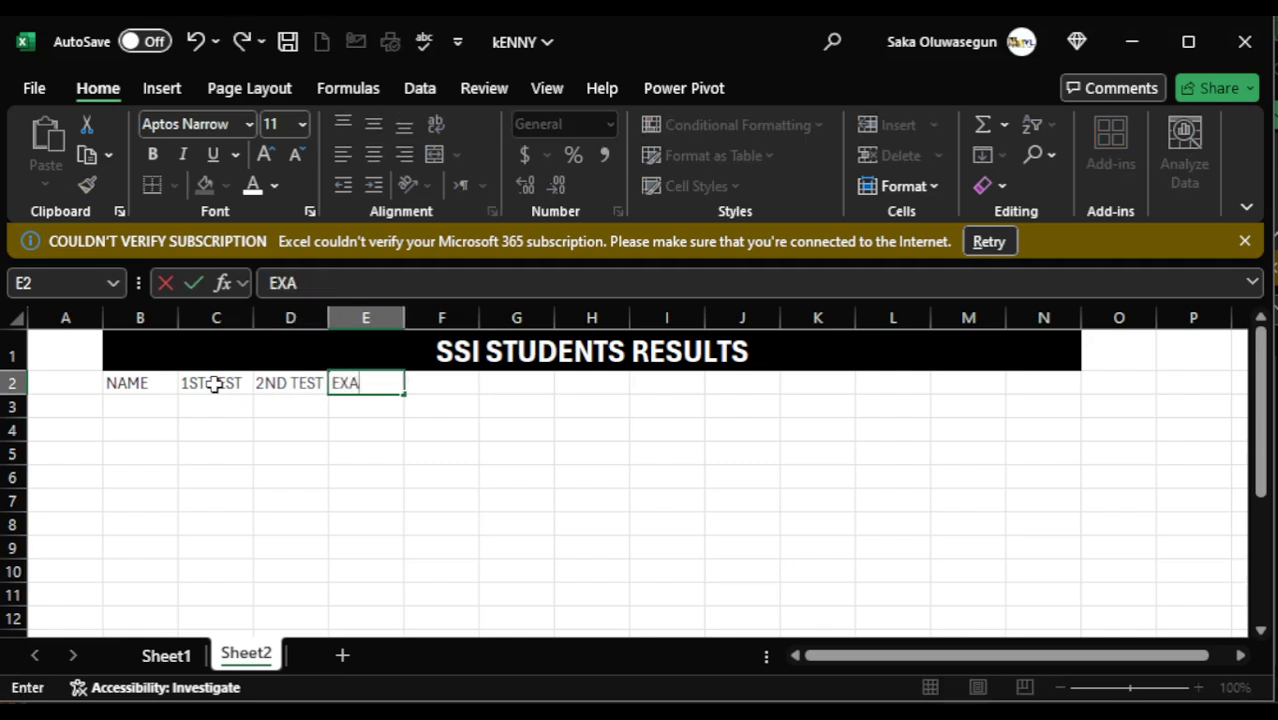
pyautogui.write('M')
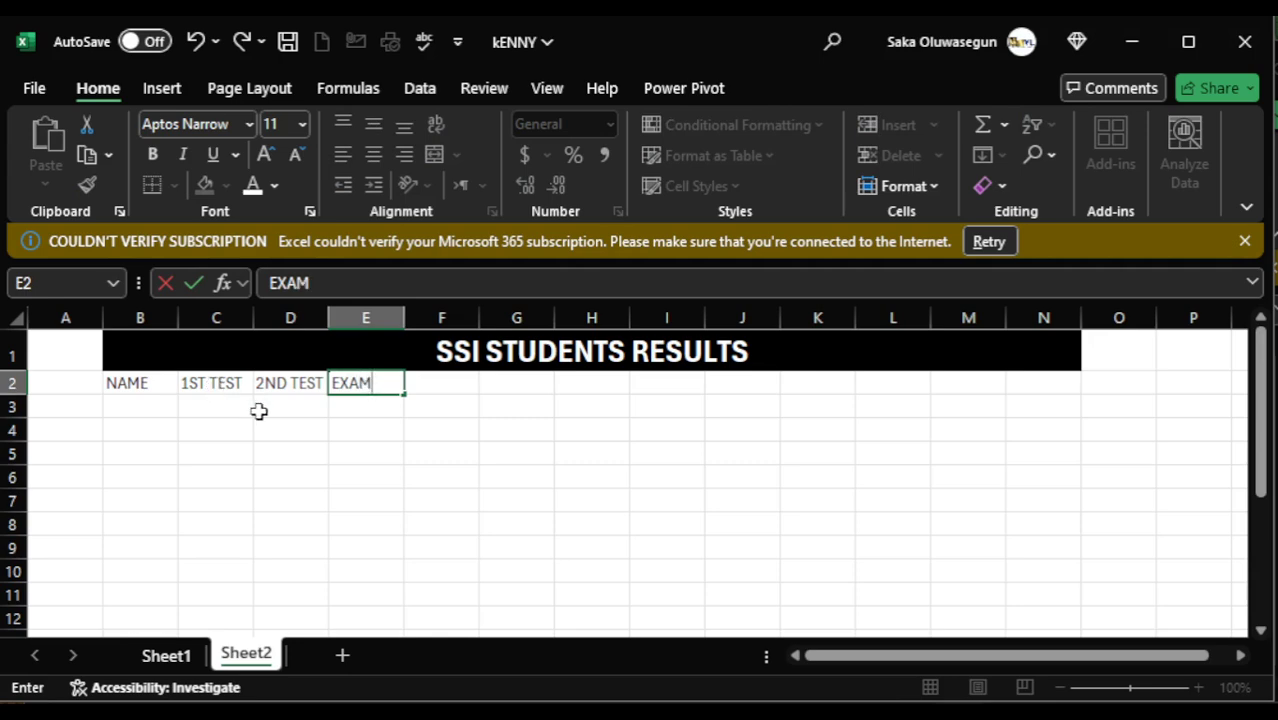
pyautogui.press('Tab')
pyautogui.write('T')
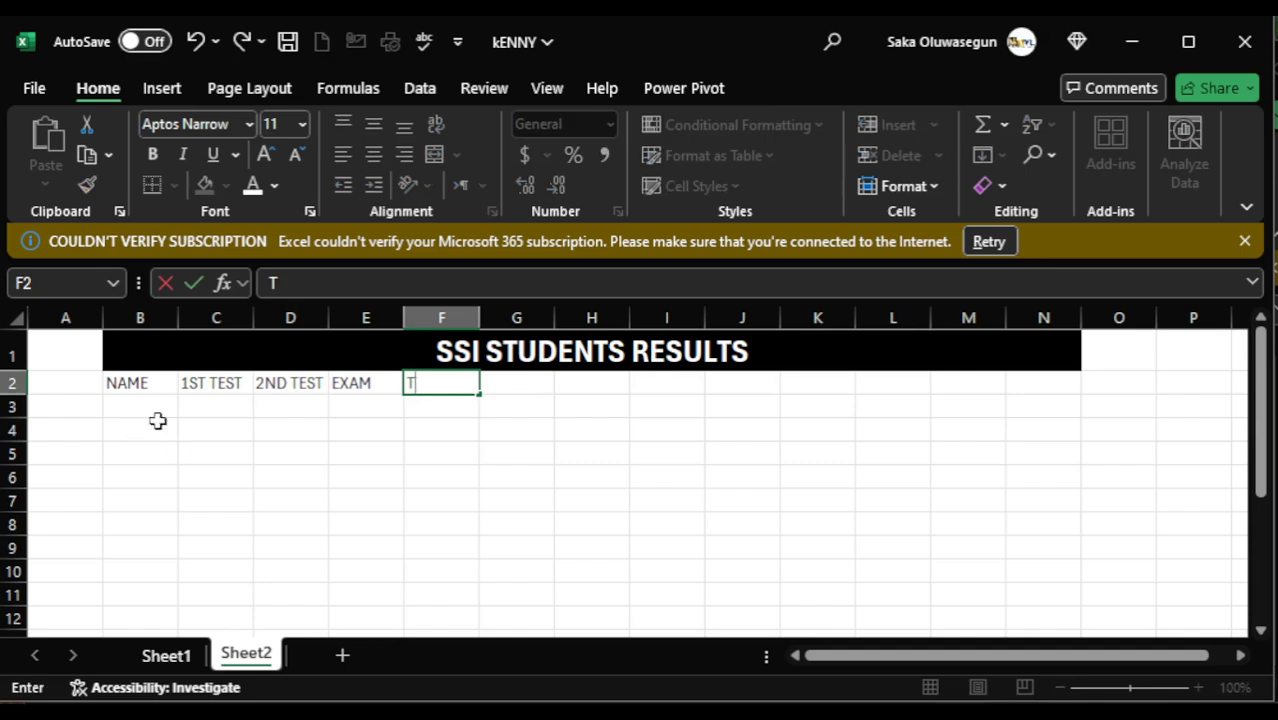
# - Replace the contents of cell E2 with the column heading TOTAL
pyautogui.click(366, 383)
pyautogui.press('BackSpace')
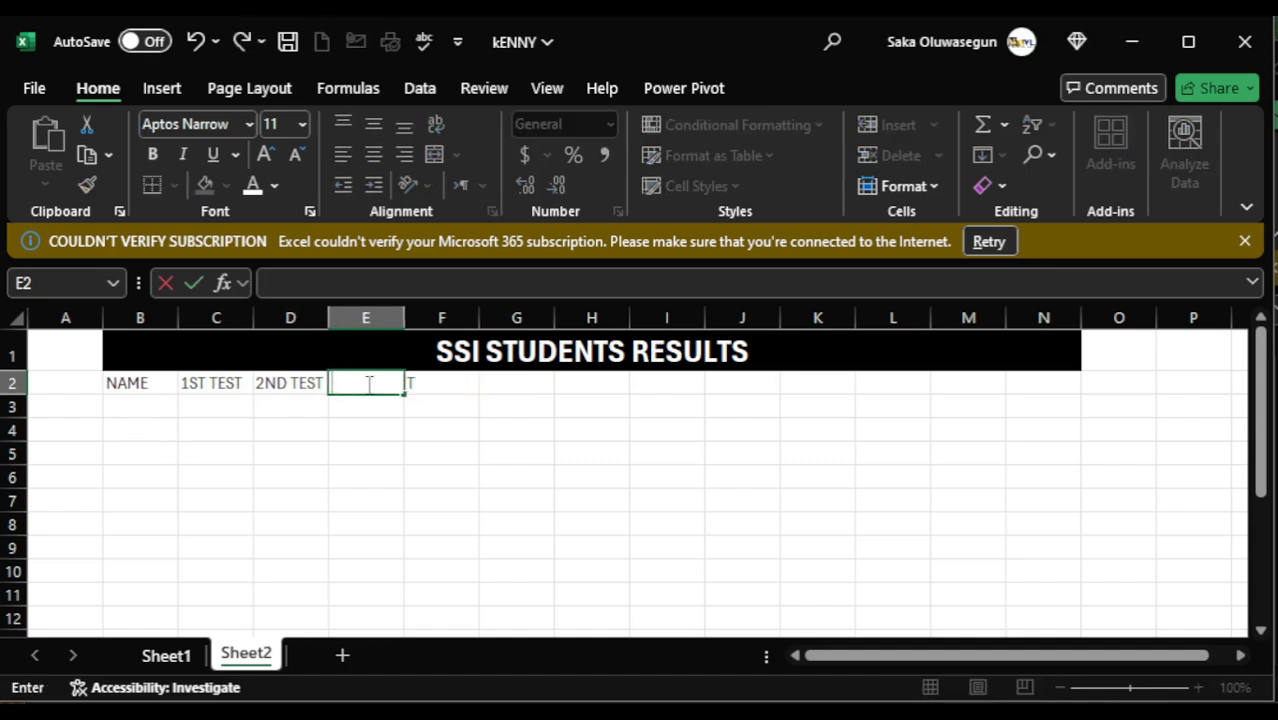
pyautogui.write('TOTAL')
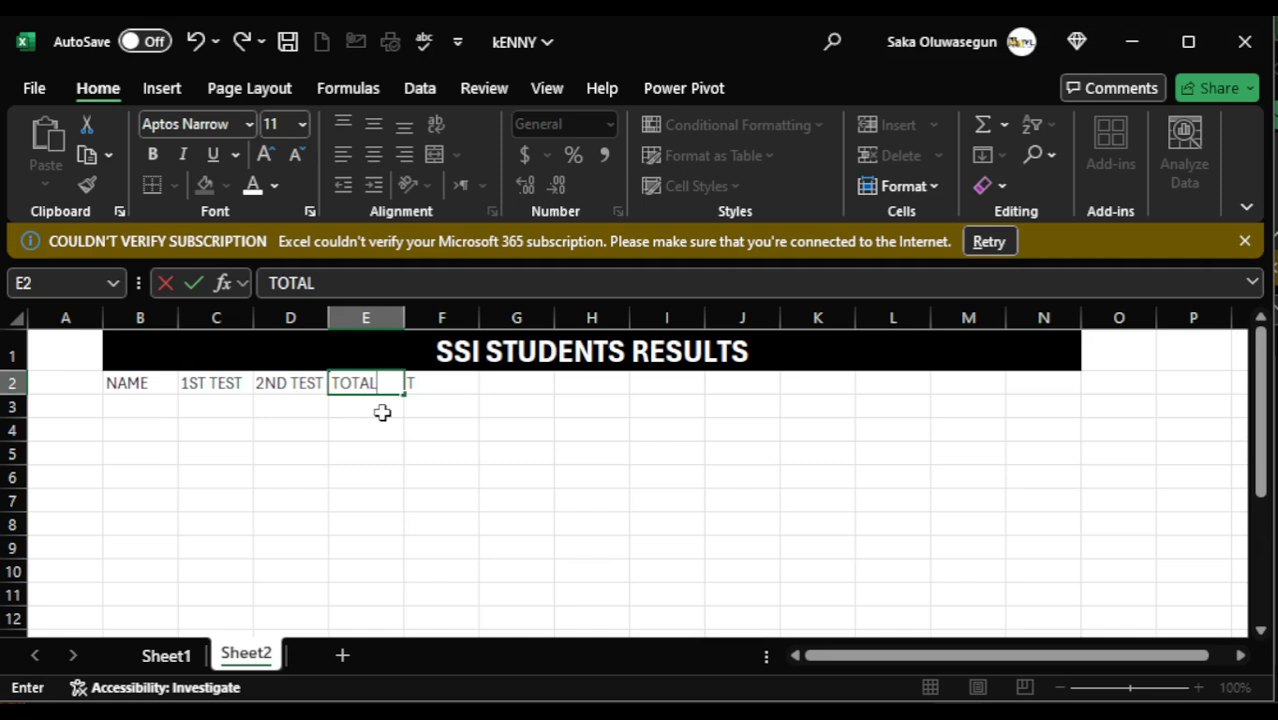
pyautogui.click(388, 415)
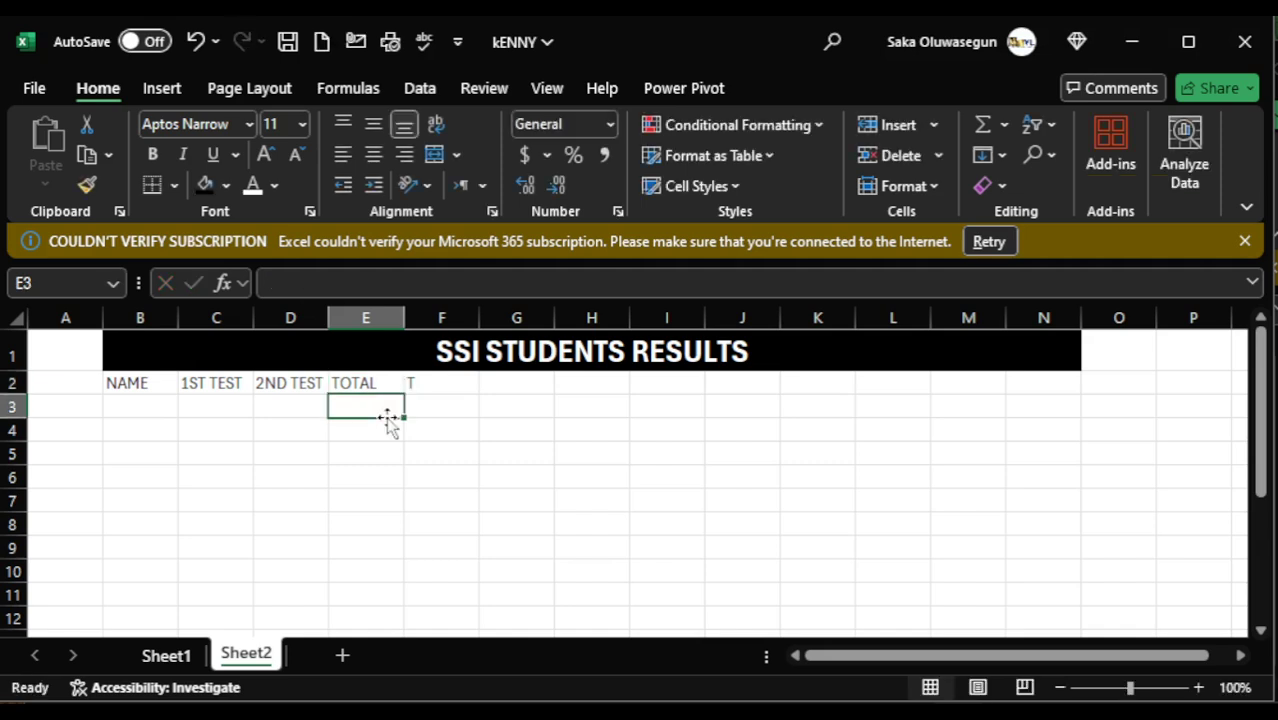
# - Enter the first two students' full names in cells B3 and B4 under the NAME heading
pyautogui.click(135, 410)
pyautogui.write('AD')
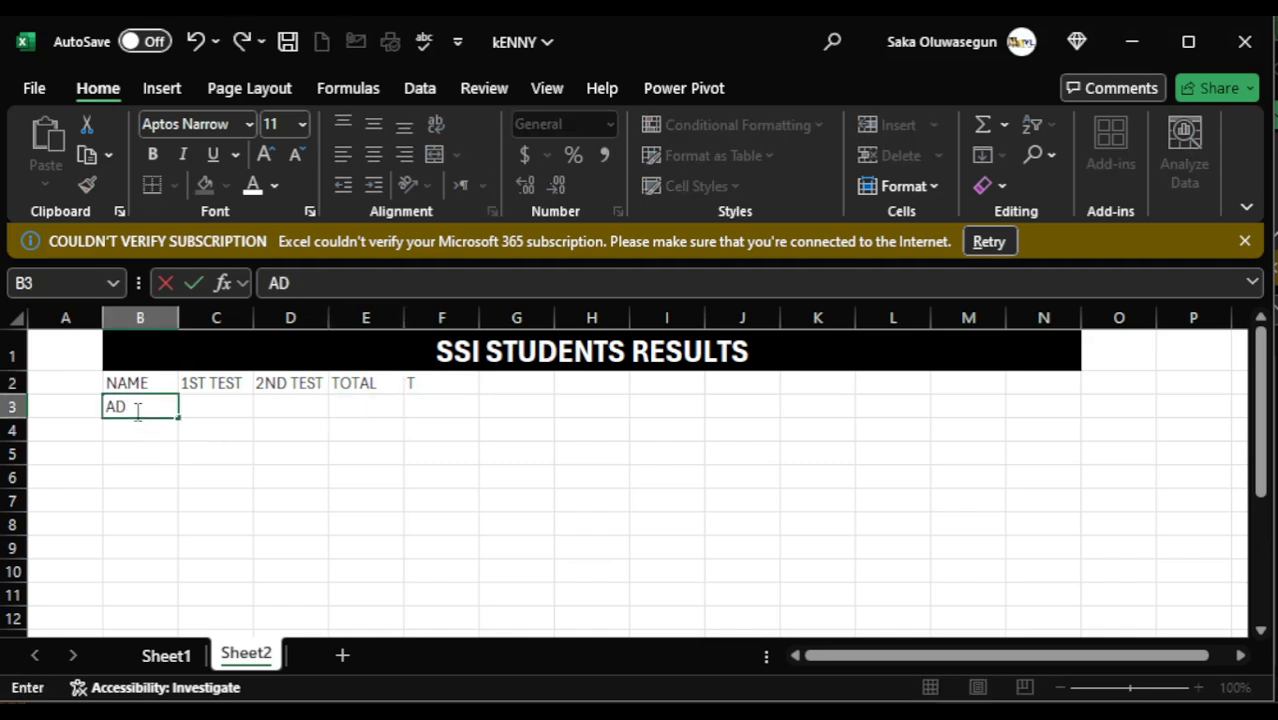
pyautogui.write('E OLA')
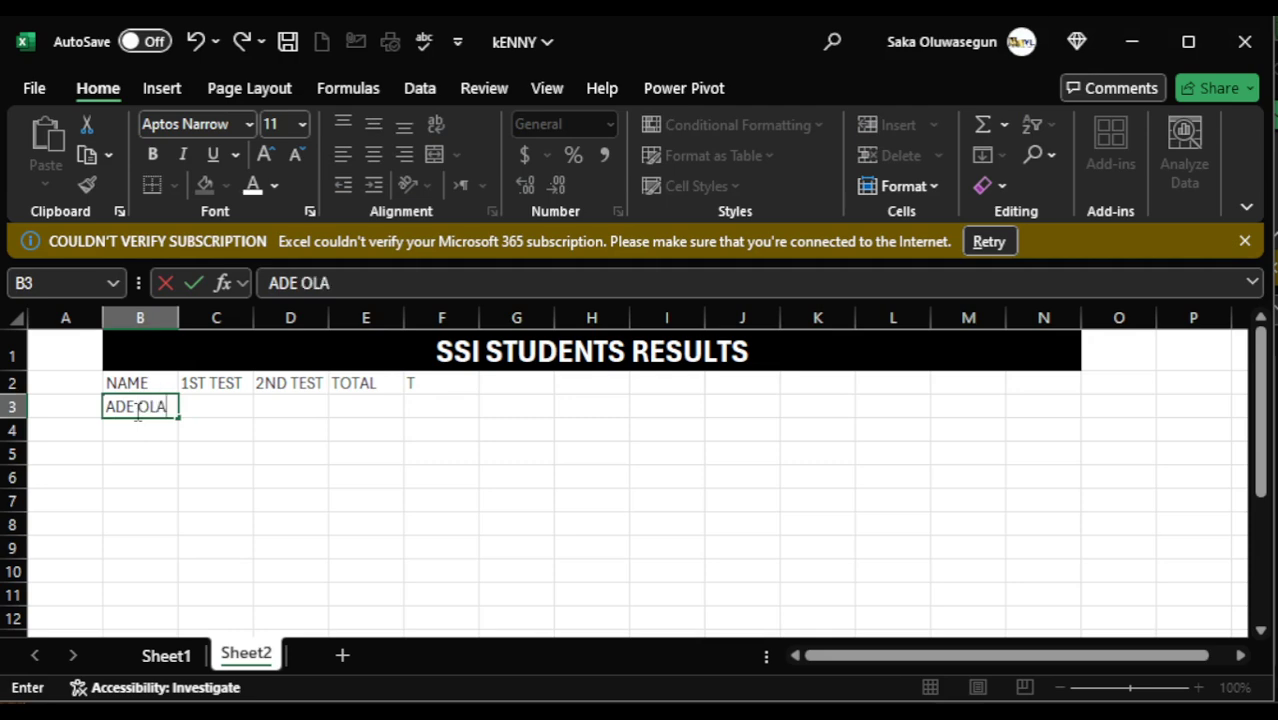
pyautogui.press('Return')
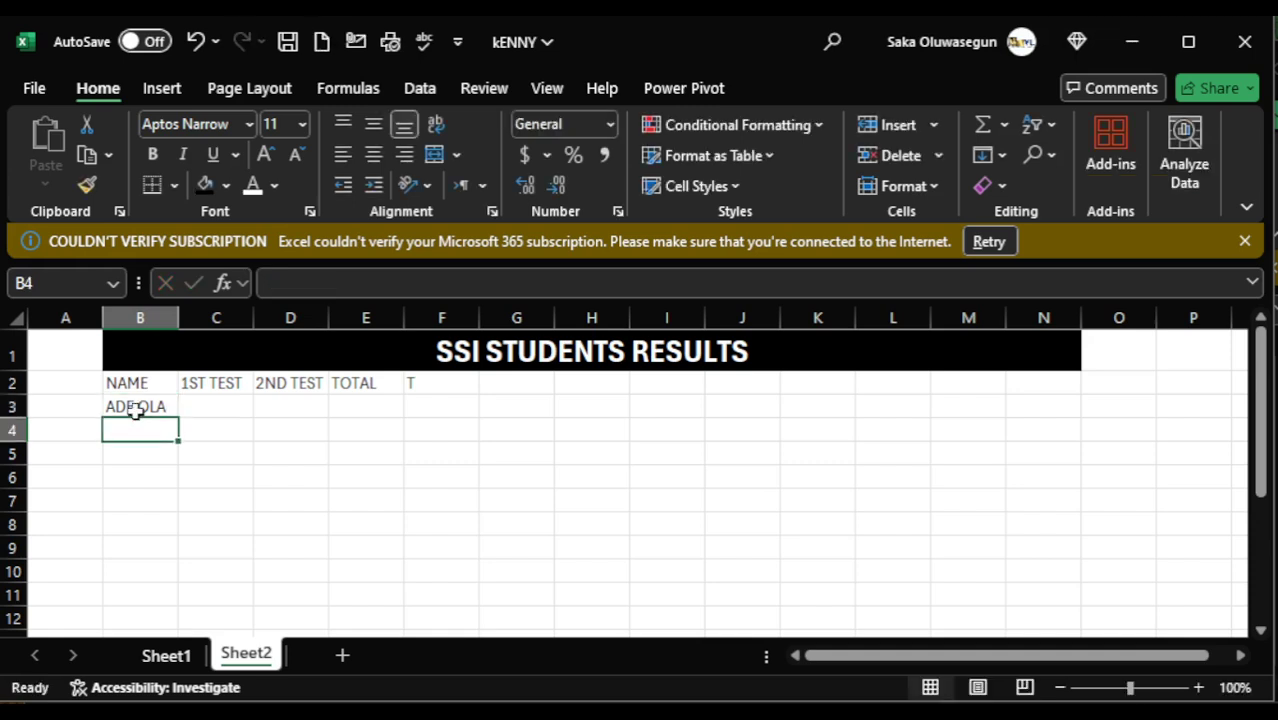
pyautogui.write('BOLA TUNDE')
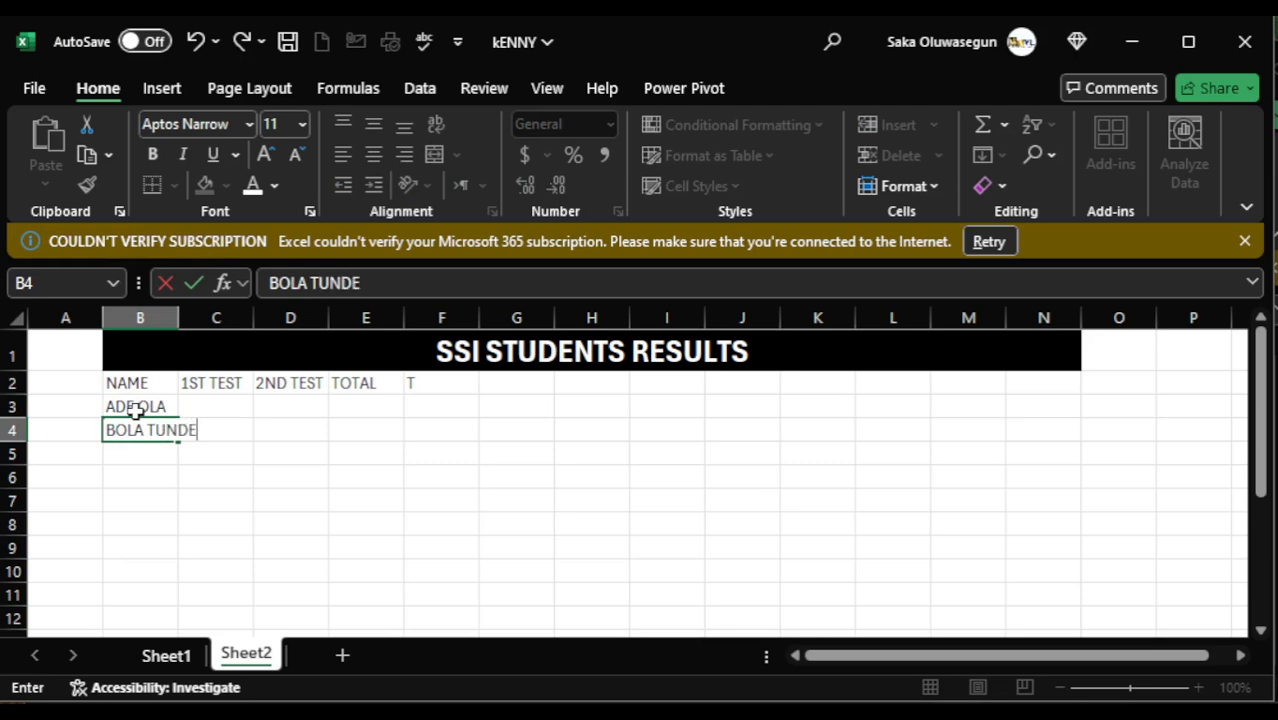
pyautogui.press('Return')
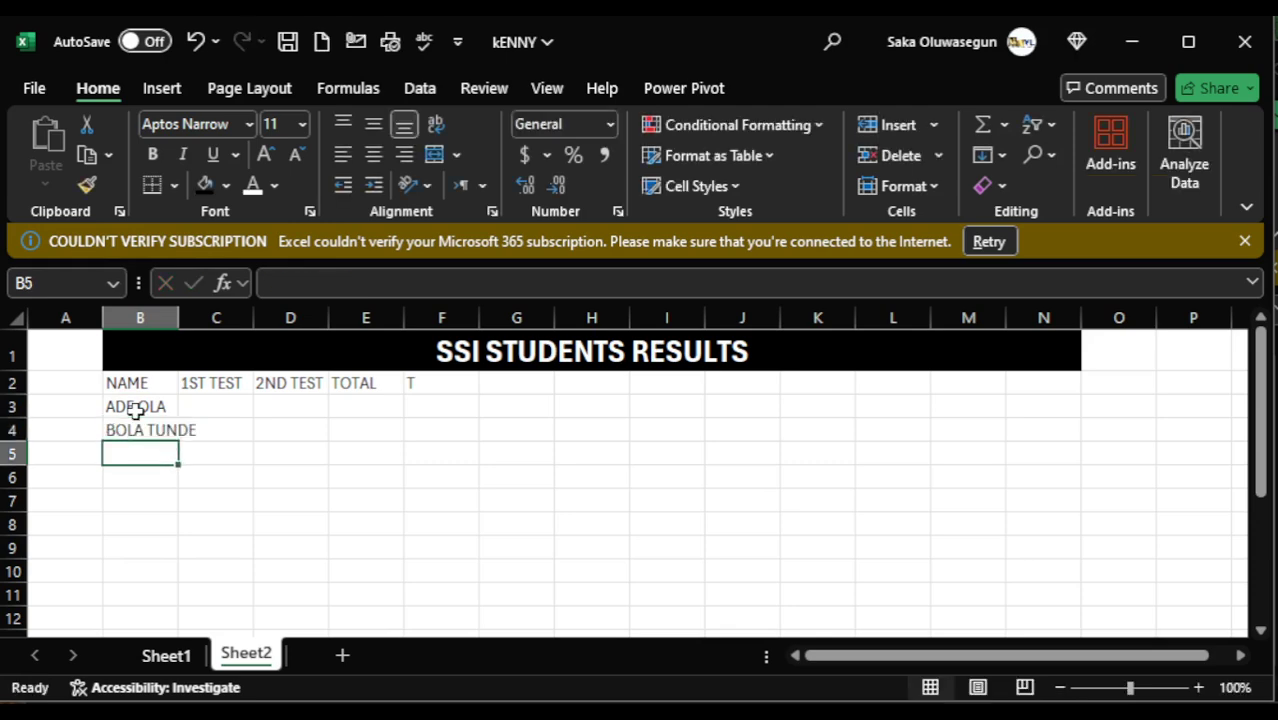
# - Enter three more students' full names in cells B5, B6 and B7
pyautogui.write('OLA')
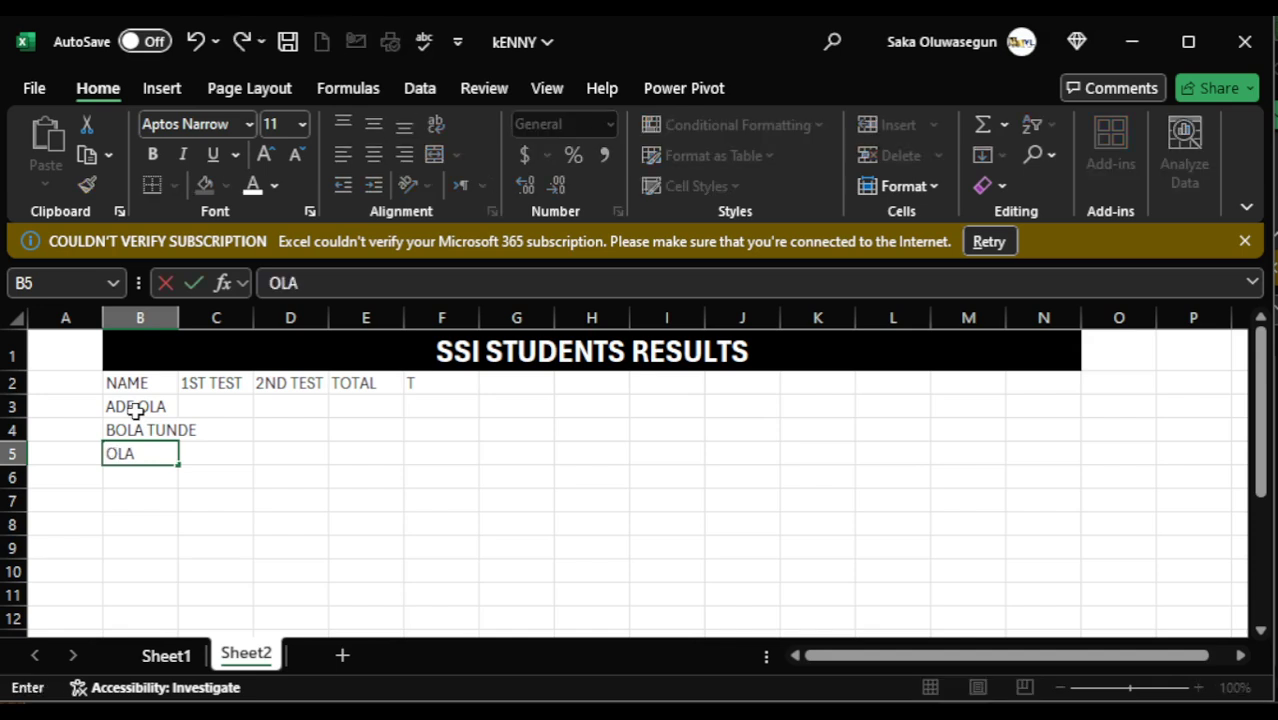
pyautogui.write('BODE W')
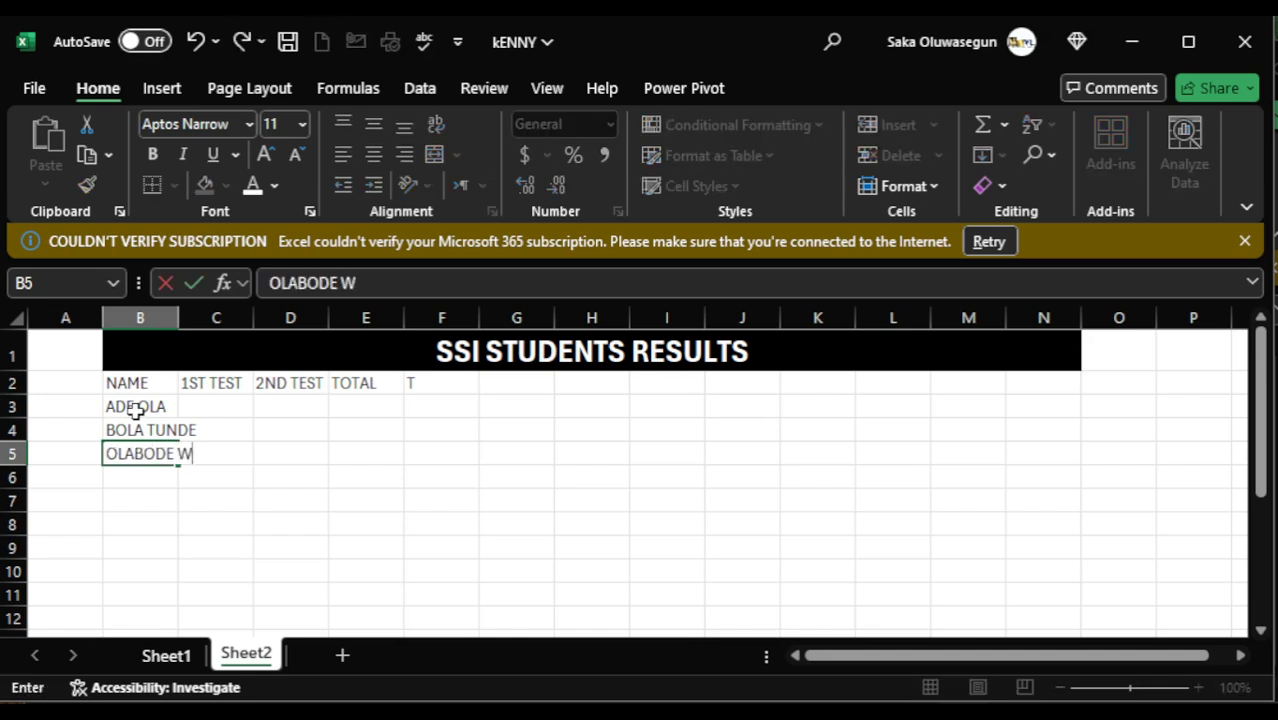
pyautogui.write('ALE')
pyautogui.press('Return')
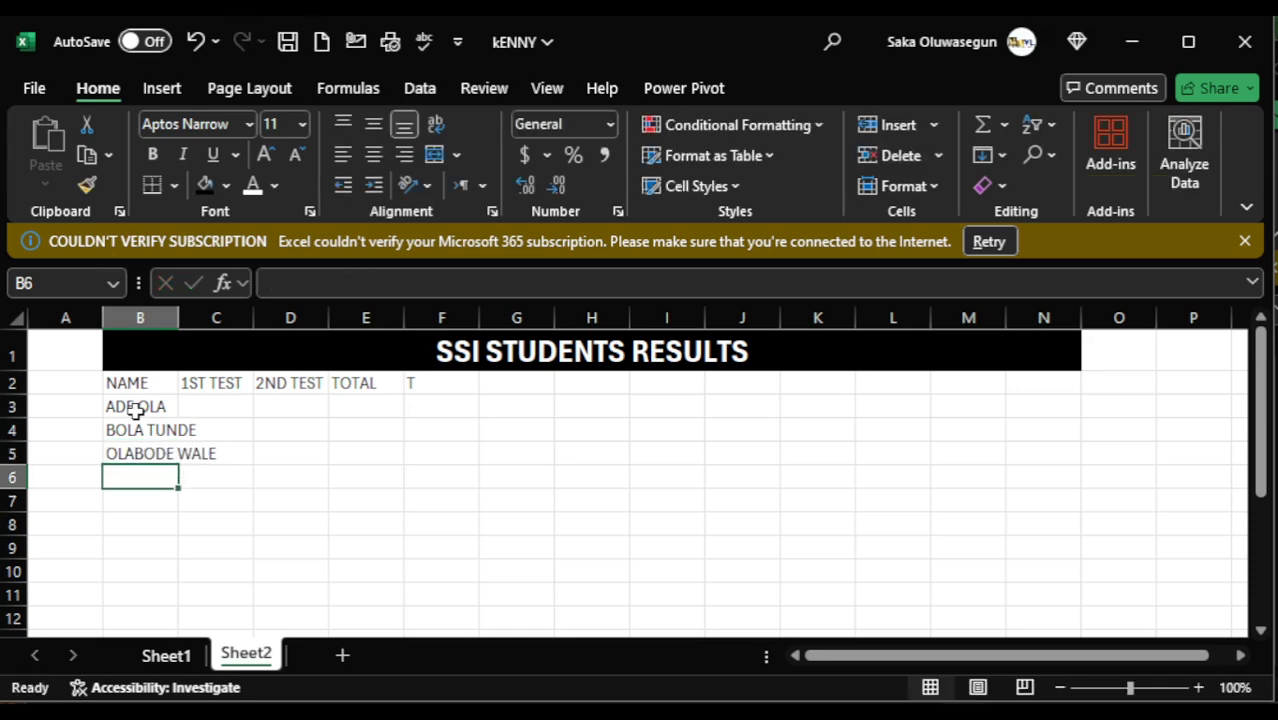
pyautogui.write('BOLA ')
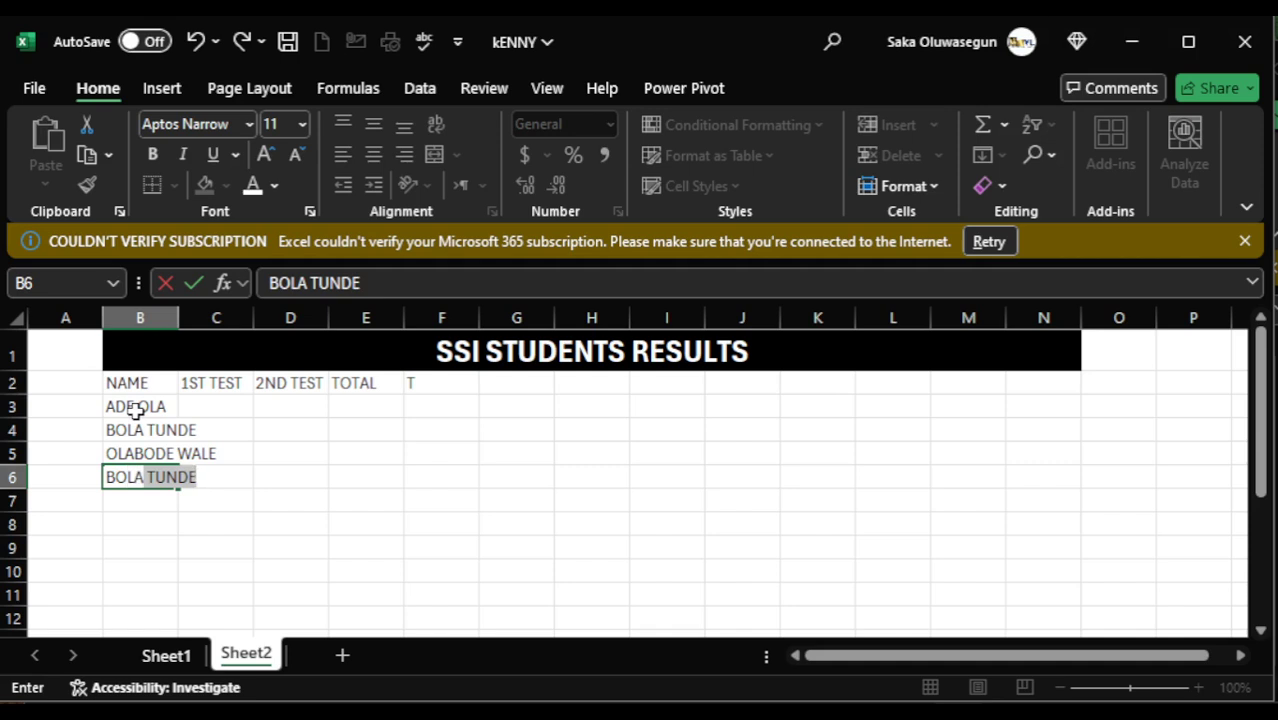
pyautogui.write('ABI')
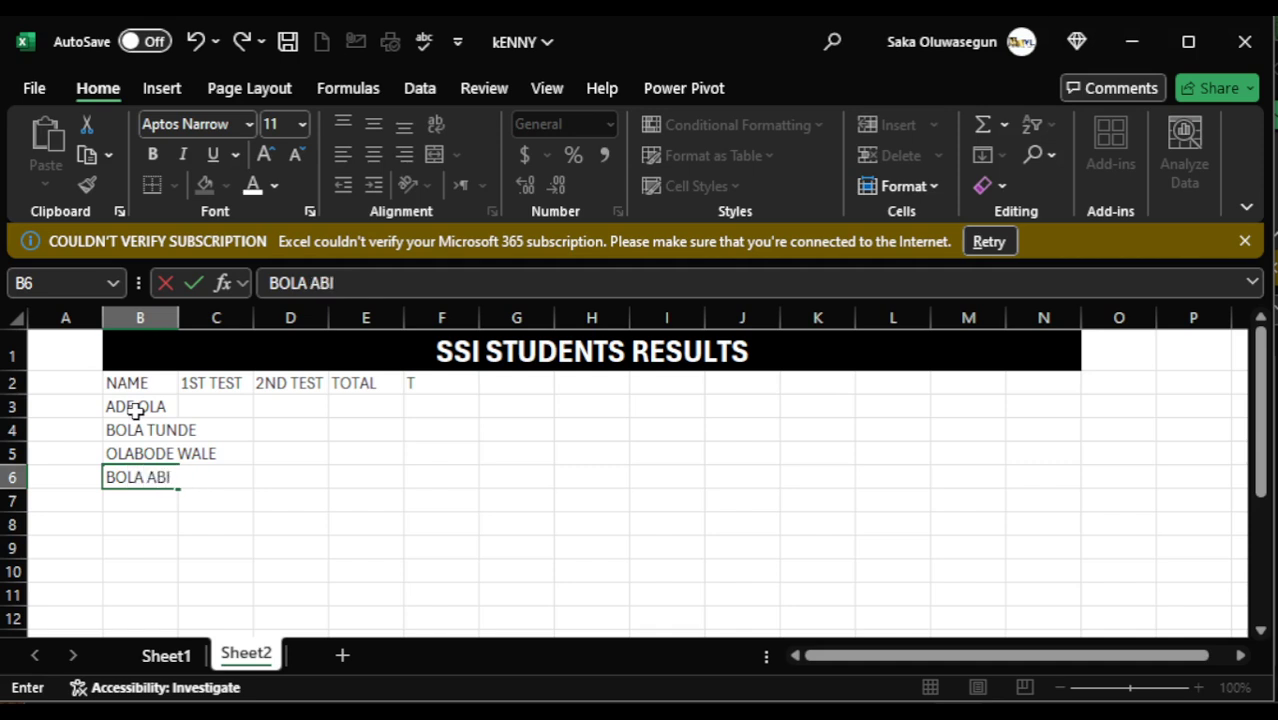
pyautogui.write('OLA')
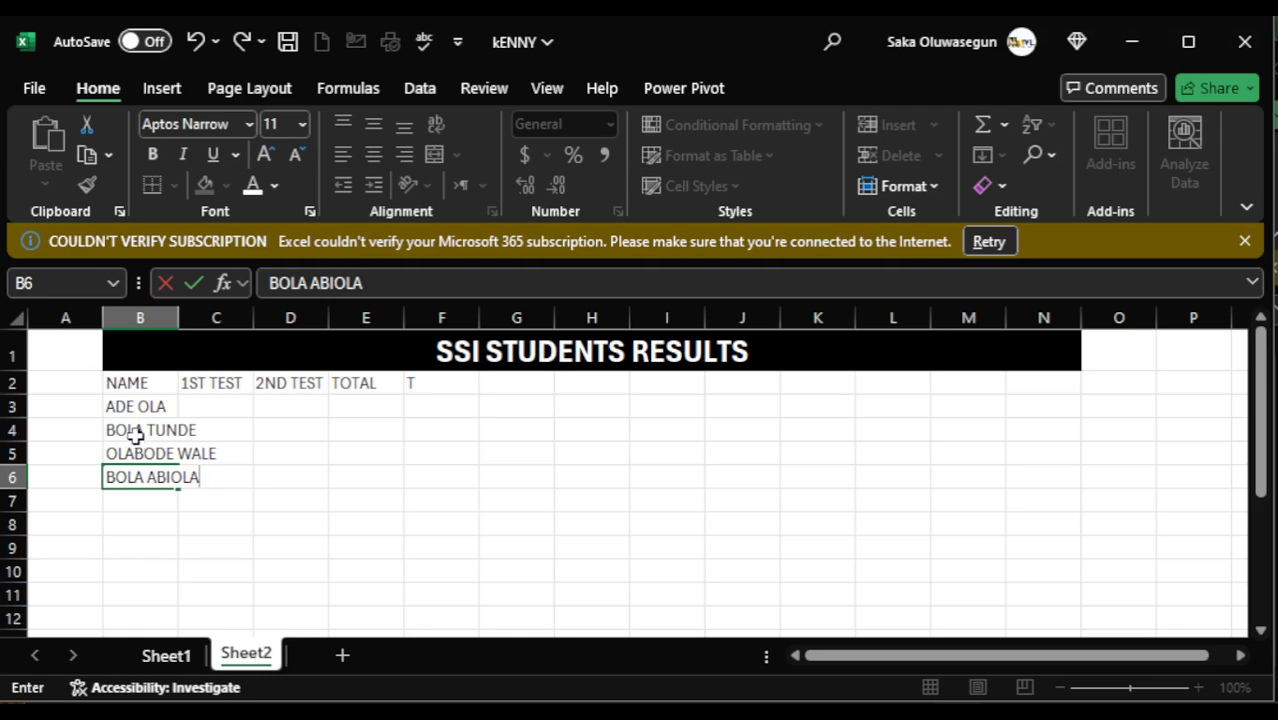
pyautogui.press('Return')
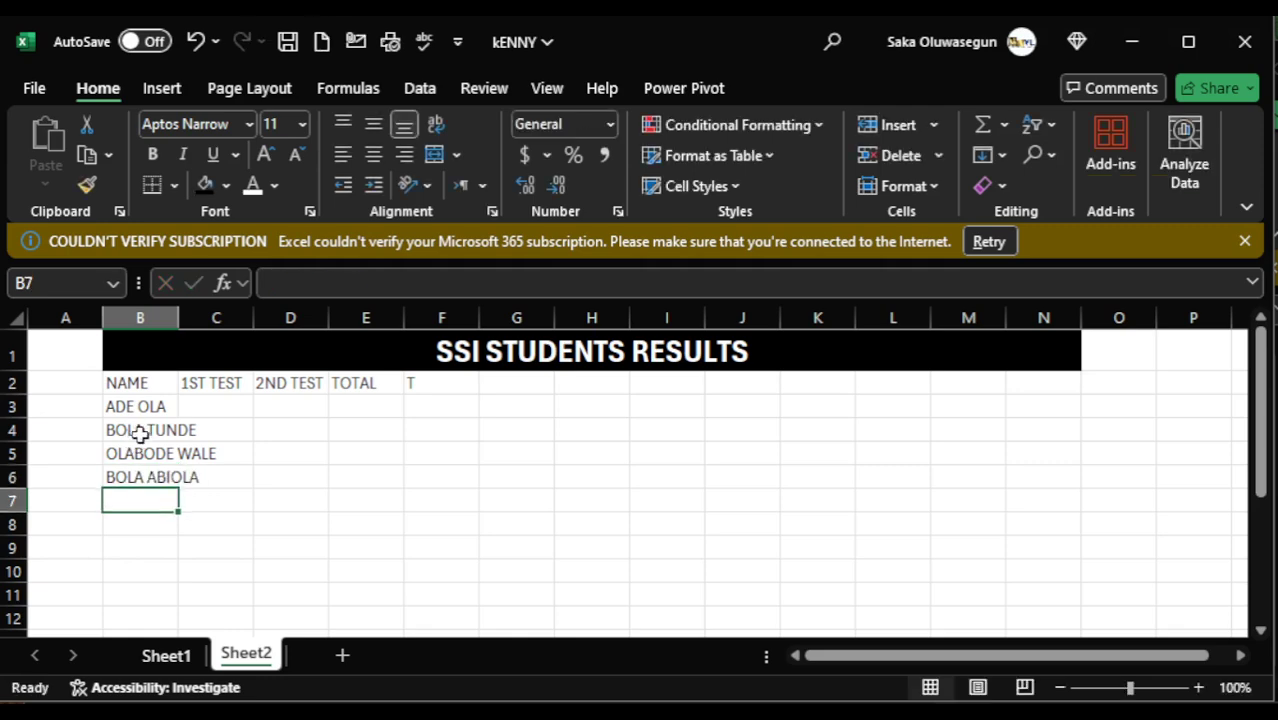
pyautogui.write('ASE')
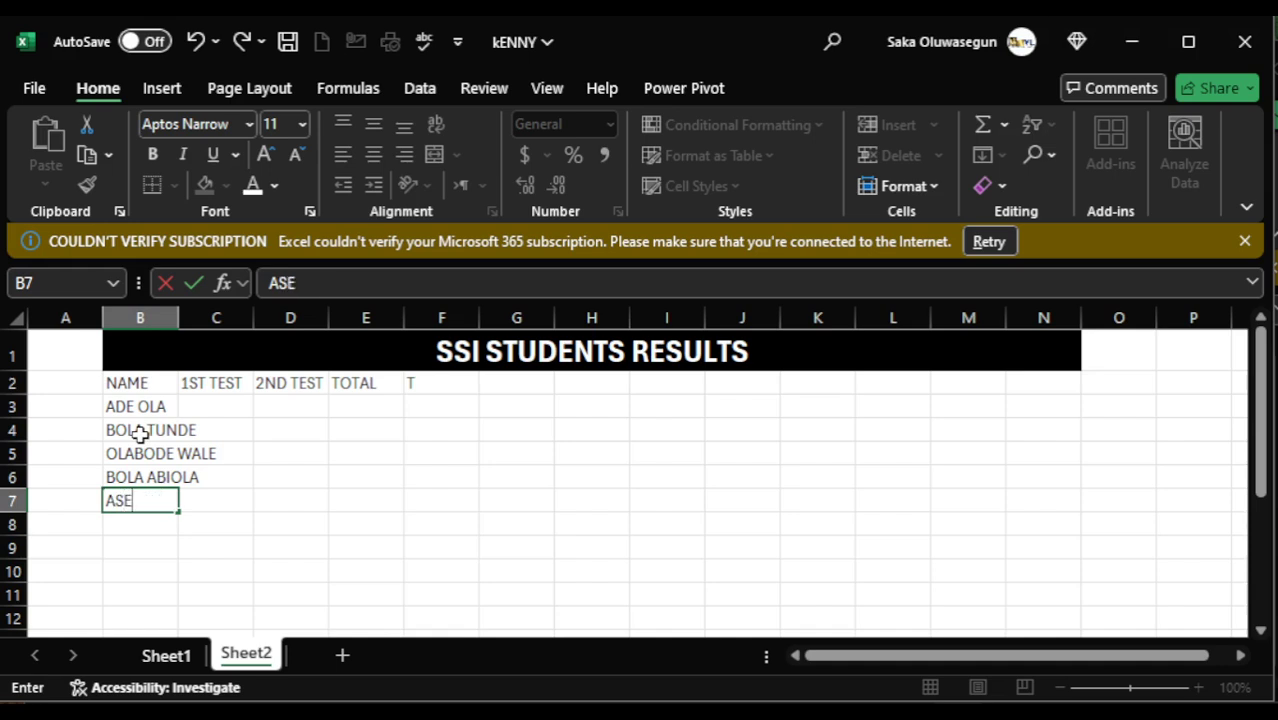
pyautogui.write(' OLAWALE')
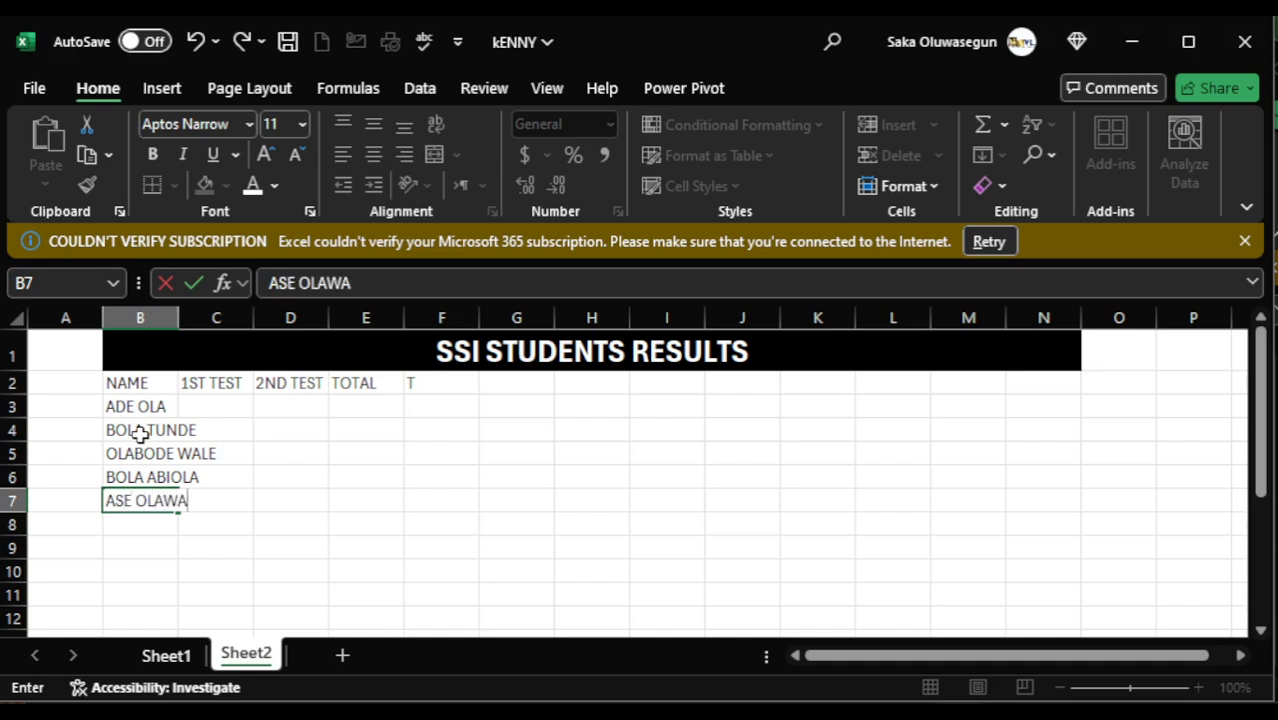
# - Enter the 1ST TEST scores 10, 9 and 9 for the first three students in C3:C5
pyautogui.click(215, 407)
pyautogui.write('20')
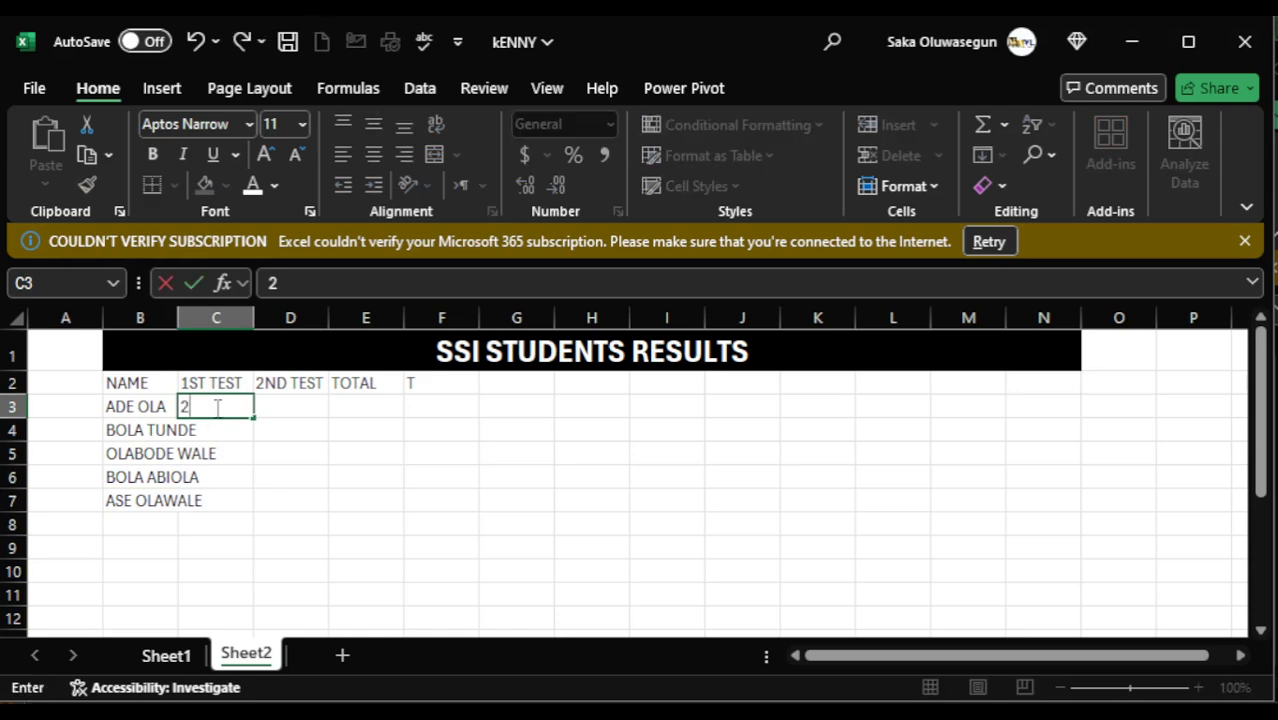
pyautogui.press('BackSpace')
pyautogui.press('BackSpace')
pyautogui.write('10')
pyautogui.press('Return')
pyautogui.write('9')
pyautogui.press('Return')
pyautogui.write('9')
pyautogui.press('Up')
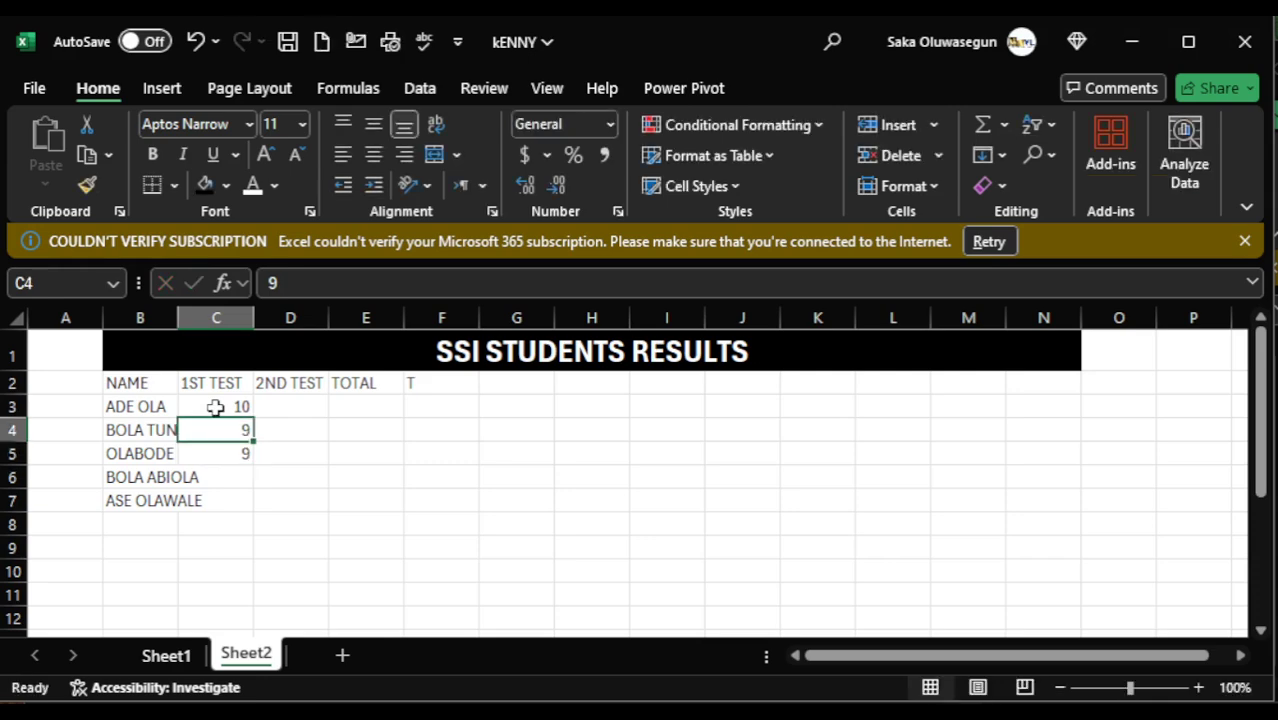
# - Enter the 1ST TEST scores 8 and 10 for the last two students in C6:C7
pyautogui.click(231, 477)
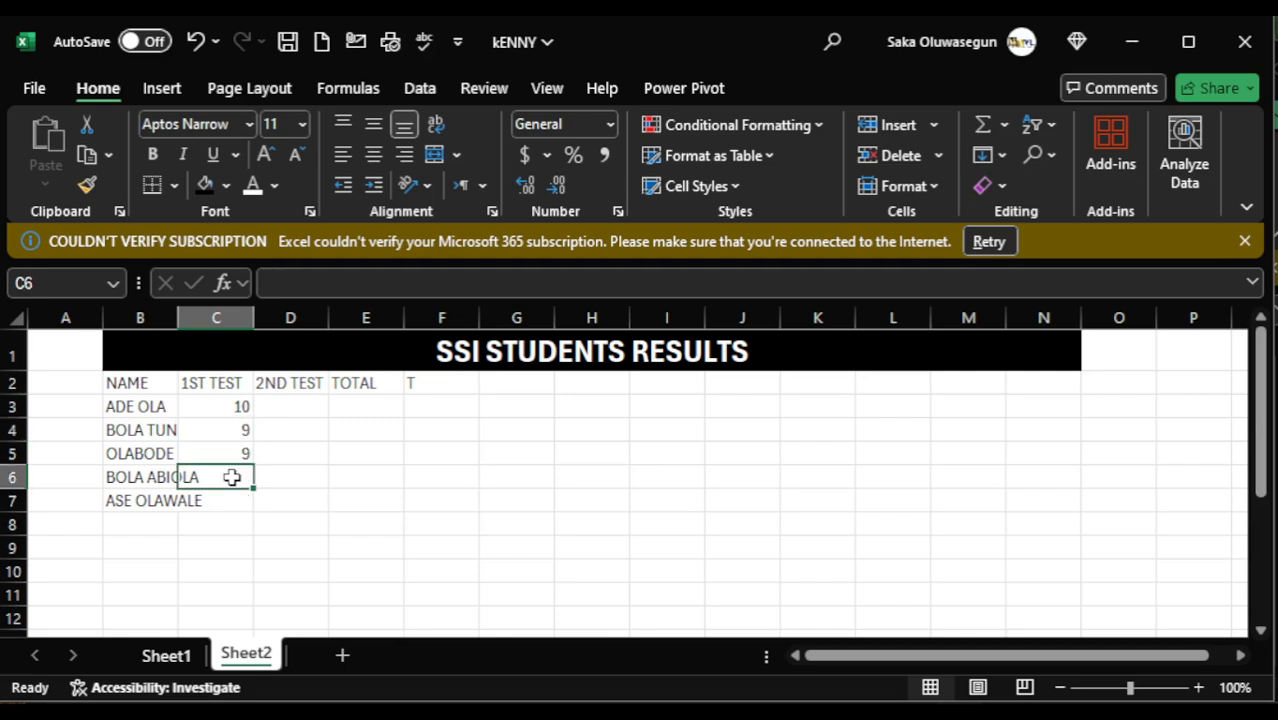
pyautogui.write('8')
pyautogui.press('Return')
pyautogui.write('10')
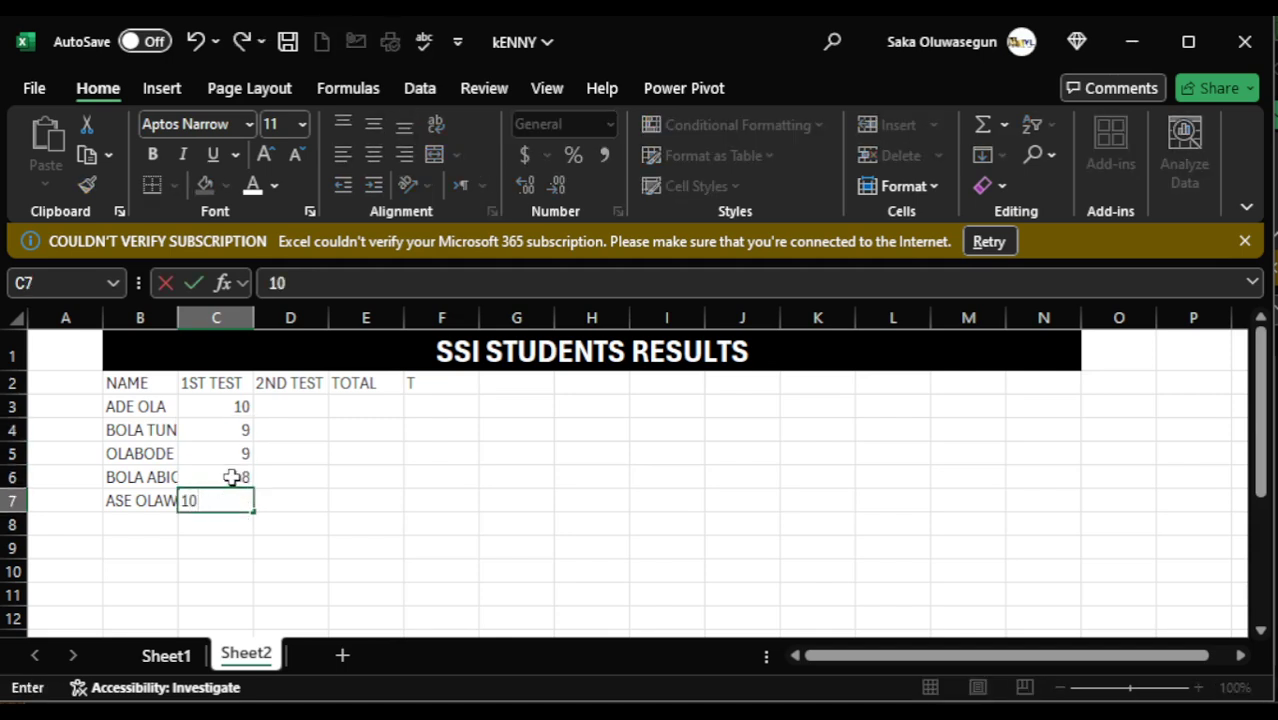
# - Enter the 2ND TEST scores 3, 8, 9, 5 and 7 for the five students in D3:D7
pyautogui.click(291, 403)
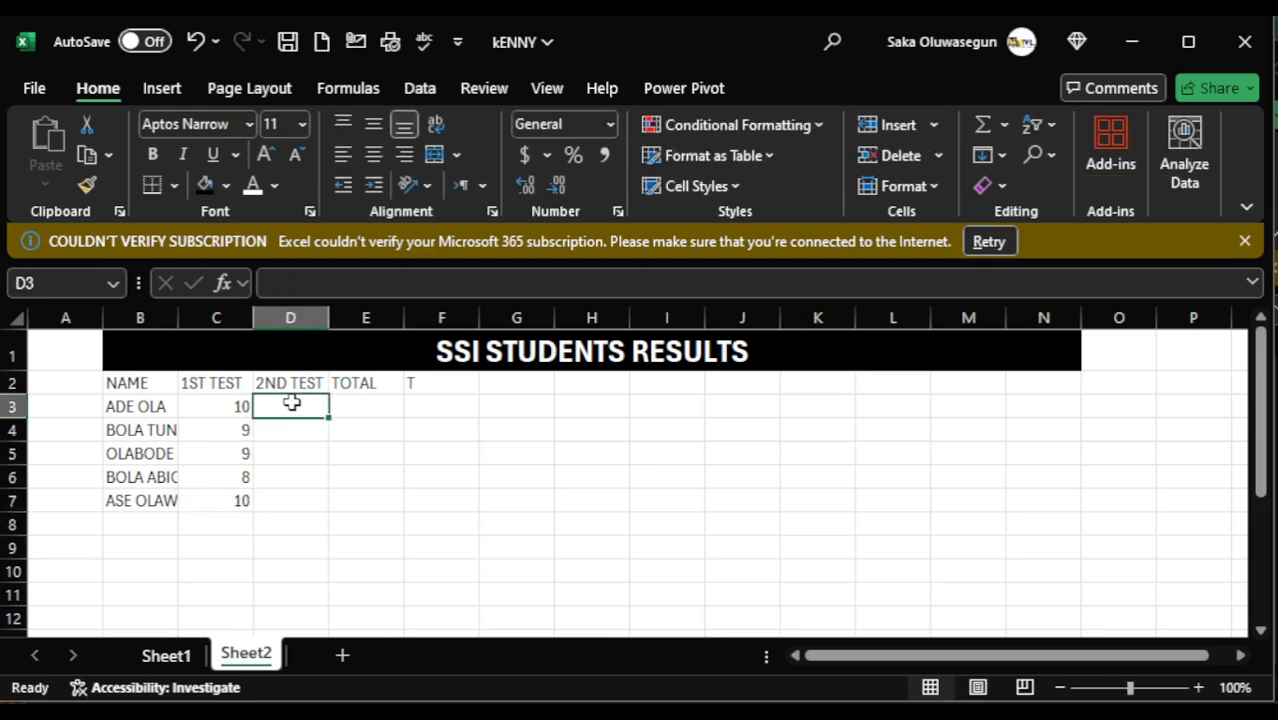
pyautogui.write('3')
pyautogui.press('Return')
pyautogui.write('8')
pyautogui.press('Return')
pyautogui.write('9')
pyautogui.press('Return')
pyautogui.write('5')
pyautogui.press('Return')
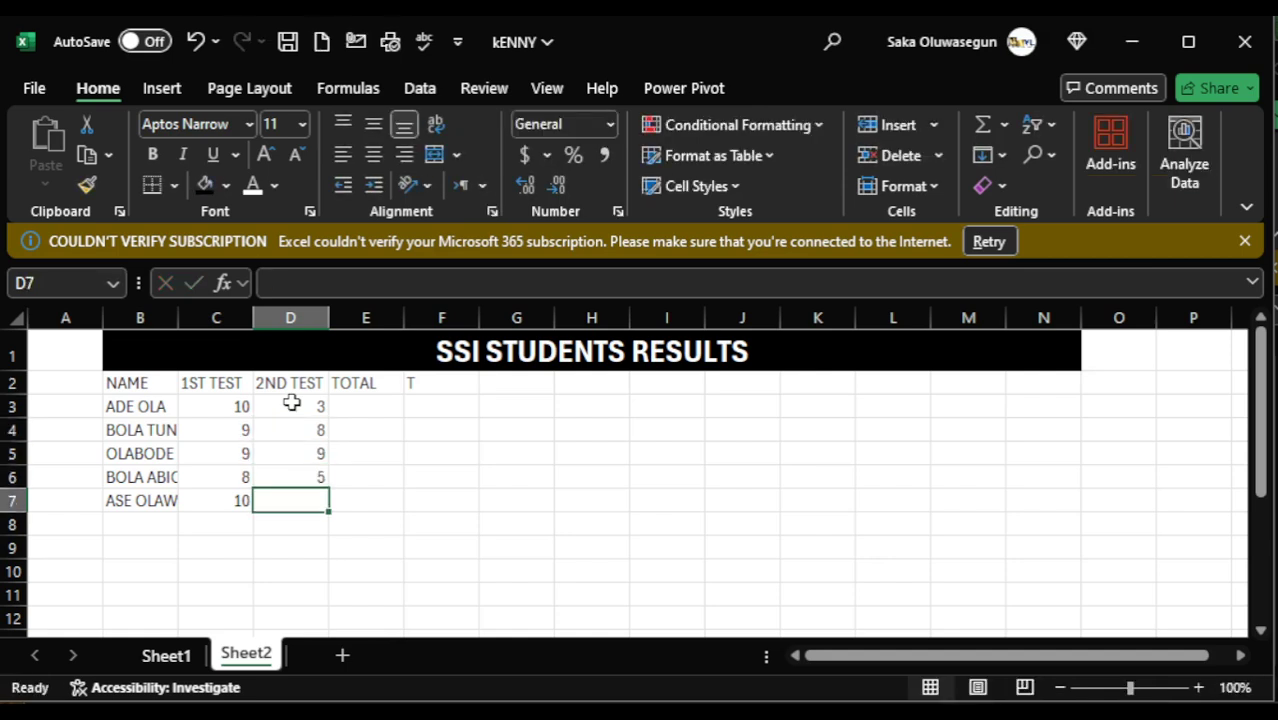
pyautogui.write('7')
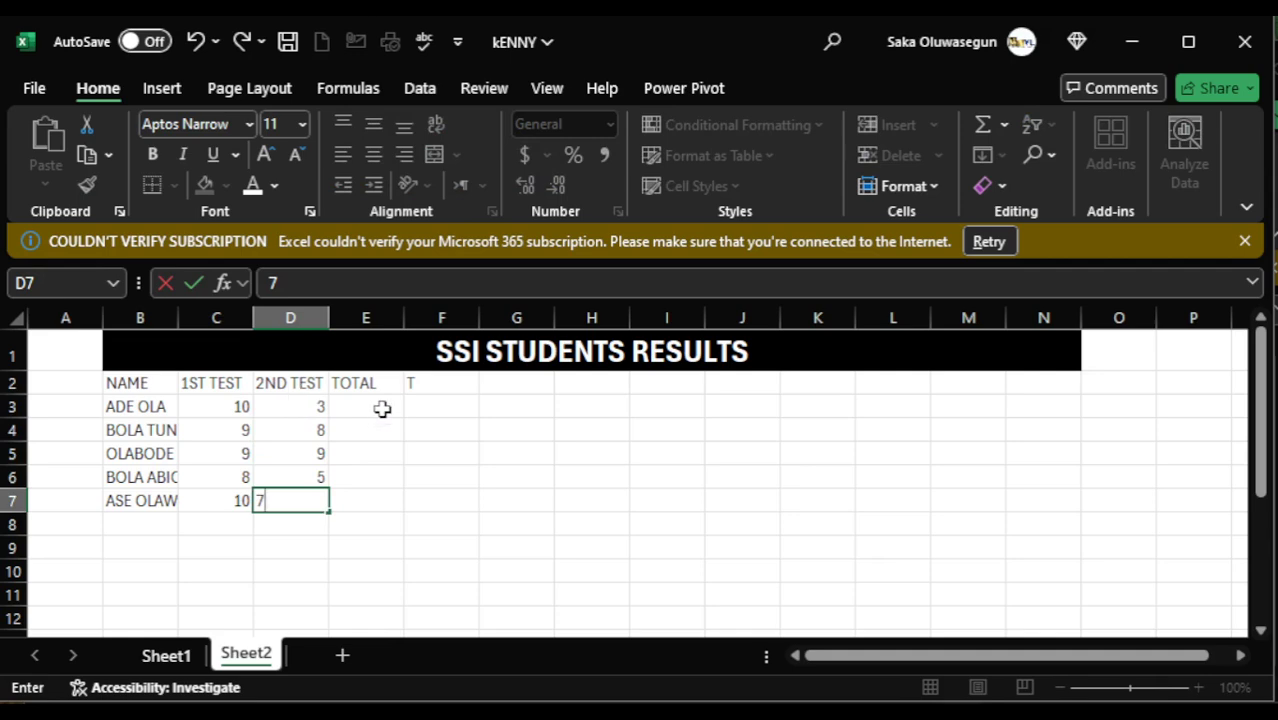
pyautogui.click(382, 408)
# - Clear the stray letter T from heading cell F2
pyautogui.click(420, 387)
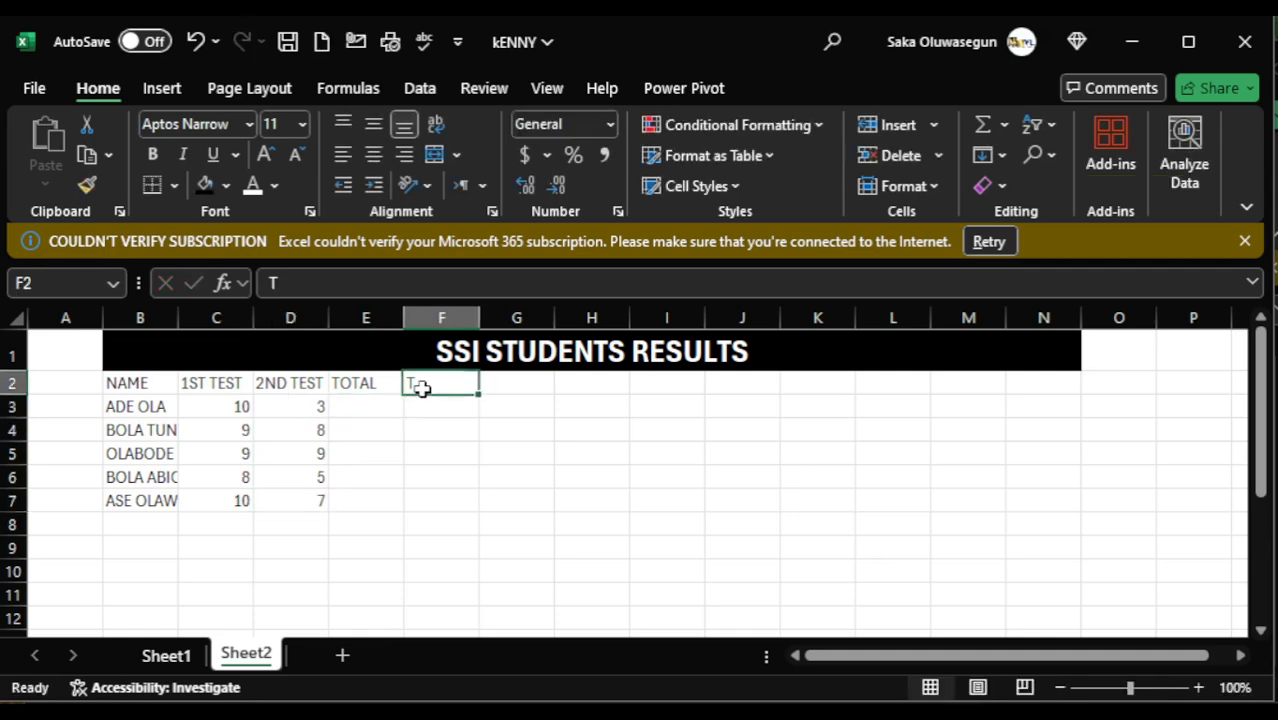
pyautogui.press('BackSpace')
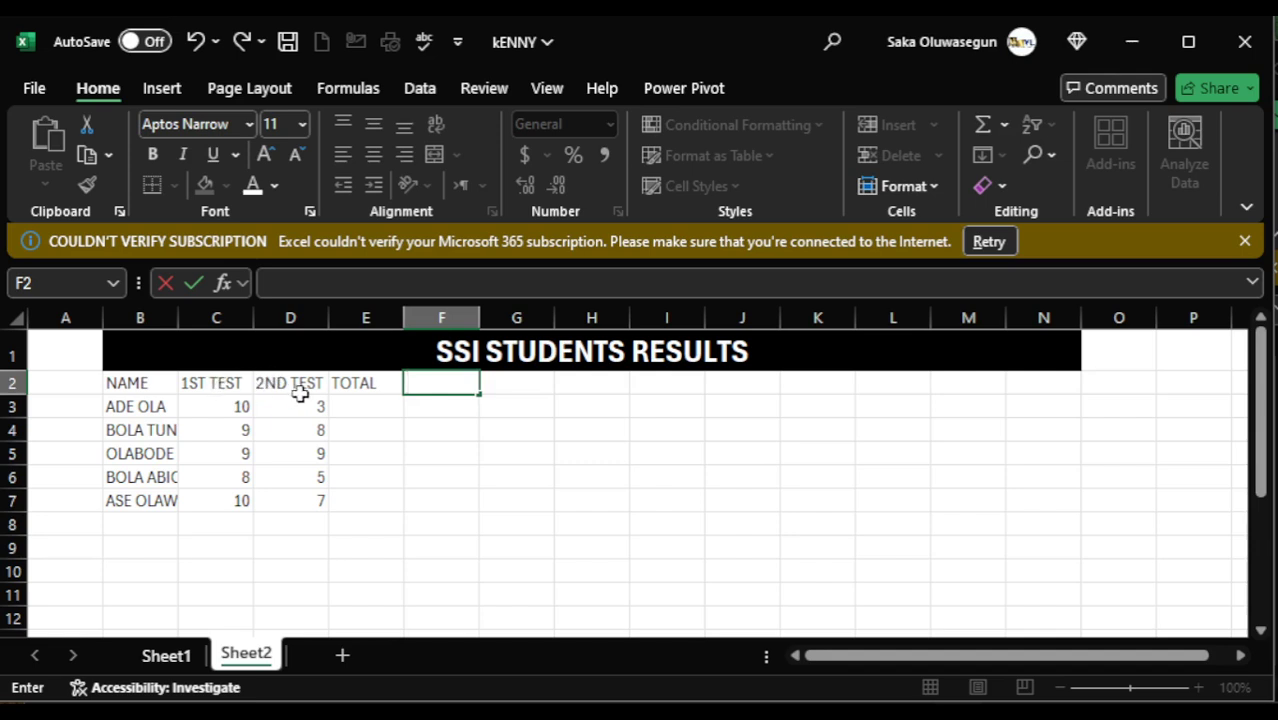
pyautogui.click(357, 364)
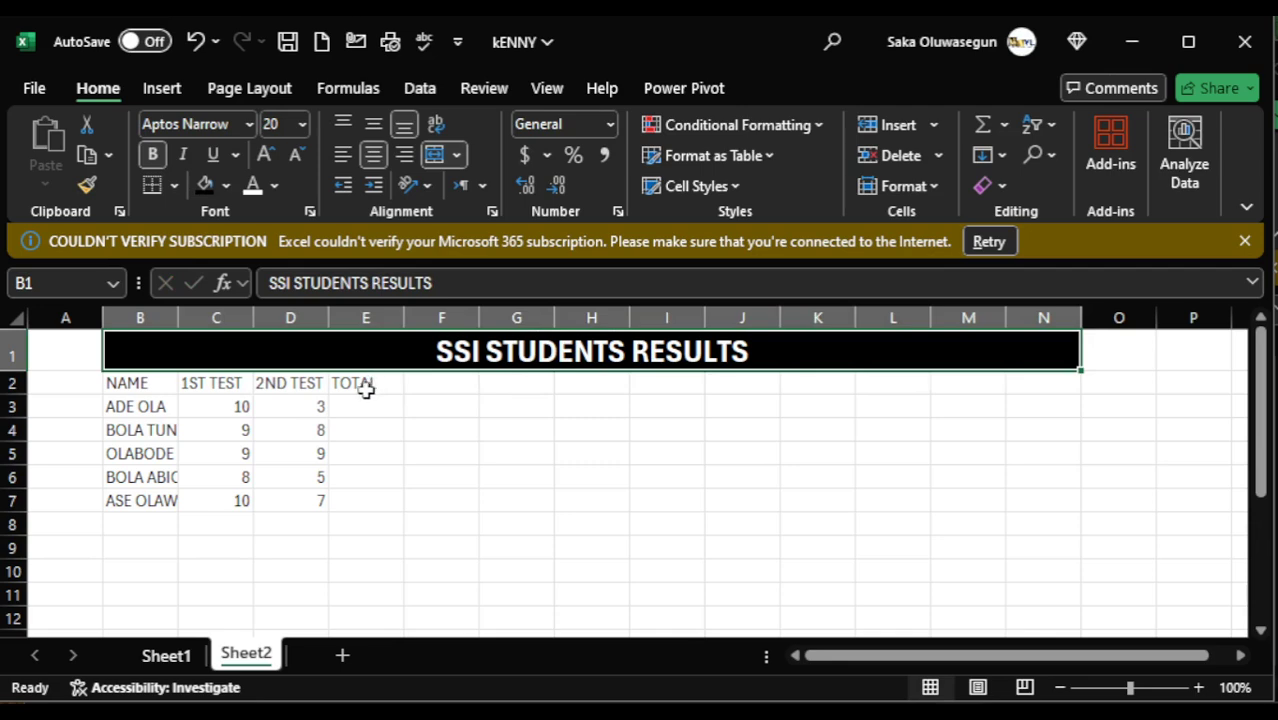
# - Insert a new column before the TOTAL column and enter the heading EXAM in E2
pyautogui.click(348, 315)
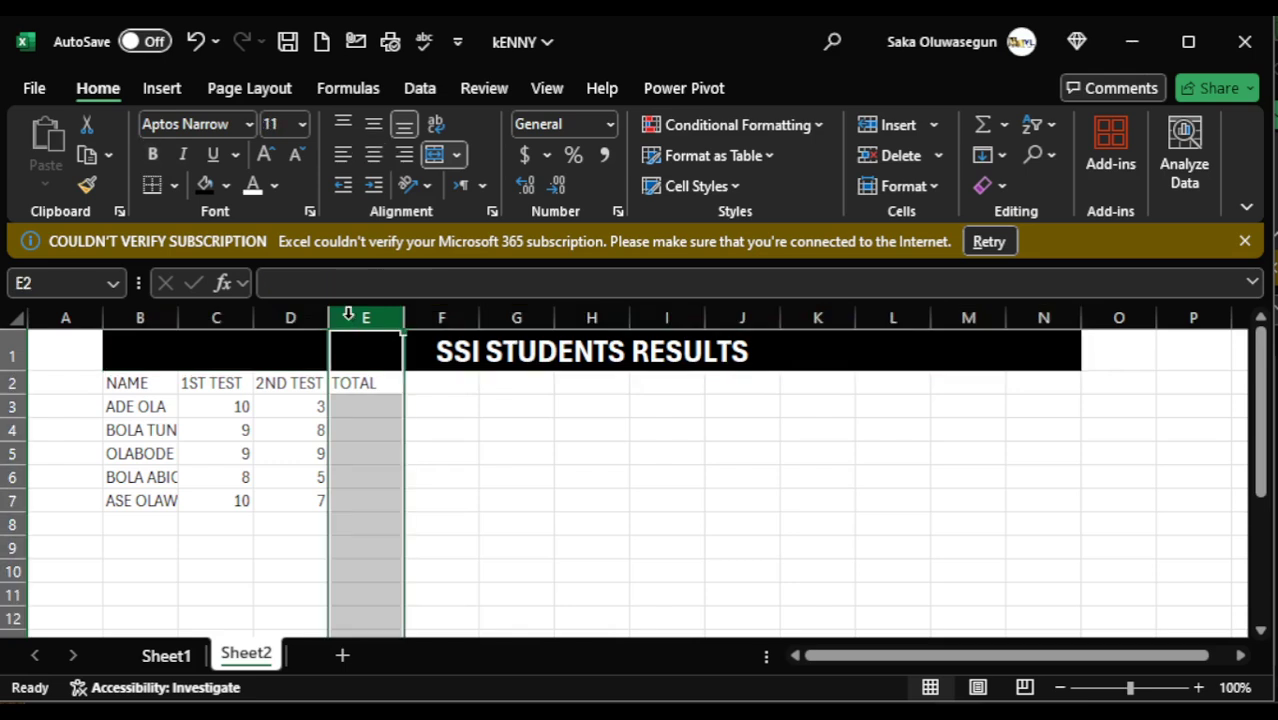
pyautogui.rightClick(348, 315)
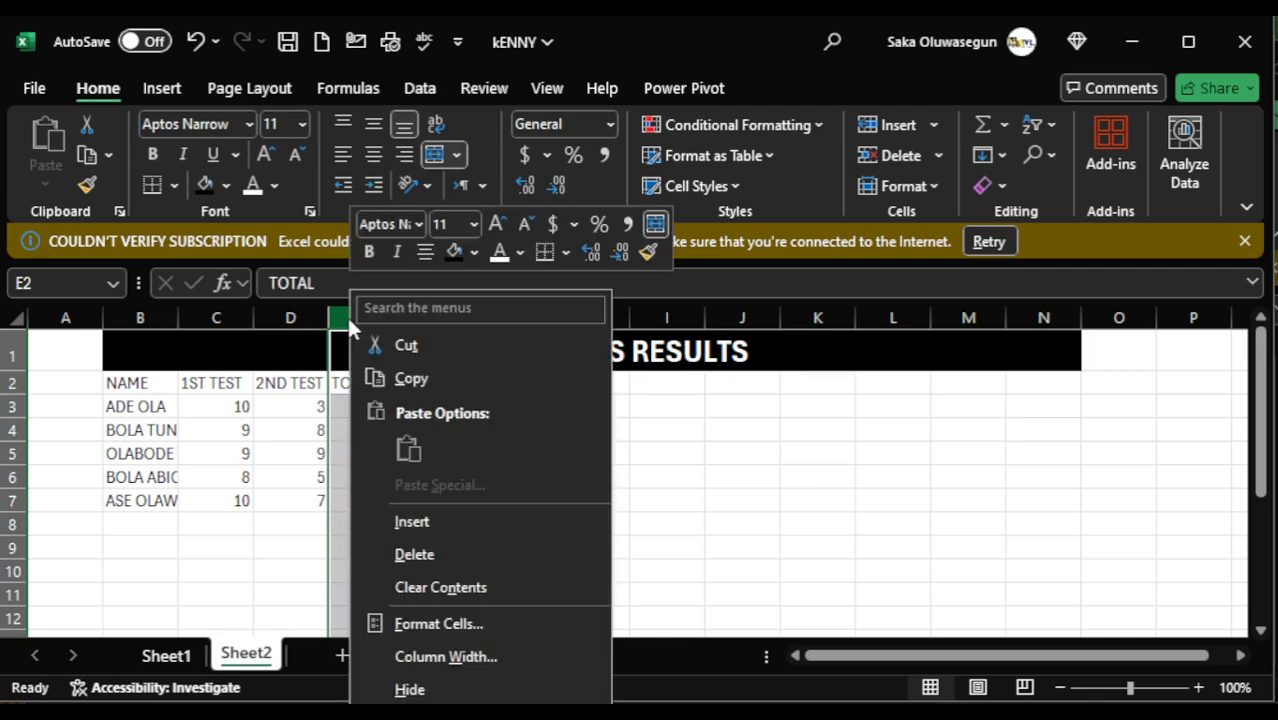
pyautogui.click(411, 522)
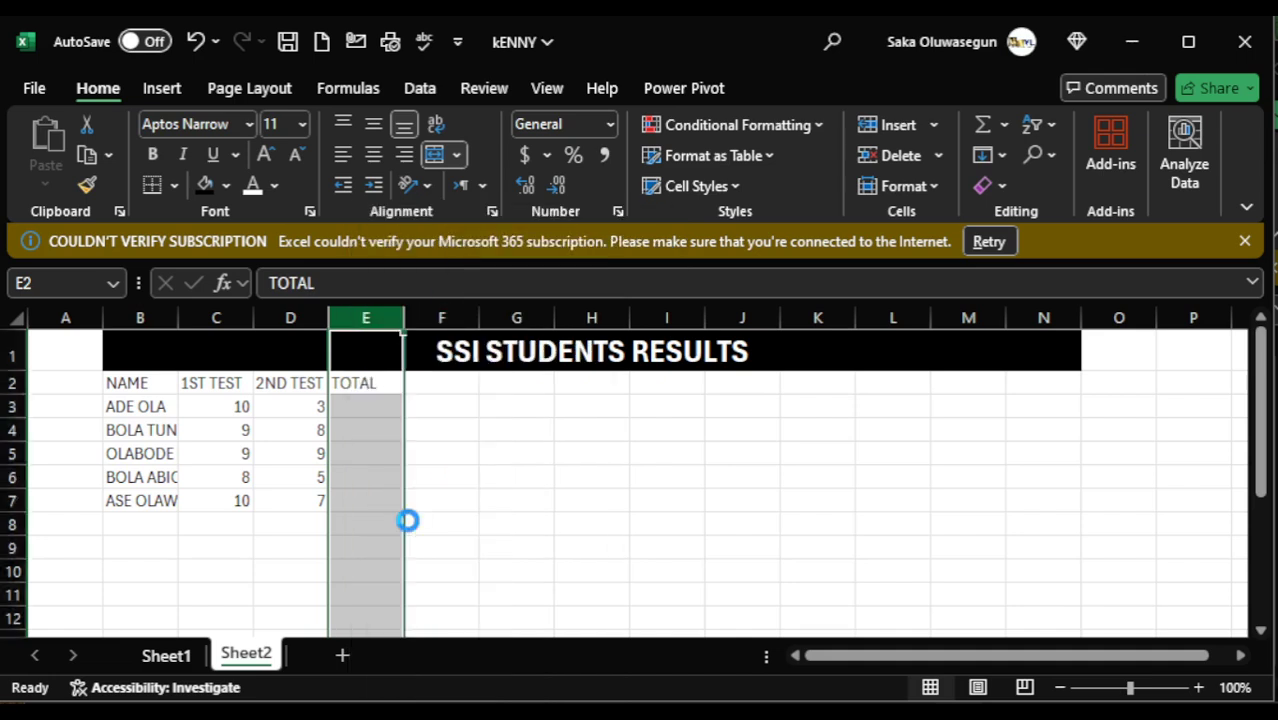
pyautogui.click(571, 545)
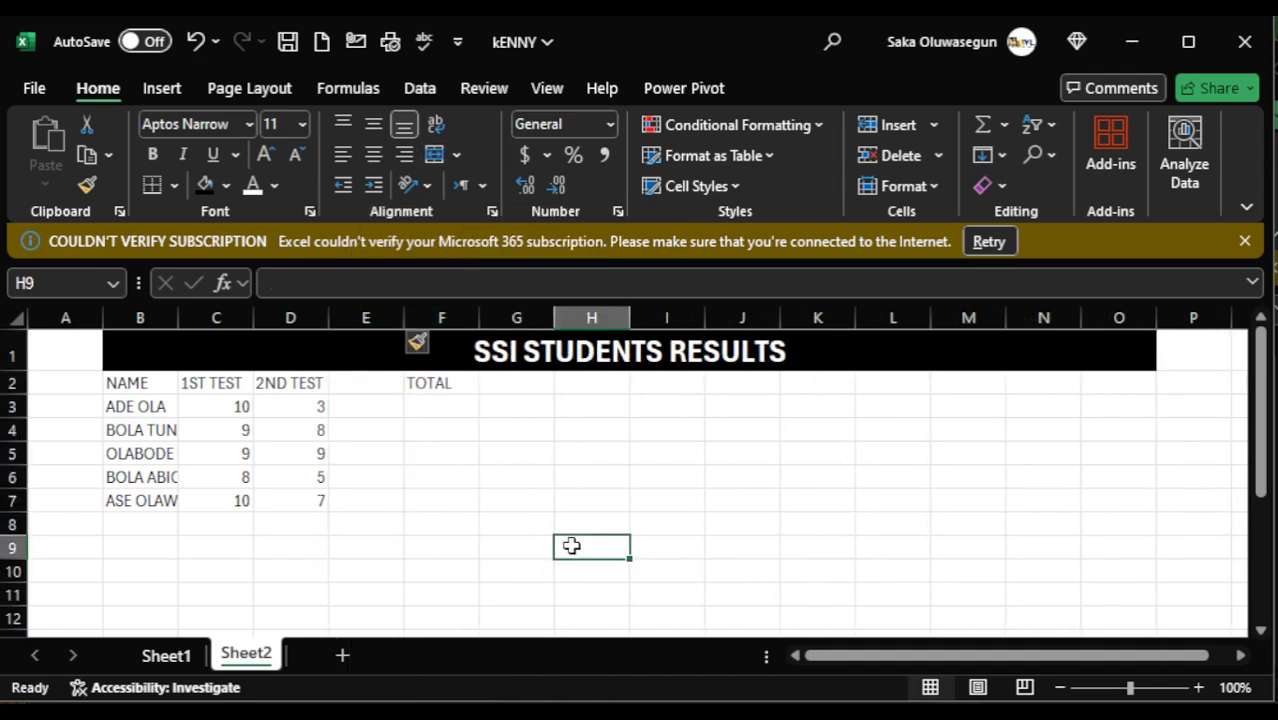
pyautogui.click(362, 382)
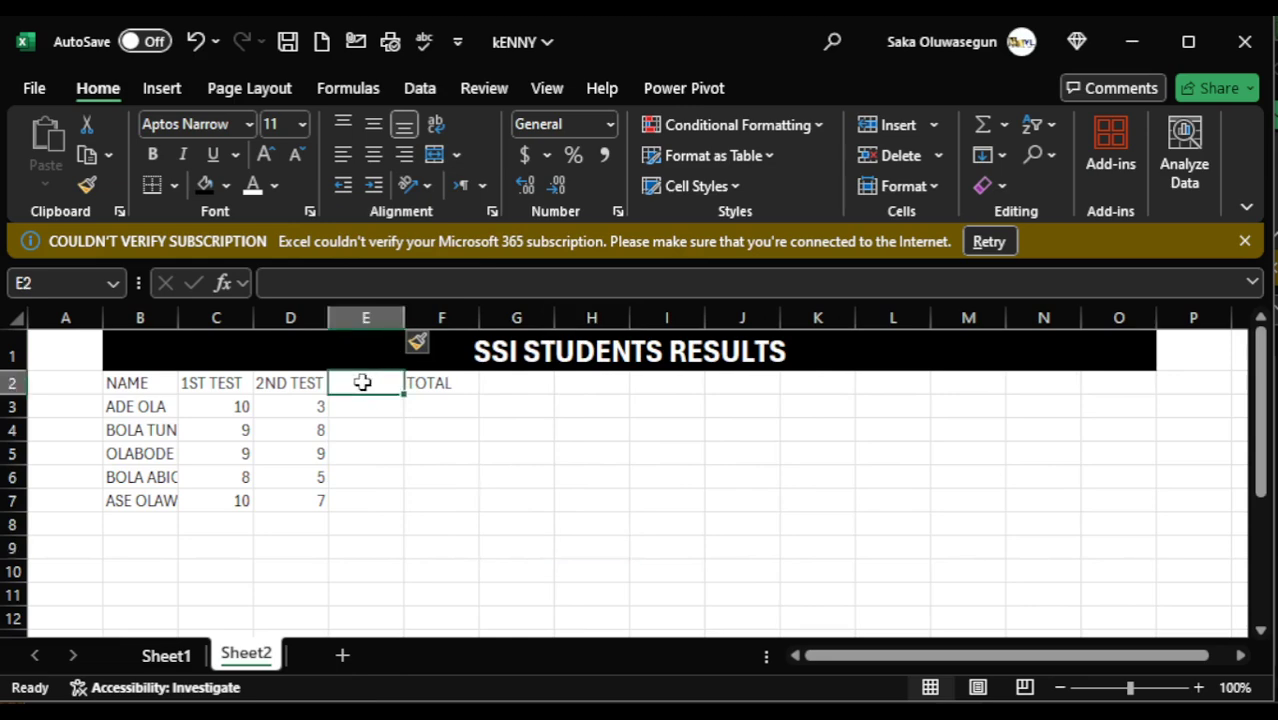
pyautogui.write('EXAM')
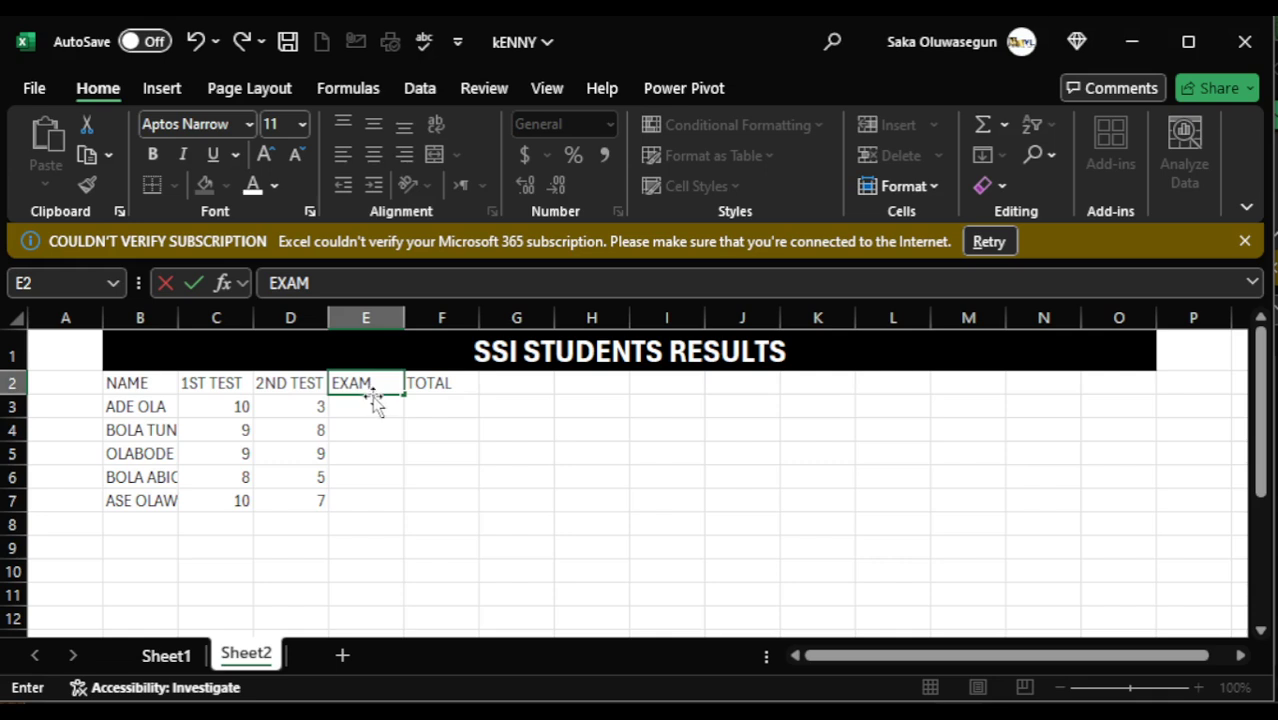
pyautogui.press('Return')
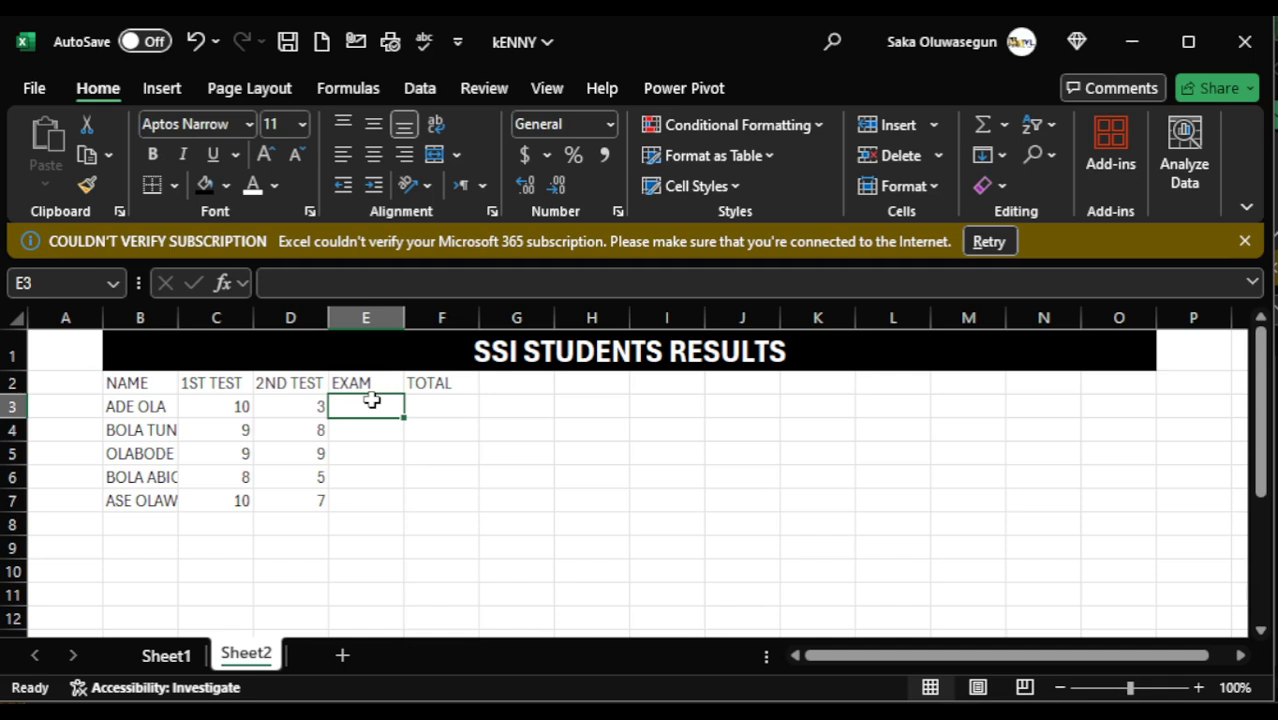
# - Enter the EXAM scores 30, 35, 30, 30 and 39 for the five students in E3:E7
pyautogui.write('30')
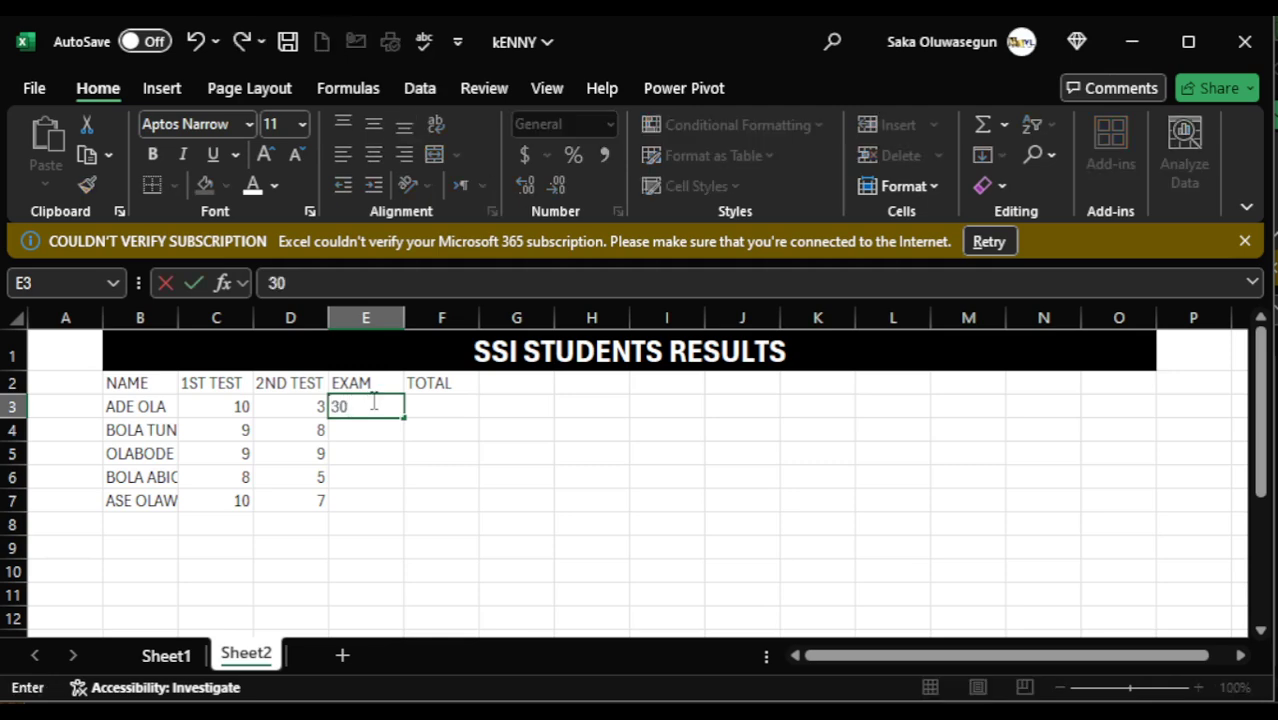
pyautogui.press('Return')
pyautogui.write('35')
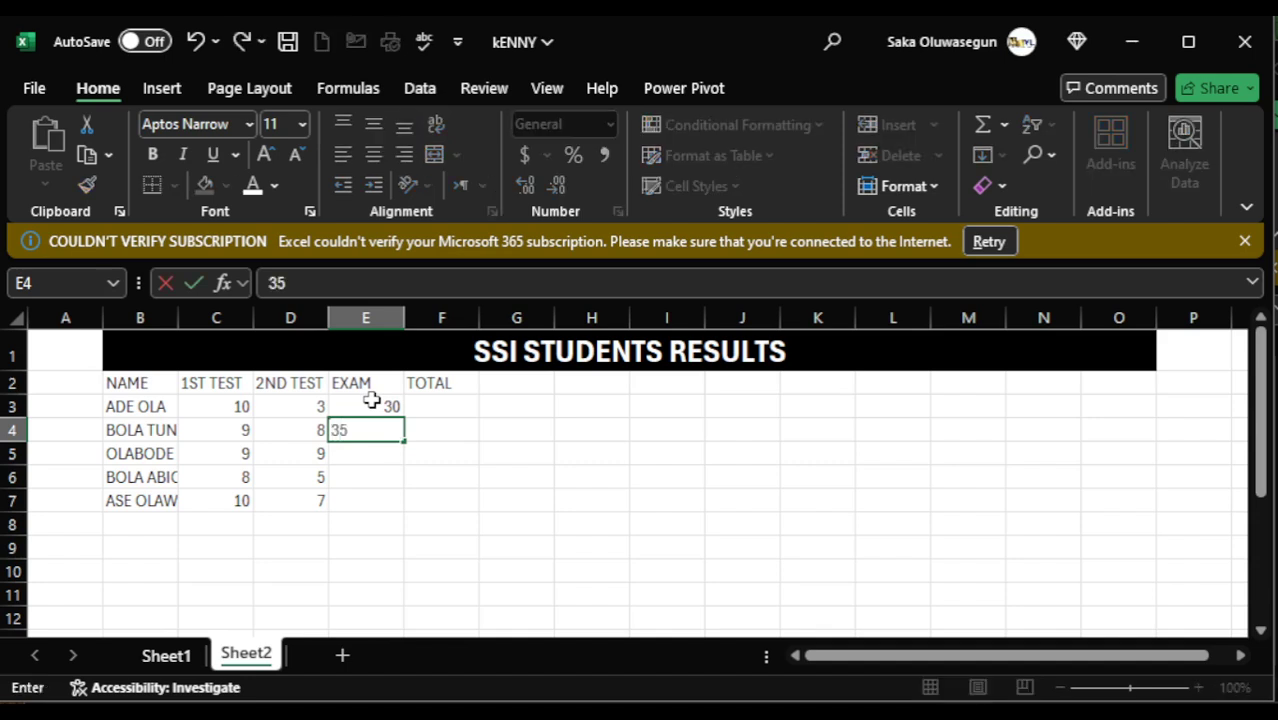
pyautogui.press('Return')
pyautogui.write('30')
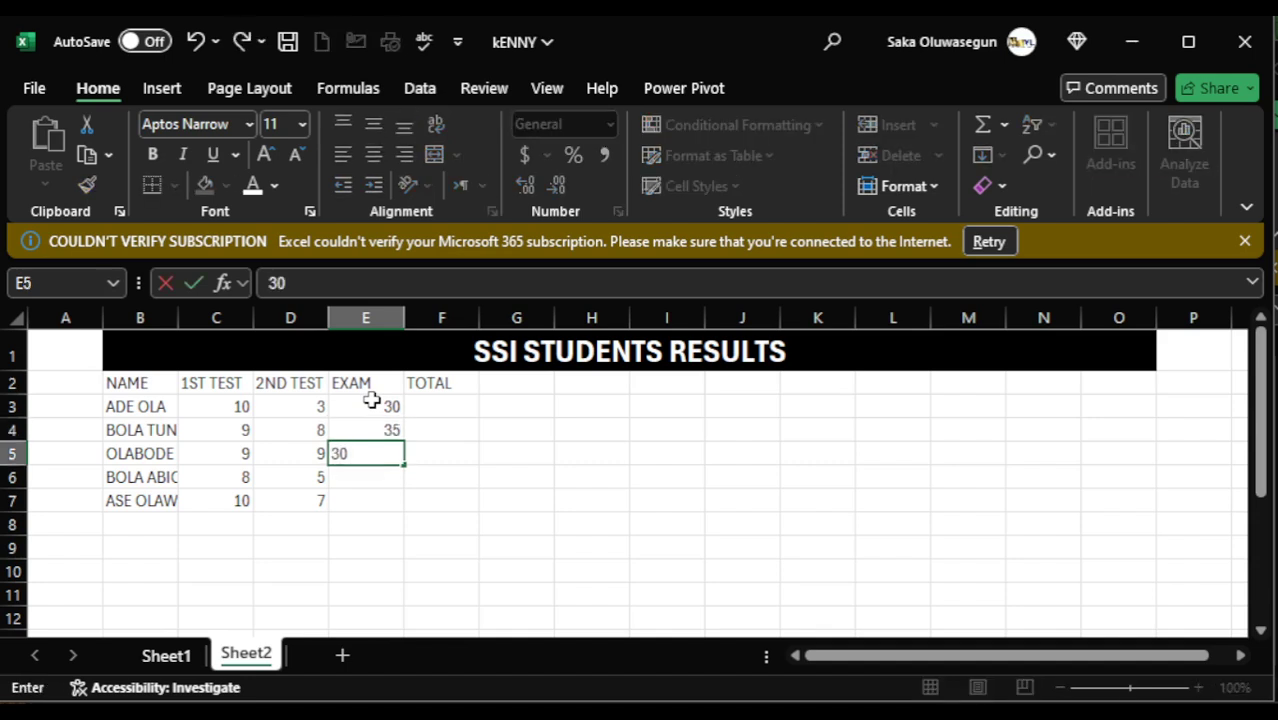
pyautogui.press('Return')
pyautogui.write('30')
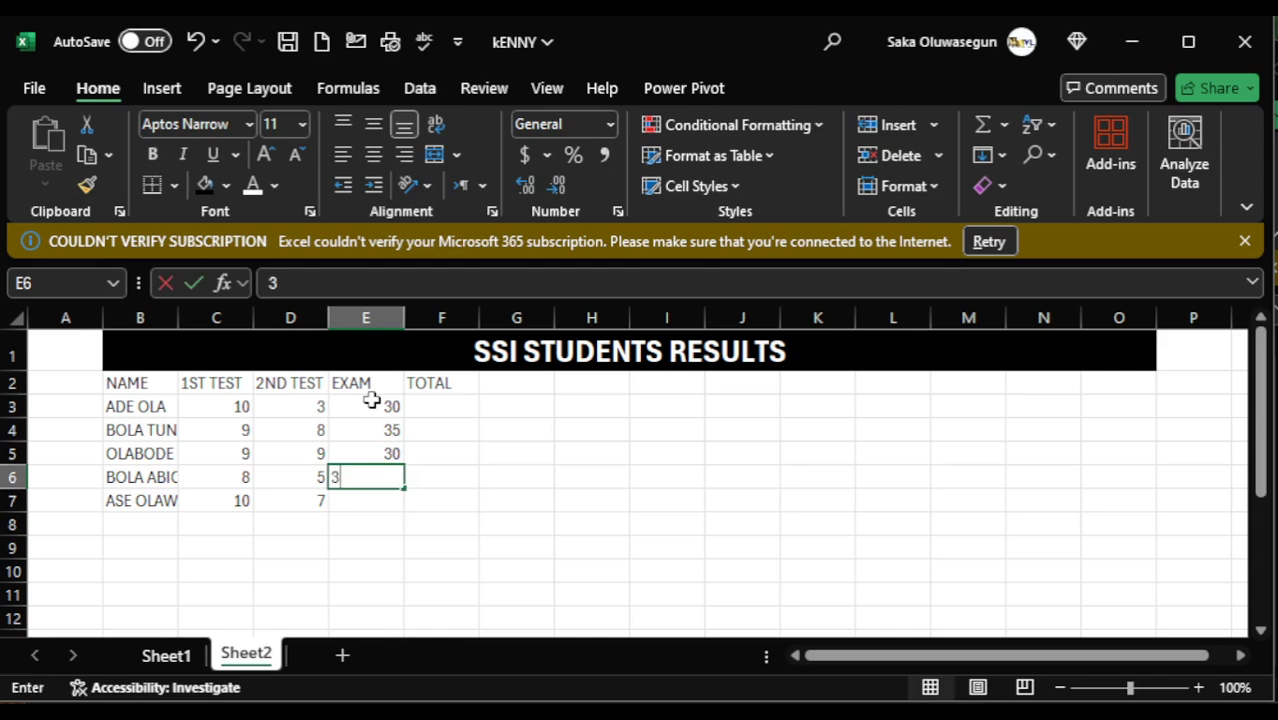
pyautogui.press('Return')
pyautogui.write('39')
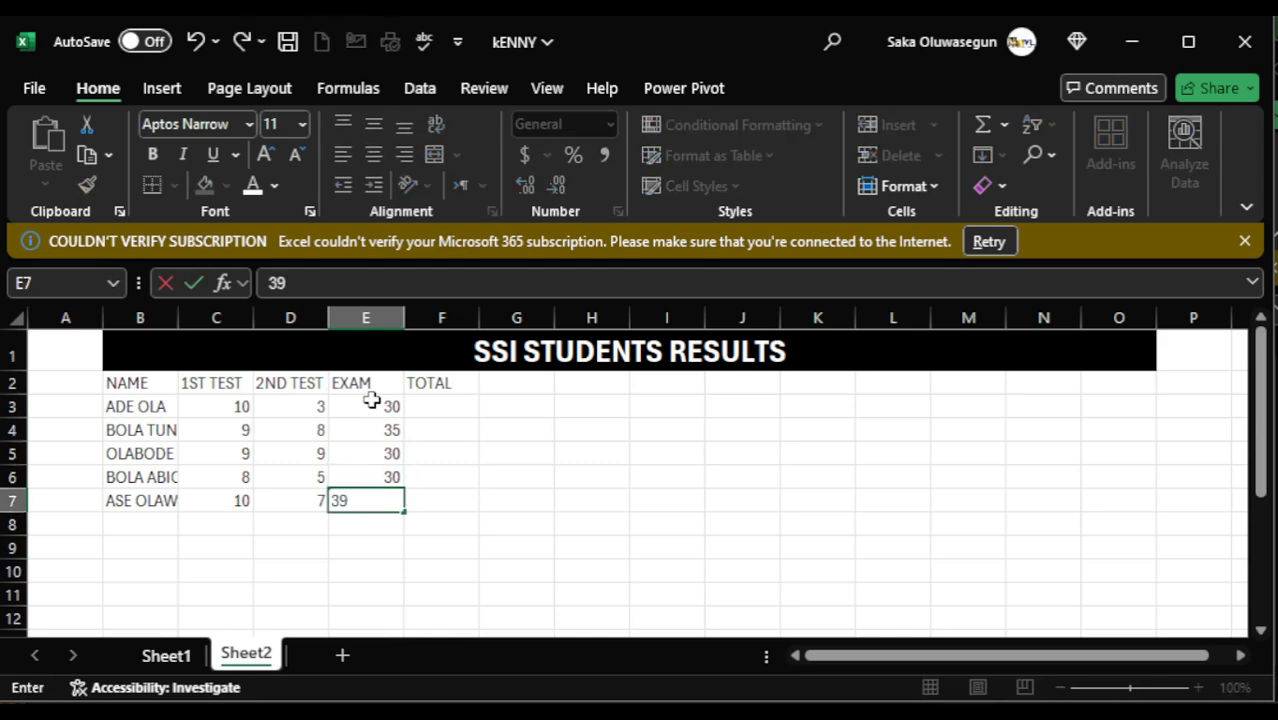
pyautogui.click(465, 528)
pyautogui.click(438, 407)
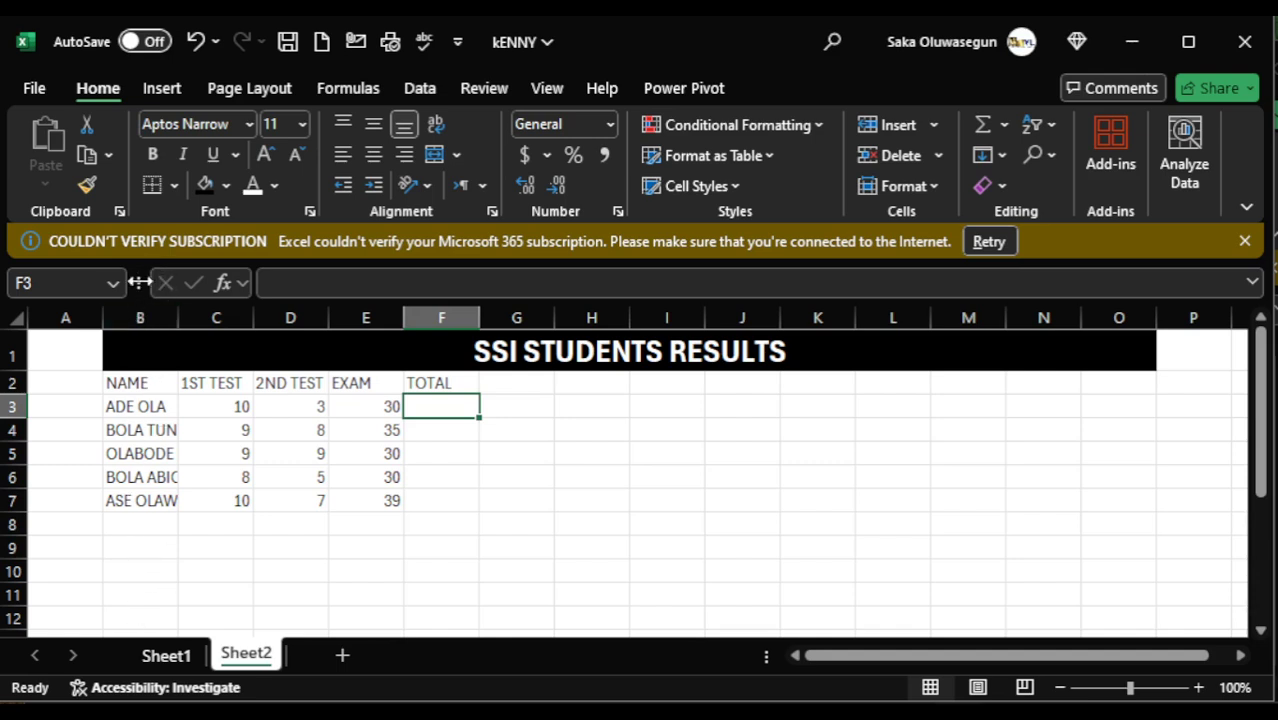
# - After trying and undoing an autofit of column B, widen it manually to fit the students' full names
pyautogui.doubleClick(177, 318)
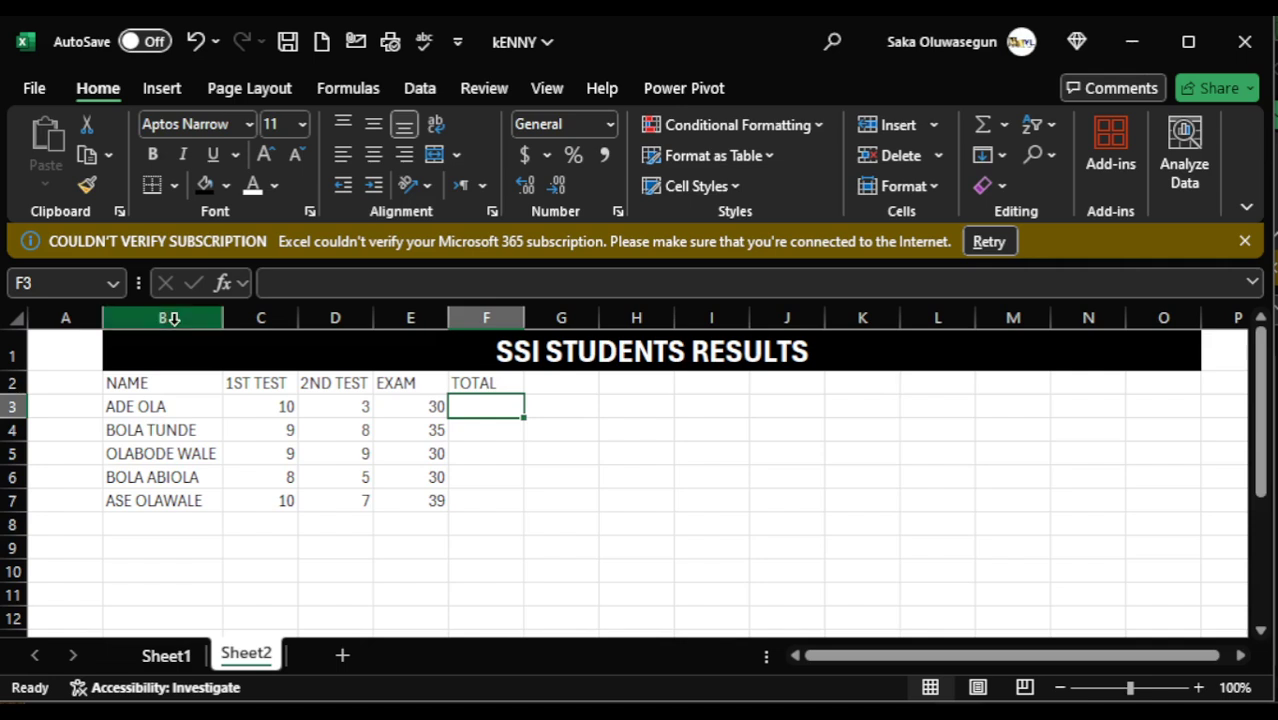
pyautogui.hotkey('ctrl', 'z')
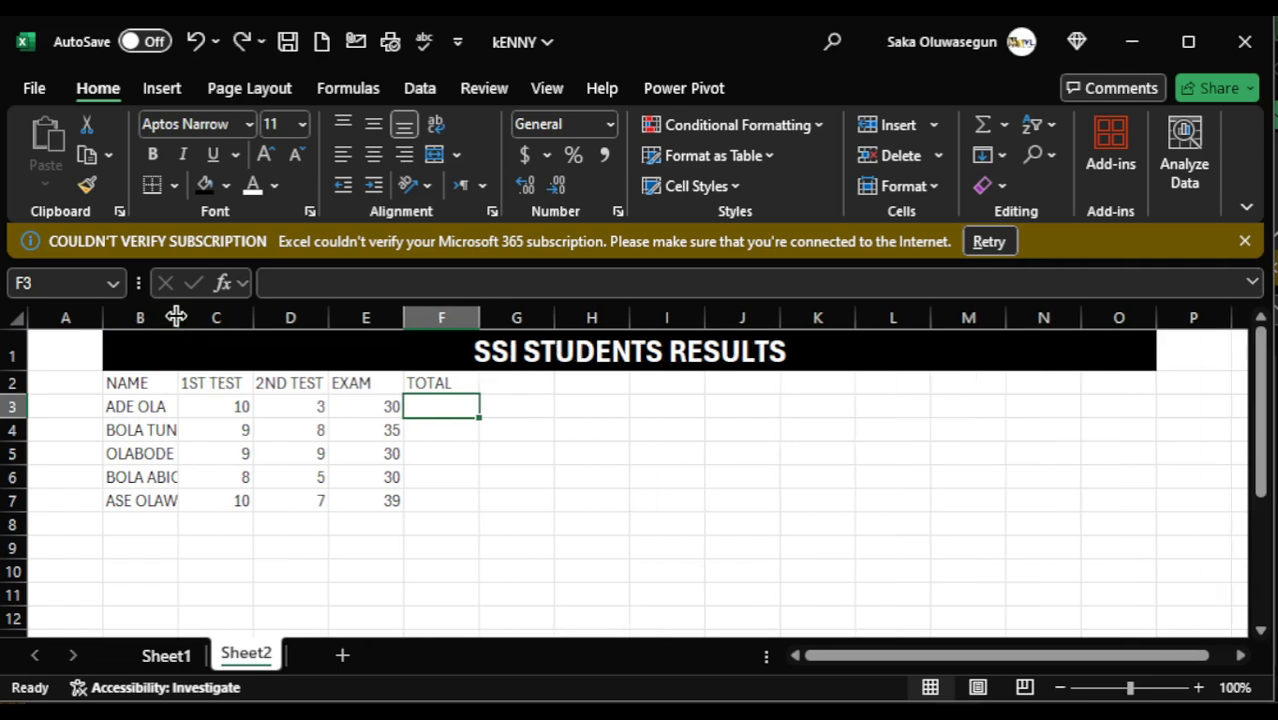
pyautogui.moveTo(177, 318); pyautogui.dragTo(205, 318)
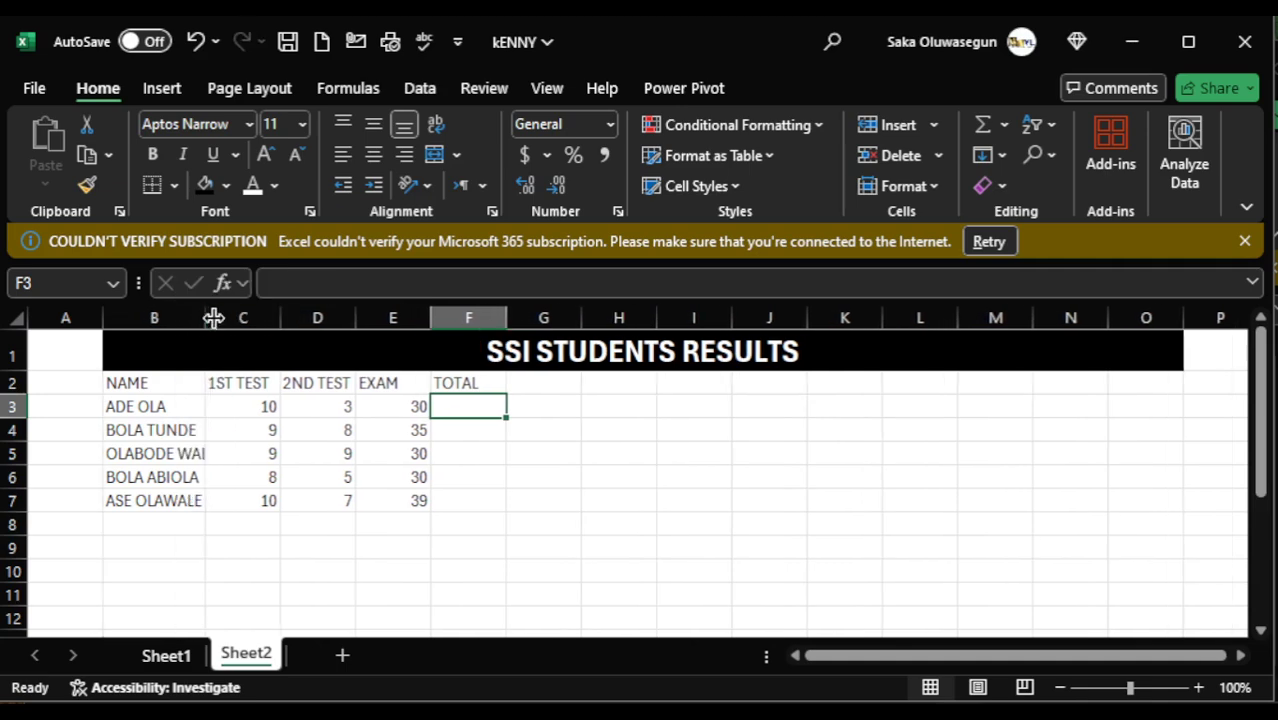
pyautogui.moveTo(206, 318); pyautogui.dragTo(225, 318)
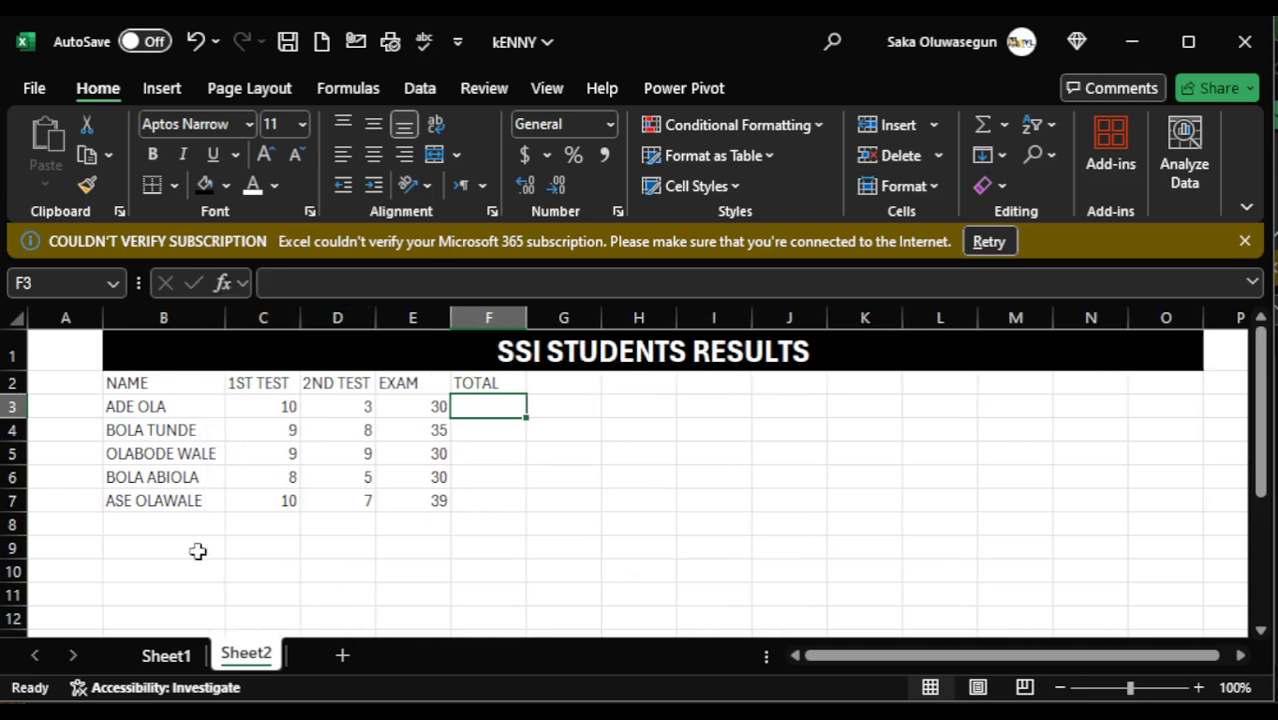
pyautogui.click(501, 556)
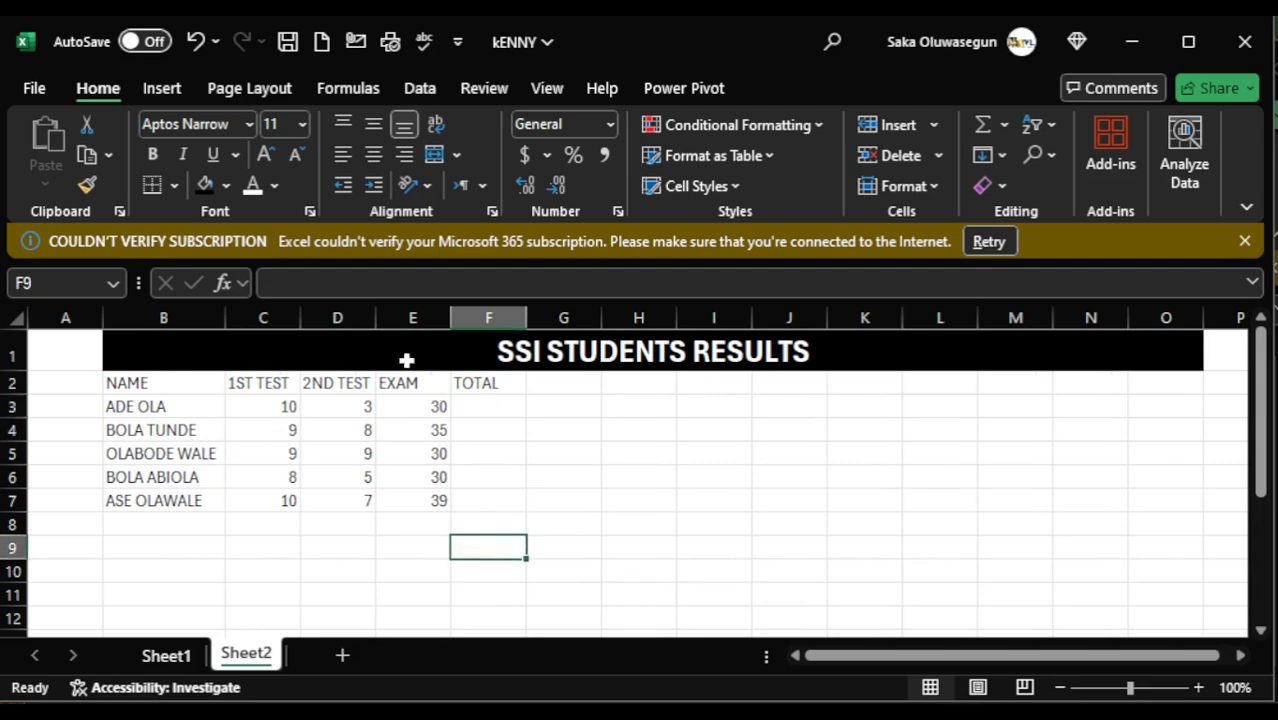
# - Calculate the first student's total in F3 with the SUM function over C3:E3
pyautogui.click(481, 410)
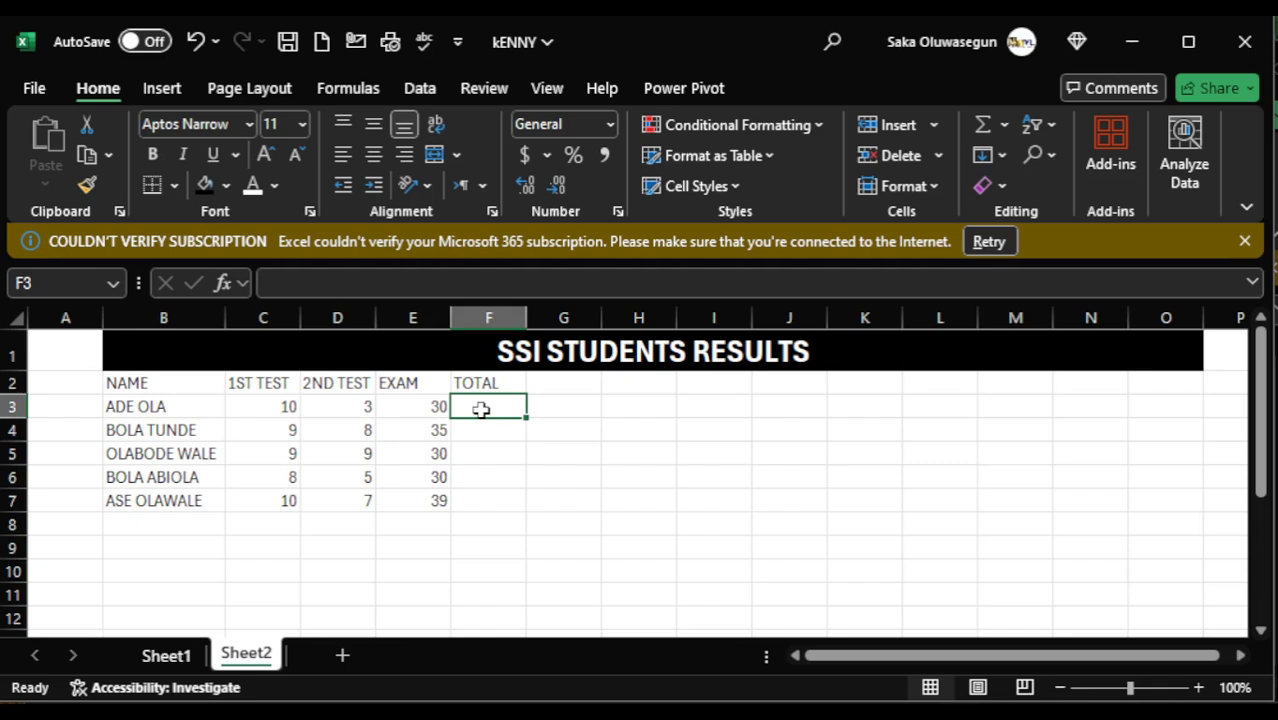
pyautogui.write('=')
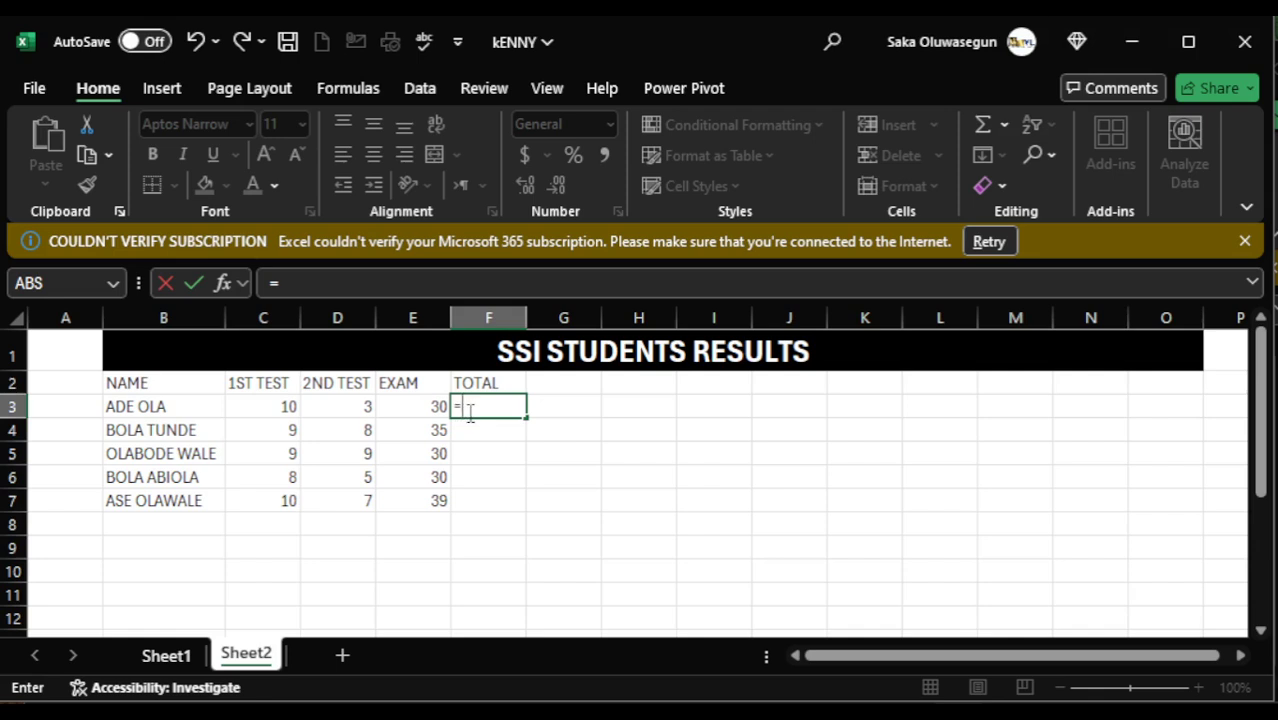
pyautogui.write('SU')
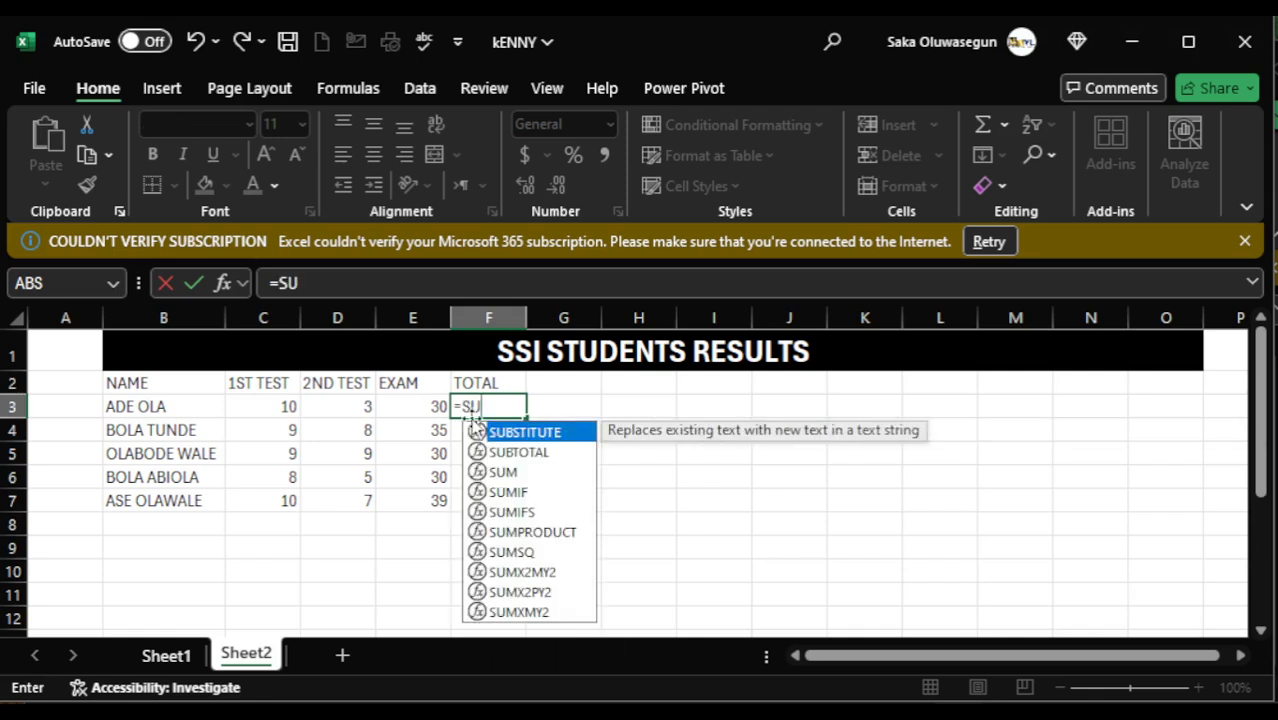
pyautogui.doubleClick(503, 472)
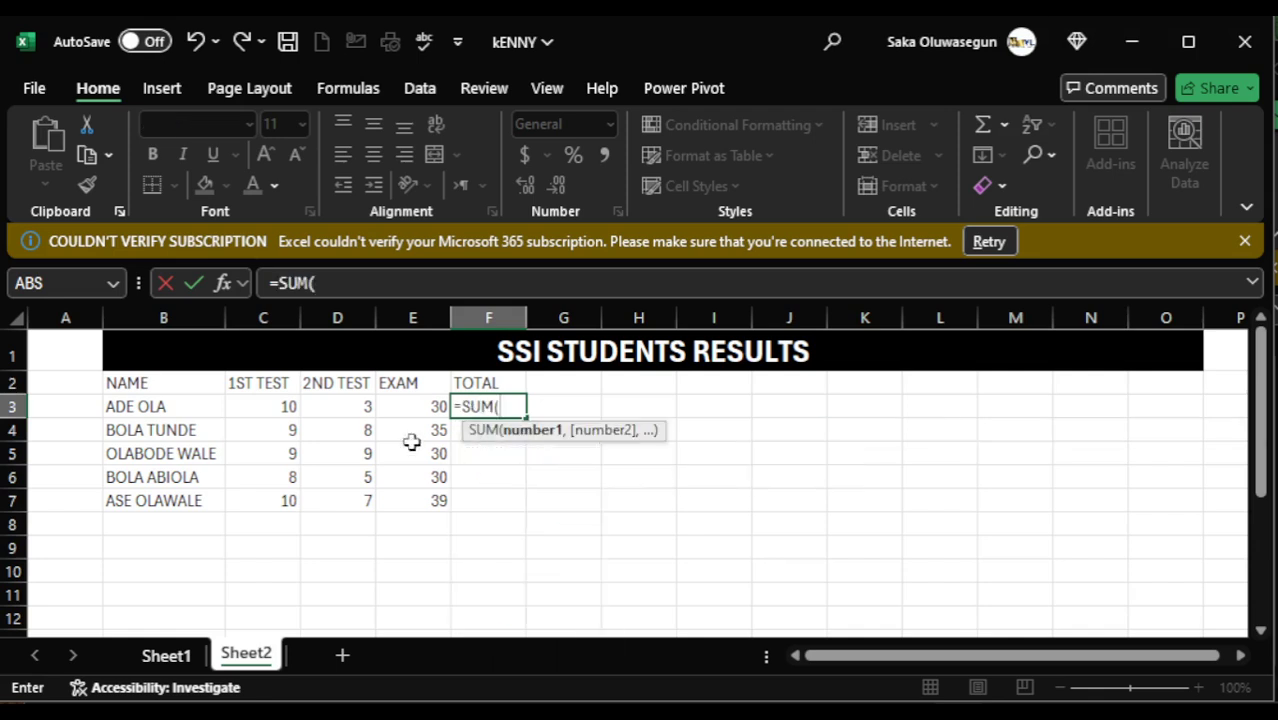
pyautogui.moveTo(288, 408); pyautogui.dragTo(430, 415)
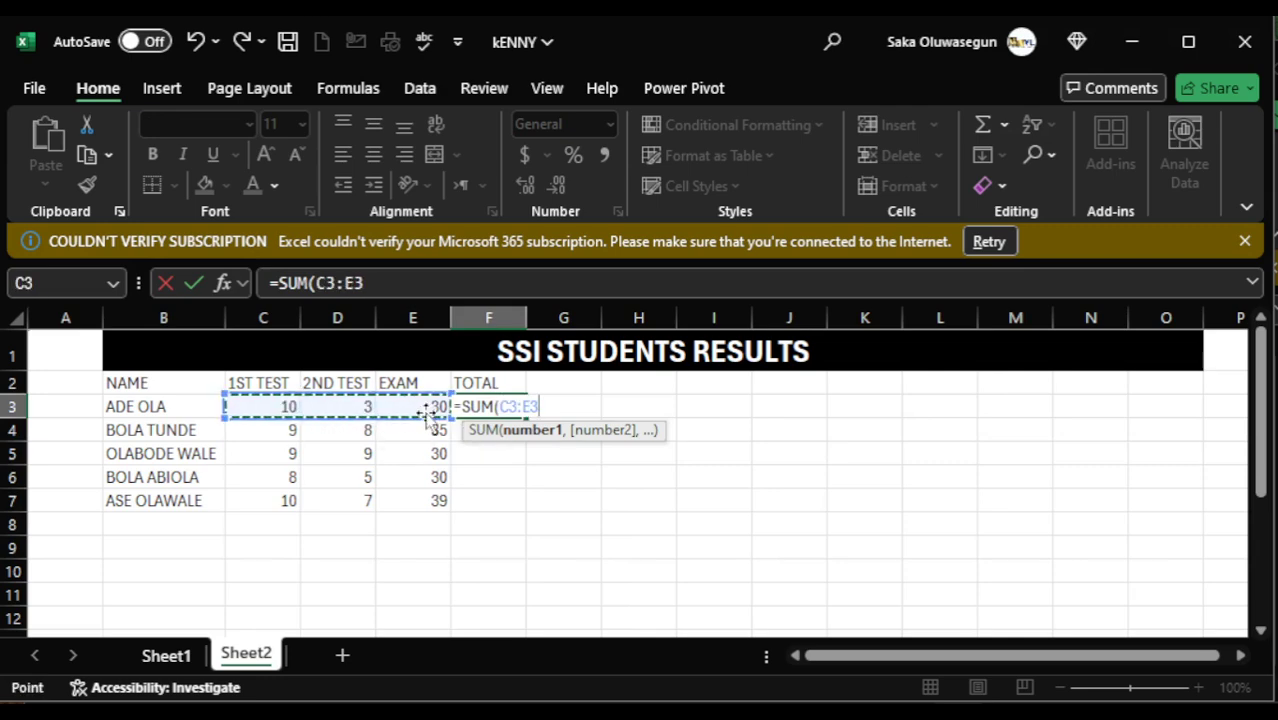
pyautogui.press('Return')
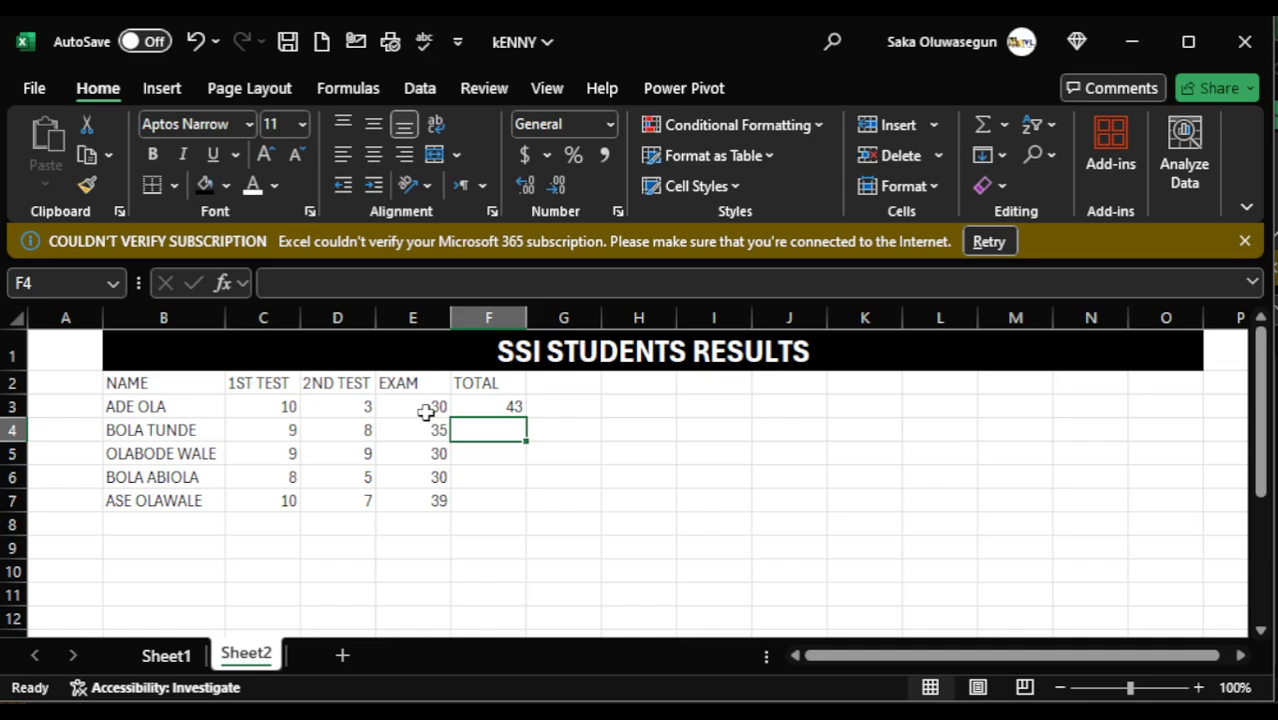
# - Fill the total formula from F3 down to F7 for the remaining students
pyautogui.click(511, 403)
pyautogui.moveTo(526, 414); pyautogui.dragTo(530, 507)
pyautogui.click(607, 510)
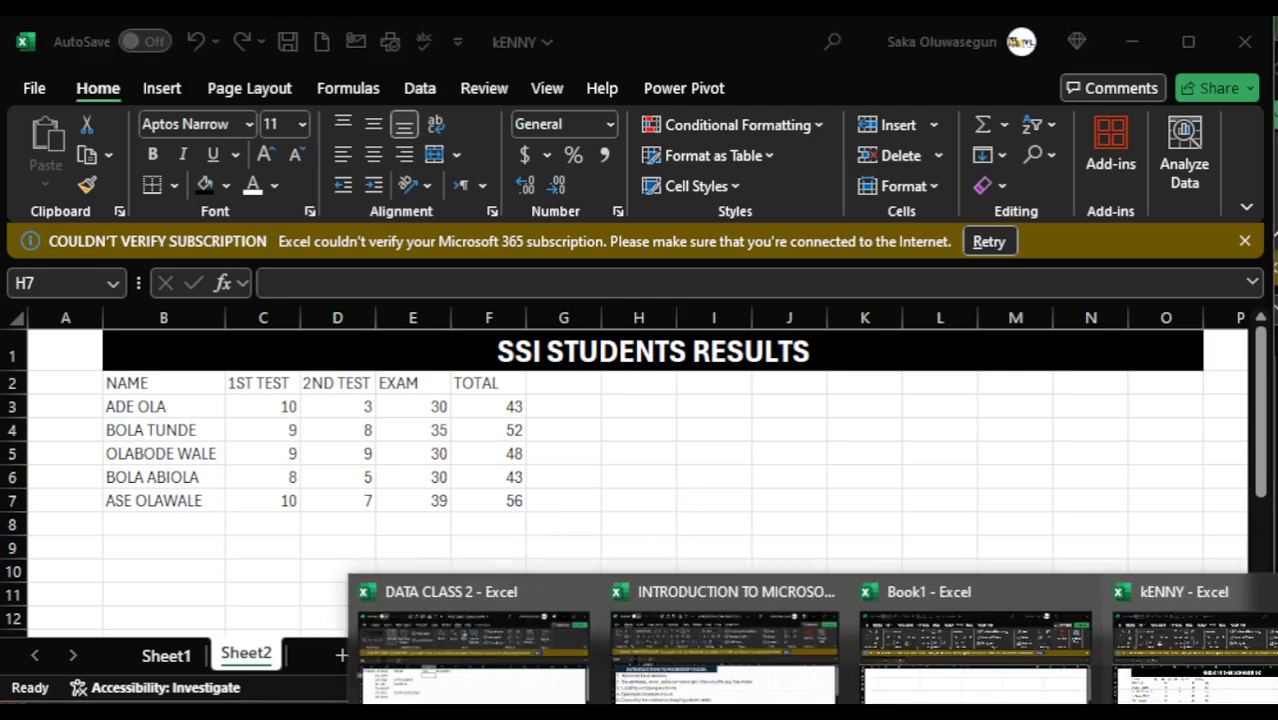
# - Check the topic list in the INTRODUCTION TO MICROSOFT EXCEL workbook and return to the kENNY workbook
pyautogui.click(713, 660)
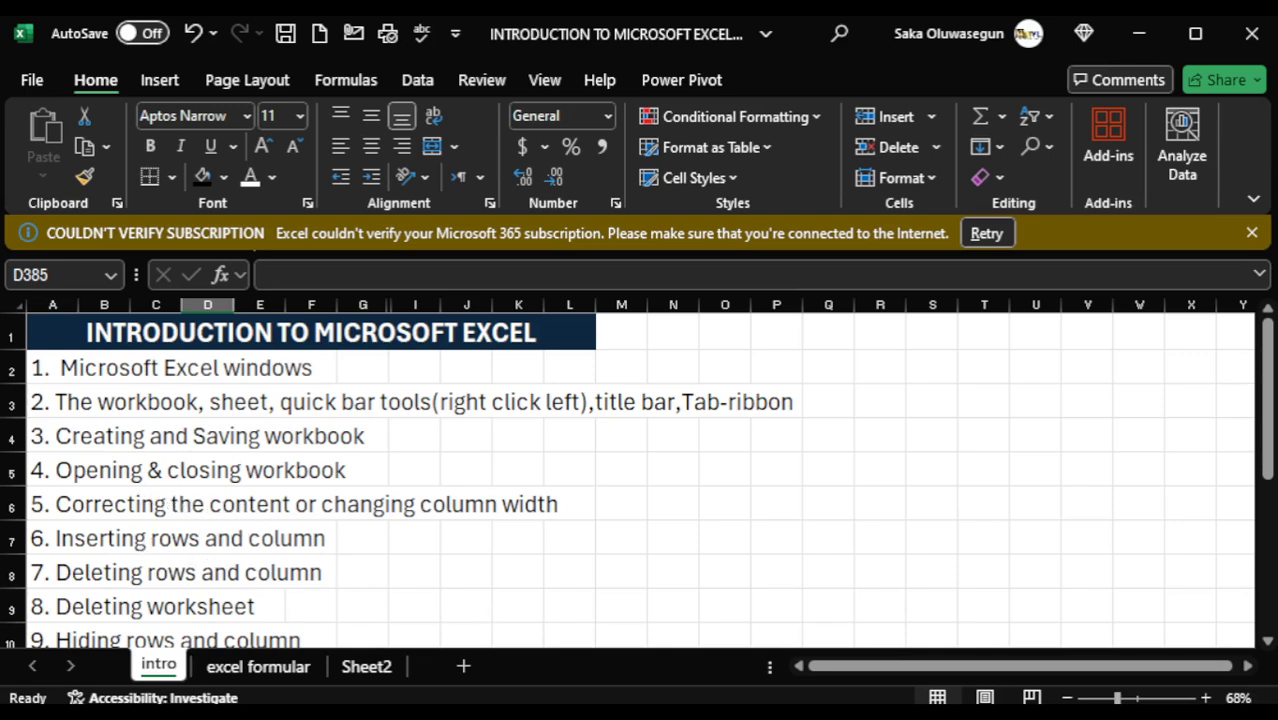
pyautogui.click(1140, 38)
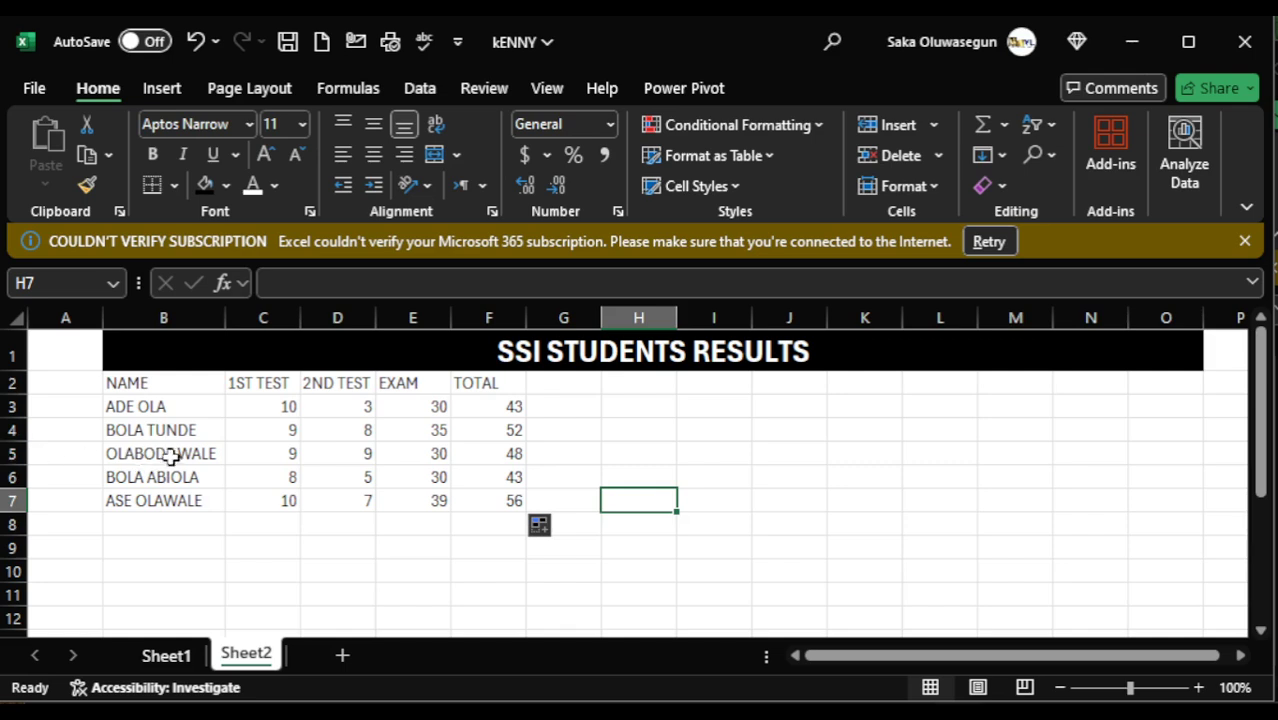
# - Insert a blank row at row 5, between the second and third students
pyautogui.click(16, 454)
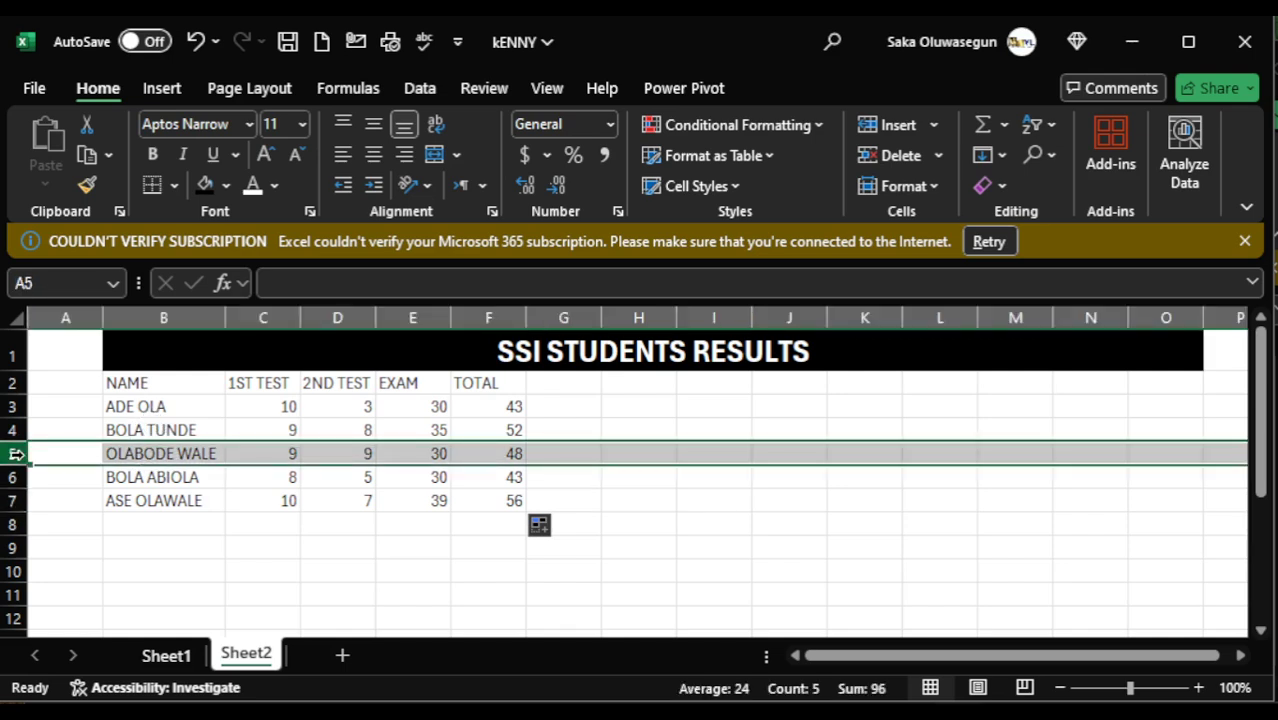
pyautogui.rightClick(15, 454)
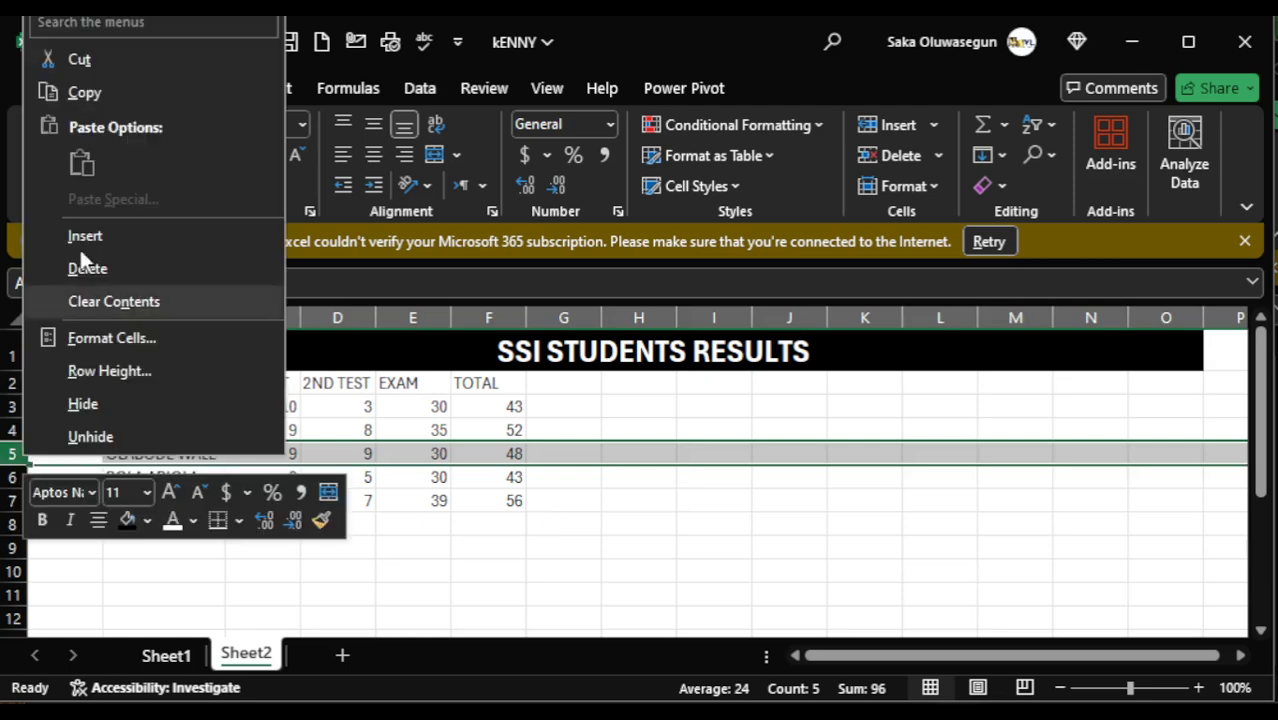
pyautogui.click(111, 234)
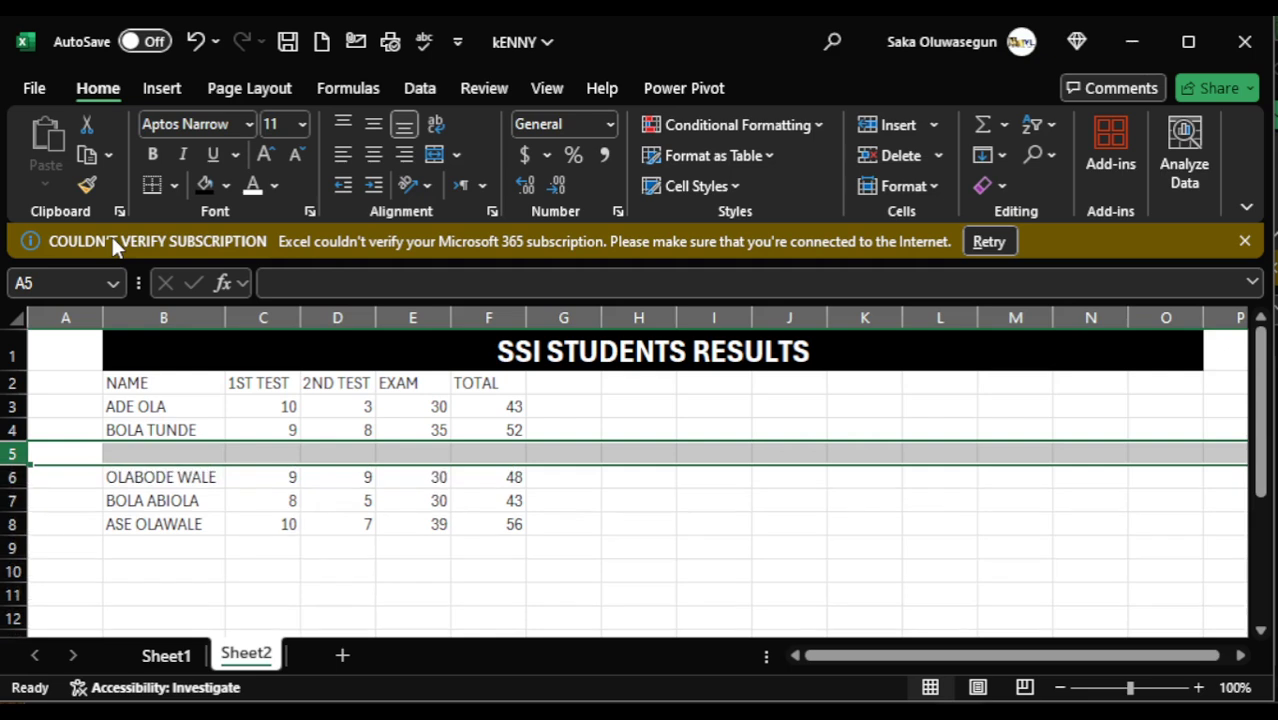
# - Enter a new student's name in B5 with scores 8, 6 and 7 in C5:E5
pyautogui.click(126, 451)
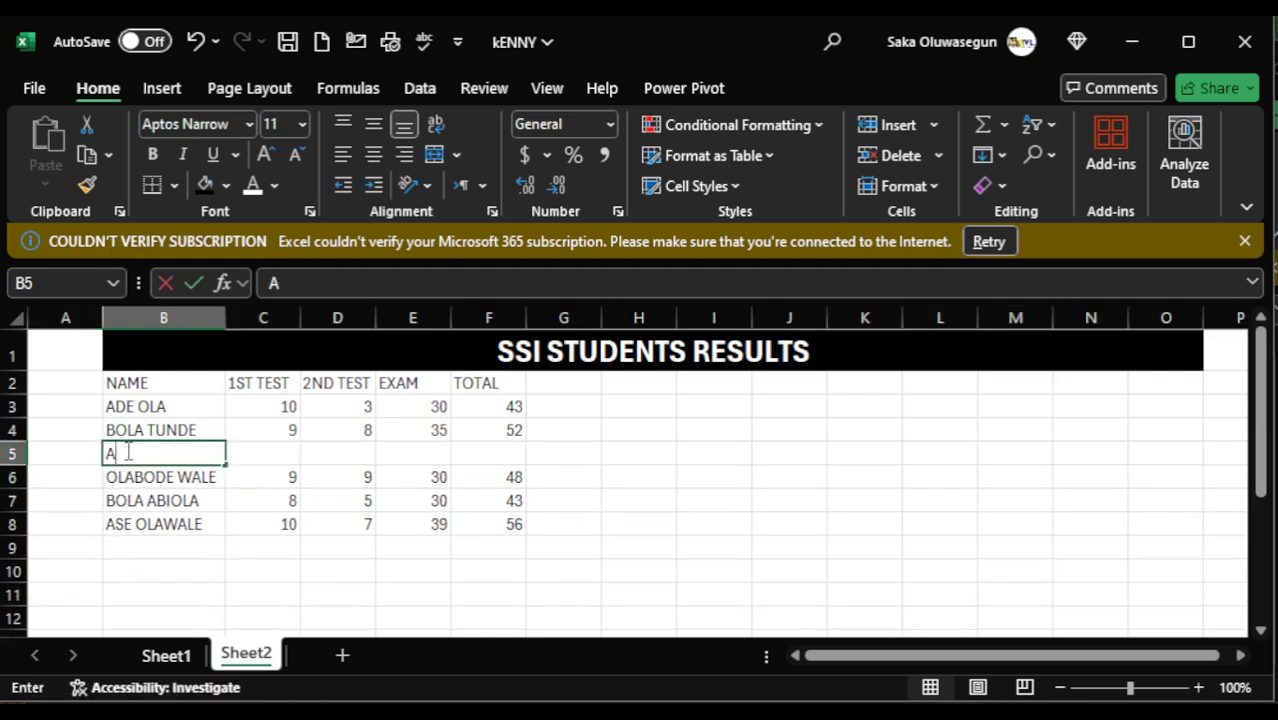
pyautogui.write('A')
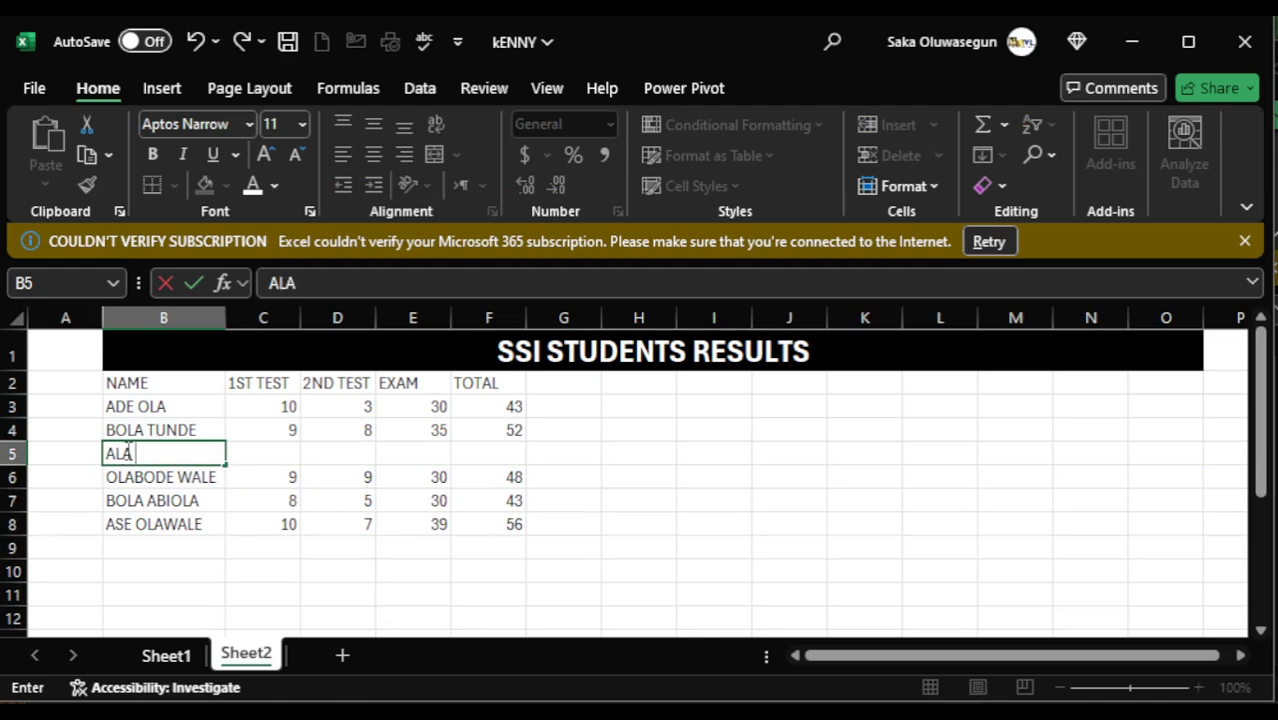
pyautogui.write('LA BIOLA')
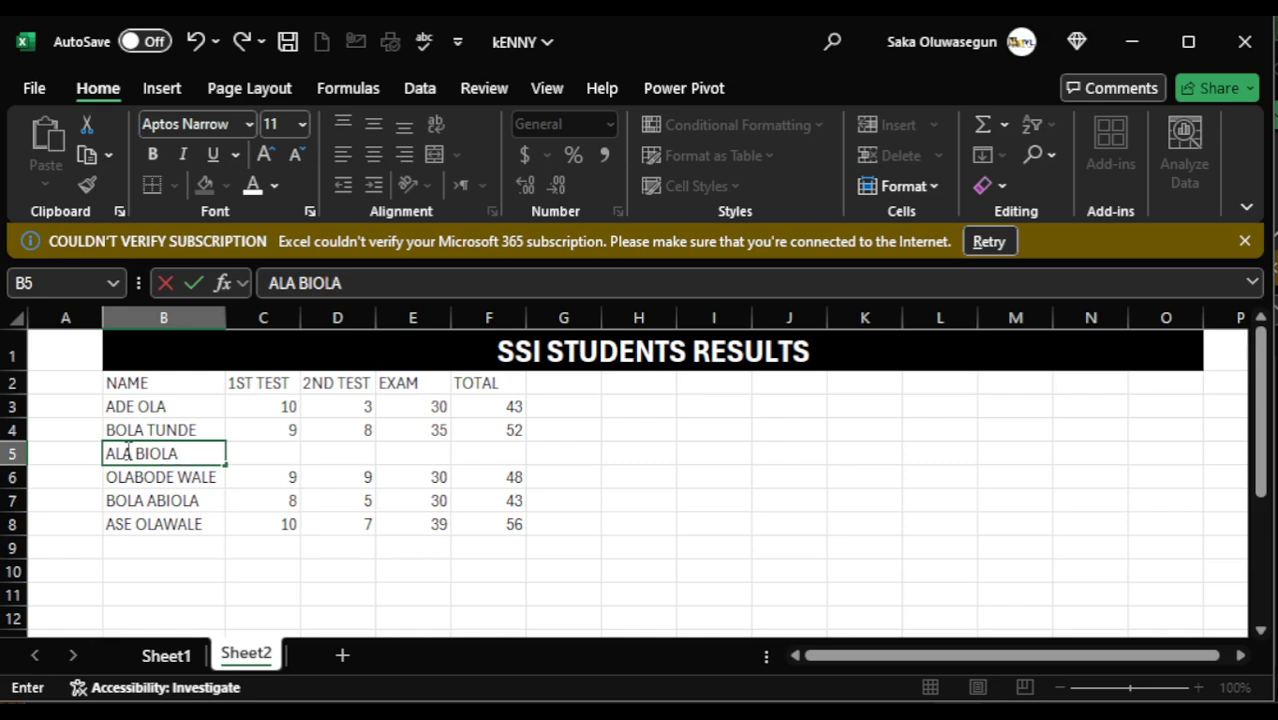
pyautogui.click(281, 450)
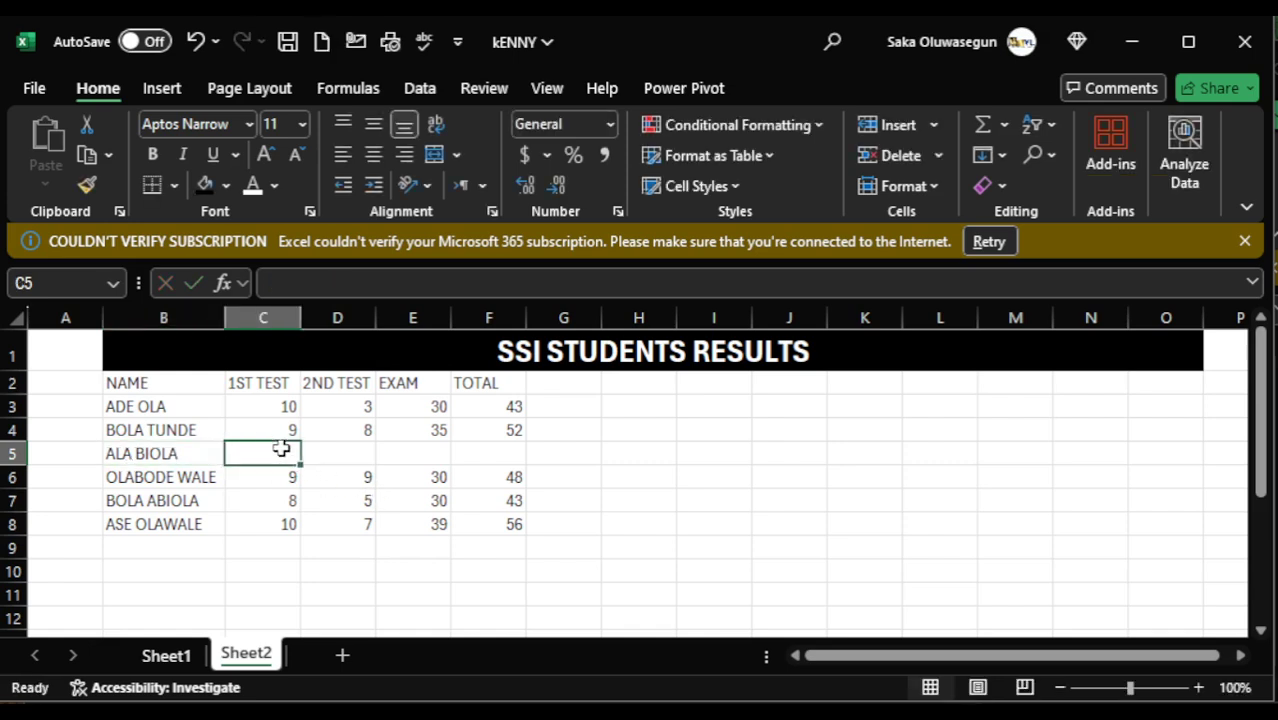
pyautogui.write('8')
pyautogui.click(354, 449)
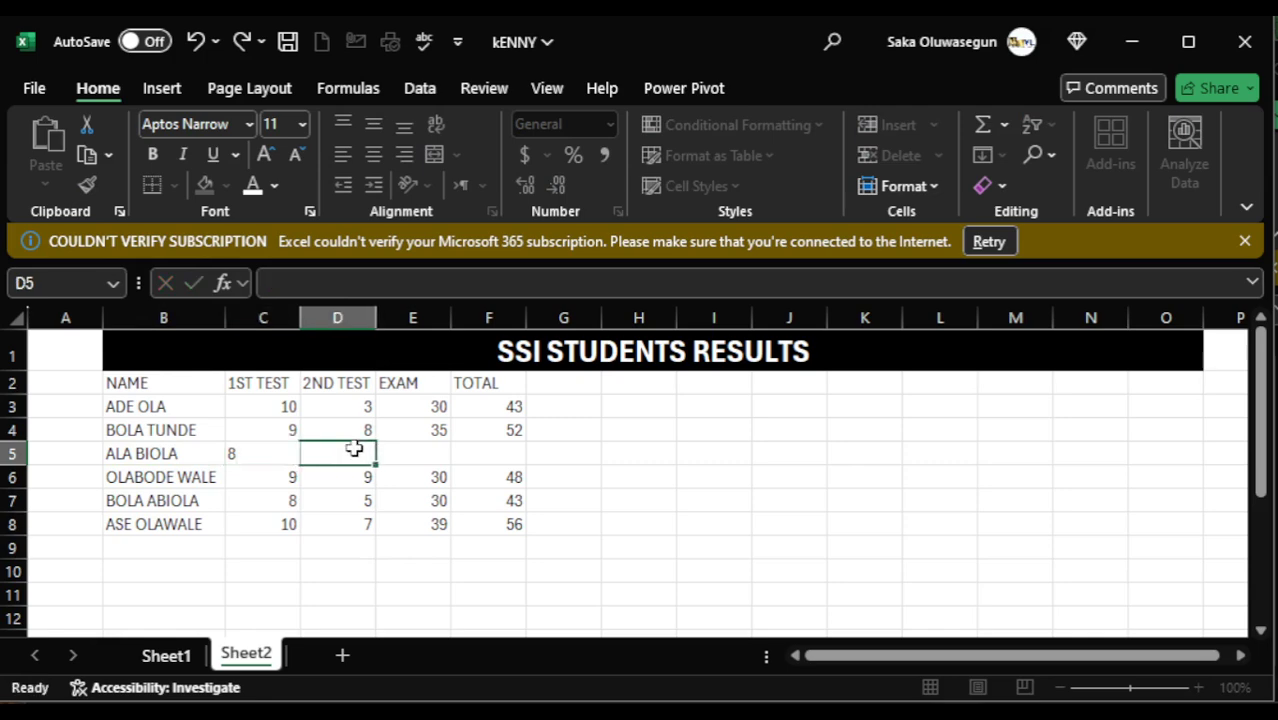
pyautogui.write('6')
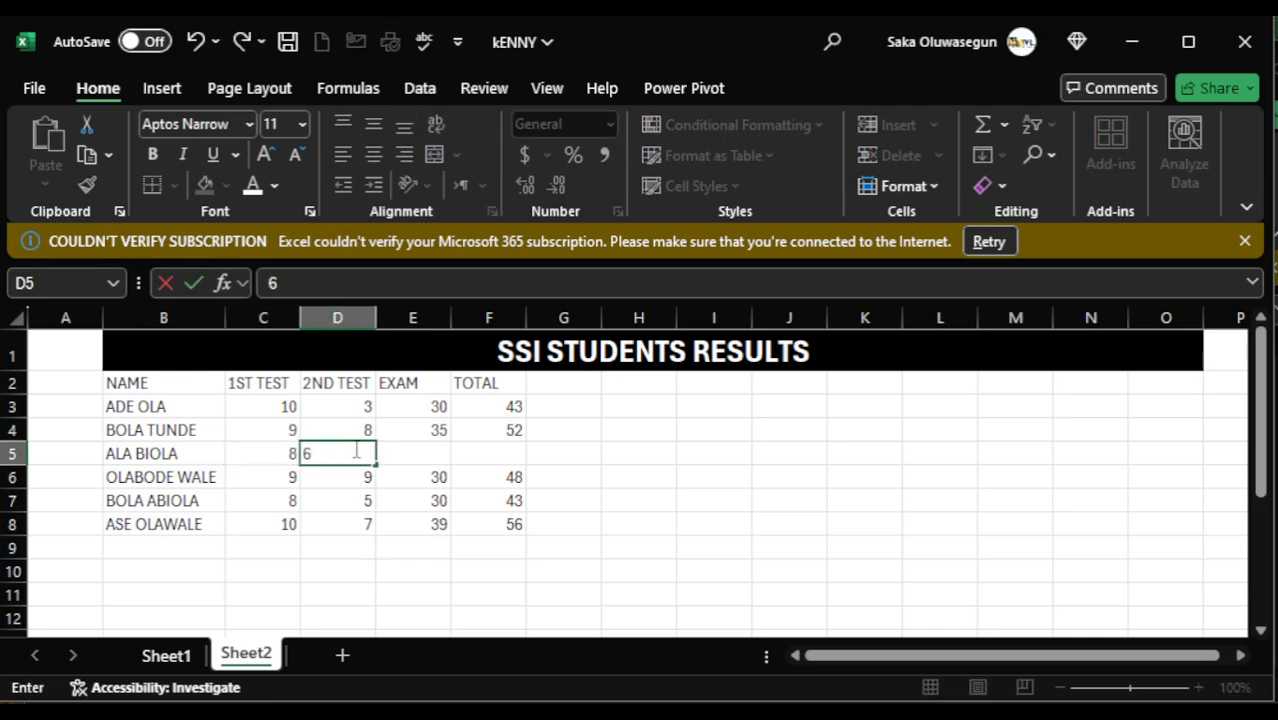
pyautogui.click(410, 453)
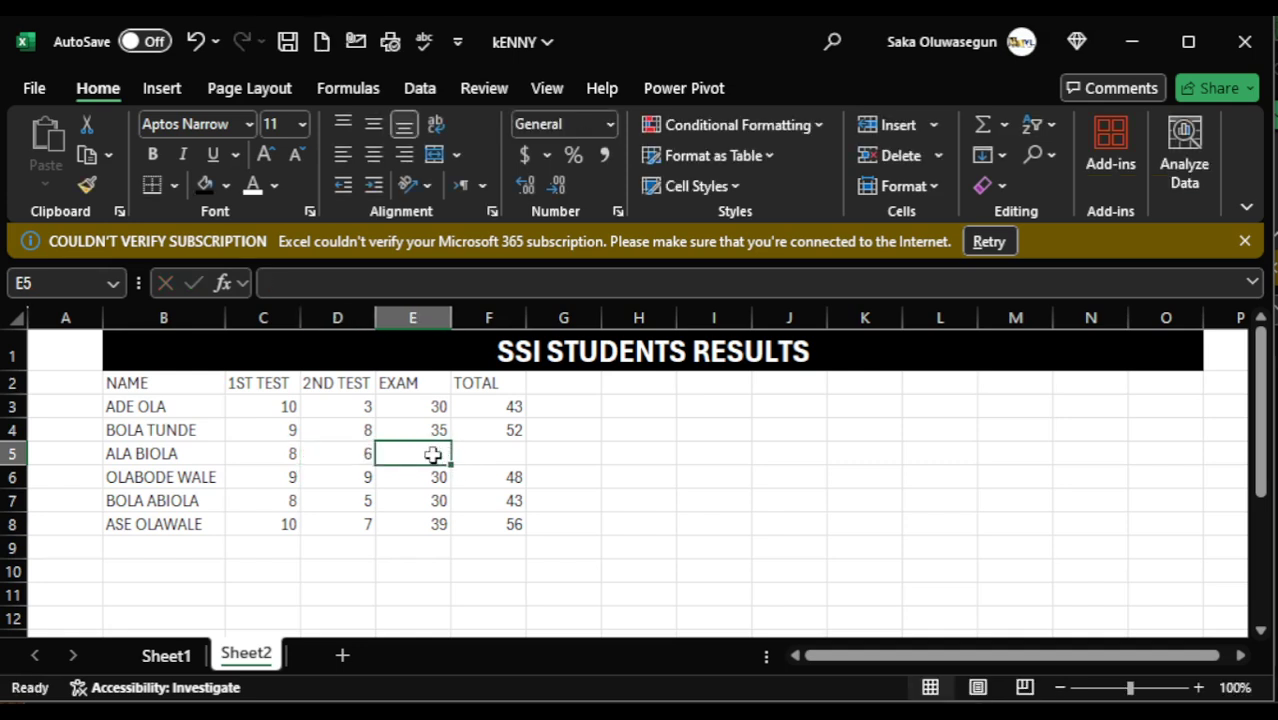
pyautogui.write('7')
pyautogui.click(519, 457)
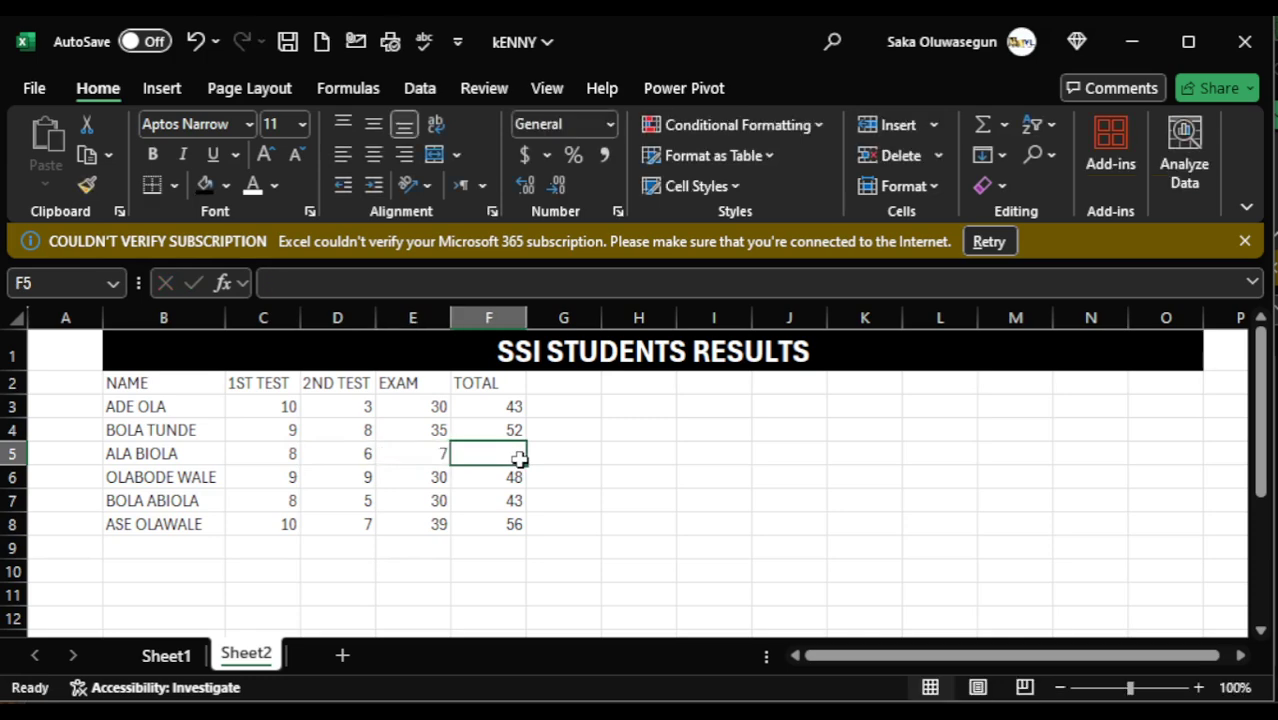
pyautogui.click(507, 430)
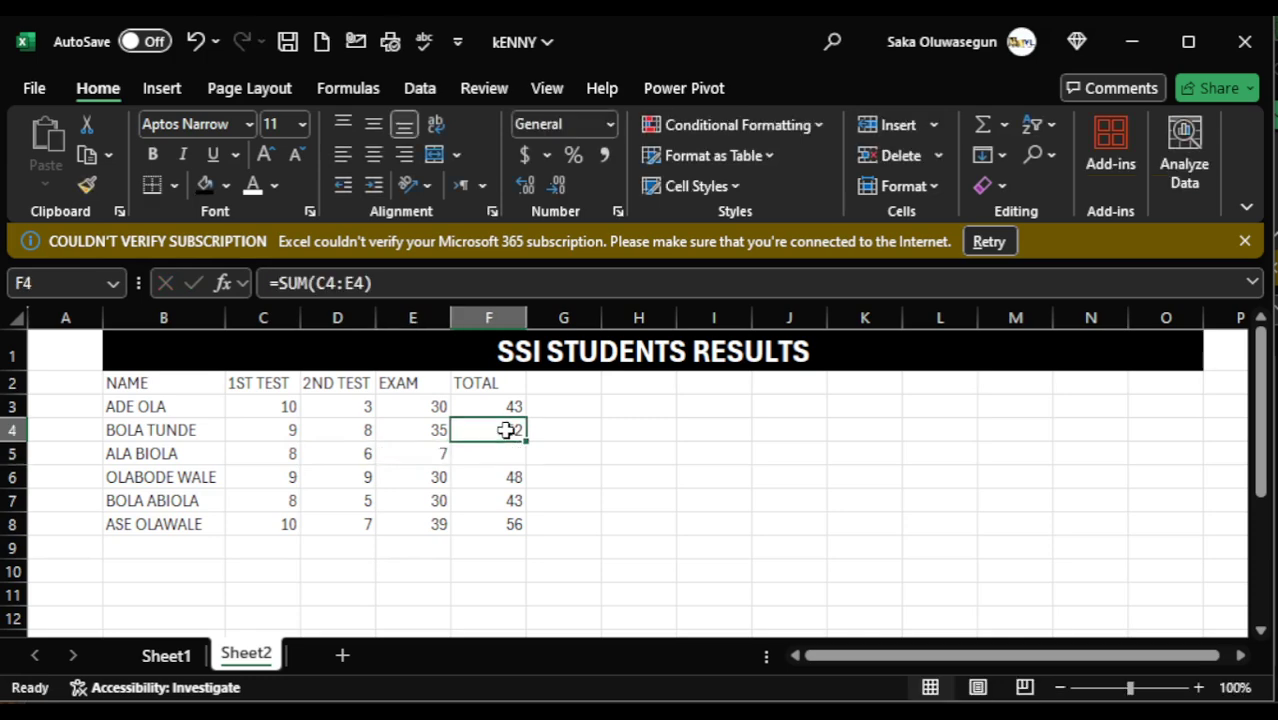
pyautogui.click(505, 404)
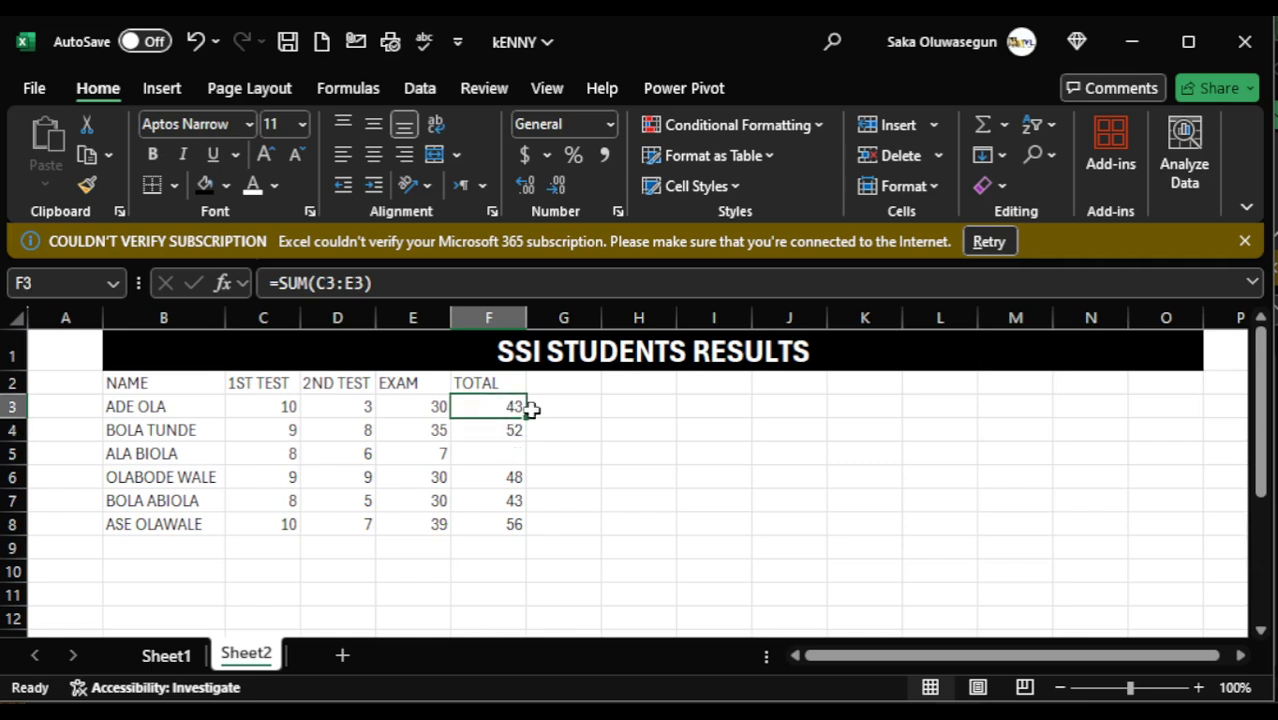
pyautogui.moveTo(526, 414); pyautogui.dragTo(527, 511)
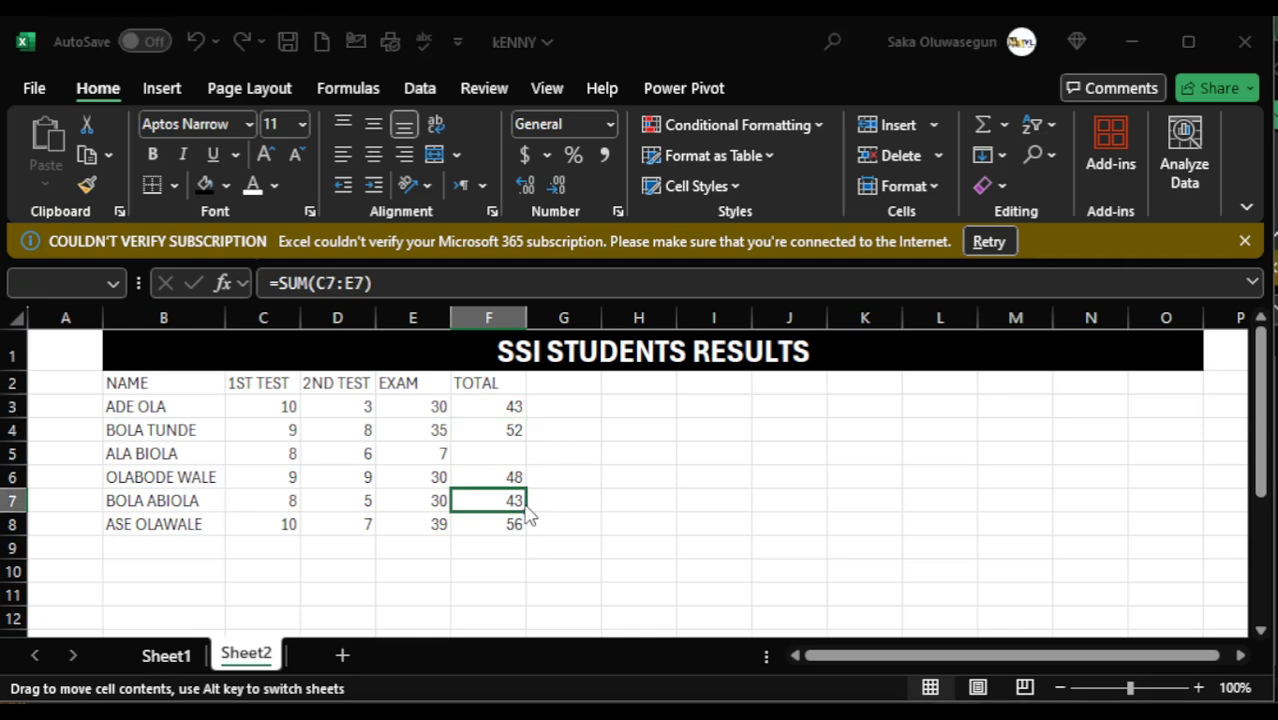
pyautogui.click(725, 400)
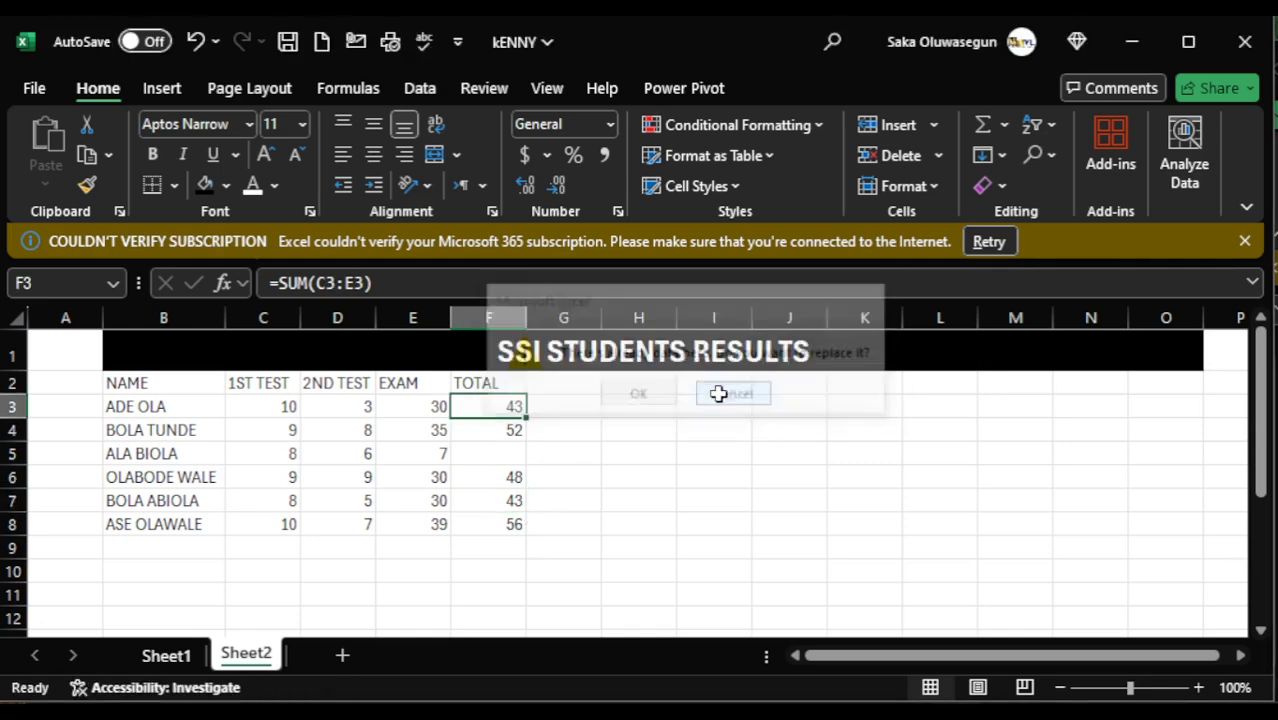
pyautogui.click(492, 458)
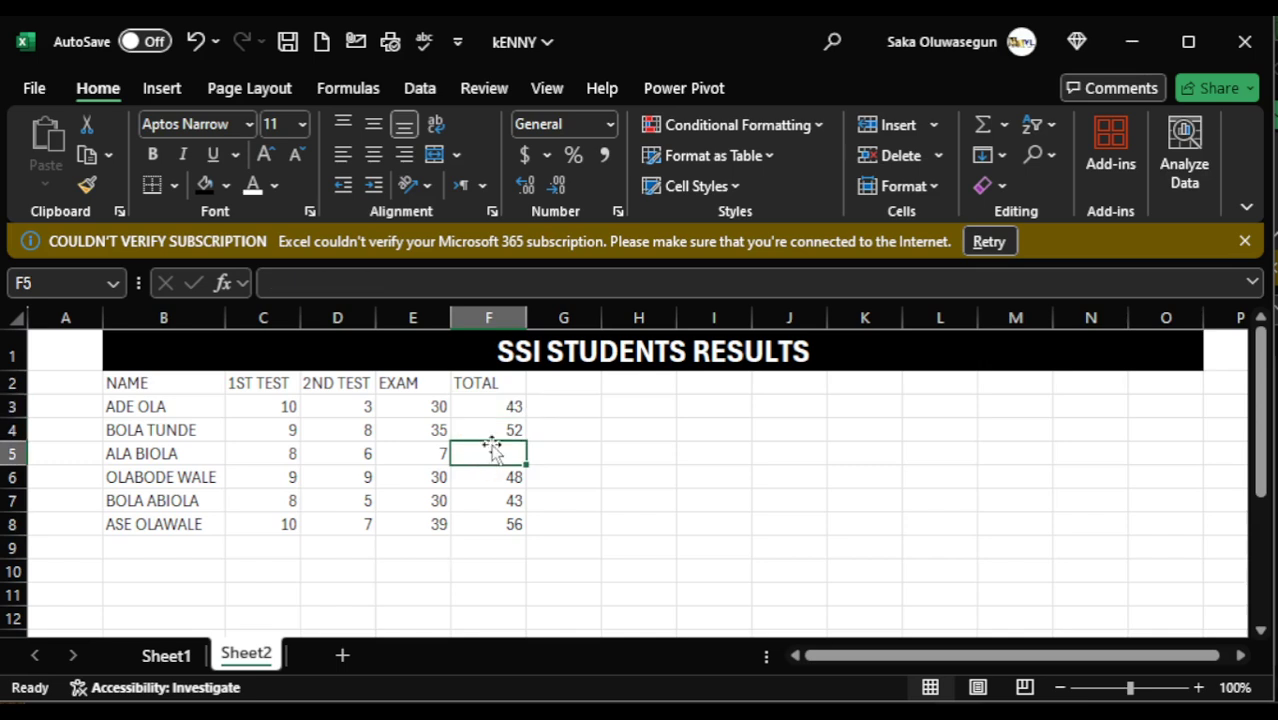
# - Fill the total formula from F3 down to F8 so the inserted student's row is included
pyautogui.click(507, 408)
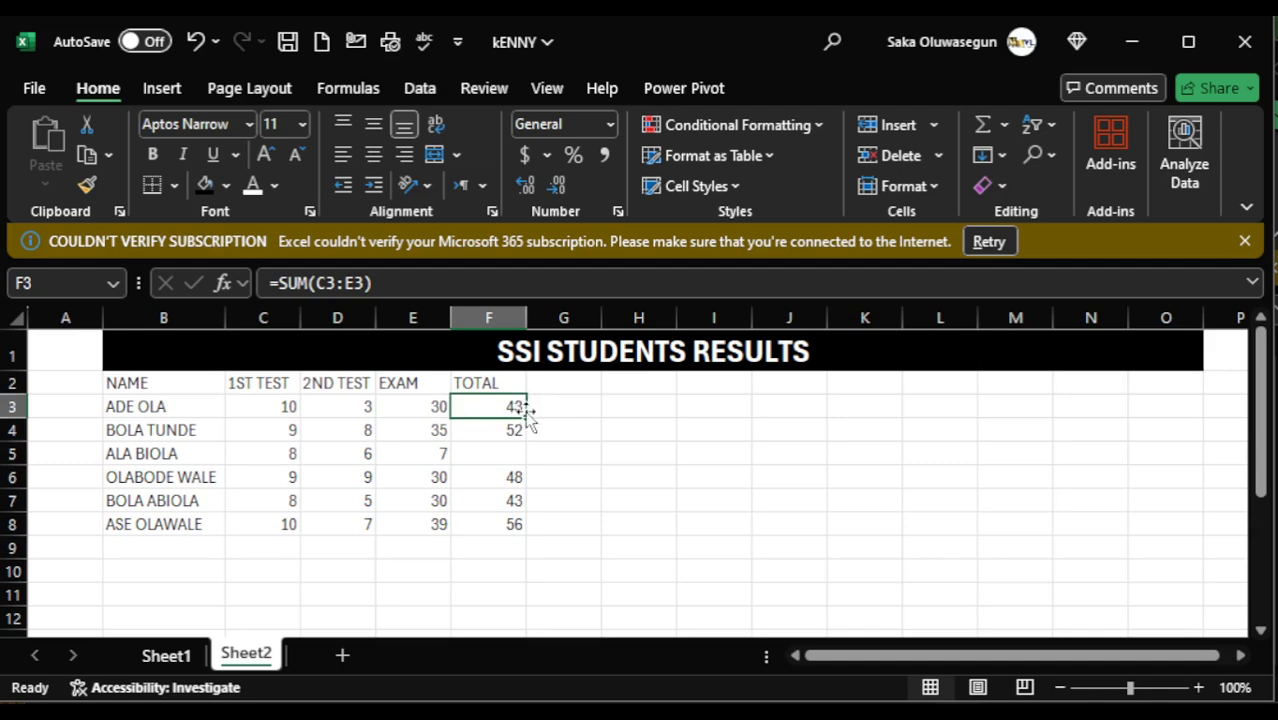
pyautogui.moveTo(526, 416); pyautogui.dragTo(533, 531)
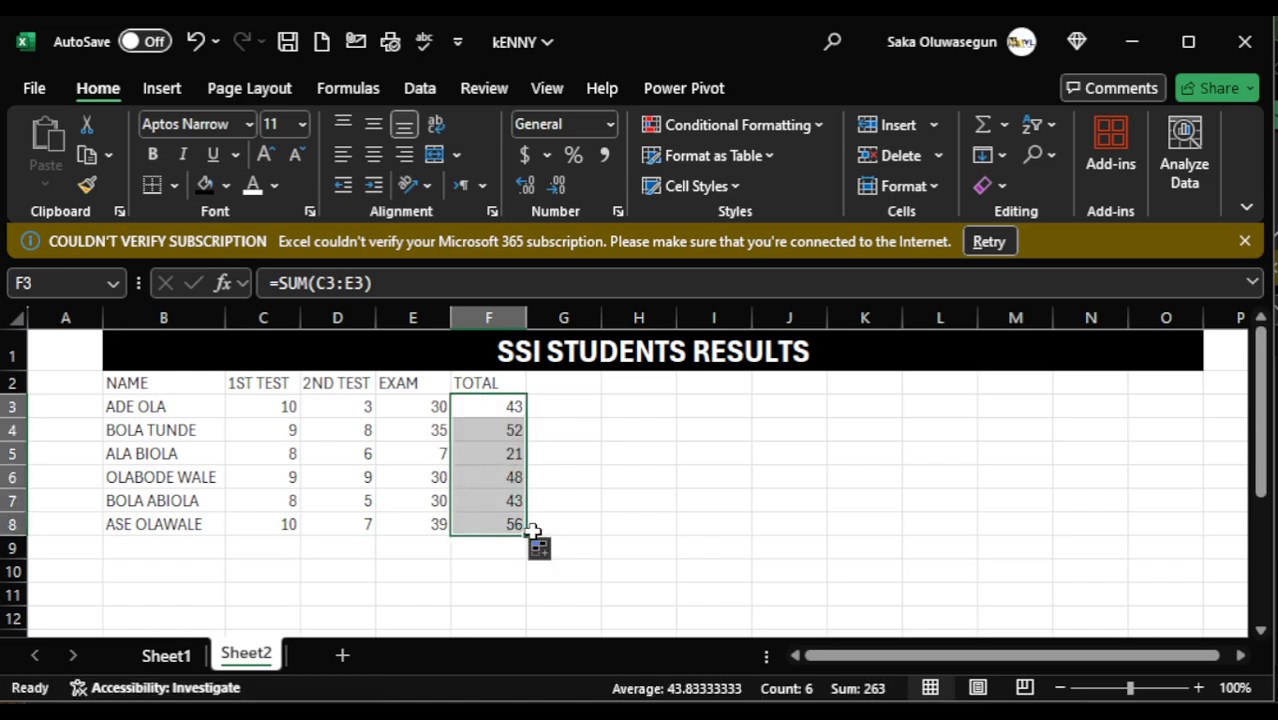
pyautogui.click(591, 543)
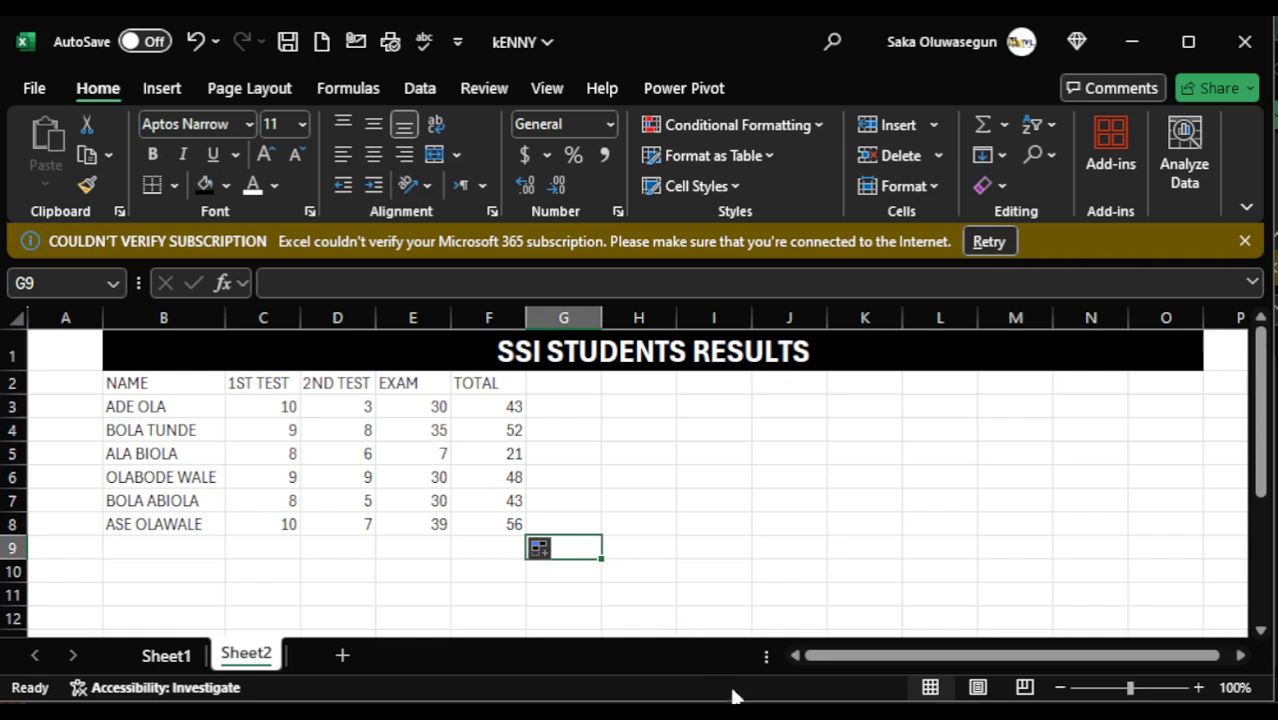
# - Replace the first part of the student's name in B5 with a different name, keeping the second part
pyautogui.click(158, 455)
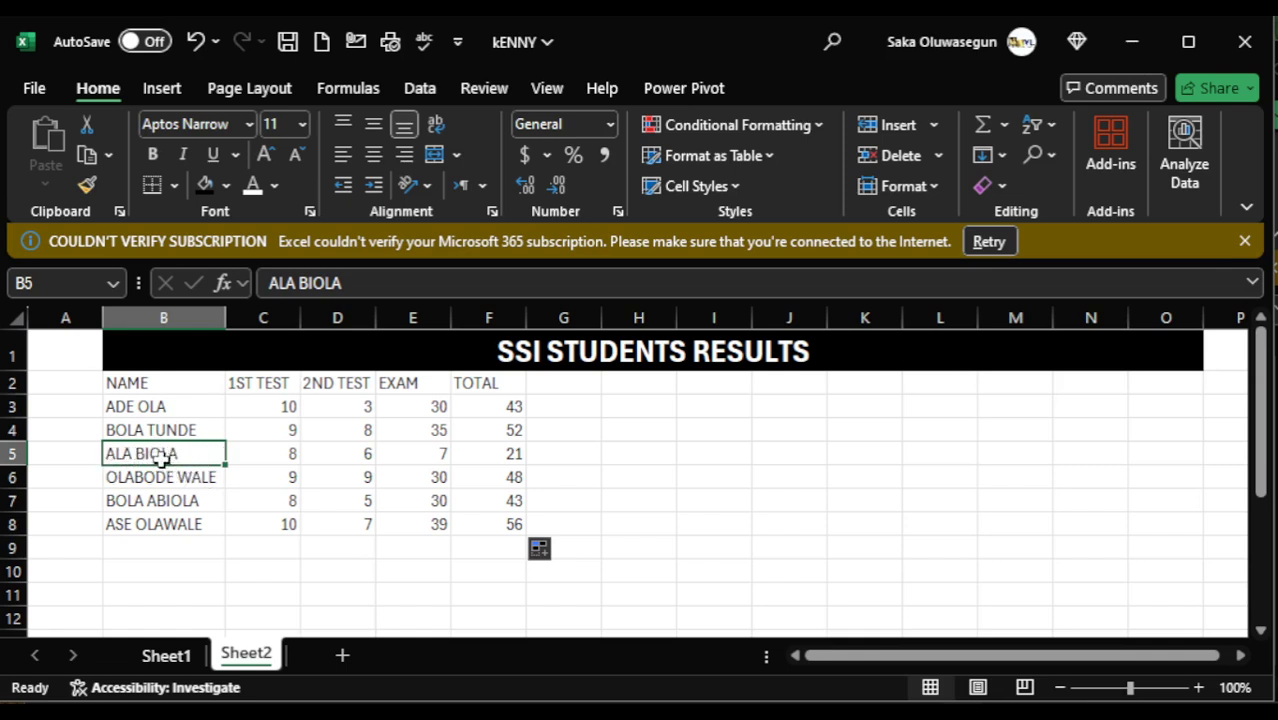
pyautogui.doubleClick(132, 453)
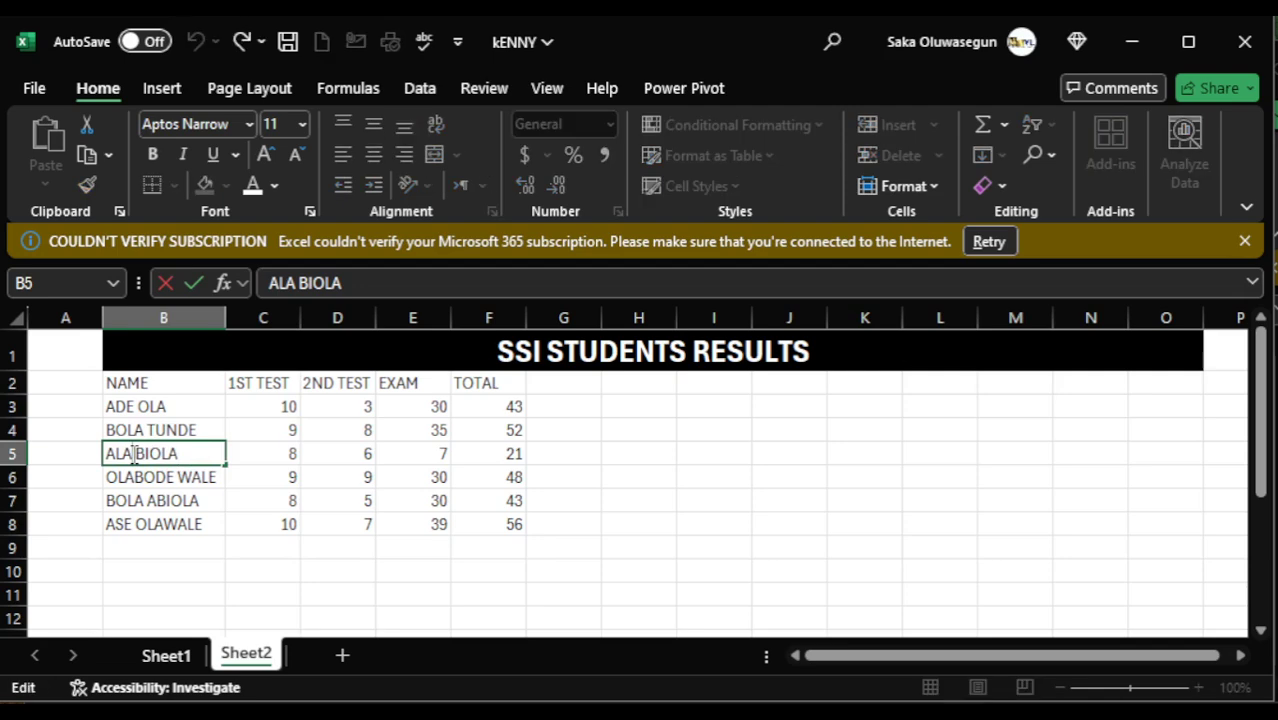
pyautogui.press('BackSpace')
pyautogui.press('BackSpace')
pyautogui.press('BackSpace')
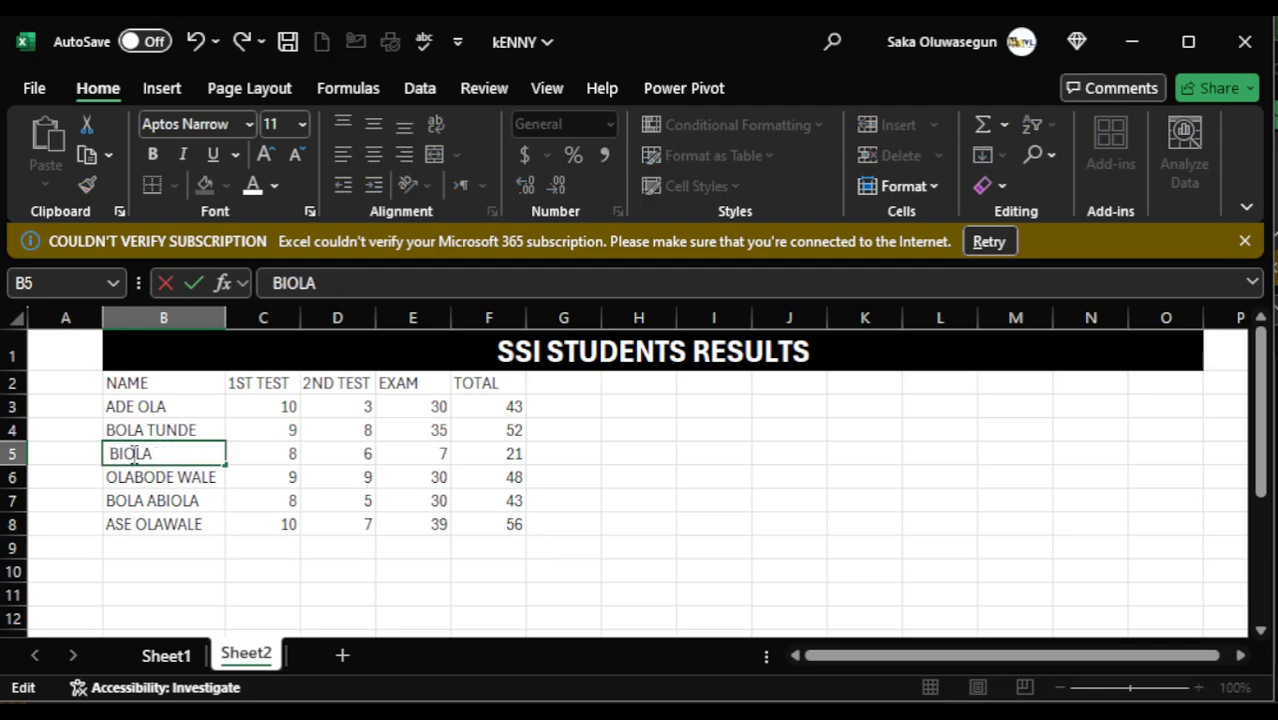
pyautogui.write('LABAKE')
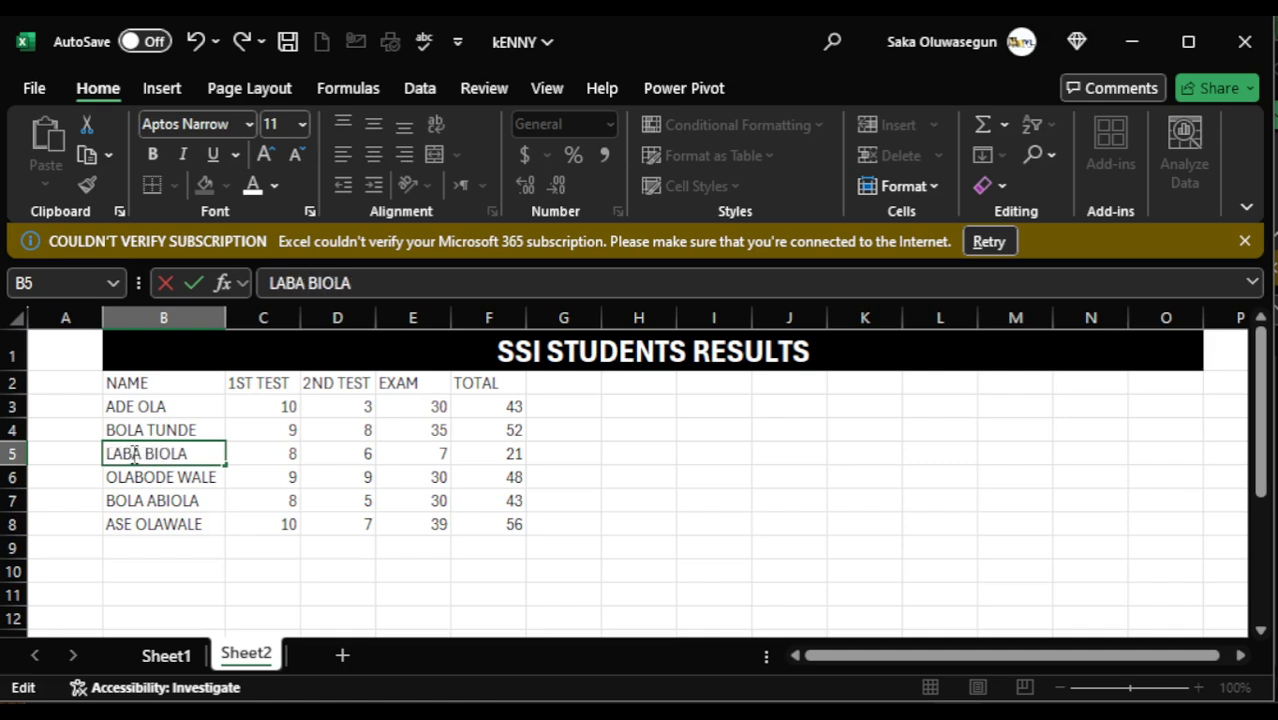
pyautogui.click(262, 548)
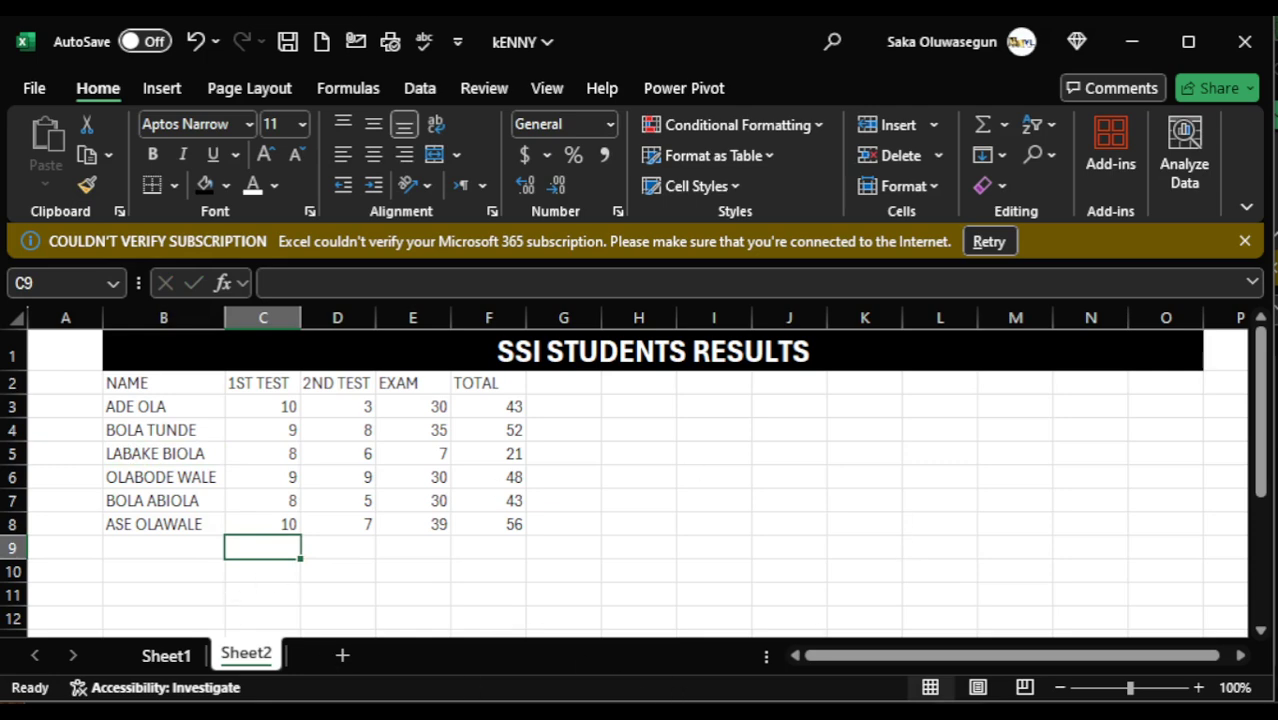
# - Look over the topic list in INTRODUCTION TO MICROSOFT EXCEL and the DATA CLASS 2 workbook, ending back in the kENNY workbook
pyautogui.click(853, 715)
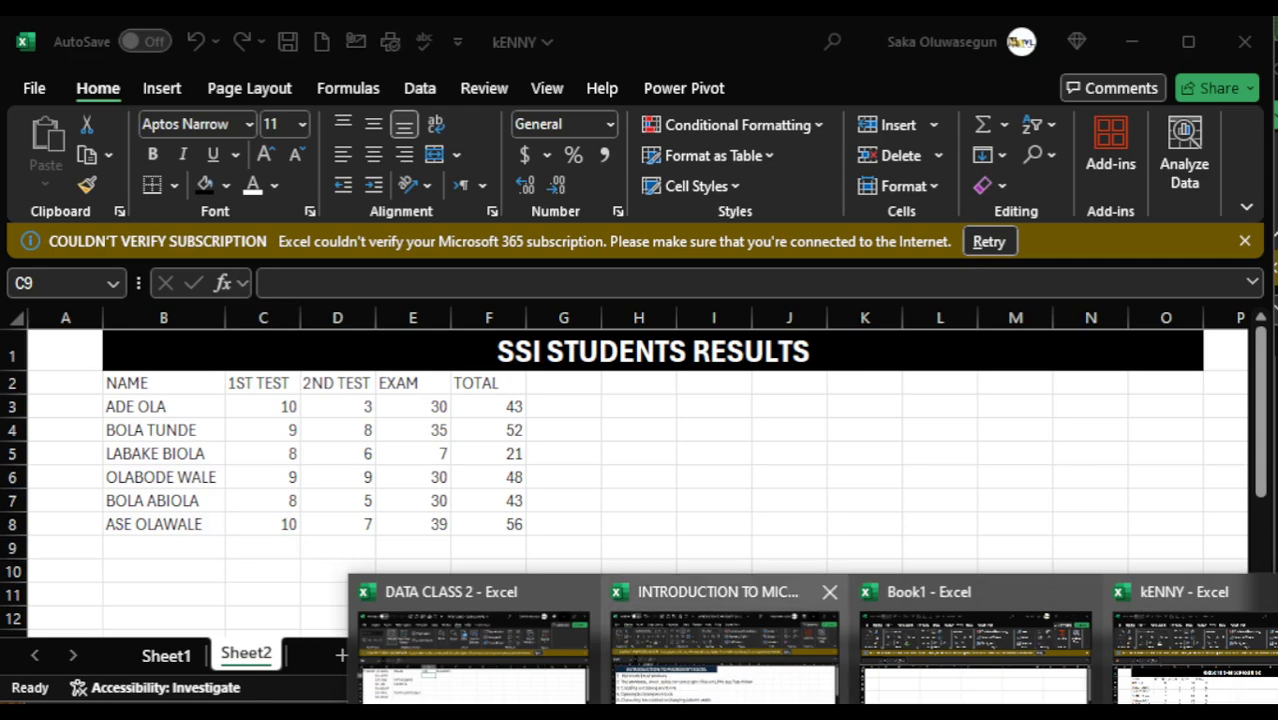
pyautogui.click(724, 655)
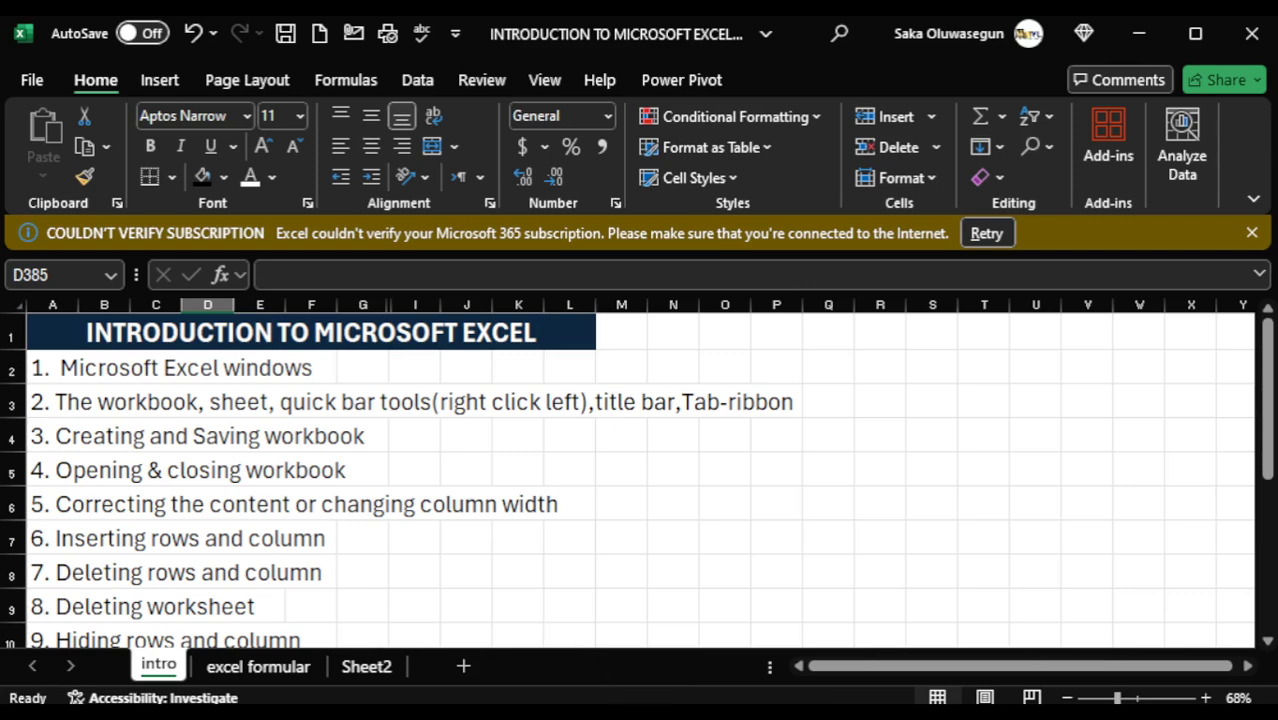
pyautogui.moveTo(740, 715)
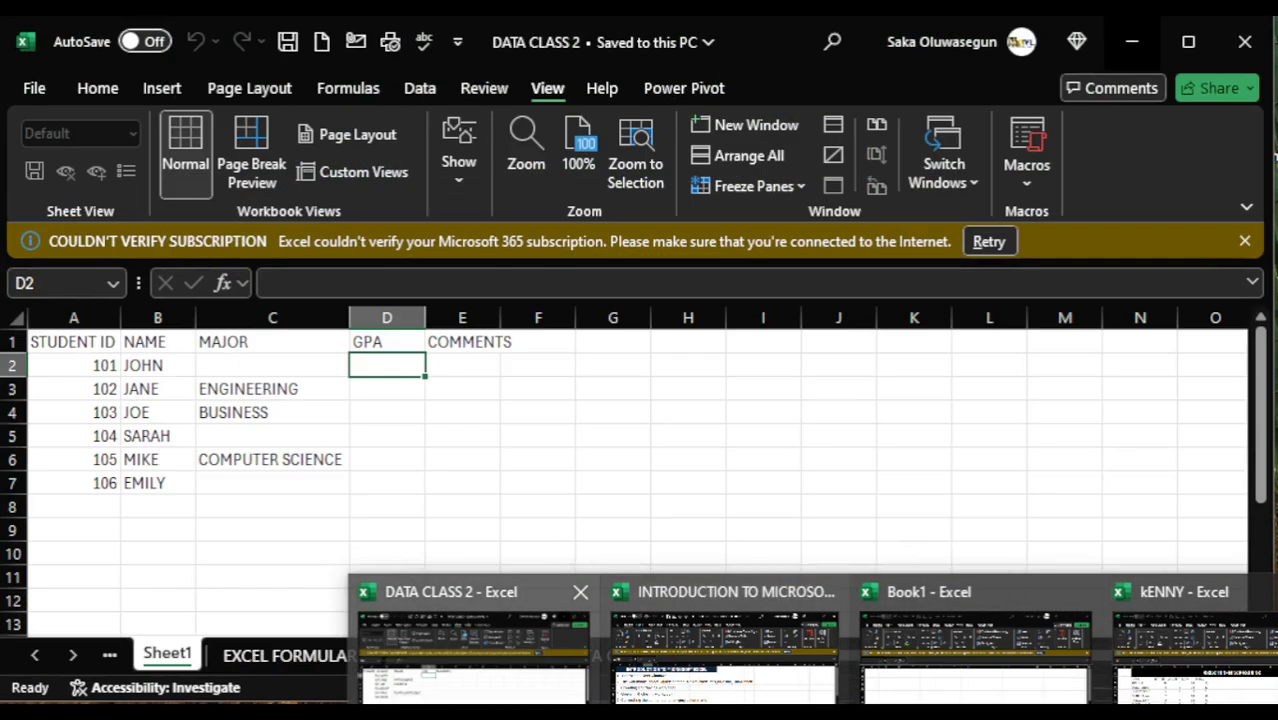
pyautogui.click(473, 700)
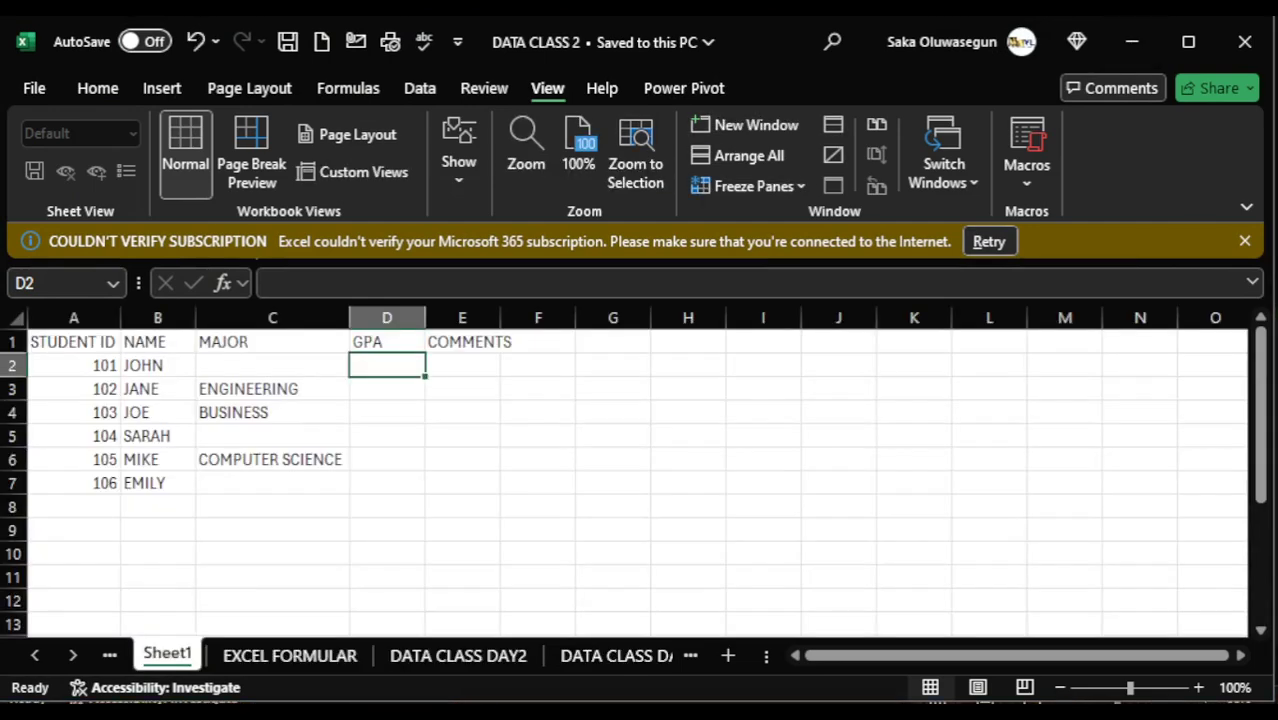
pyautogui.click(852, 703)
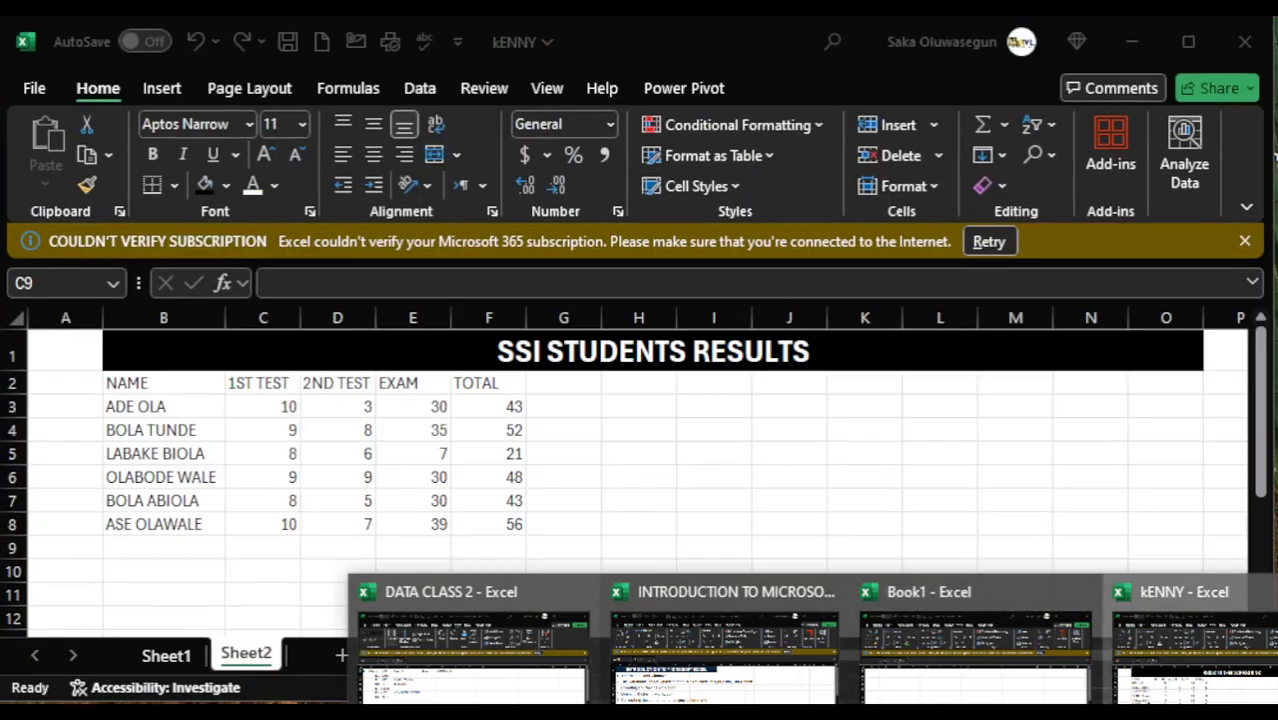
pyautogui.click(1195, 655)
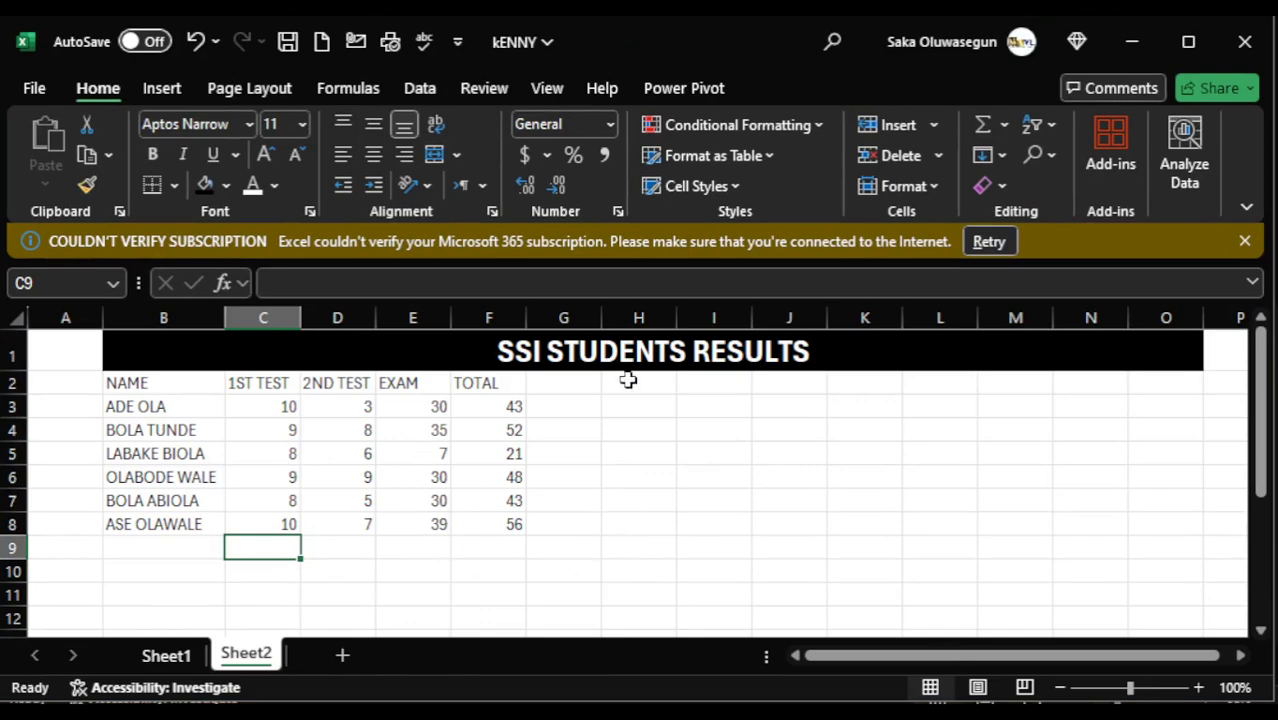
# - Hide column C, which holds the 1ST TEST scores
pyautogui.click(171, 483)
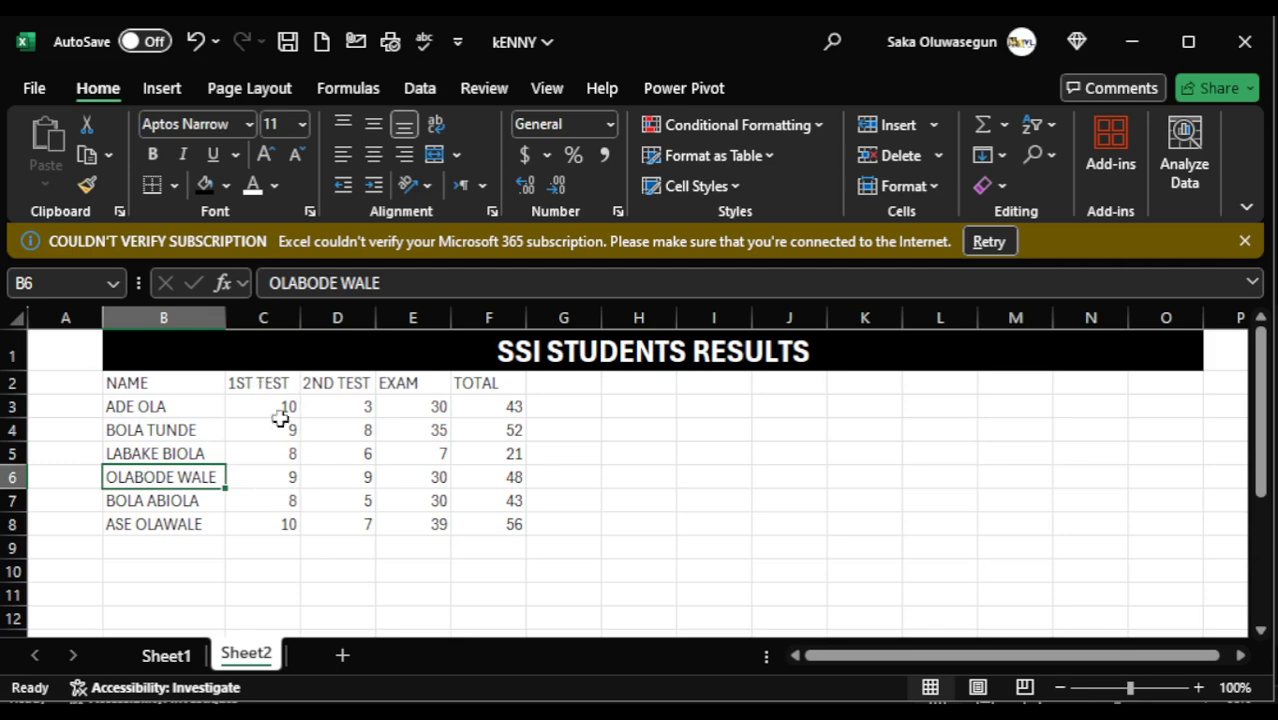
pyautogui.rightClick(275, 318)
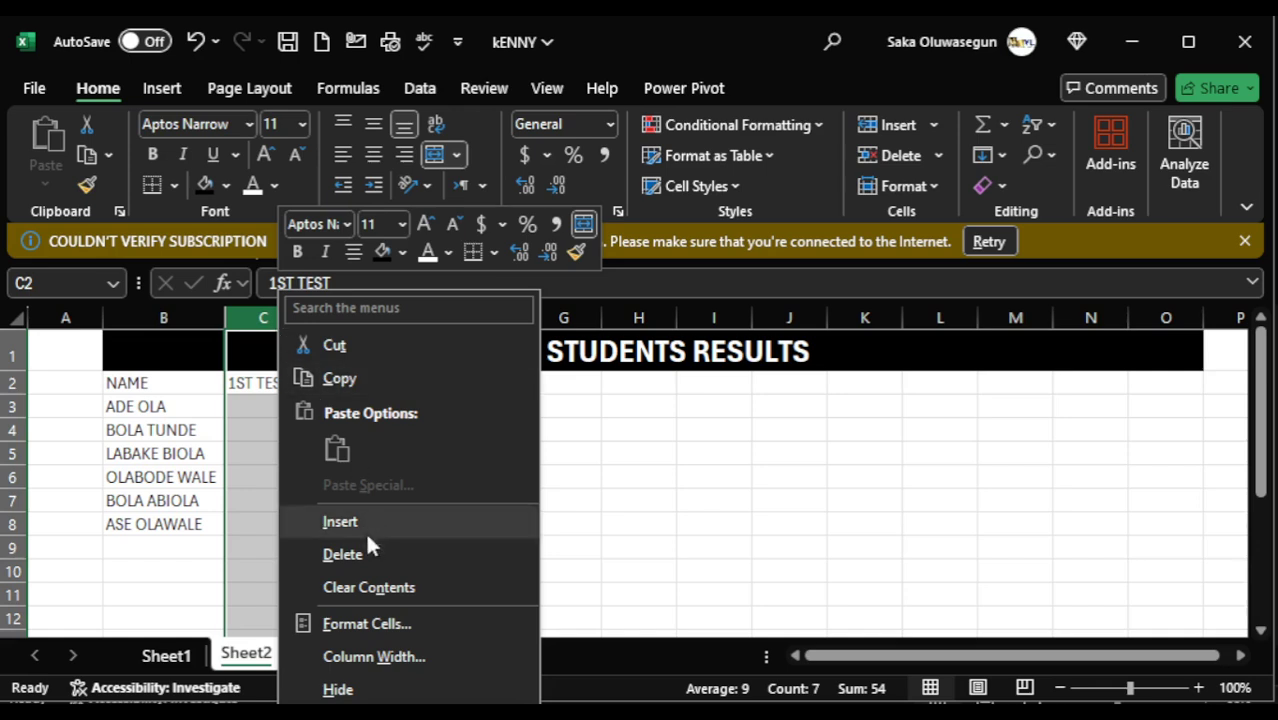
pyautogui.click(368, 690)
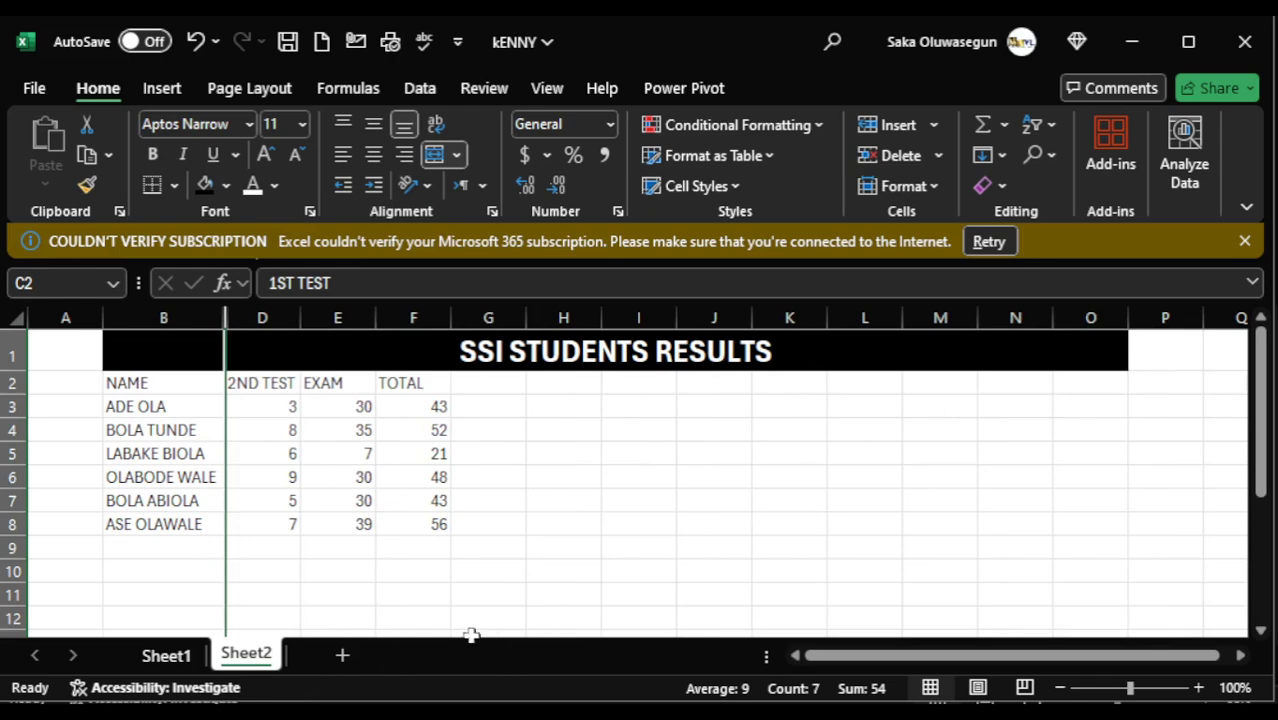
# - Unhide the 1ST TEST column between columns B and D
pyautogui.click(398, 319)
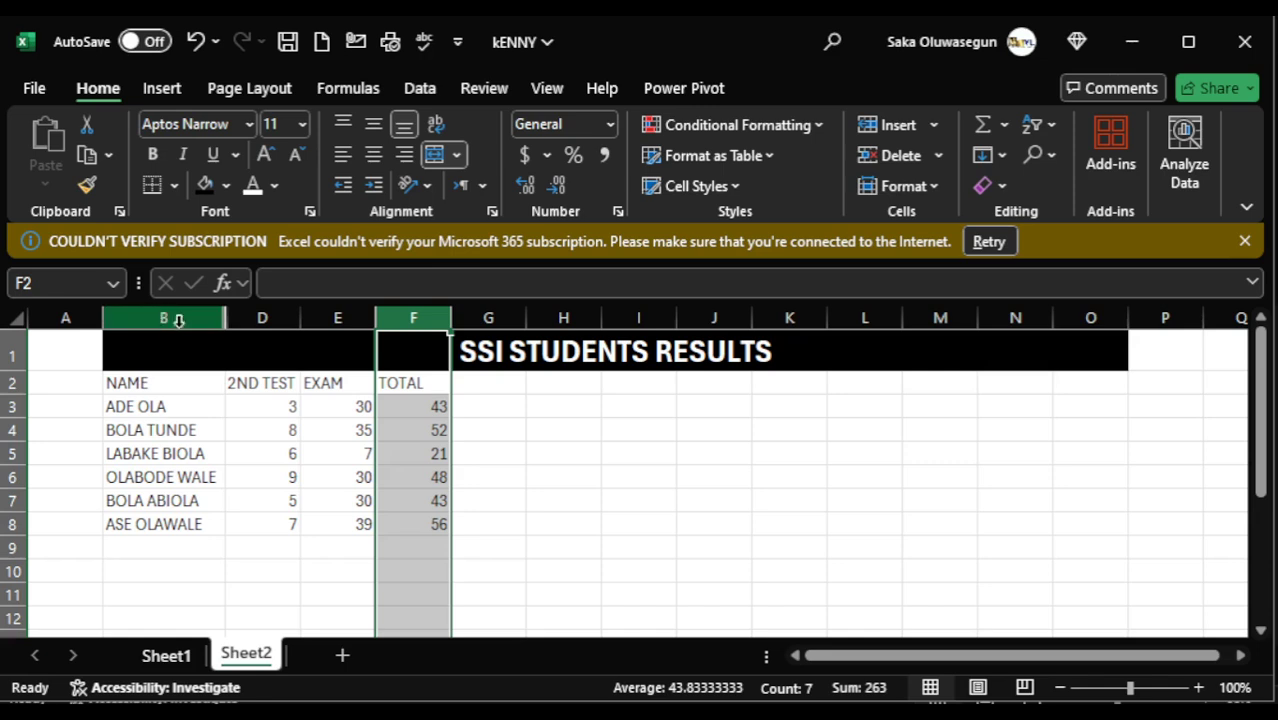
pyautogui.click(227, 320)
pyautogui.rightClick(227, 320)
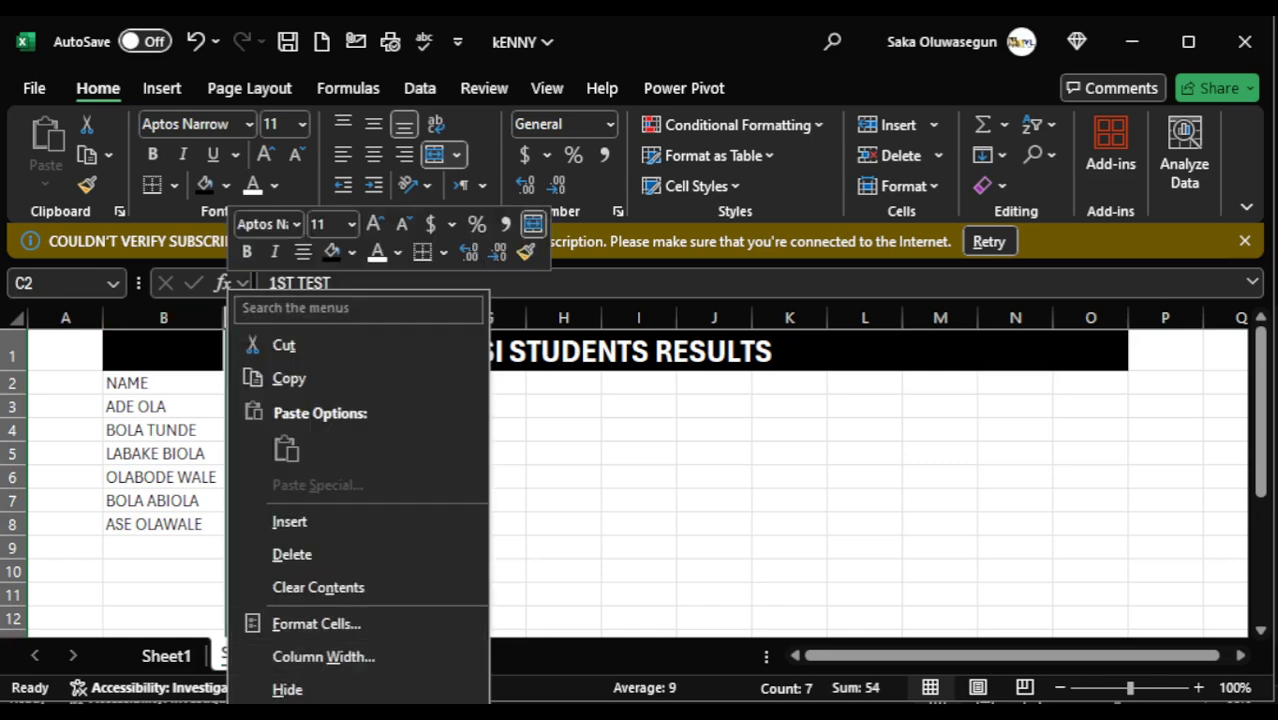
pyautogui.click(295, 718)
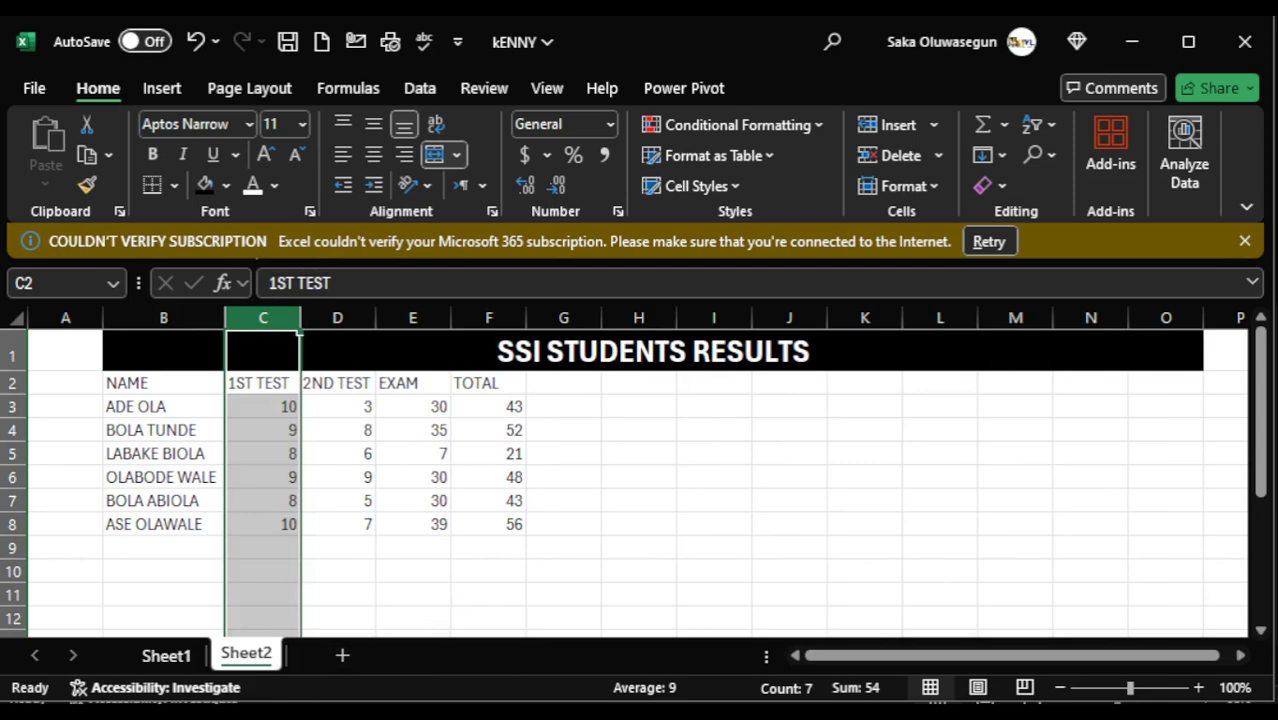
# - Switch to the INTRODUCTION TO MICROSOFT EXCEL workbook to check the topics that follow inserting rows and columns
pyautogui.moveTo(724, 640)
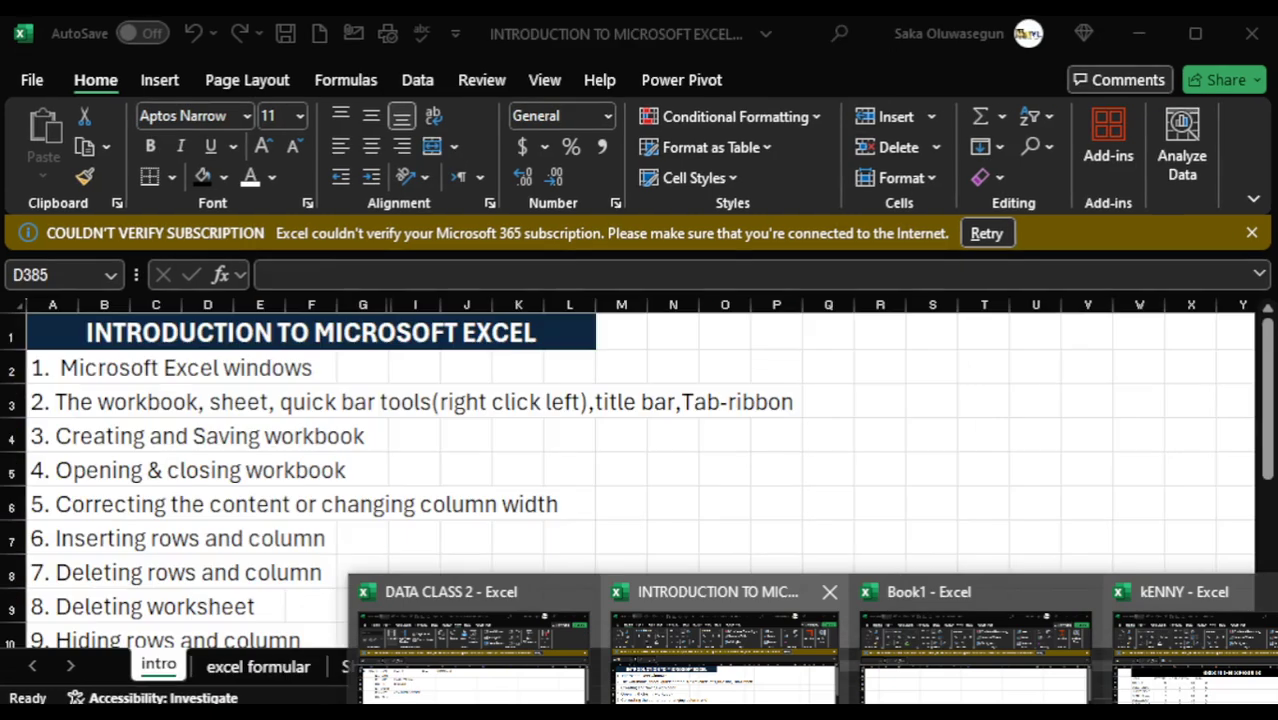
pyautogui.click(724, 640)
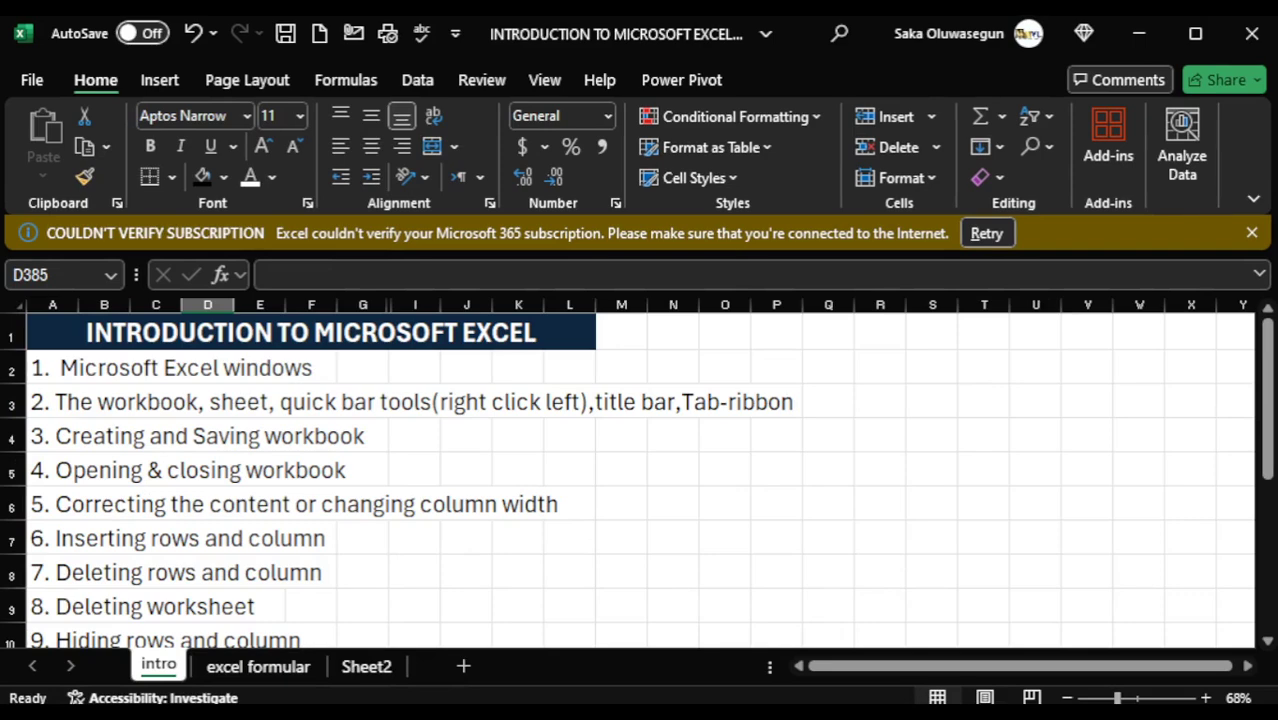
# - Return to the kENNY workbook and delete column E, which holds the EXAM scores, from the SSI STUDENTS RESULTS sheet
pyautogui.click(850, 712)
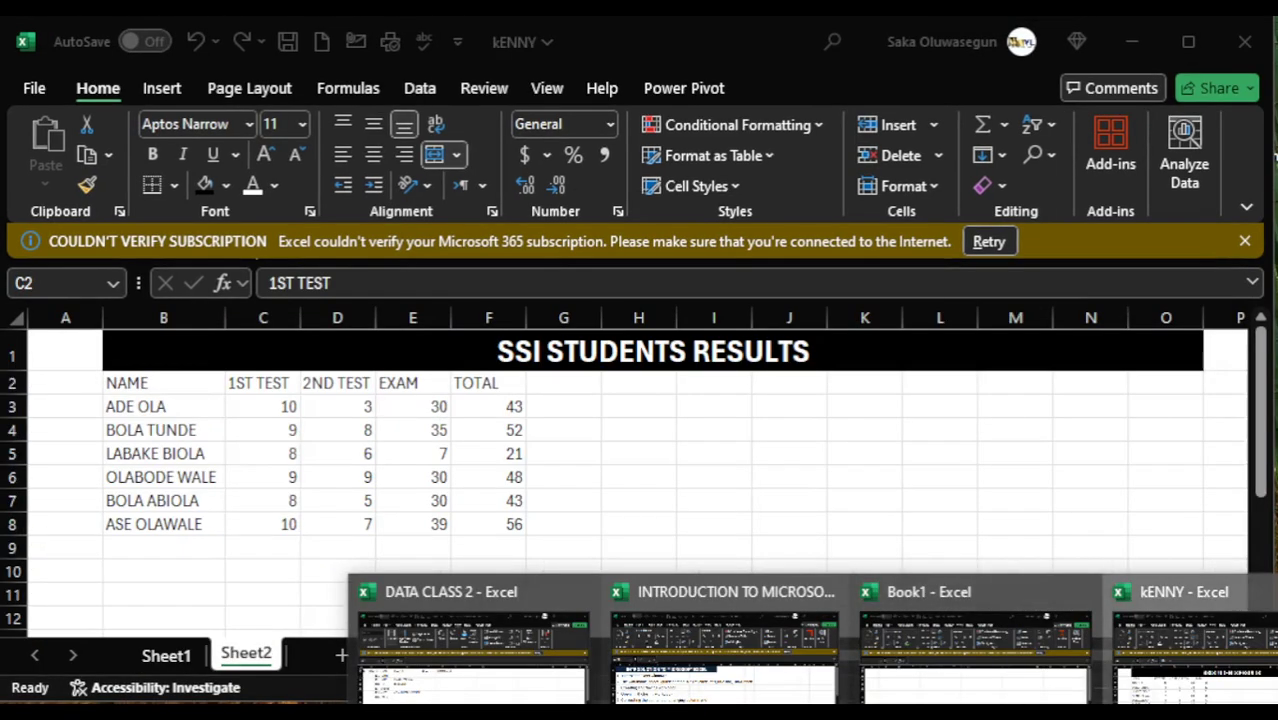
pyautogui.click(1184, 650)
pyautogui.click(347, 344)
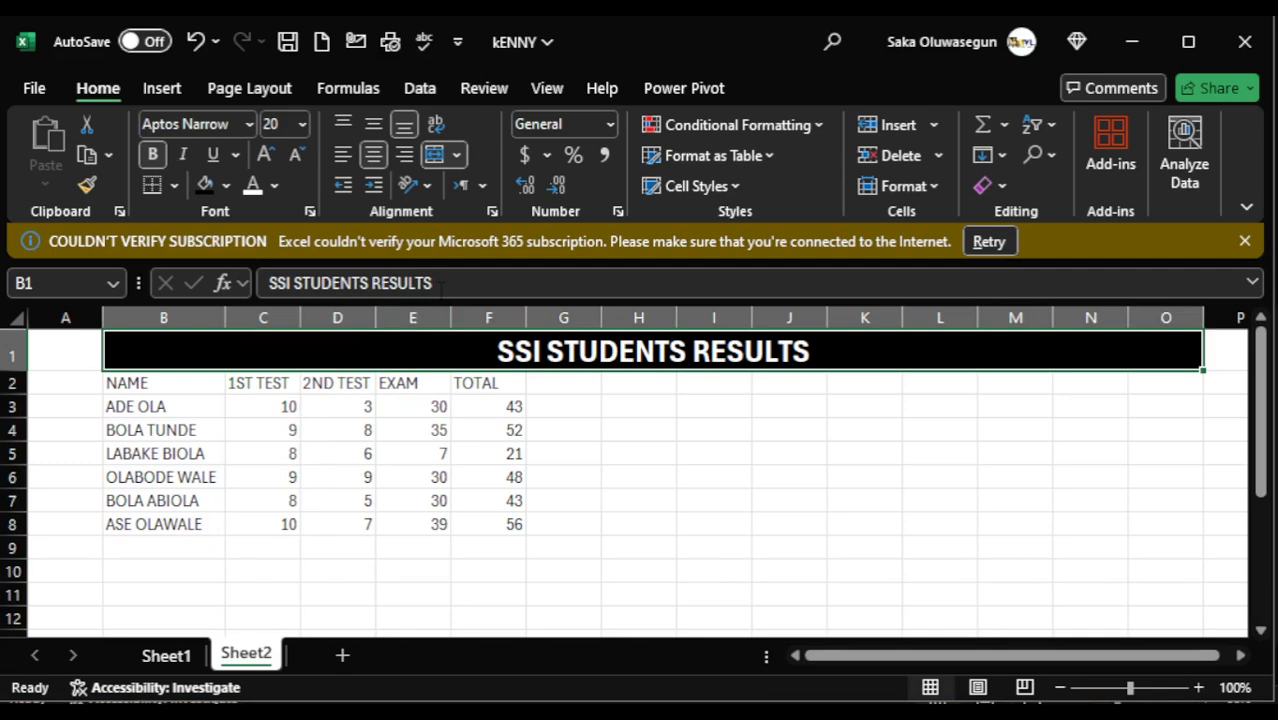
pyautogui.doubleClick(413, 352)
pyautogui.click(430, 306)
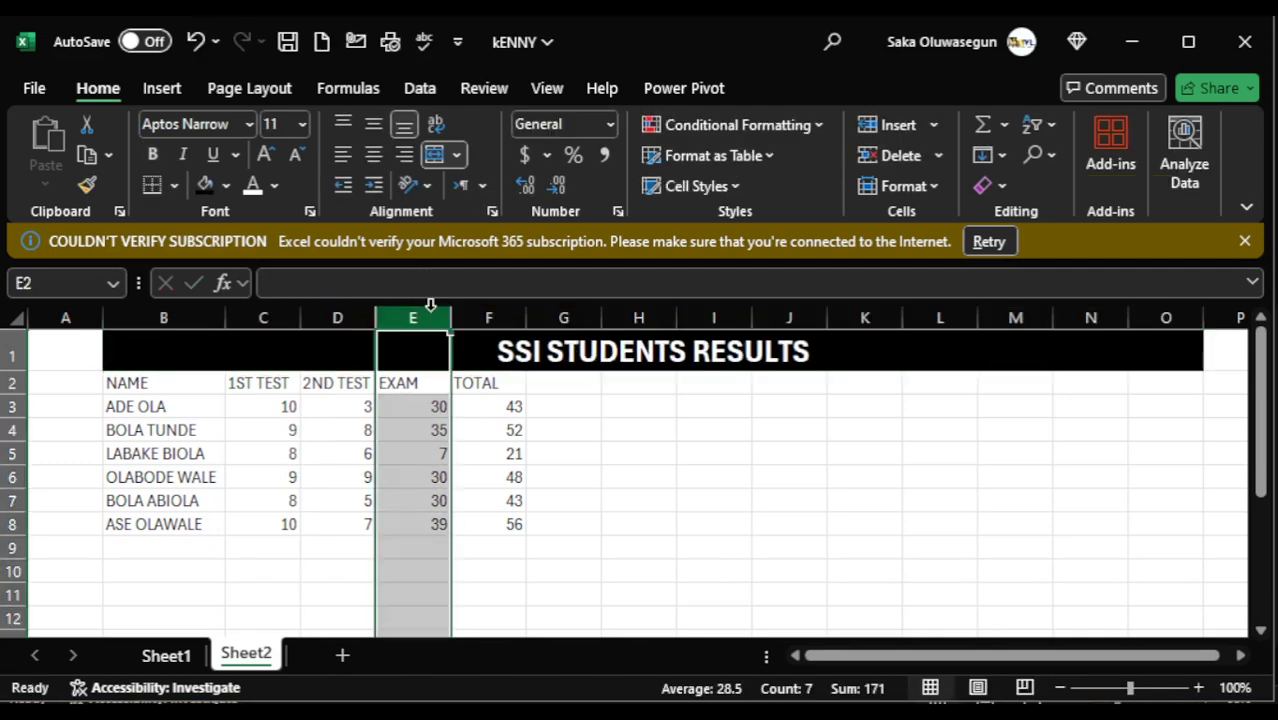
pyautogui.rightClick(417, 317)
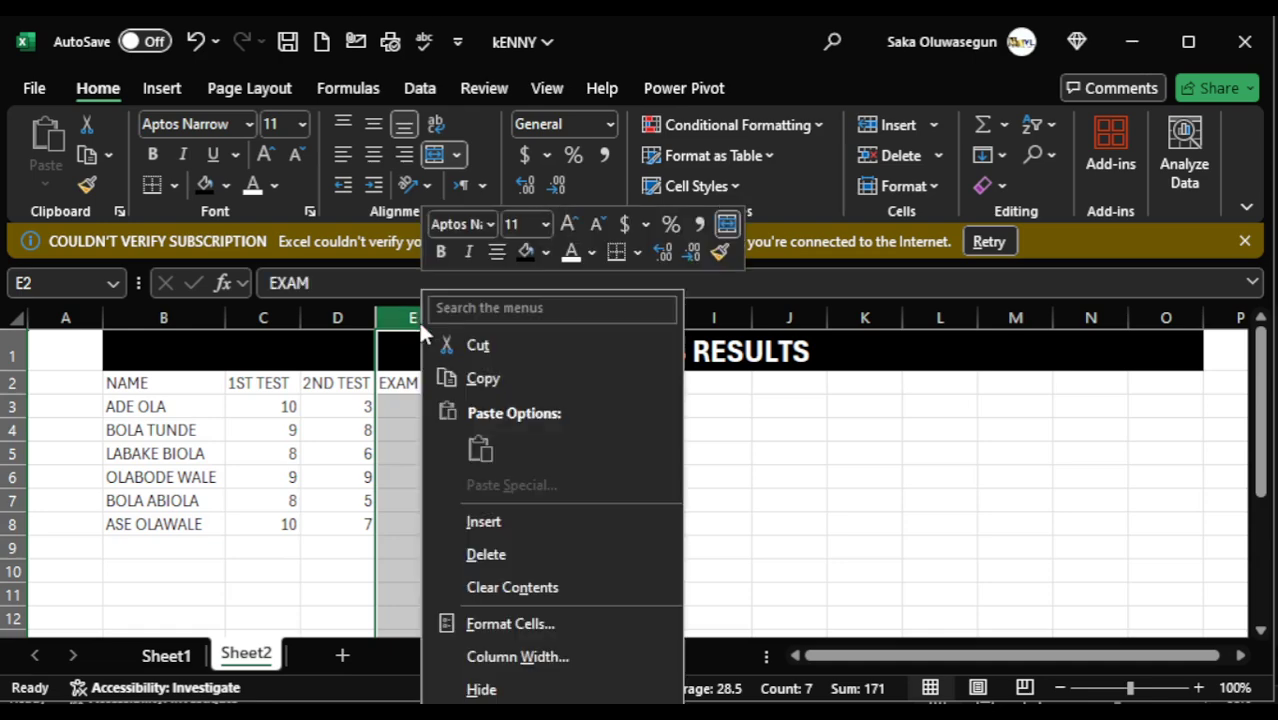
pyautogui.click(498, 556)
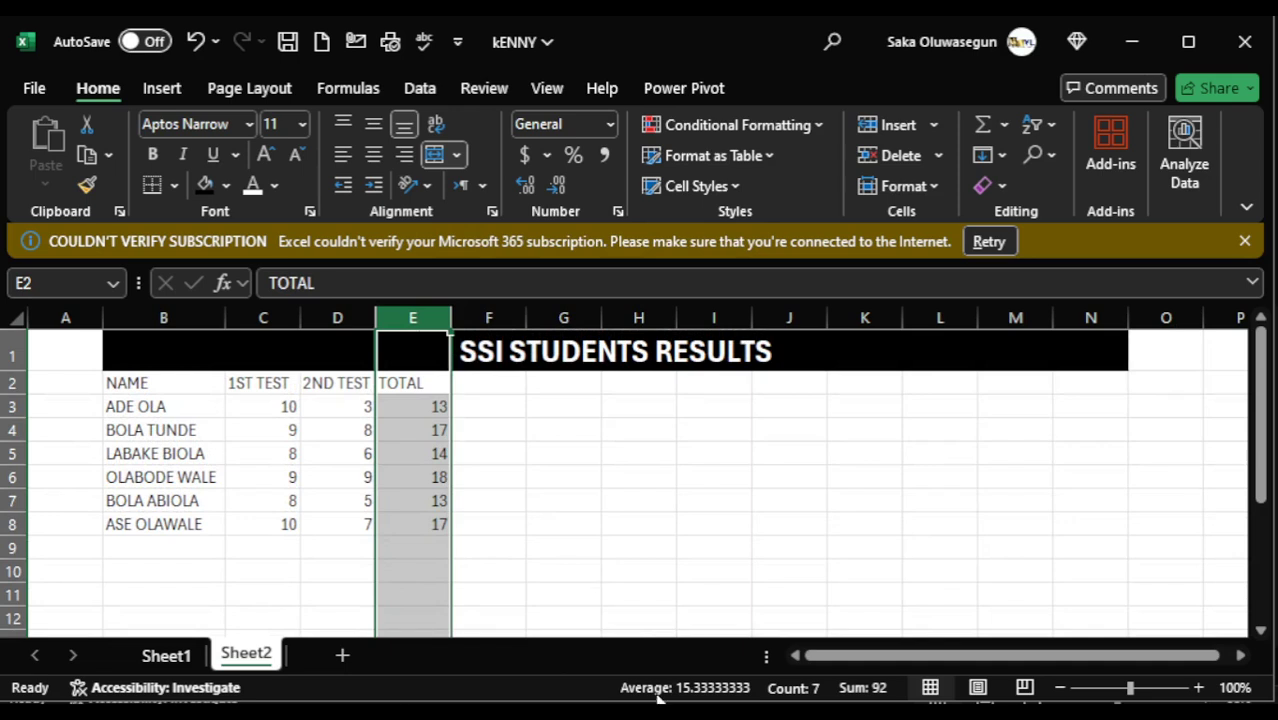
pyautogui.moveTo(905, 716)
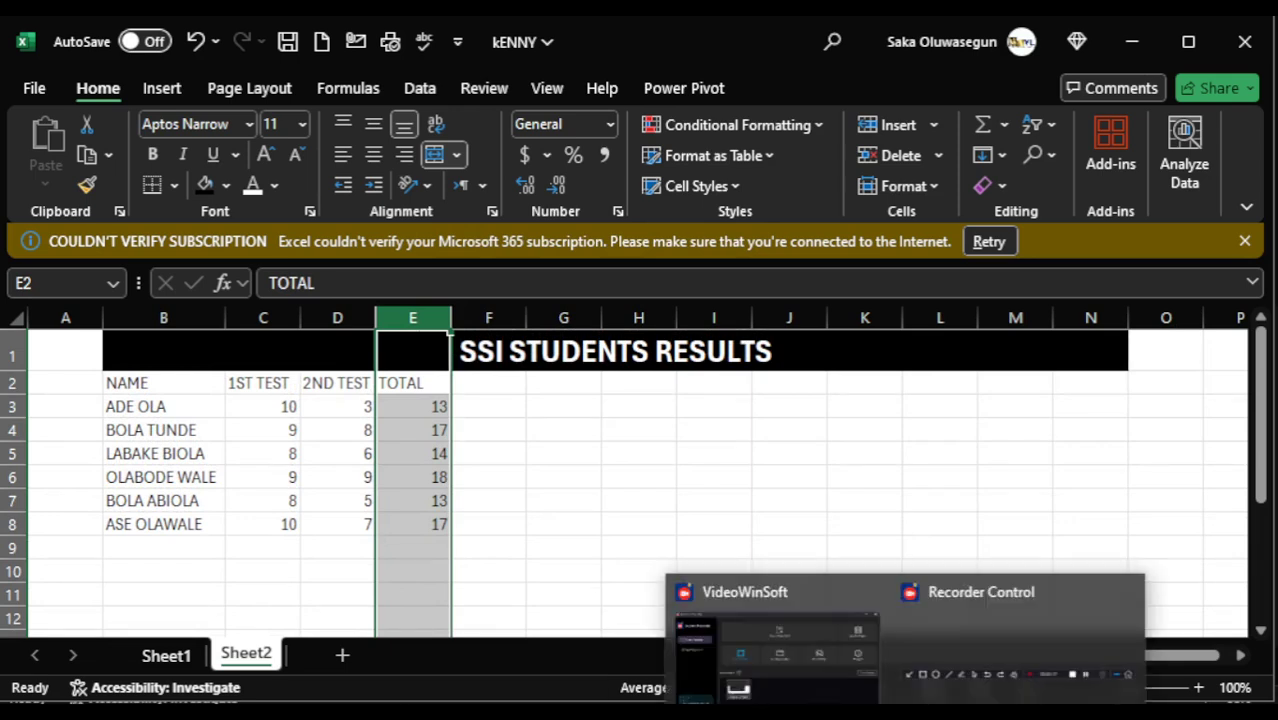
pyautogui.moveTo(820, 695)
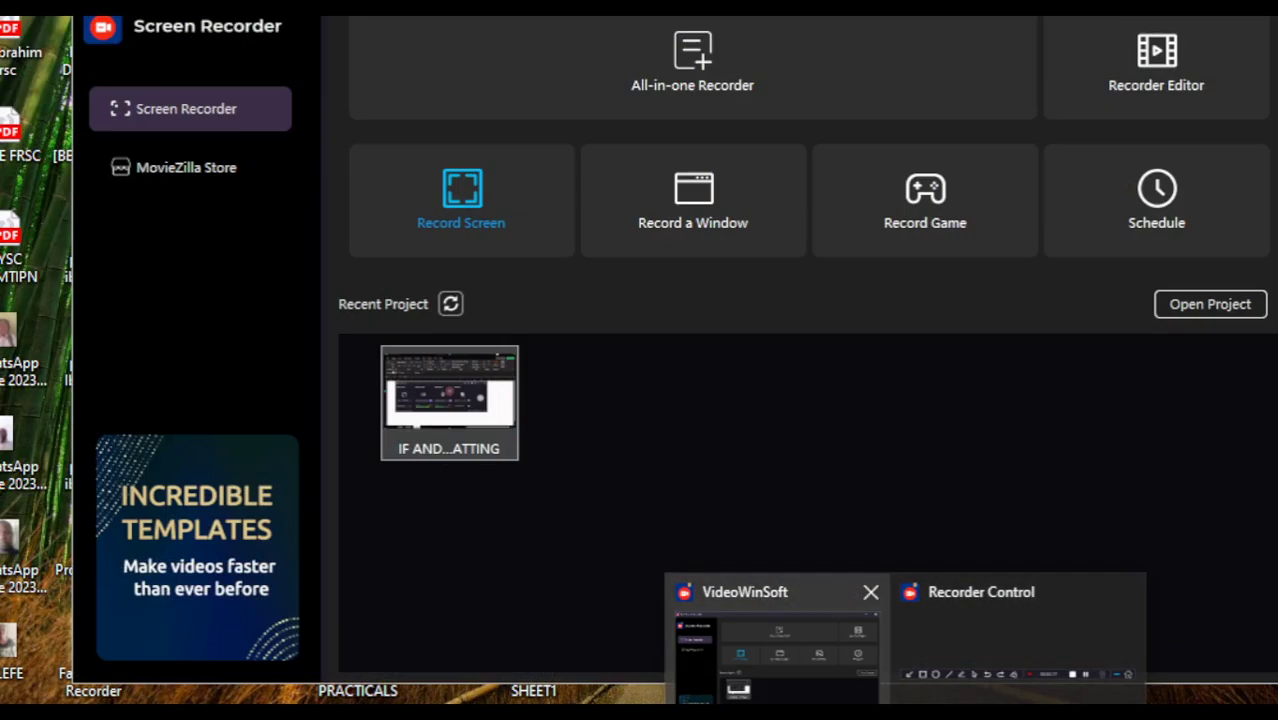
pyautogui.click(820, 695)
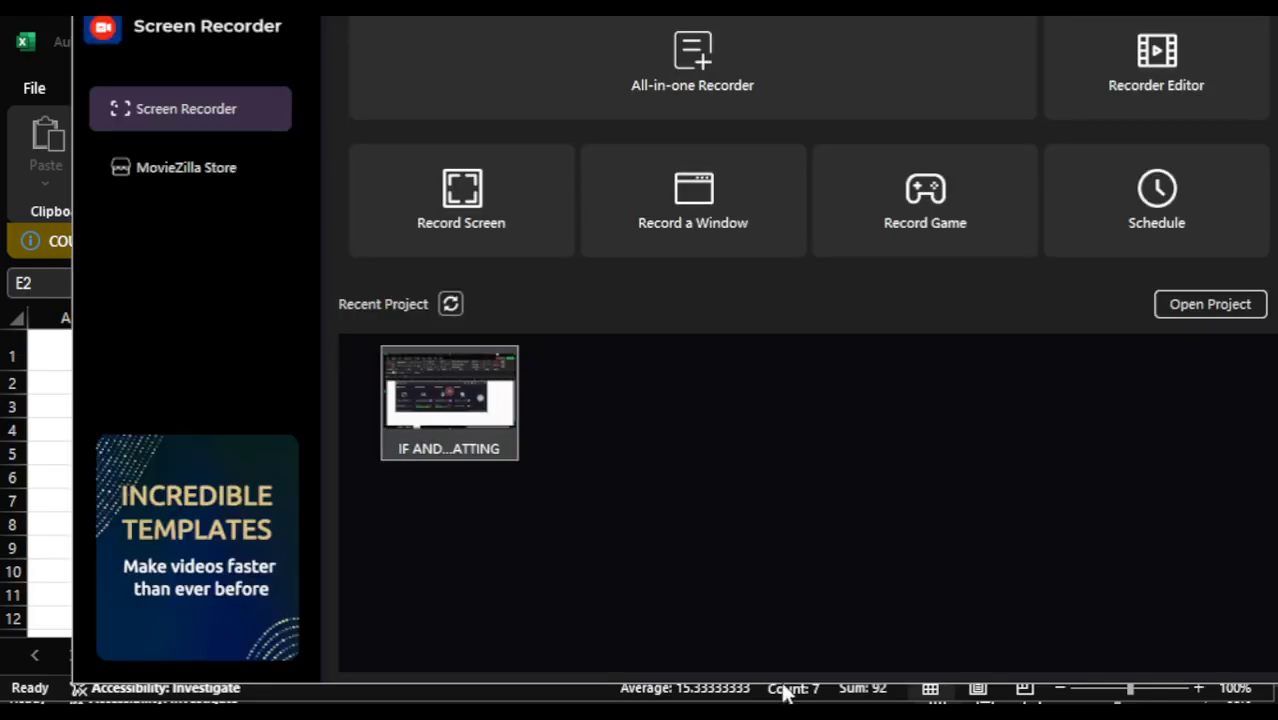
pyautogui.moveTo(903, 711)
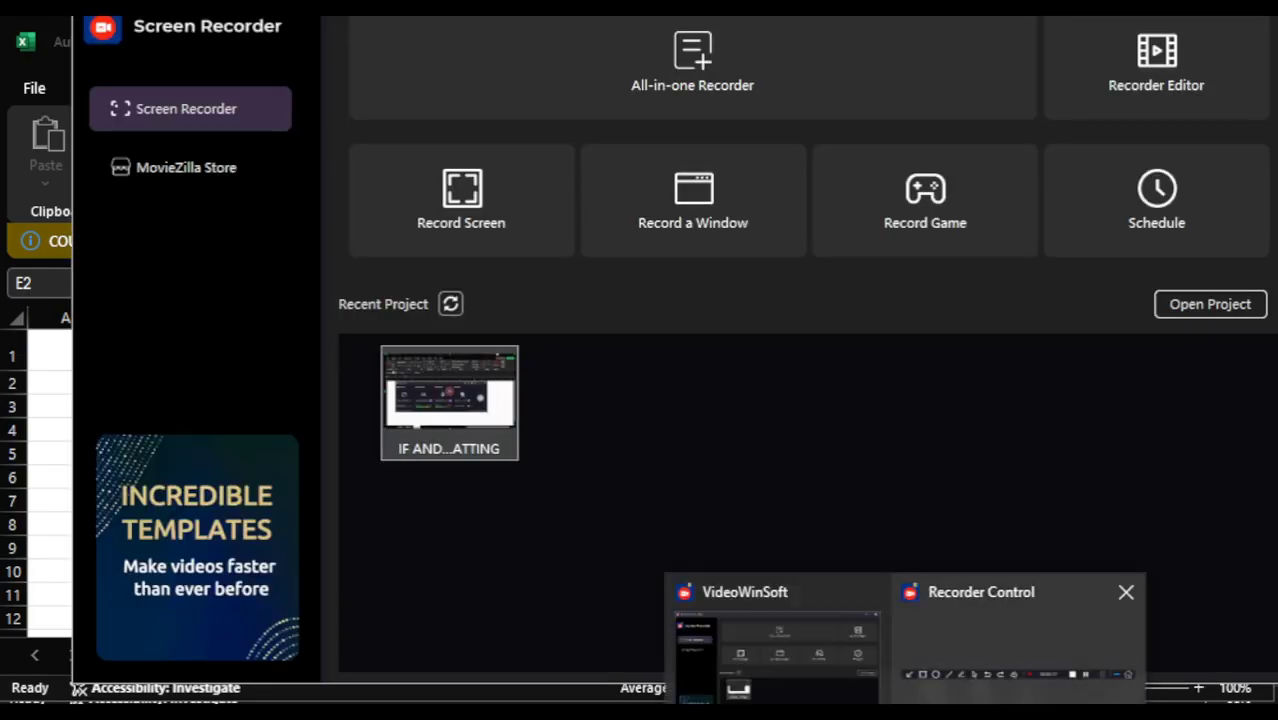